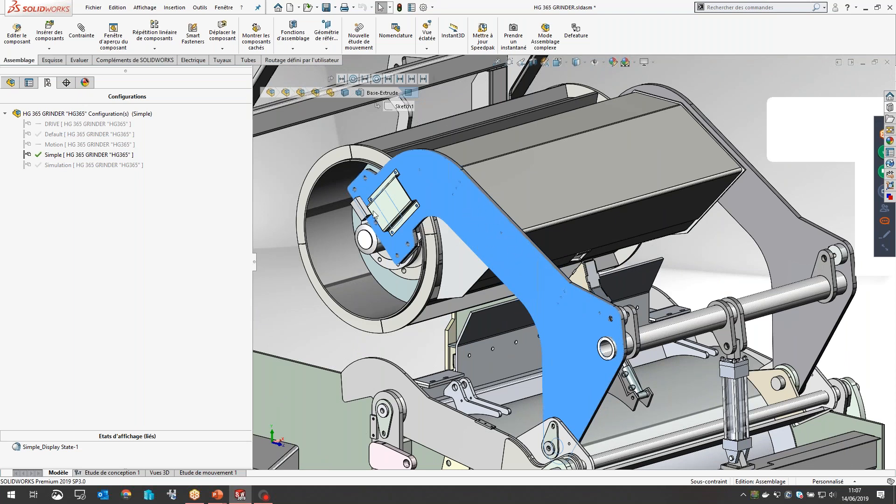
Step: Activate the assembly's Simulation configuration, return to the component tree and select the feed roller arm plate
{"action": "double_click", "coordinate": [91, 165]}
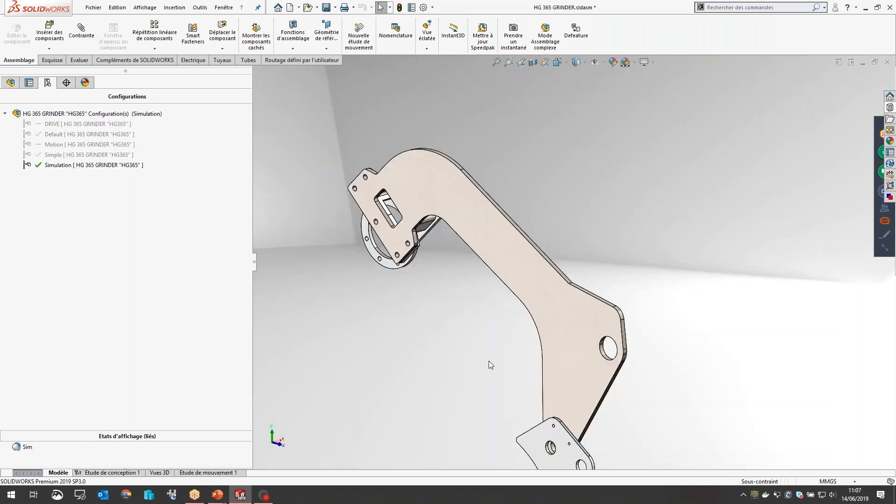
{"action": "middle_click_drag", "start_coordinate": [489, 360], "coordinate": [496, 286]}
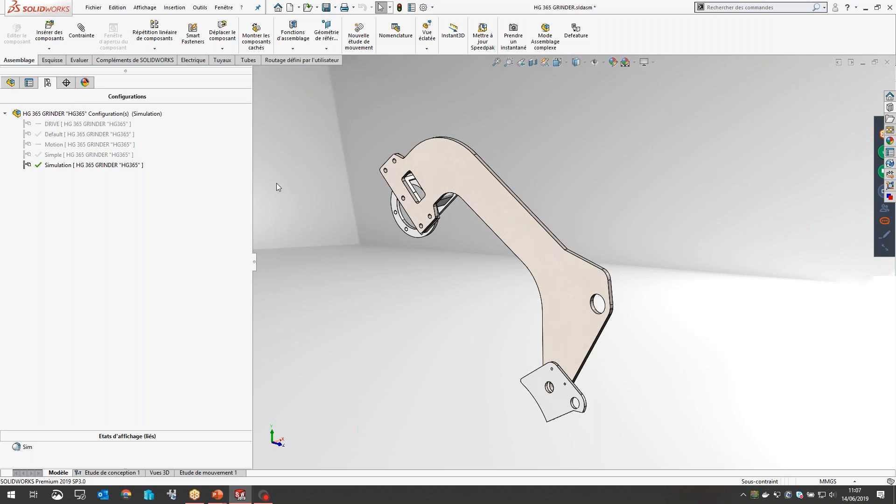
{"action": "left_click", "coordinate": [11, 82]}
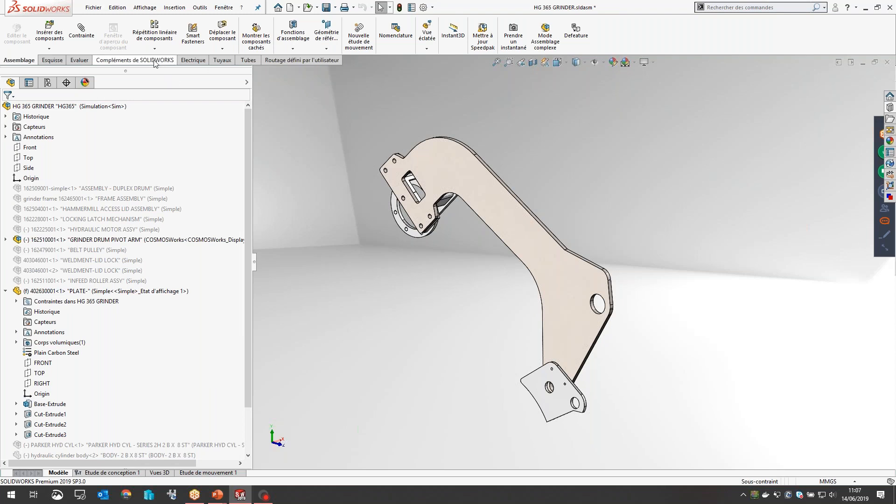
{"action": "left_click", "coordinate": [472, 176]}
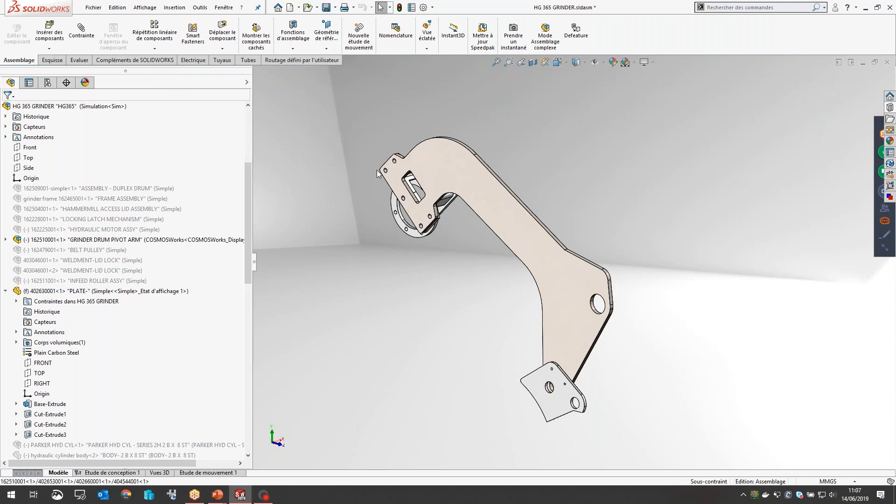
Step: Load the SOLIDWORKS Simulation add-in and display its commands
{"action": "left_click", "coordinate": [117, 63]}
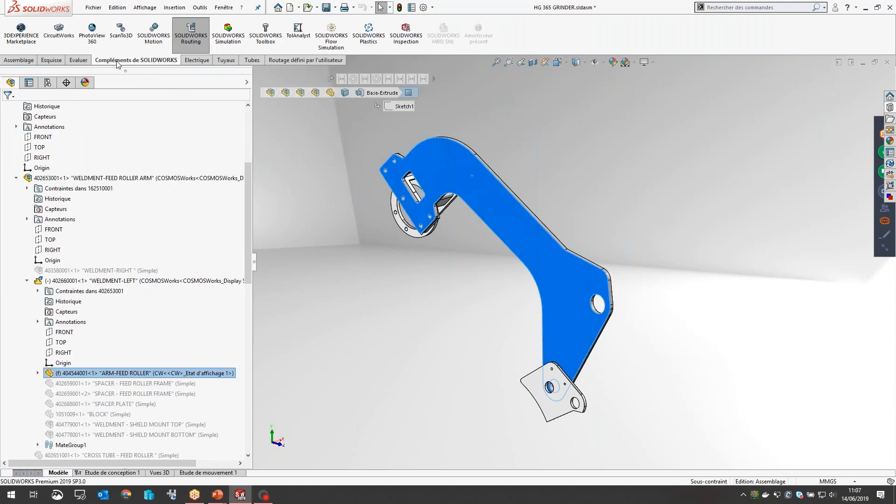
{"action": "right_click", "coordinate": [167, 61]}
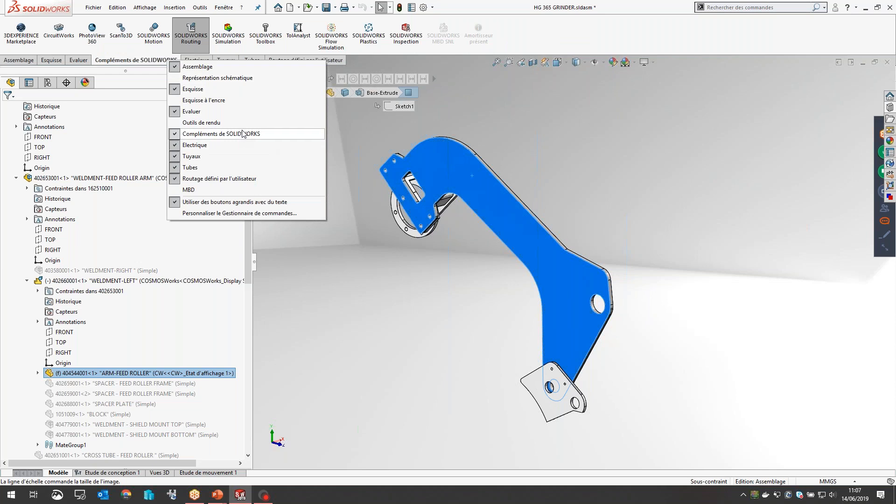
{"action": "left_click", "coordinate": [231, 32]}
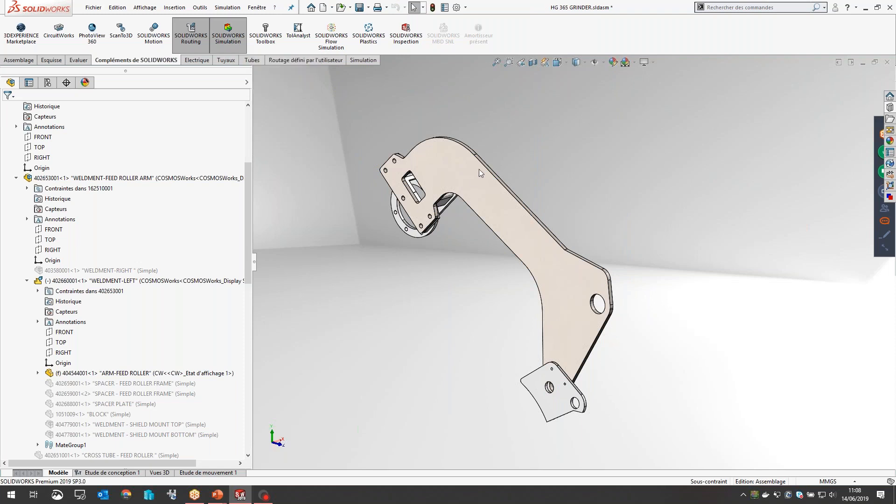
{"action": "left_click", "coordinate": [363, 61]}
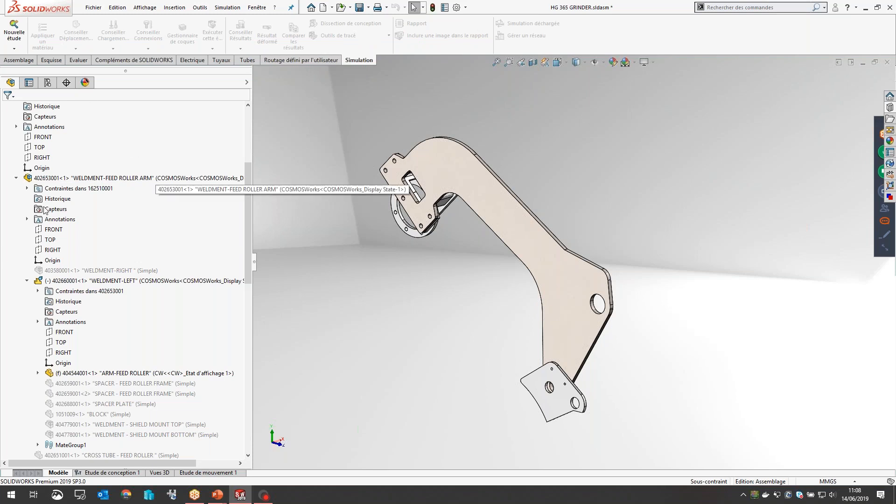
Step: Collapse the WELDMENT-LEFT and WELDMENT-FEED ROLLER ARM branches in the component tree
{"action": "left_click", "coordinate": [27, 281]}
{"action": "left_click", "coordinate": [16, 178]}
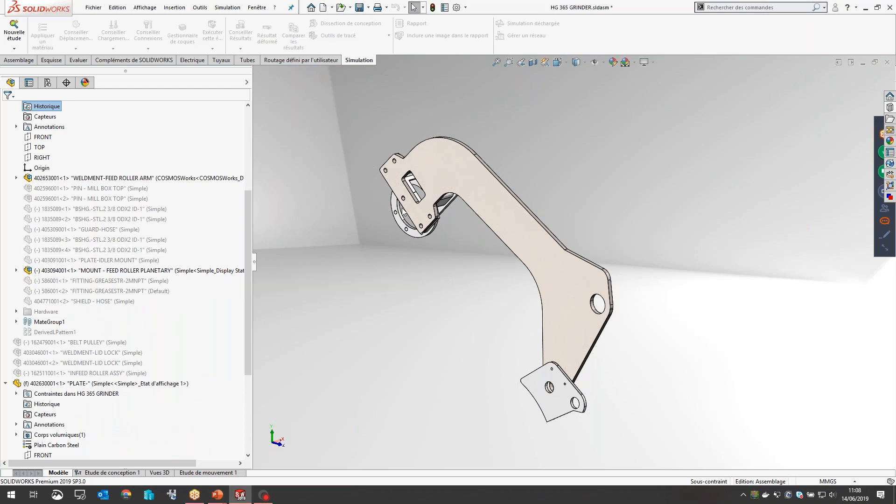
{"action": "middle_click_drag", "start_coordinate": [484, 254], "coordinate": [444, 217]}
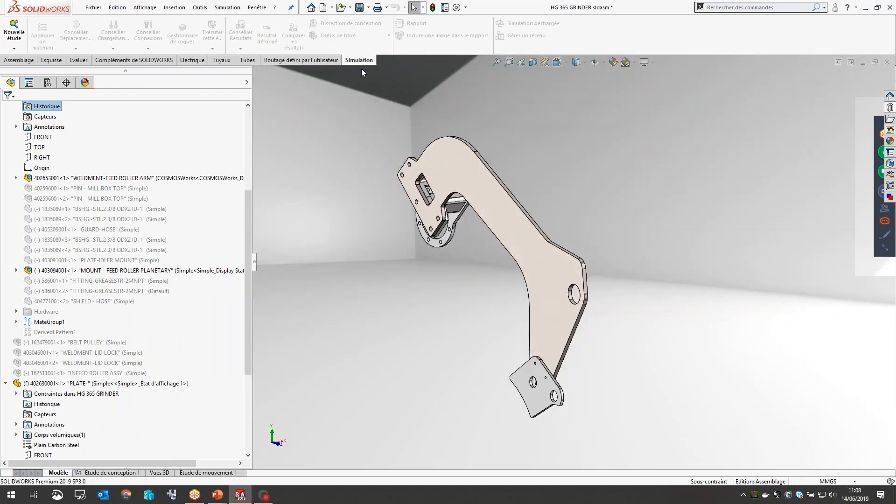
Step: Start a new simulation study and review the general, design insight, advanced and specialised study types
{"action": "left_click", "coordinate": [12, 40]}
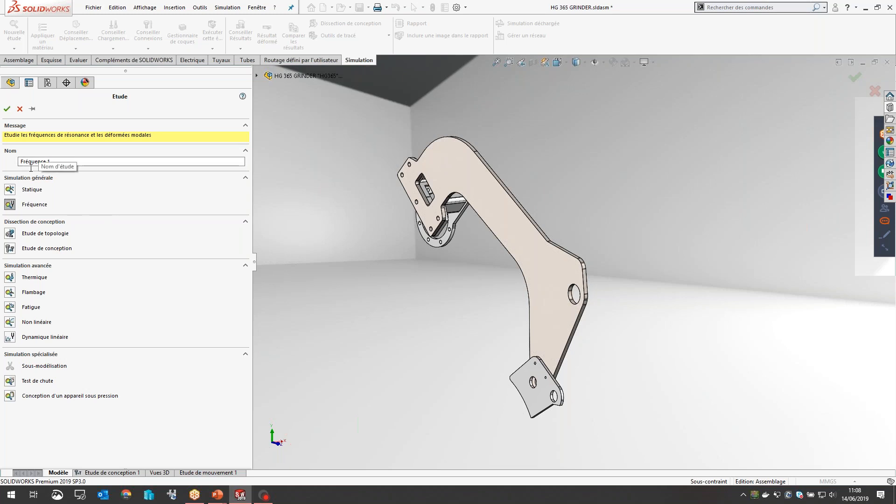
{"action": "left_click", "coordinate": [10, 189]}
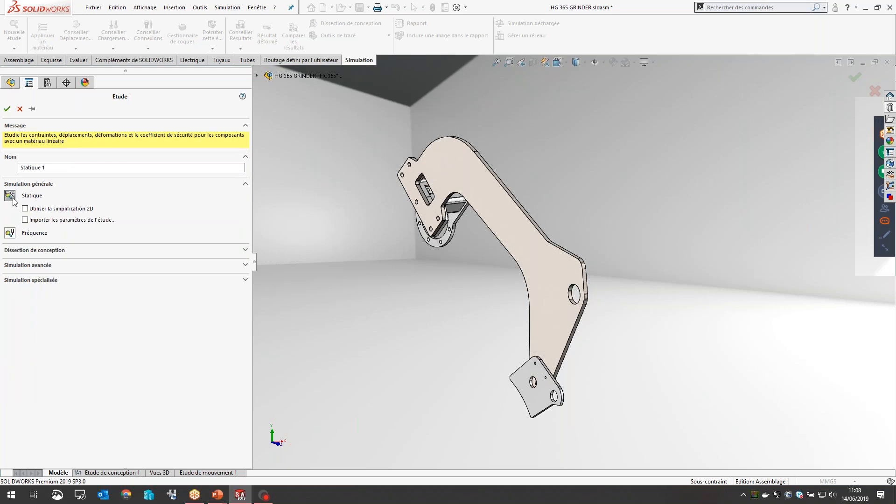
{"action": "left_click", "coordinate": [9, 250]}
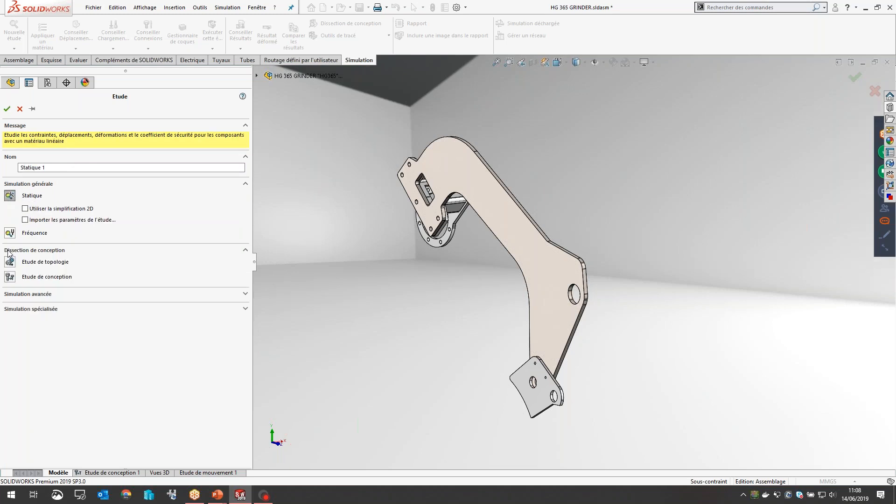
{"action": "left_click", "coordinate": [11, 295]}
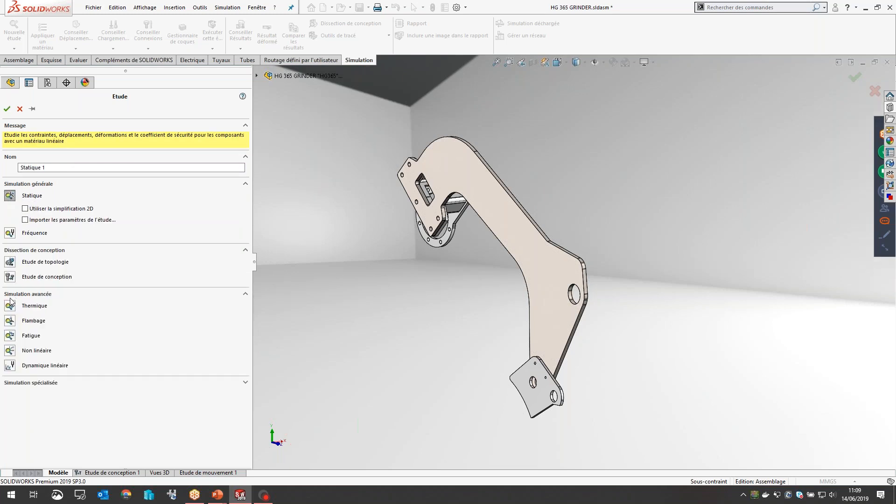
{"action": "left_click", "coordinate": [10, 336]}
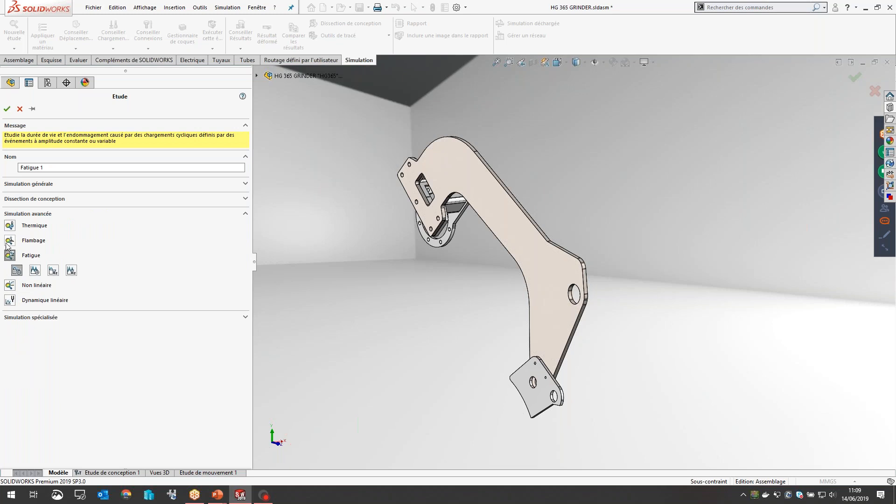
{"action": "left_click", "coordinate": [21, 186]}
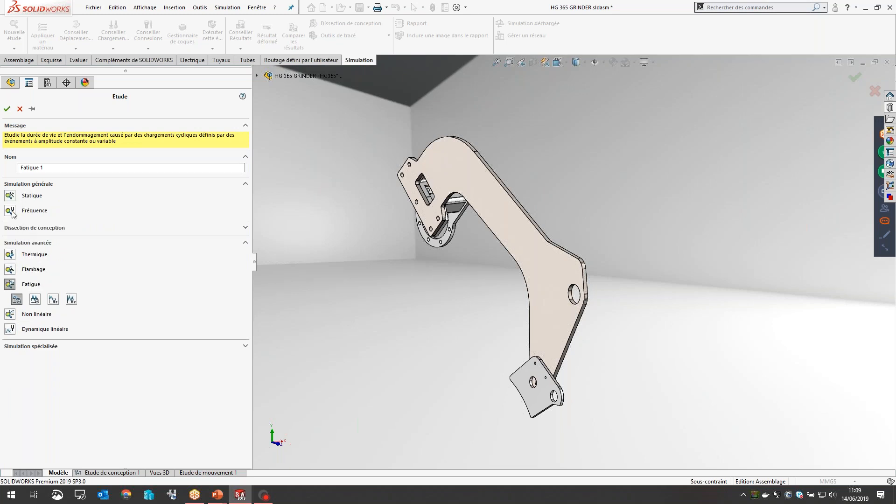
{"action": "left_click", "coordinate": [13, 213]}
{"action": "left_click", "coordinate": [14, 223]}
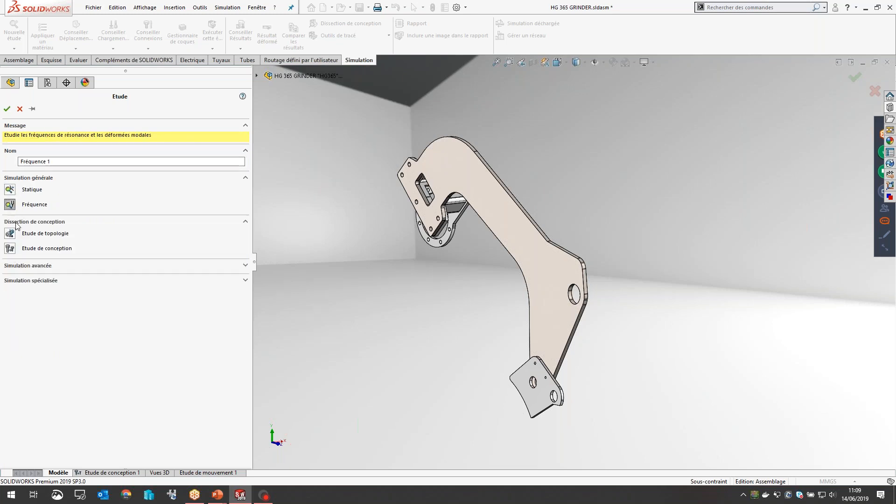
{"action": "left_click", "coordinate": [10, 267]}
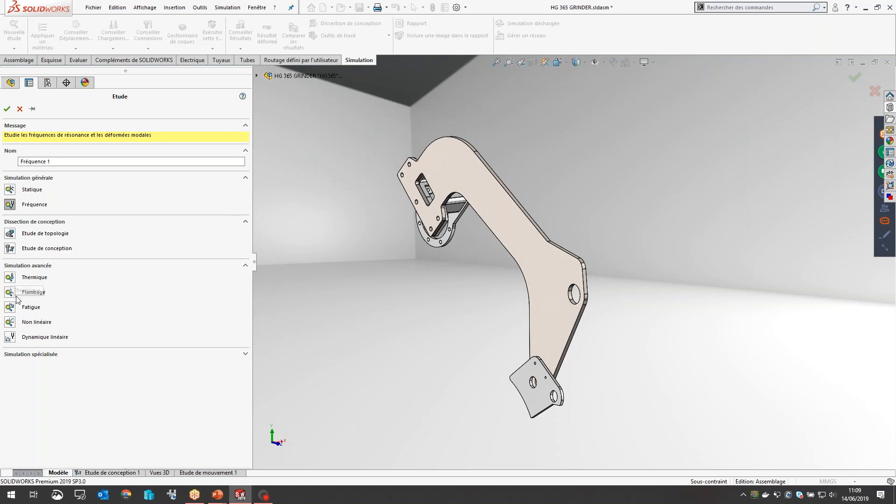
{"action": "left_click", "coordinate": [35, 355]}
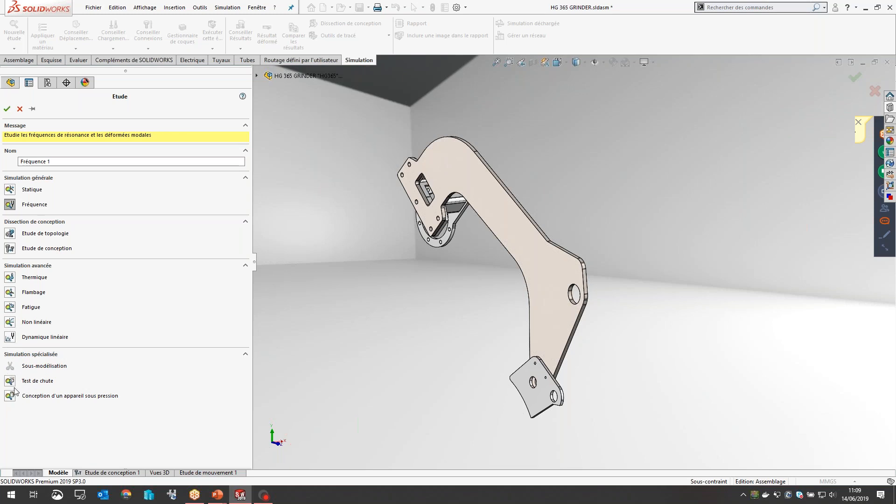
Step: Create the study as a static analysis named "Design D origine"
{"action": "left_click", "coordinate": [10, 189]}
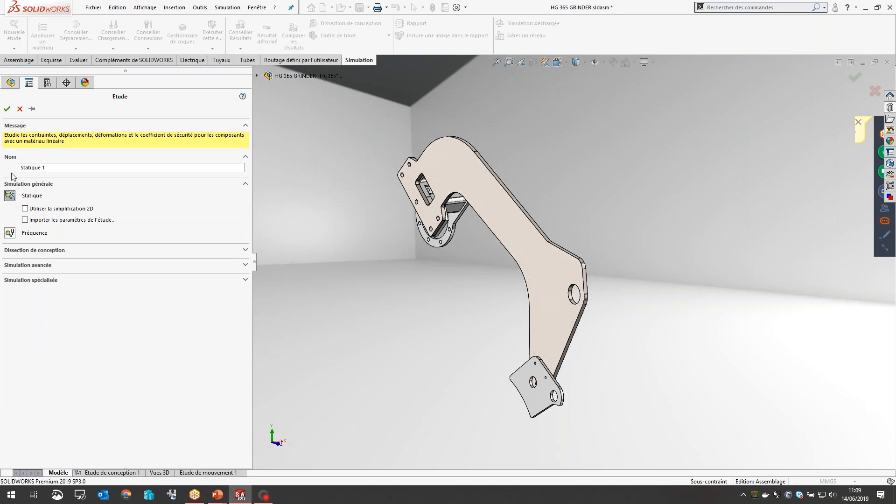
{"action": "left_click_drag", "start_coordinate": [51, 167], "coordinate": [5, 158]}
{"action": "type", "text": "Design D origine"}
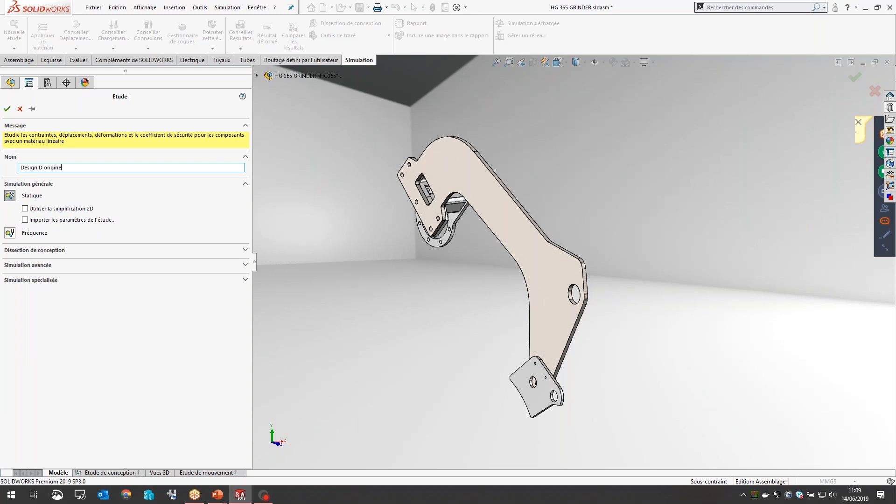
{"action": "left_click", "coordinate": [7, 109]}
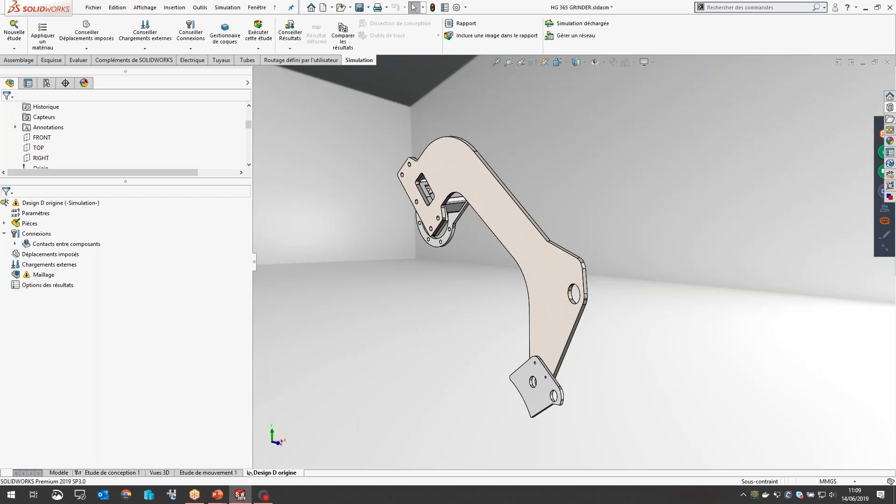
Step: Examine the simplified arm assembly and locate the feed roller spacer plate in the component tree and the study's parts list
{"action": "middle_click_drag", "start_coordinate": [587, 346], "coordinate": [654, 327]}
{"action": "middle_click_drag", "start_coordinate": [626, 230], "coordinate": [561, 237]}
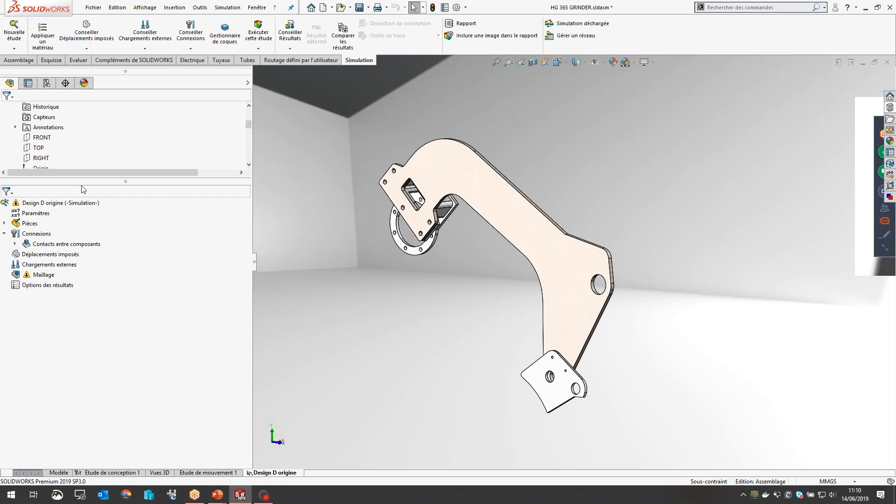
{"action": "left_click_drag", "start_coordinate": [86, 182], "coordinate": [68, 334]}
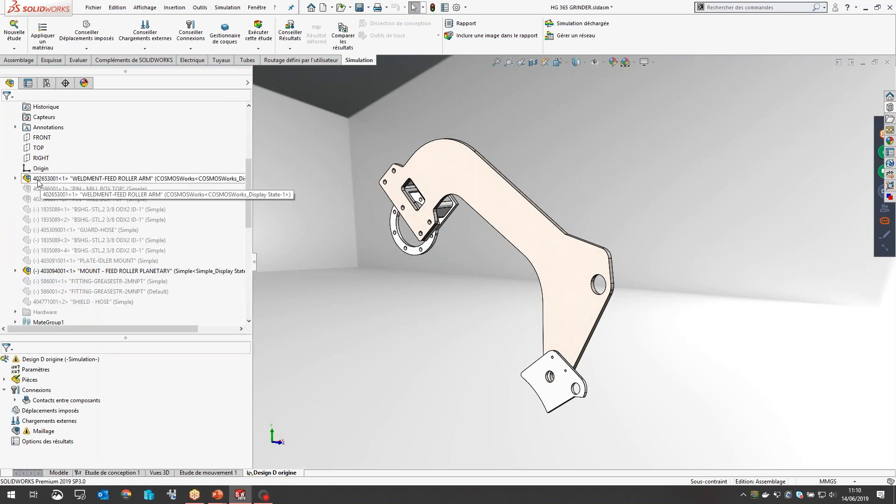
{"action": "mouse_move", "coordinate": [38, 182]}
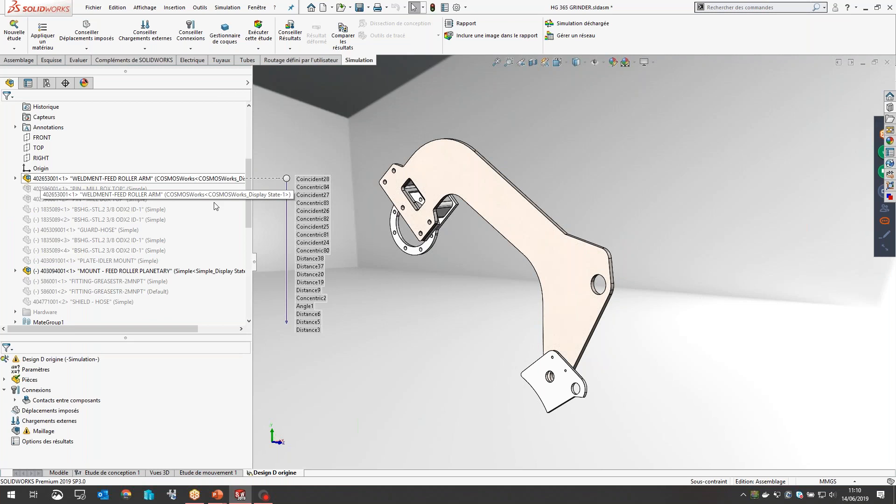
{"action": "scroll", "coordinate": [451, 204], "scroll_direction": "down", "scroll_amount": 8}
{"action": "left_click", "coordinate": [432, 202]}
{"action": "middle_click_drag", "start_coordinate": [432, 202], "coordinate": [435, 208]}
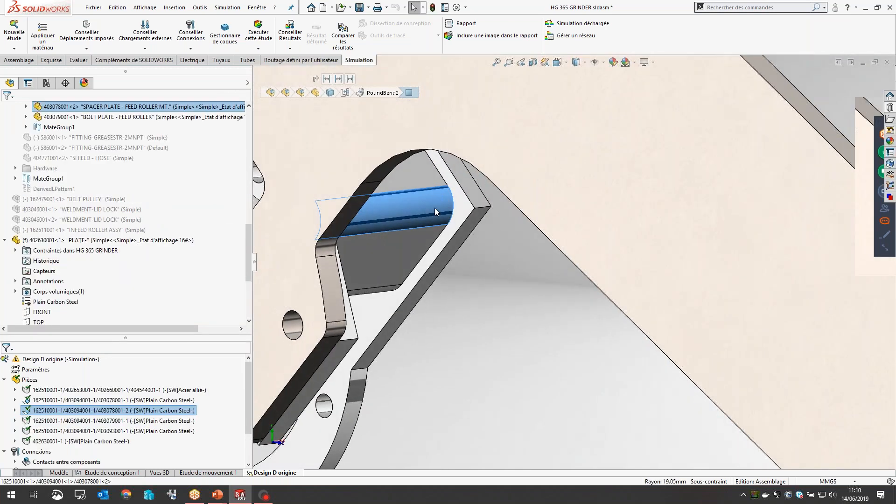
{"action": "scroll", "coordinate": [437, 218], "scroll_direction": "up", "scroll_amount": 9}
{"action": "left_click_drag", "start_coordinate": [167, 337], "coordinate": [108, 198]}
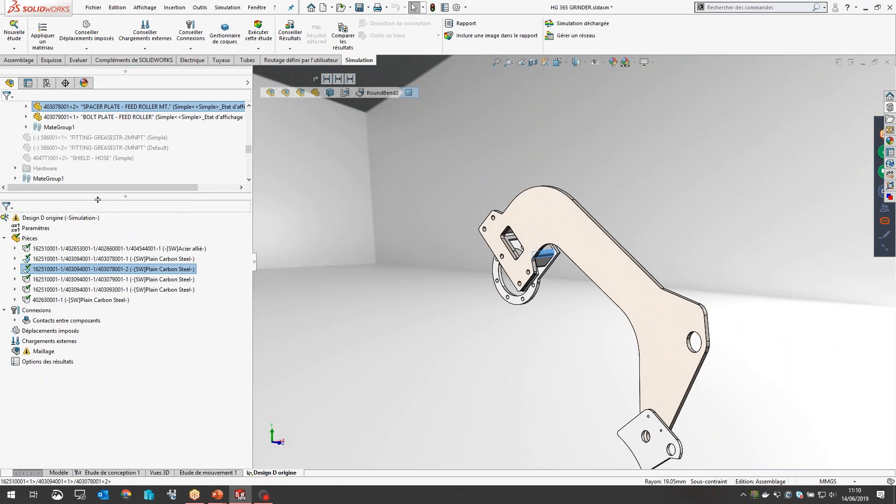
{"action": "scroll", "coordinate": [682, 378], "scroll_direction": "down", "scroll_amount": 2}
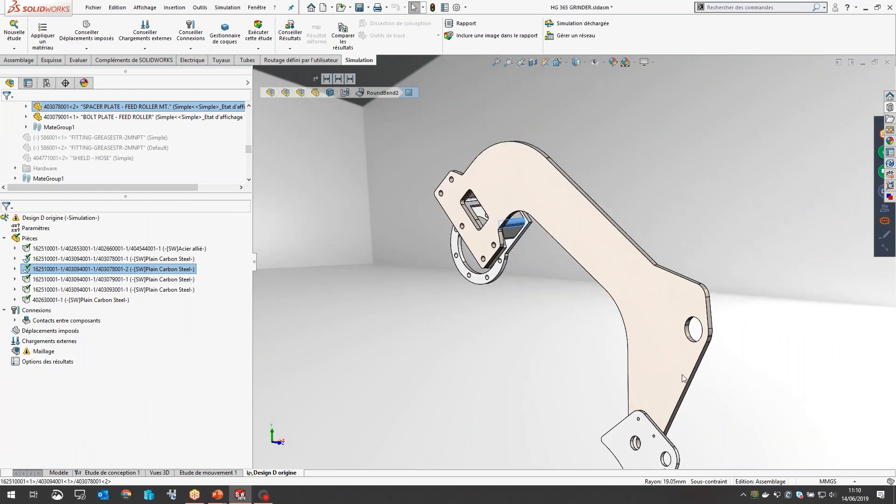
{"action": "scroll", "coordinate": [682, 378], "scroll_direction": "down", "scroll_amount": 2}
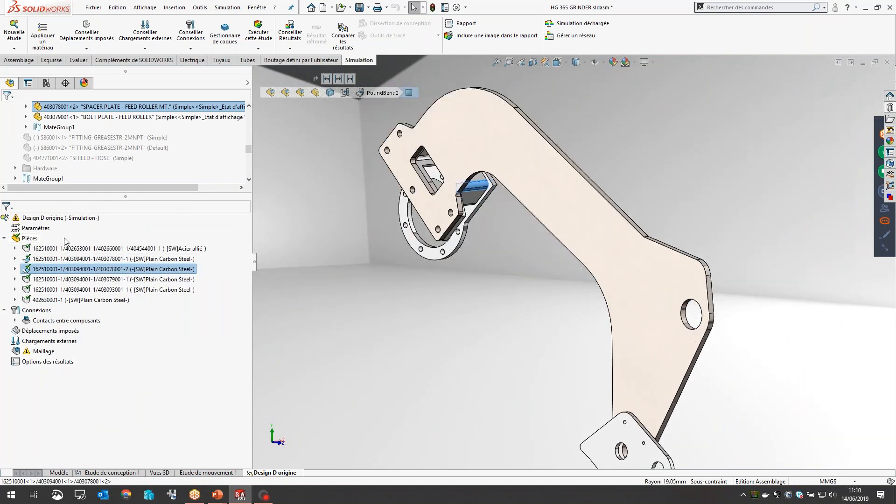
Step: Go through the study's parts one by one, checking each part's location in the model and its assigned material
{"action": "left_click", "coordinate": [20, 240]}
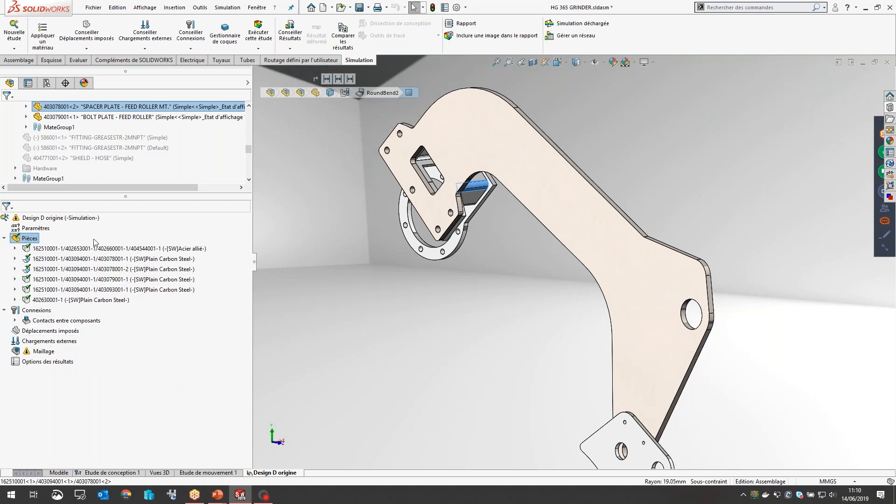
{"action": "left_click", "coordinate": [30, 252]}
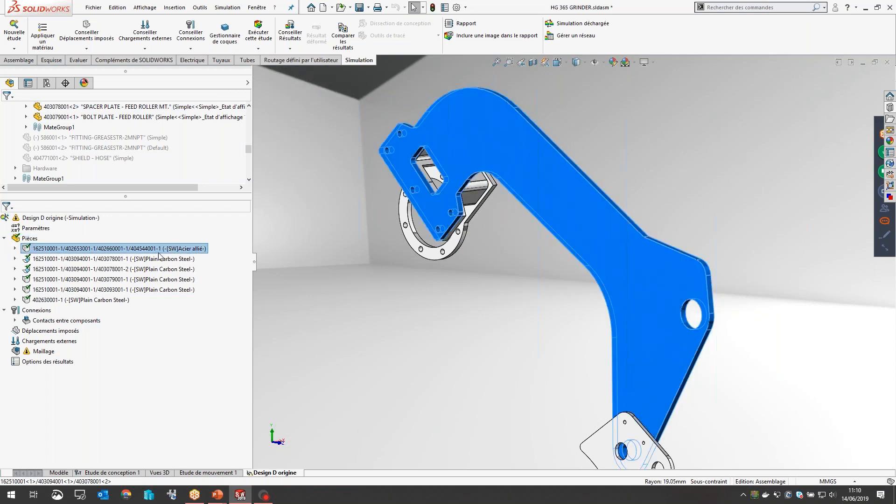
{"action": "left_click", "coordinate": [161, 260]}
{"action": "left_click", "coordinate": [144, 269]}
{"action": "left_click", "coordinate": [128, 280]}
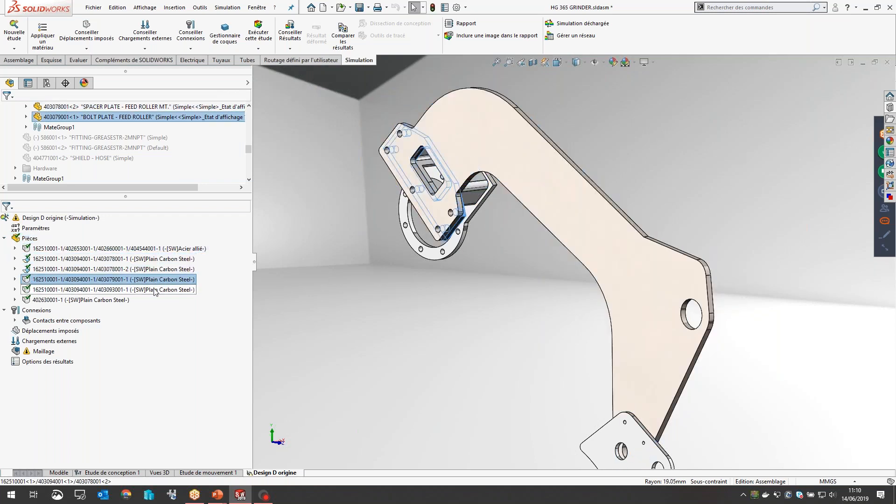
{"action": "left_click", "coordinate": [114, 290]}
{"action": "left_click", "coordinate": [105, 300]}
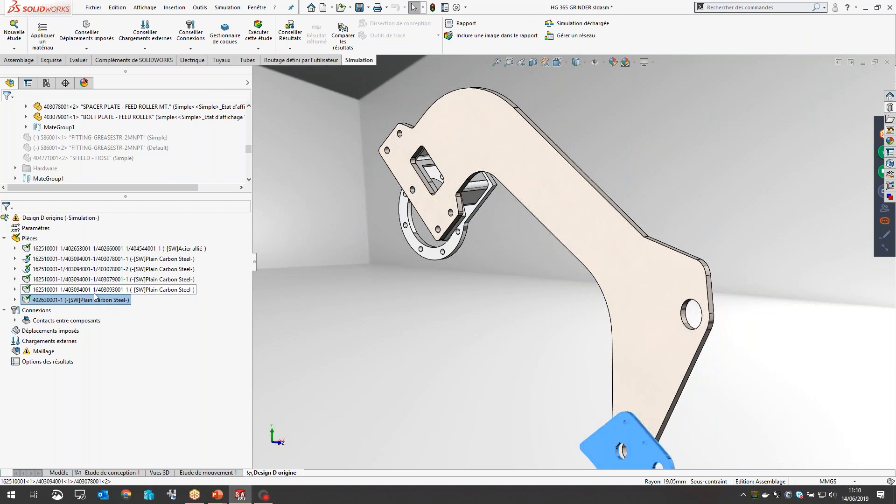
Step: Open the material library for all six study parts and choose AISI 4130 from the Metal_Steel-Low Alloy category of matereality.AISI 4130
{"action": "left_click", "coordinate": [77, 253]}
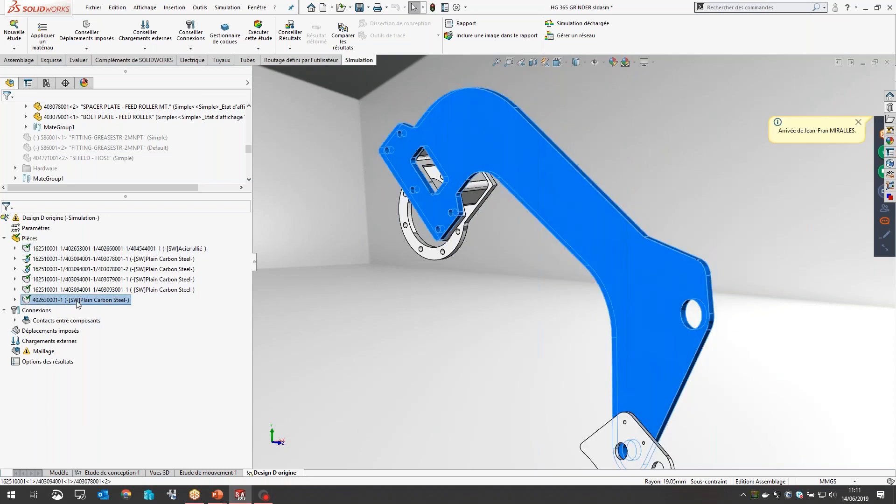
{"action": "left_click", "coordinate": [78, 300], "text": "shift"}
{"action": "right_click", "coordinate": [77, 282]}
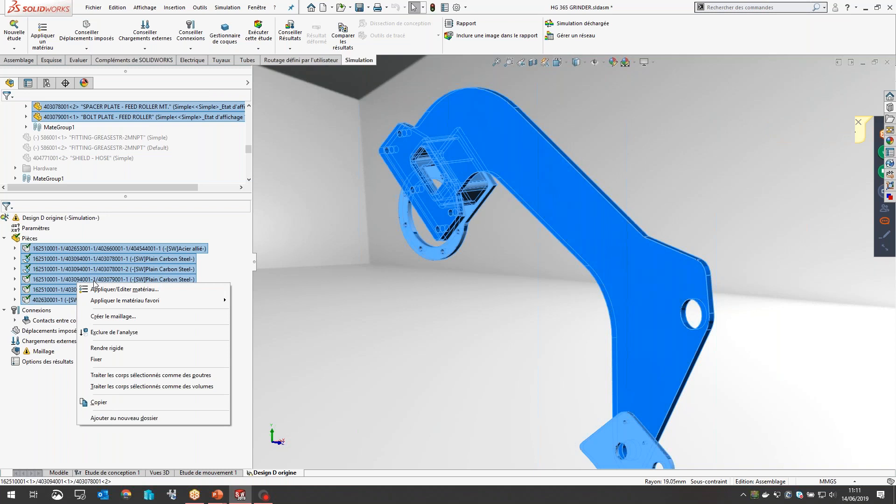
{"action": "left_click", "coordinate": [107, 290]}
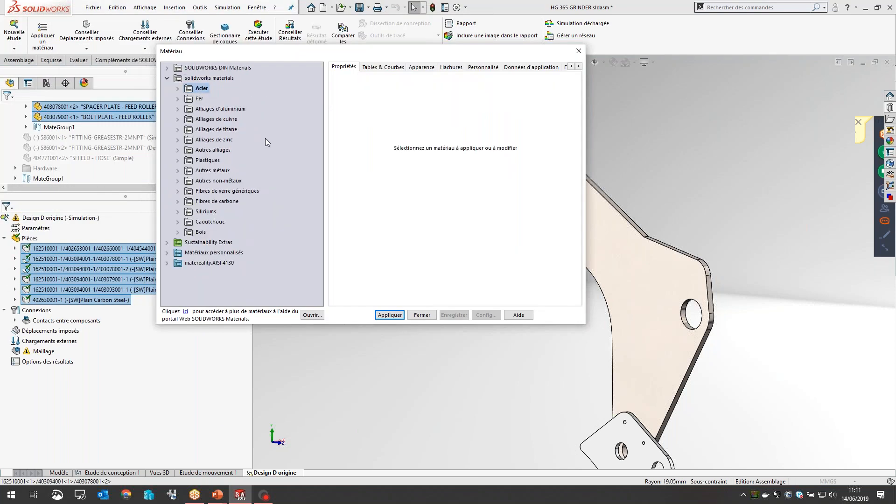
{"action": "left_click", "coordinate": [168, 264]}
{"action": "left_click", "coordinate": [167, 263]}
{"action": "left_click", "coordinate": [177, 273]}
{"action": "left_click", "coordinate": [219, 284]}
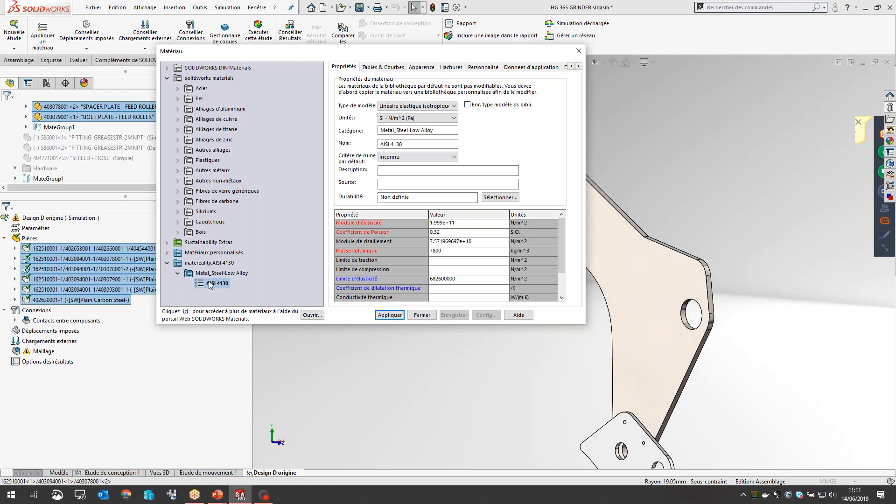
Step: Examine the AISI 4130 property table, from elastic modulus, Poisson's ratio and density to yield strength and thermal properties
{"action": "left_click", "coordinate": [479, 225]}
{"action": "left_click", "coordinate": [475, 234]}
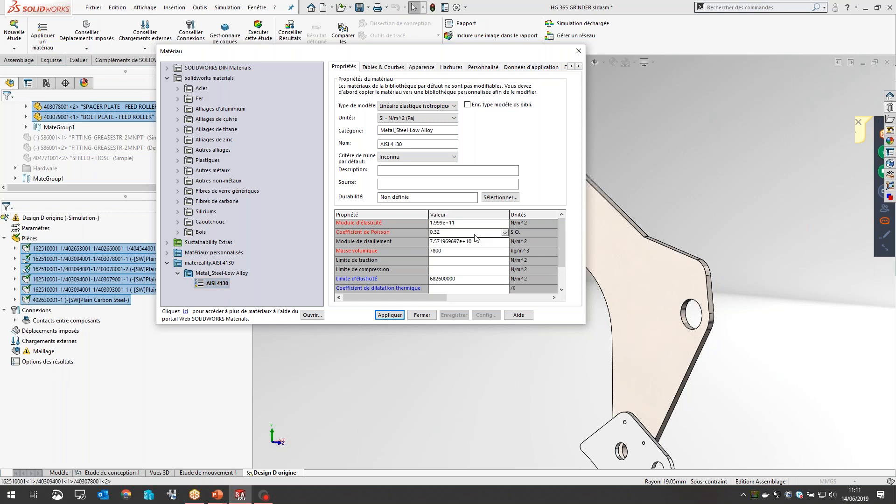
{"action": "left_click", "coordinate": [471, 242]}
{"action": "left_click", "coordinate": [460, 252]}
{"action": "left_click", "coordinate": [452, 261]}
{"action": "left_click", "coordinate": [447, 271]}
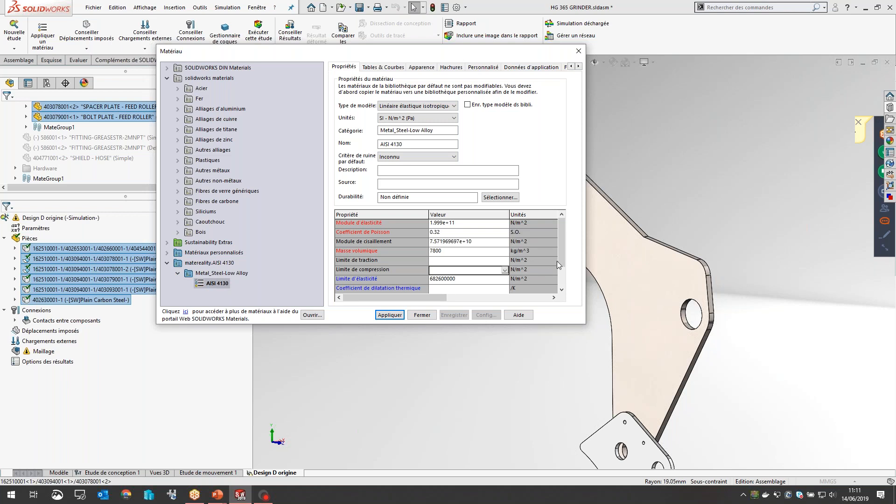
{"action": "scroll", "coordinate": [558, 261], "scroll_direction": "down", "scroll_amount": 1}
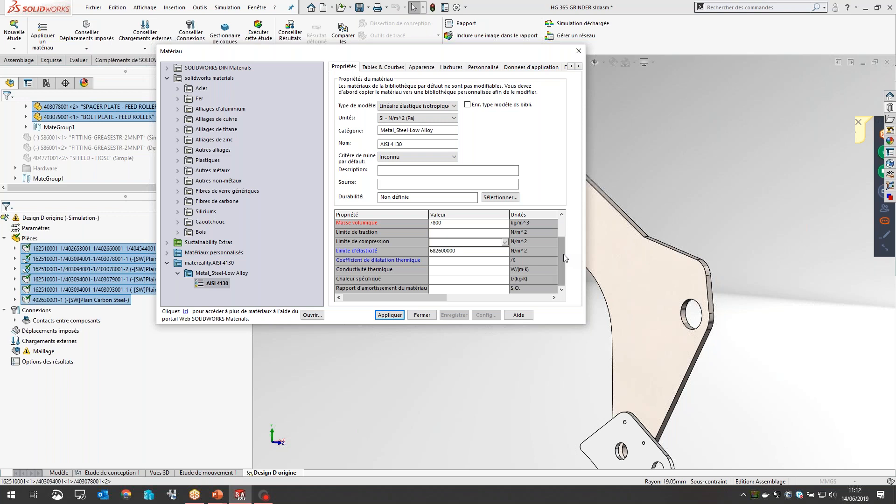
{"action": "scroll", "coordinate": [564, 253], "scroll_direction": "up", "scroll_amount": 1}
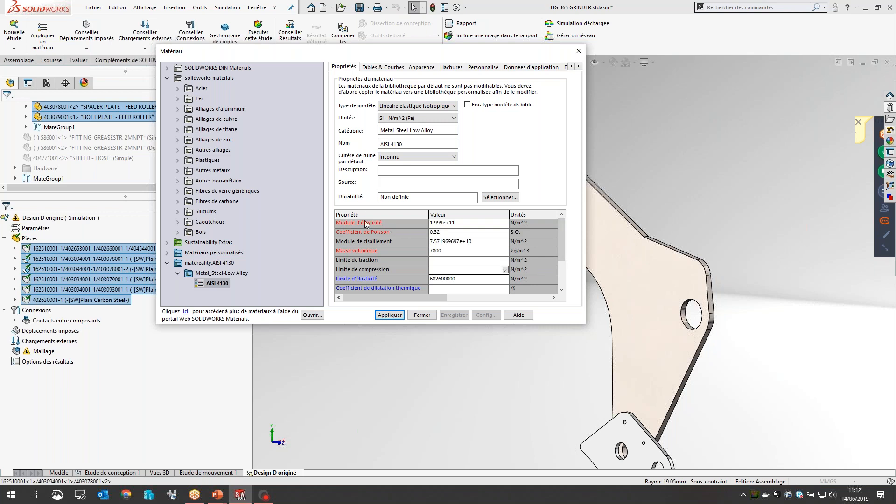
{"action": "left_click_drag", "start_coordinate": [563, 236], "coordinate": [567, 270]}
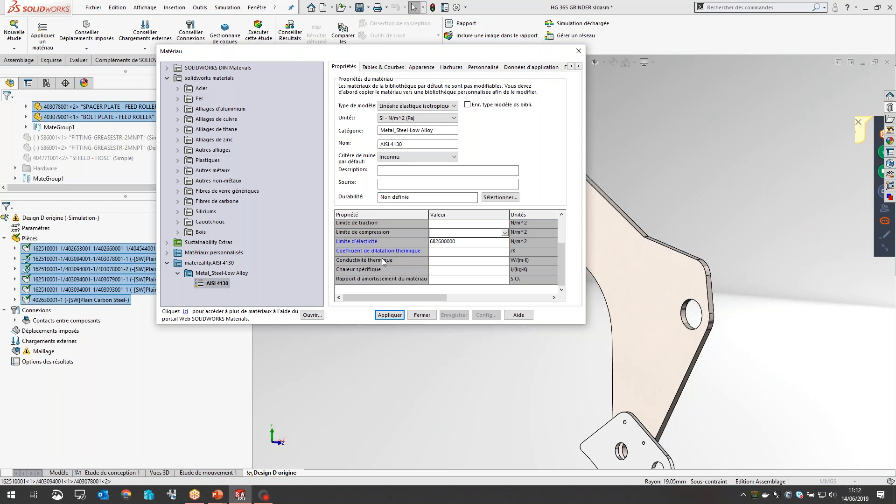
Step: Apply AISI 4130 to all the selected study parts, close the material library and collapse the parts list
{"action": "left_click", "coordinate": [396, 317]}
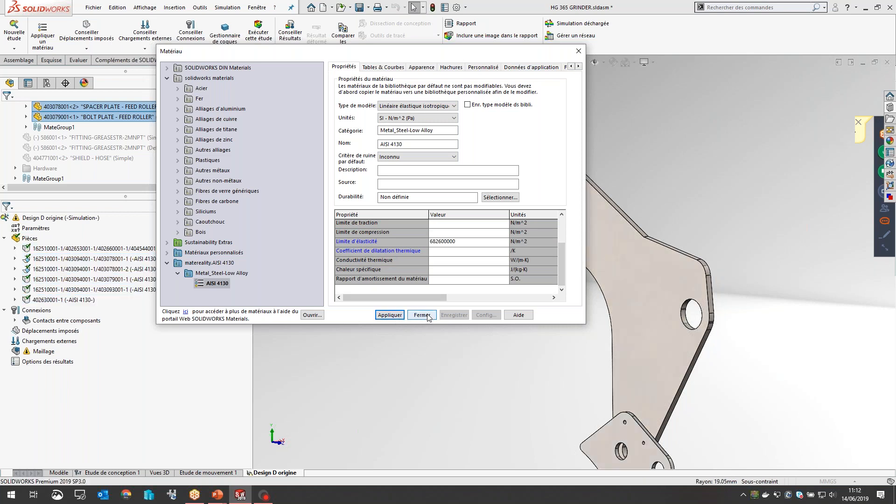
{"action": "left_click", "coordinate": [422, 315]}
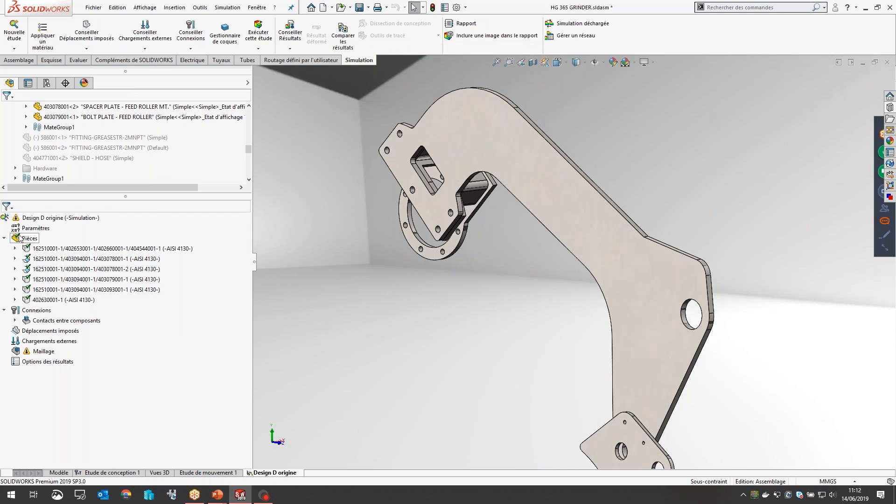
{"action": "left_click", "coordinate": [4, 238]}
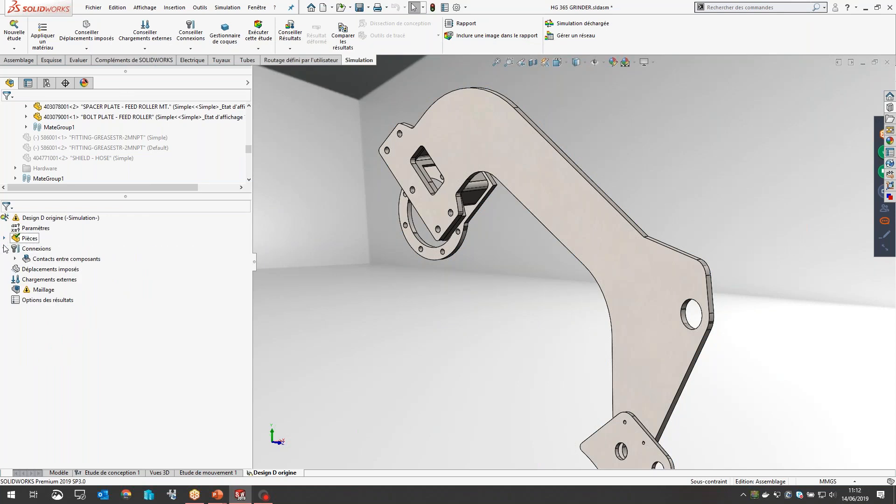
Step: Inspect the gap between the lower pivot plate and the feed roller arm around their aligned pivot holes
{"action": "left_click", "coordinate": [33, 249]}
{"action": "scroll", "coordinate": [520, 339], "scroll_direction": "up", "scroll_amount": 2}
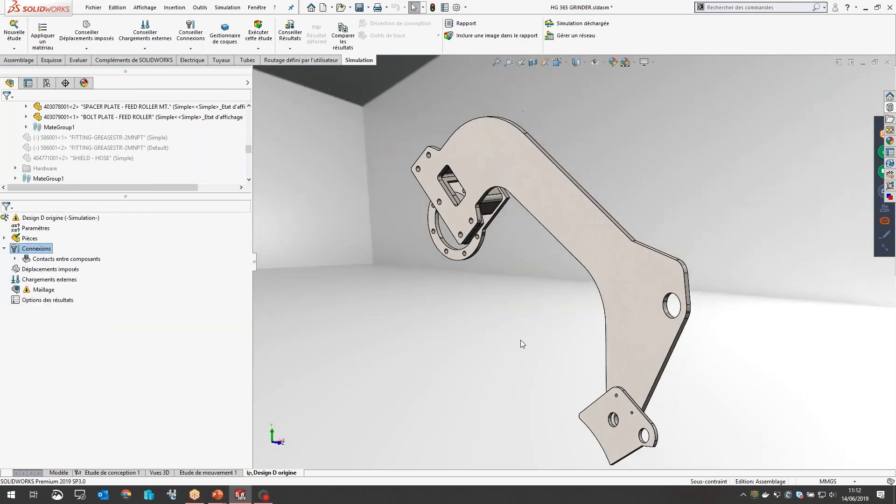
{"action": "scroll", "coordinate": [521, 340], "scroll_direction": "up", "scroll_amount": 3}
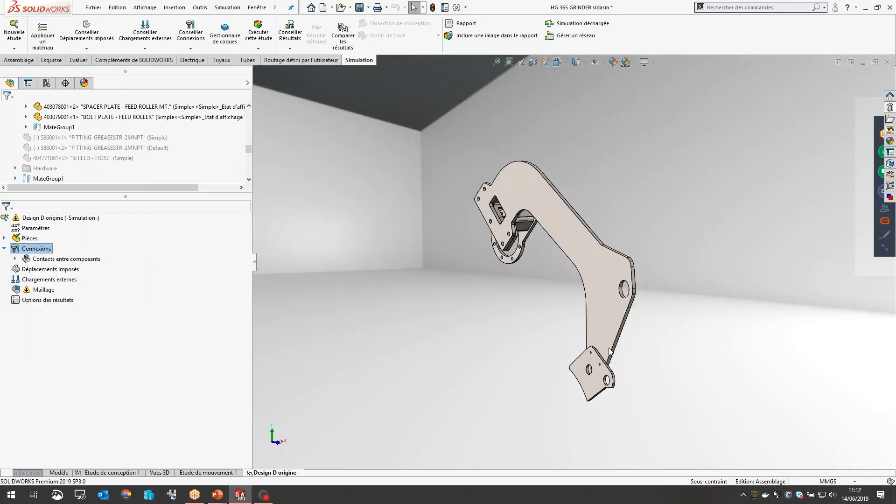
{"action": "scroll", "coordinate": [613, 353], "scroll_direction": "down", "scroll_amount": 6}
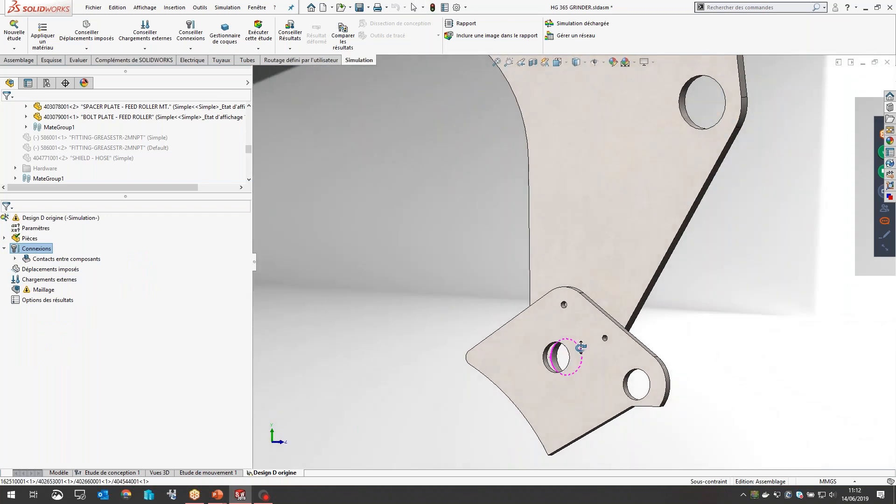
{"action": "middle_click_drag", "start_coordinate": [581, 347], "coordinate": [556, 291]}
{"action": "scroll", "coordinate": [554, 353], "scroll_direction": "down", "scroll_amount": 3}
{"action": "left_click", "coordinate": [549, 275]}
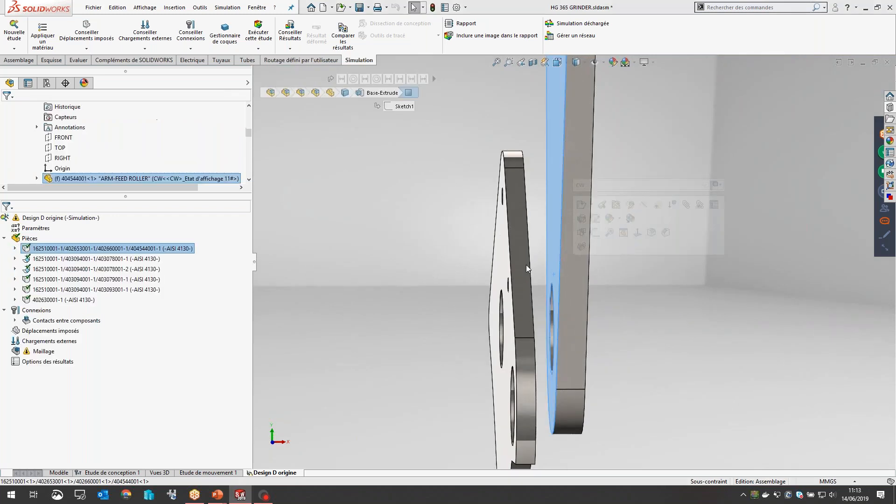
{"action": "left_click", "coordinate": [612, 343]}
{"action": "middle_click_drag", "start_coordinate": [531, 331], "coordinate": [604, 342]}
{"action": "scroll", "coordinate": [574, 337], "scroll_direction": "up", "scroll_amount": 4}
{"action": "scroll", "coordinate": [448, 308], "scroll_direction": "down", "scroll_amount": 6}
Step: Add a pin connector with retaining ring and no key between the coaxial pivot hole faces of the plate and the feed roller arm
{"action": "left_click", "coordinate": [481, 251]}
{"action": "middle_click_drag", "start_coordinate": [533, 263], "coordinate": [554, 280]}
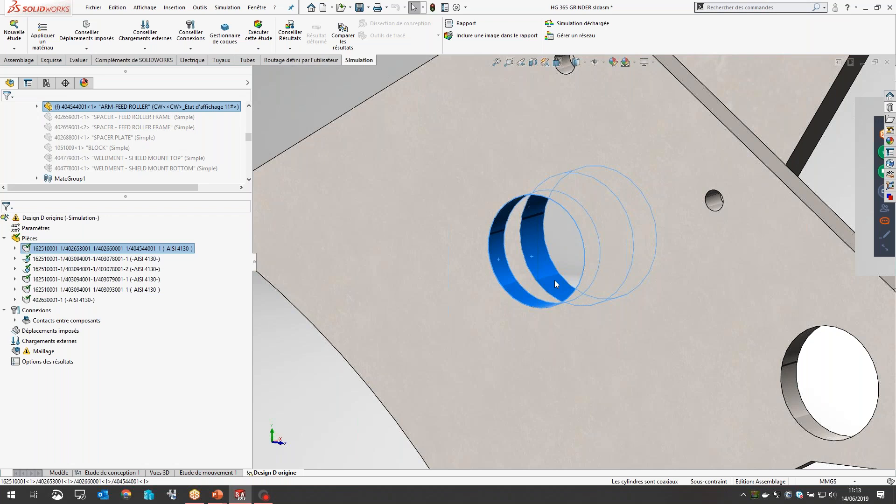
{"action": "right_click", "coordinate": [22, 310]}
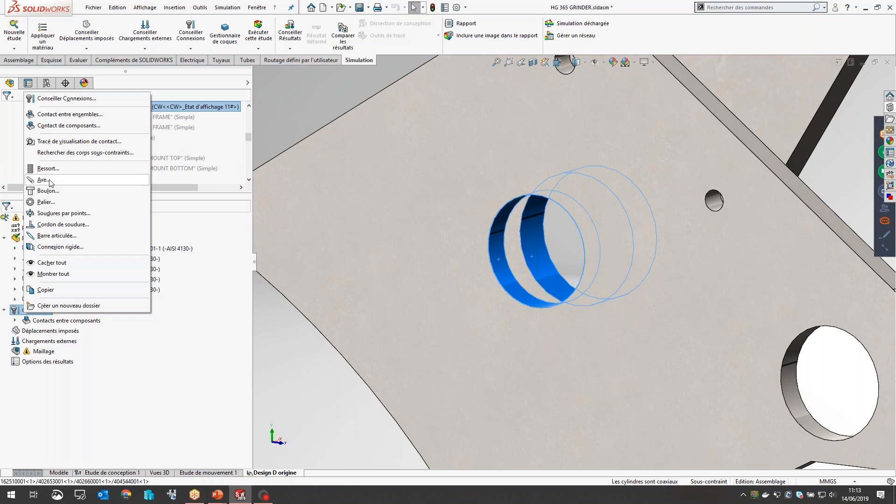
{"action": "left_click", "coordinate": [43, 180]}
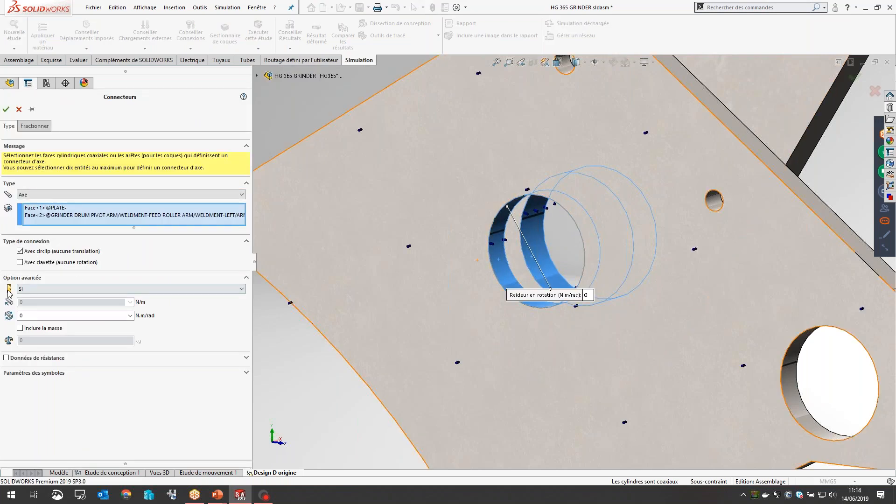
{"action": "left_click", "coordinate": [6, 108]}
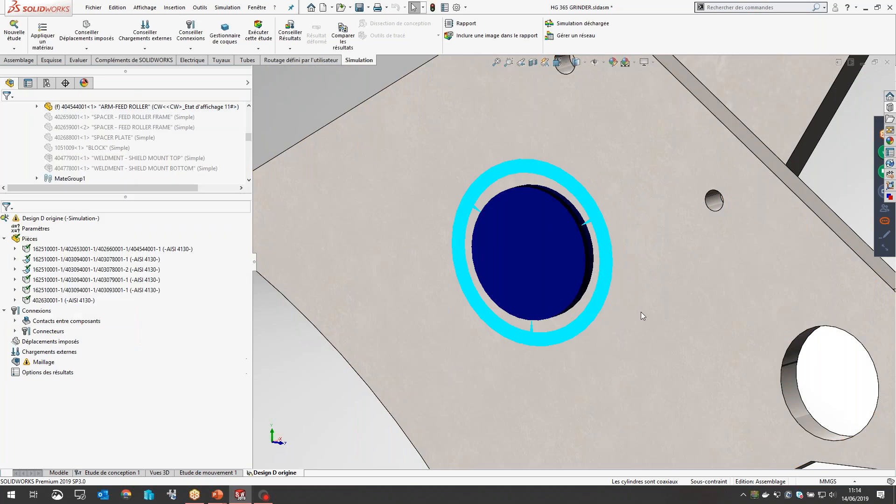
Step: Check the pin connector's placement on the pivot plate and review the available connection types
{"action": "scroll", "coordinate": [641, 340], "scroll_direction": "up", "scroll_amount": 3}
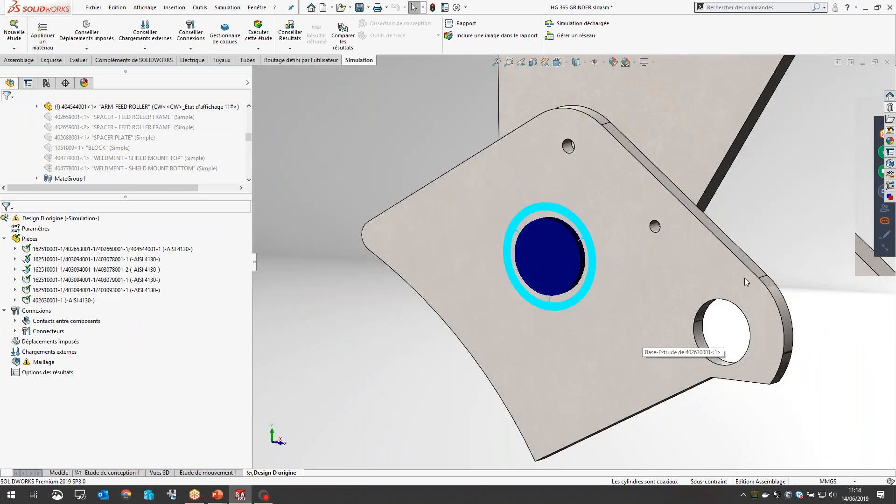
{"action": "scroll", "coordinate": [743, 225], "scroll_direction": "up", "scroll_amount": 5}
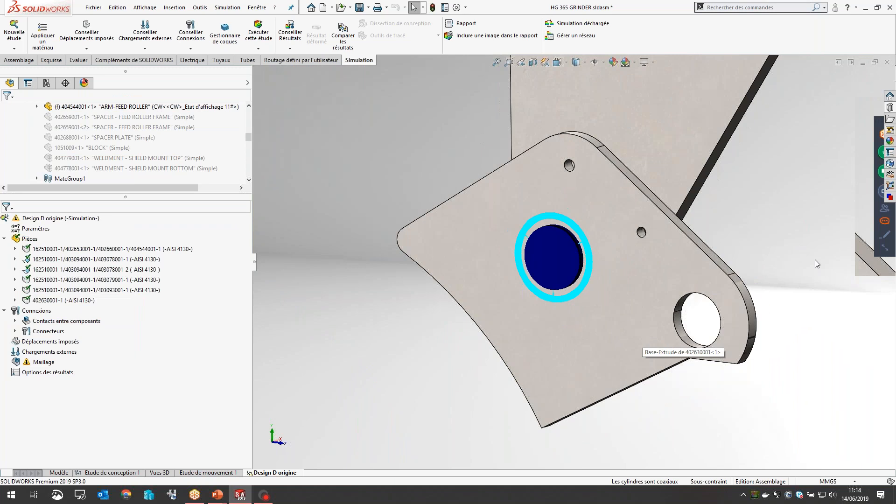
{"action": "scroll", "coordinate": [715, 112], "scroll_direction": "down", "scroll_amount": 2}
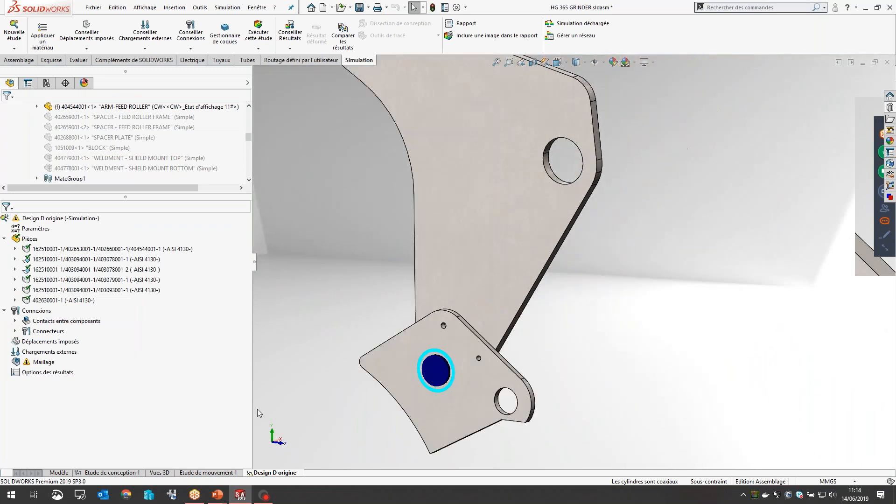
{"action": "right_click", "coordinate": [51, 331]}
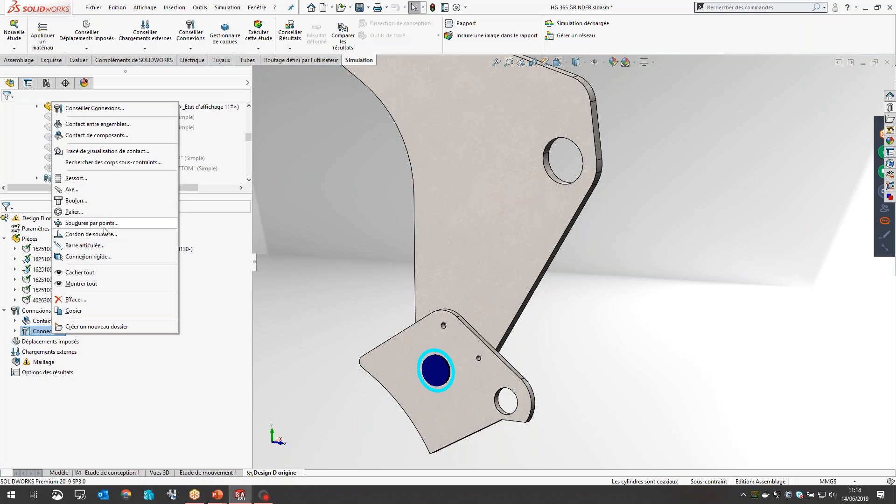
{"action": "left_click", "coordinate": [345, 263]}
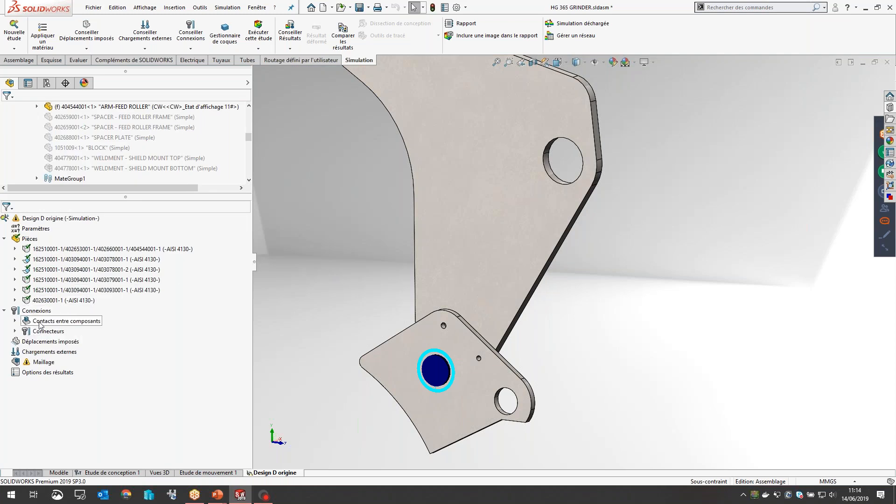
Step: Inspect the feed roller mount where the plates meet the arm, checking the arm's inner face and its adjoining edge face
{"action": "scroll", "coordinate": [446, 232], "scroll_direction": "up", "scroll_amount": 6}
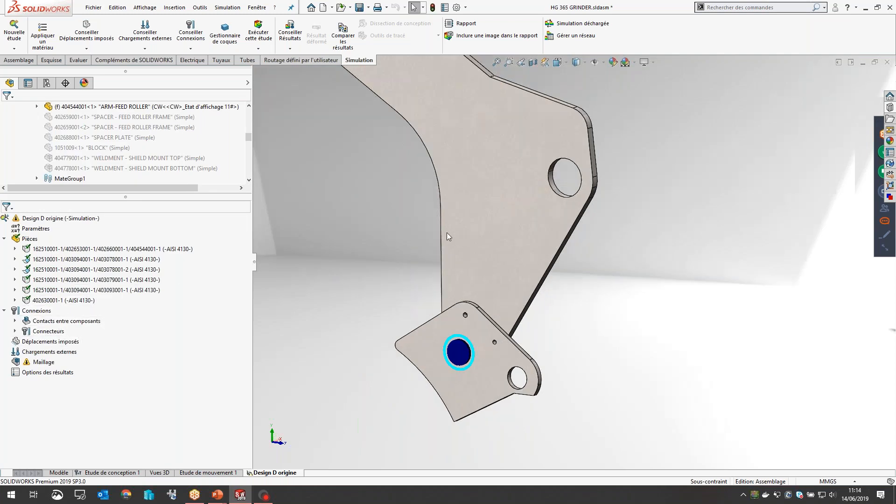
{"action": "middle_click_drag", "start_coordinate": [514, 282], "coordinate": [562, 184]}
{"action": "scroll", "coordinate": [480, 209], "scroll_direction": "down", "scroll_amount": 10}
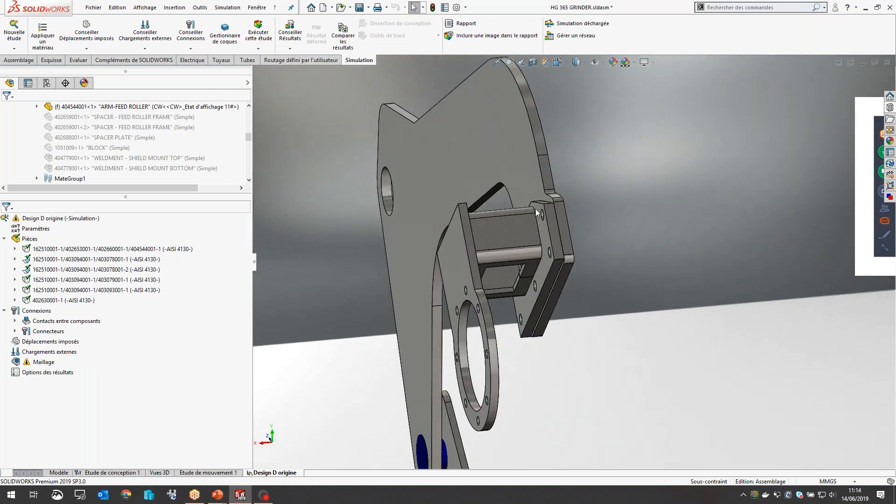
{"action": "left_click", "coordinate": [587, 220]}
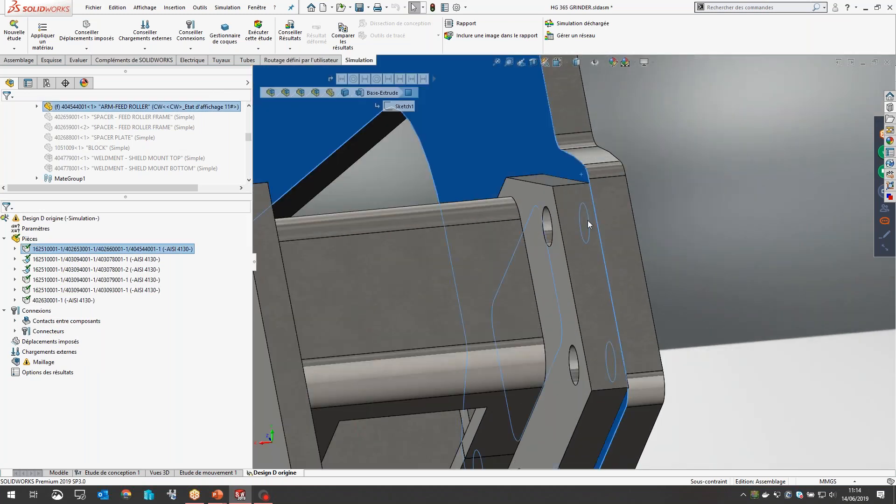
{"action": "left_click", "coordinate": [615, 225]}
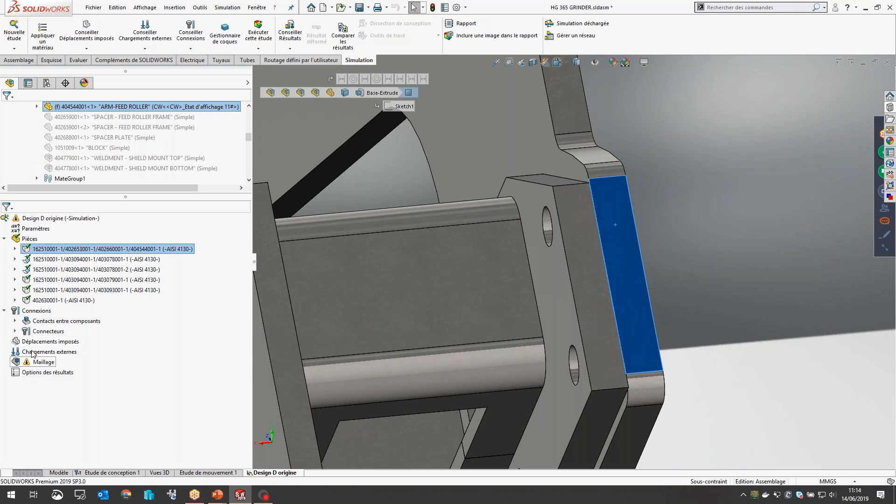
Step: Expand the component contacts to view the global bonded contact, review the contact options and examine the touching plates at the roller mount
{"action": "left_click", "coordinate": [14, 321]}
{"action": "left_click", "coordinate": [70, 331]}
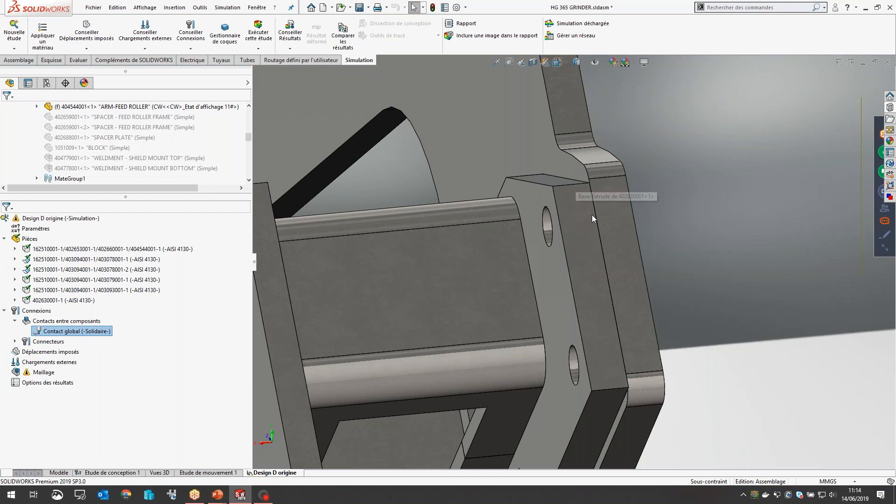
{"action": "scroll", "coordinate": [565, 363], "scroll_direction": "up", "scroll_amount": 2}
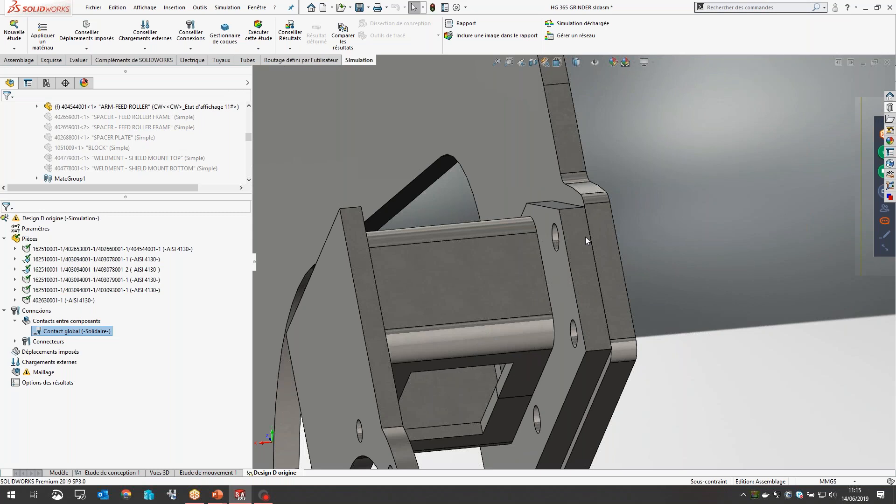
{"action": "middle_click_drag", "start_coordinate": [609, 275], "coordinate": [528, 249]}
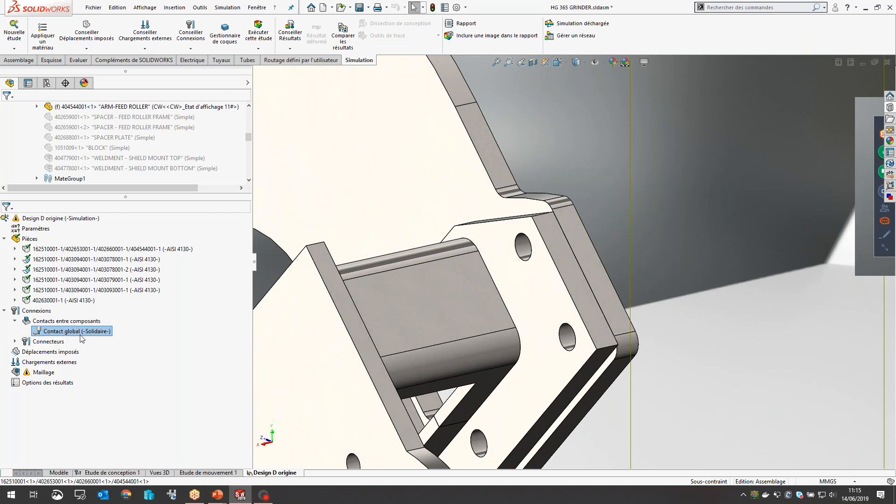
{"action": "right_click", "coordinate": [64, 322]}
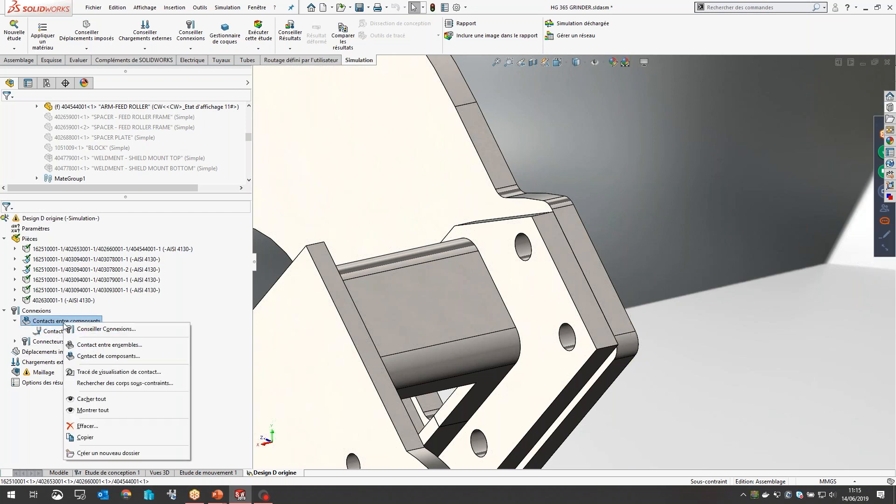
{"action": "left_click", "coordinate": [704, 350]}
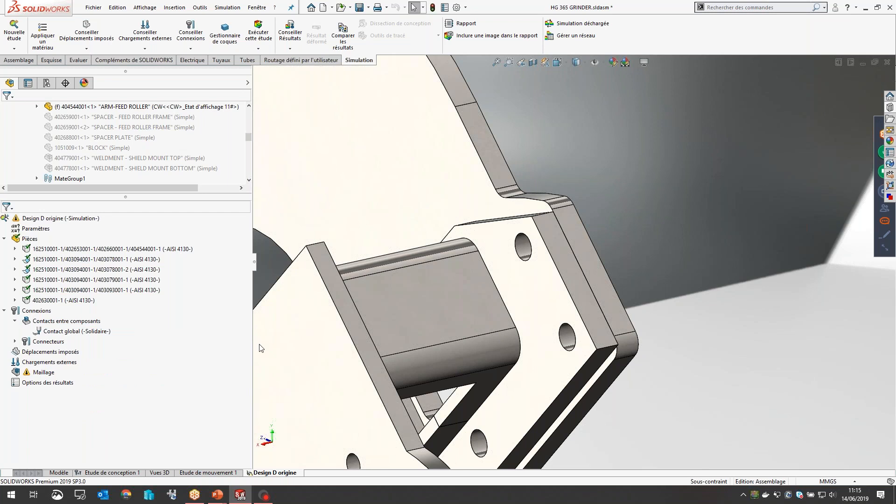
{"action": "middle_click_drag", "start_coordinate": [371, 356], "coordinate": [470, 322]}
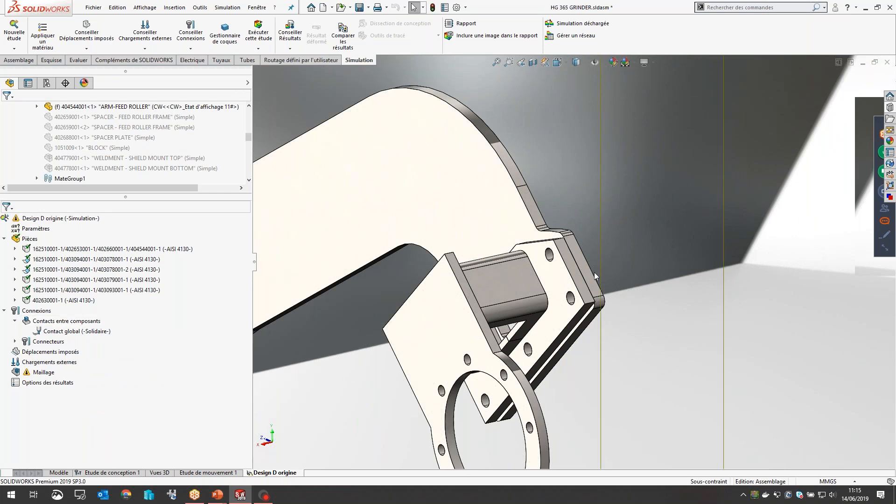
Step: Inspect the touching faces of the spacer plate and gearbox mount, and review the contact set option available for the study
{"action": "middle_click_drag", "start_coordinate": [590, 275], "coordinate": [540, 288]}
{"action": "scroll", "coordinate": [540, 289], "scroll_direction": "down", "scroll_amount": 5}
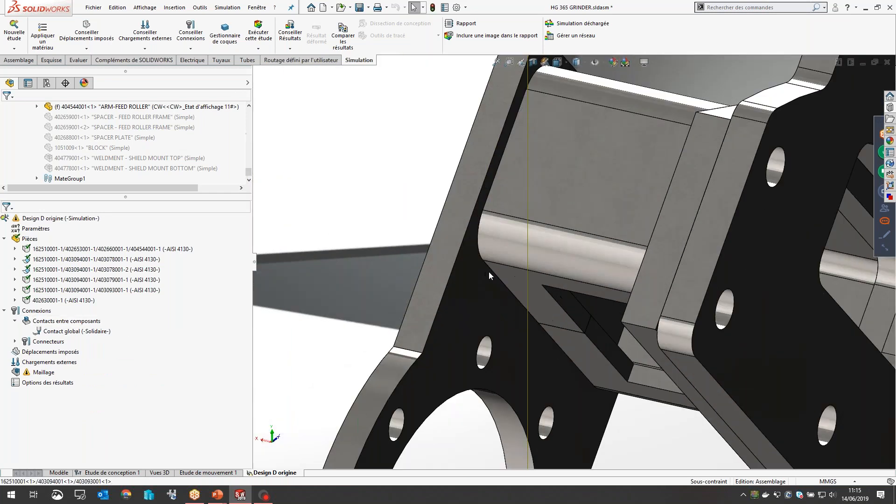
{"action": "left_click", "coordinate": [485, 271]}
{"action": "left_click", "coordinate": [501, 272]}
{"action": "left_click", "coordinate": [489, 272]}
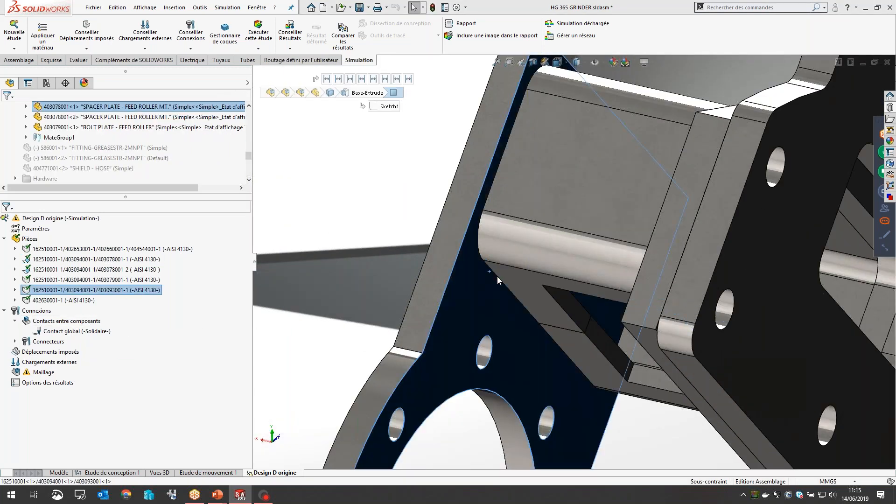
{"action": "left_click", "coordinate": [506, 278], "text": "ctrl"}
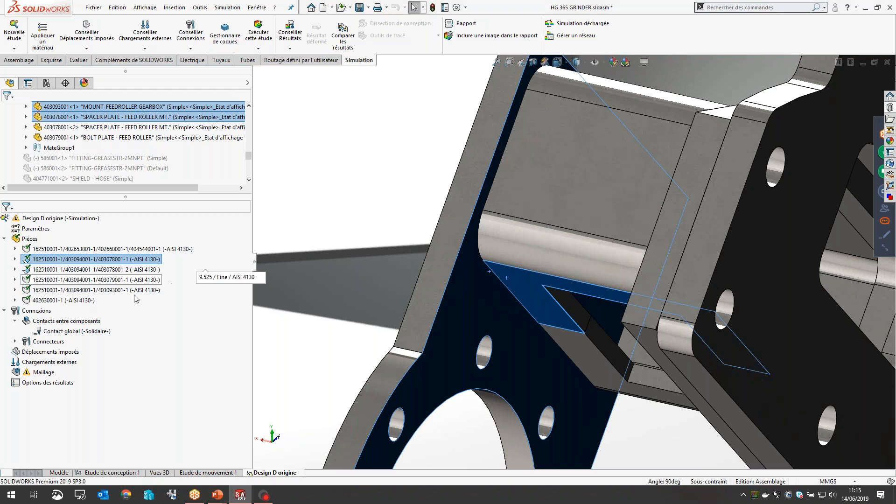
{"action": "right_click", "coordinate": [36, 311]}
{"action": "left_click", "coordinate": [89, 450]}
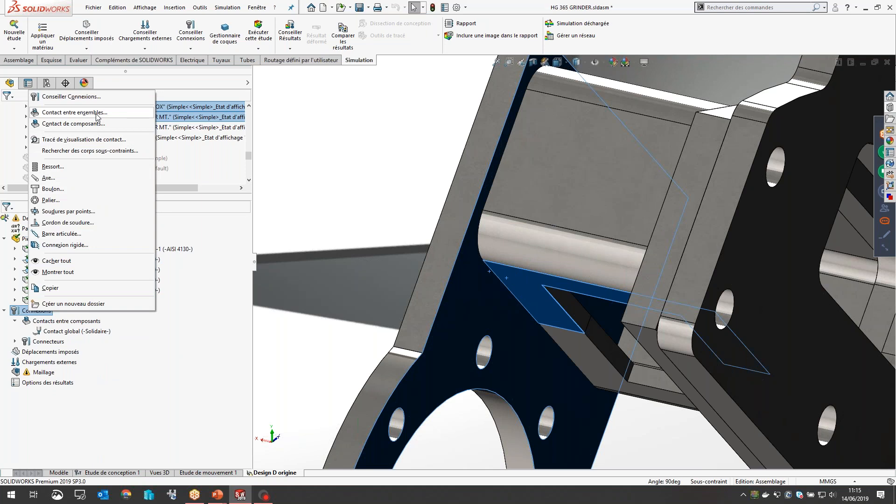
{"action": "left_click", "coordinate": [362, 122]}
{"action": "left_click", "coordinate": [362, 123]}
Step: Show the complete arm assembly and switch the display scene to a plain light background
{"action": "key", "text": "f"}
{"action": "scroll", "coordinate": [647, 284], "scroll_direction": "down", "scroll_amount": 3}
{"action": "middle_click_drag", "start_coordinate": [545, 232], "coordinate": [446, 221]}
{"action": "left_click", "coordinate": [624, 63]}
{"action": "middle_click_drag", "start_coordinate": [533, 227], "coordinate": [520, 218]}
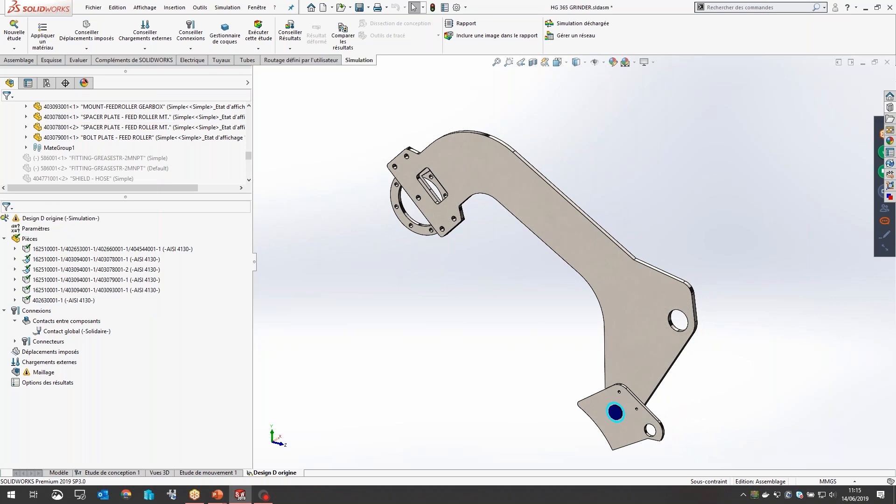
Step: Collapse the component contacts branch of the study
{"action": "left_click", "coordinate": [23, 321]}
{"action": "left_click", "coordinate": [15, 322]}
{"action": "left_click", "coordinate": [36, 331]}
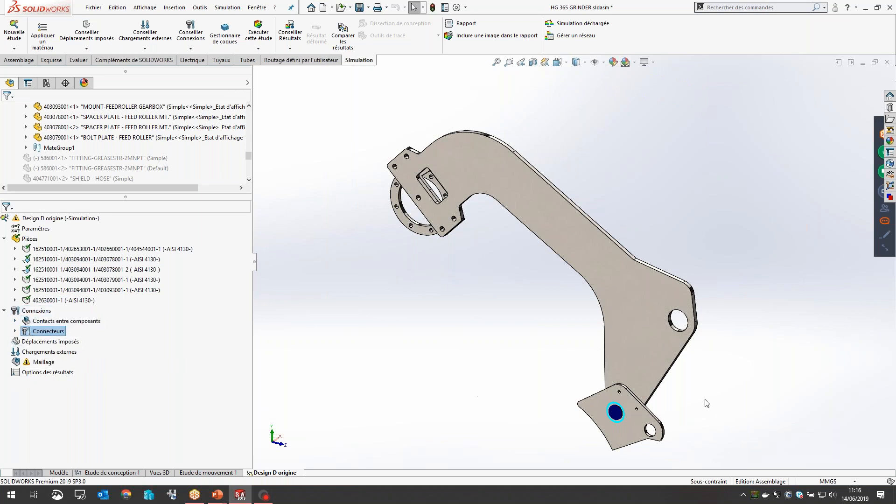
Step: Apply a fixed hinge (Pivot fixe) to the lower plate's end hole face and the feed roller arm's large hole face
{"action": "scroll", "coordinate": [709, 404], "scroll_direction": "down", "scroll_amount": 4}
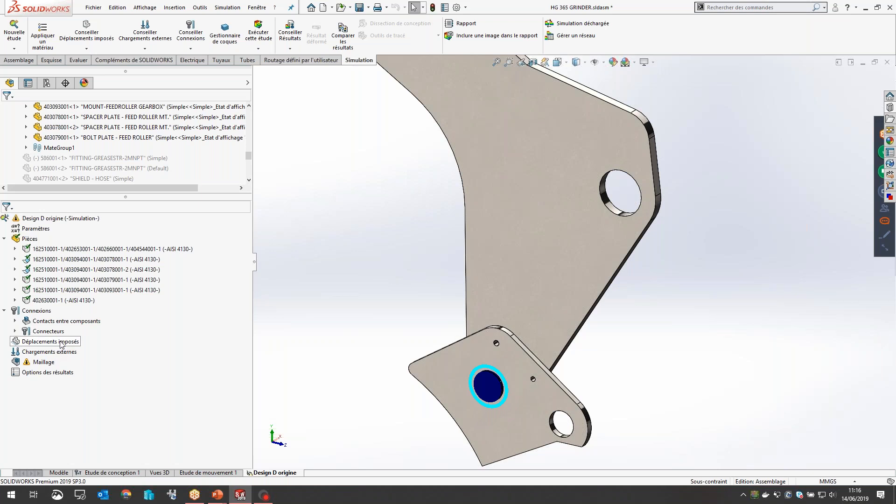
{"action": "scroll", "coordinate": [524, 408], "scroll_direction": "down", "scroll_amount": 5}
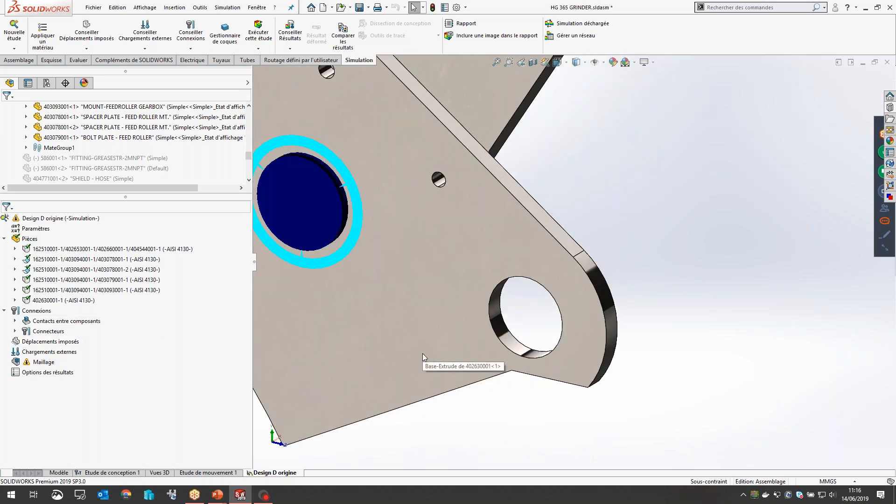
{"action": "left_click", "coordinate": [57, 343]}
{"action": "right_click", "coordinate": [57, 344]}
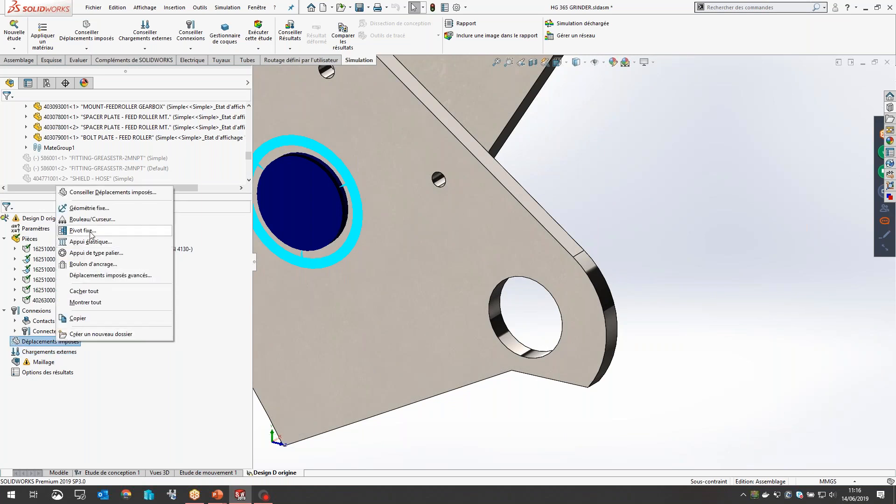
{"action": "left_click", "coordinate": [83, 231]}
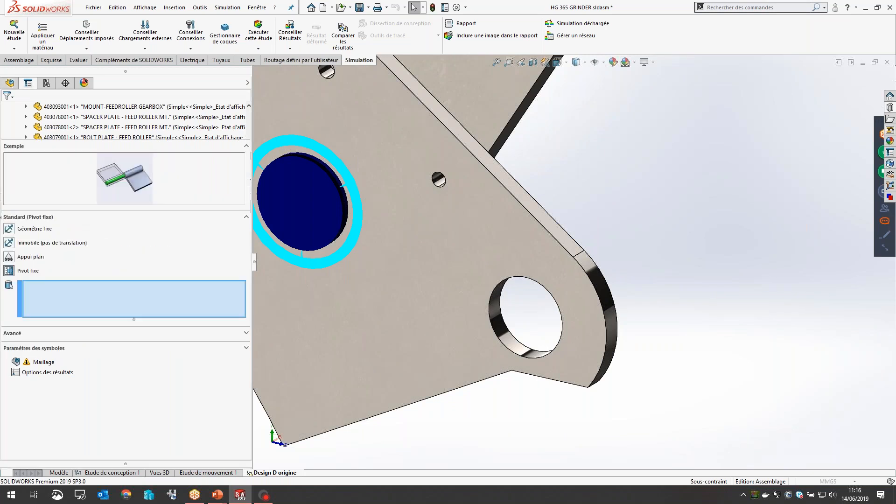
{"action": "left_click", "coordinate": [502, 348]}
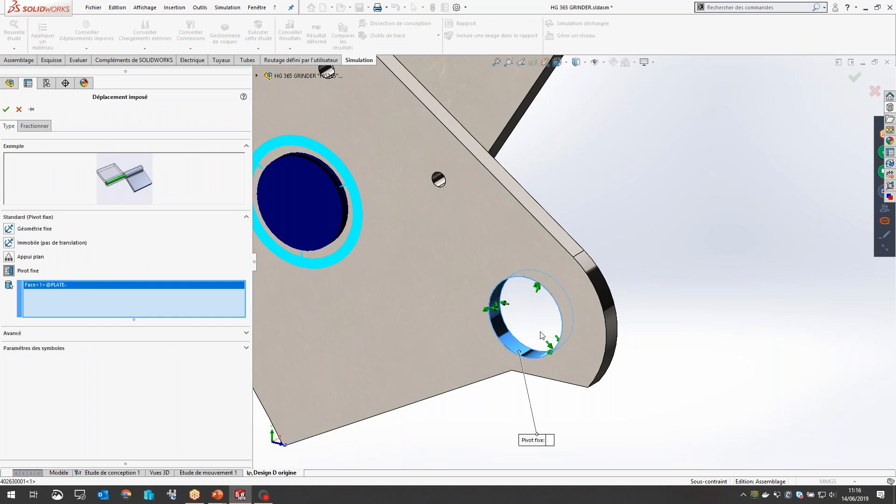
{"action": "scroll", "coordinate": [603, 218], "scroll_direction": "up", "scroll_amount": 5}
{"action": "scroll", "coordinate": [607, 188], "scroll_direction": "down", "scroll_amount": 4}
{"action": "left_click", "coordinate": [547, 196]}
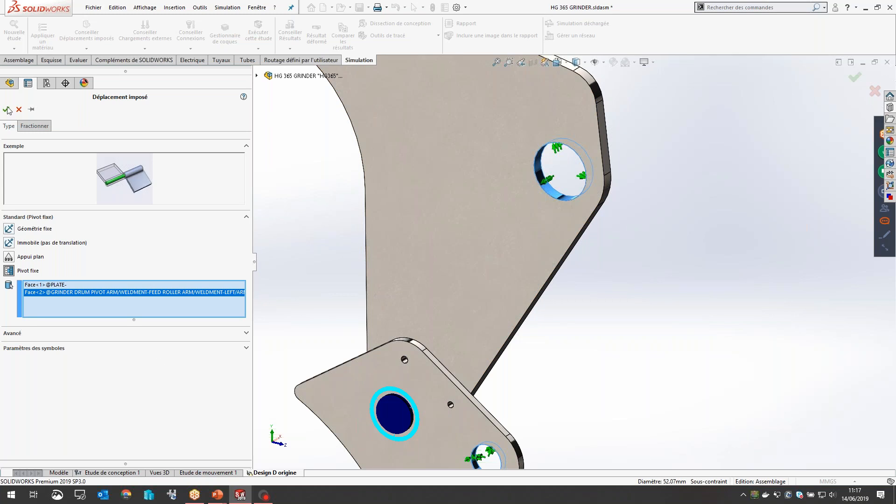
{"action": "left_click", "coordinate": [31, 110]}
{"action": "left_click", "coordinate": [31, 111]}
{"action": "left_click", "coordinate": [7, 110]}
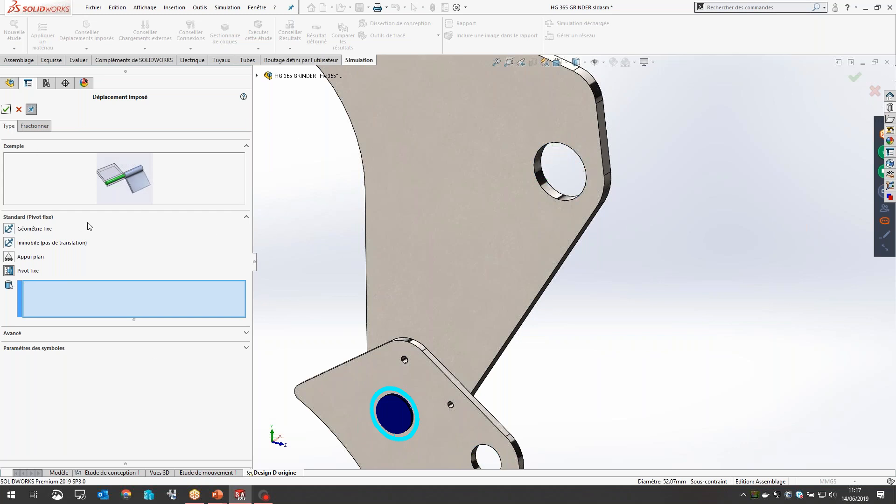
Step: Apply a roller/slider fixture (Appui plan) to the large flat side face of the feed roller arm
{"action": "left_click", "coordinate": [452, 286]}
{"action": "middle_click_drag", "start_coordinate": [463, 272], "coordinate": [382, 267]}
{"action": "left_click", "coordinate": [497, 242]}
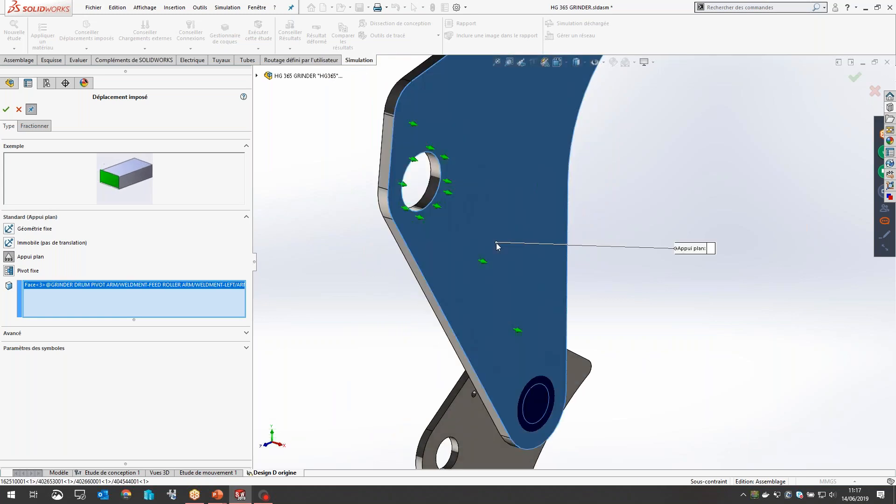
{"action": "middle_click_drag", "start_coordinate": [496, 242], "coordinate": [670, 150]}
{"action": "scroll", "coordinate": [720, 127], "scroll_direction": "down", "scroll_amount": 4}
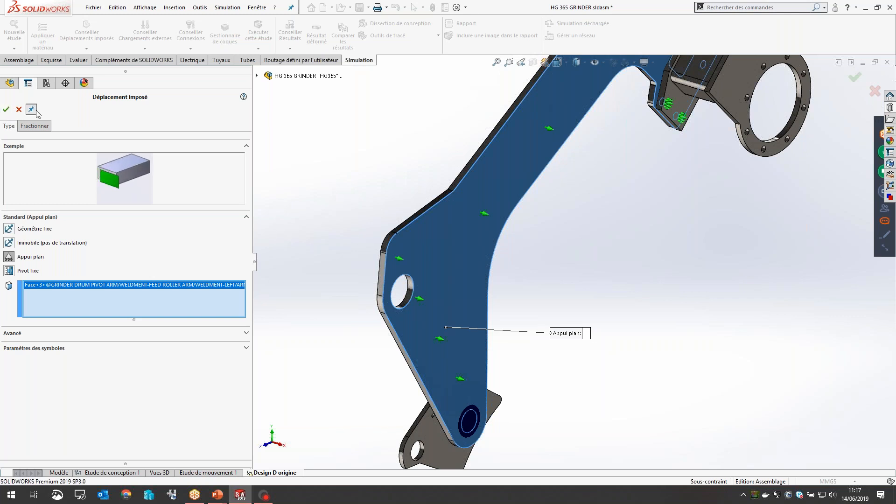
{"action": "left_click", "coordinate": [6, 110]}
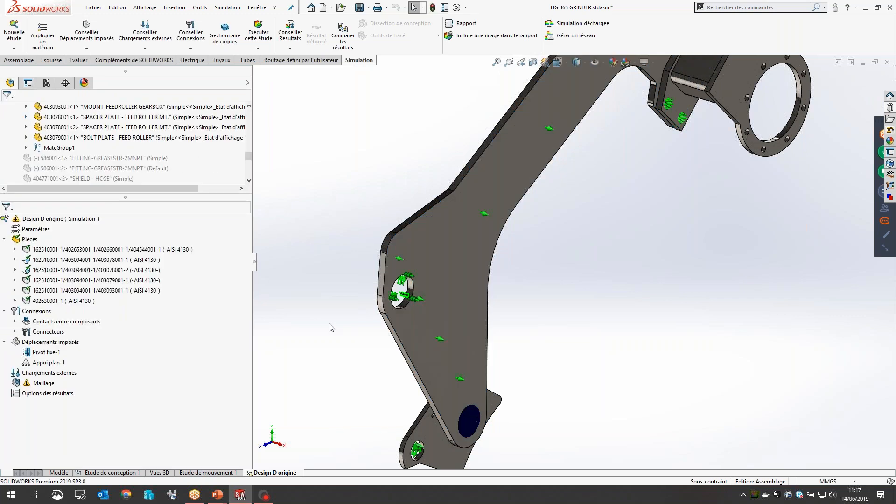
Step: Check the hinge and roller/slider fixtures on the arm and lower plate, and collapse the fixtures branch
{"action": "scroll", "coordinate": [424, 301], "scroll_direction": "down", "scroll_amount": 3}
{"action": "left_click", "coordinate": [426, 295]}
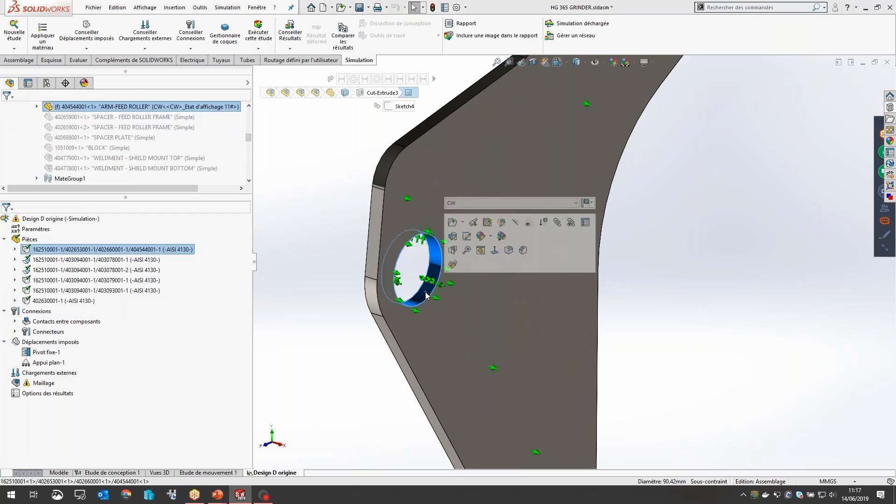
{"action": "scroll", "coordinate": [401, 264], "scroll_direction": "down", "scroll_amount": 2}
{"action": "scroll", "coordinate": [566, 327], "scroll_direction": "up", "scroll_amount": 5}
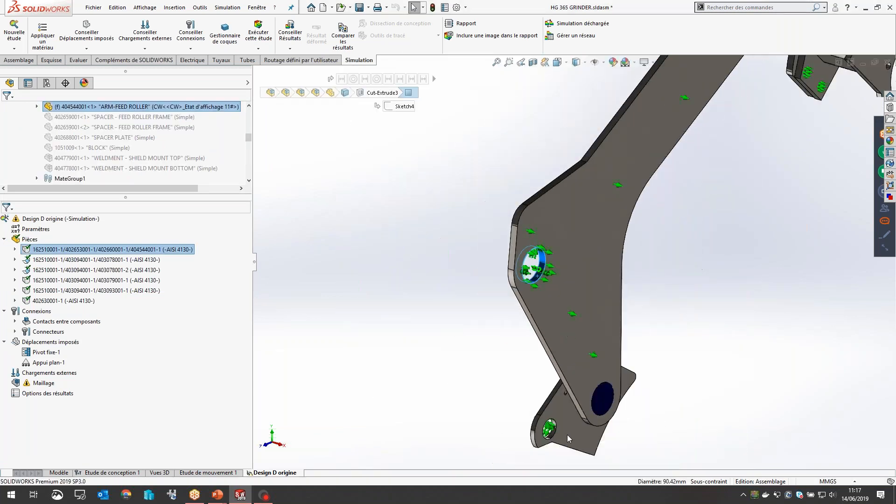
{"action": "scroll", "coordinate": [567, 434], "scroll_direction": "down", "scroll_amount": 5}
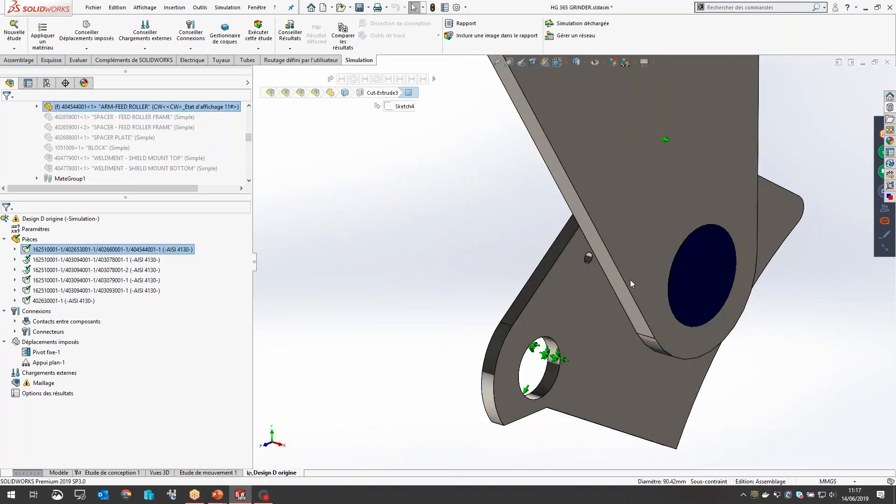
{"action": "left_click", "coordinate": [677, 176]}
{"action": "scroll", "coordinate": [653, 140], "scroll_direction": "up", "scroll_amount": 5}
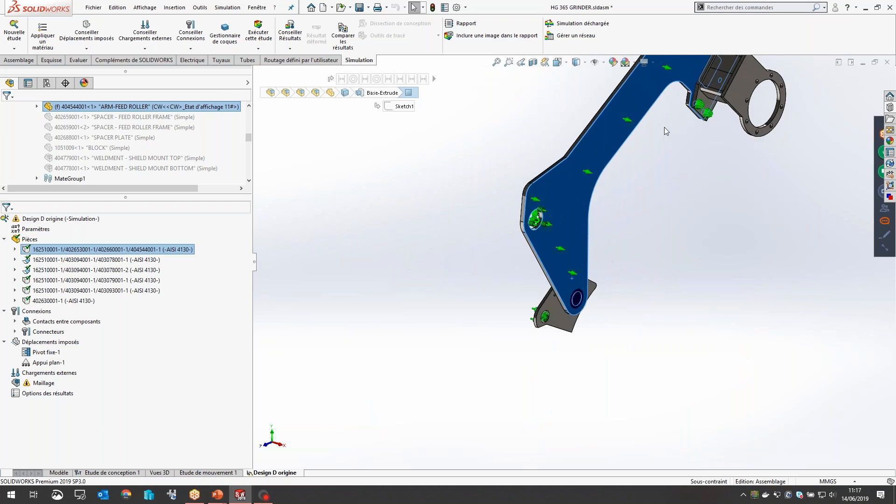
{"action": "left_click", "coordinate": [703, 205]}
{"action": "scroll", "coordinate": [705, 203], "scroll_direction": "up", "scroll_amount": 2}
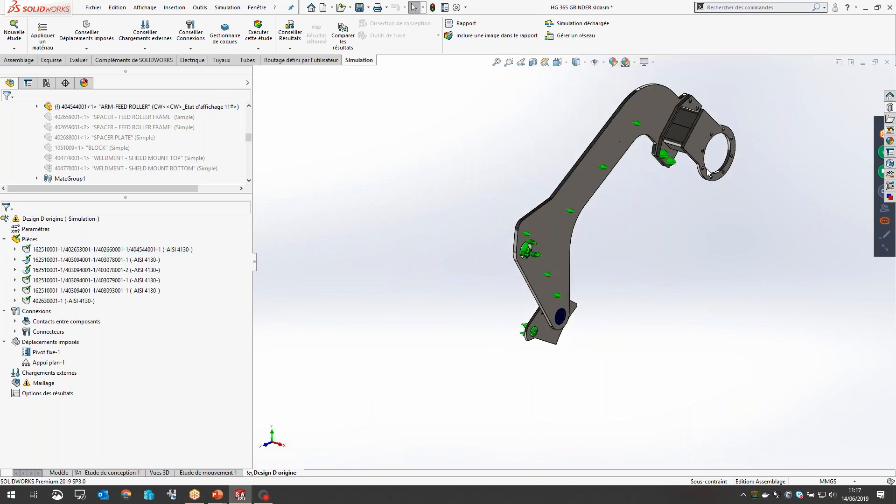
{"action": "scroll", "coordinate": [706, 170], "scroll_direction": "down", "scroll_amount": 1}
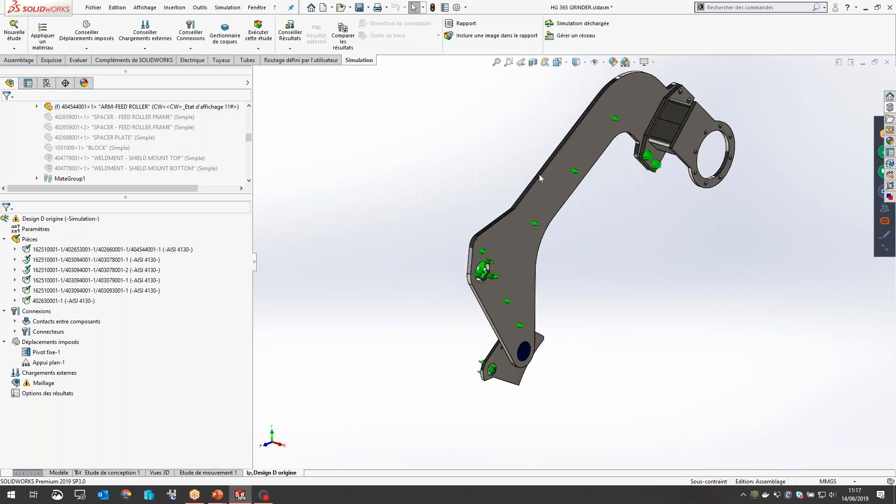
{"action": "left_click", "coordinate": [6, 345]}
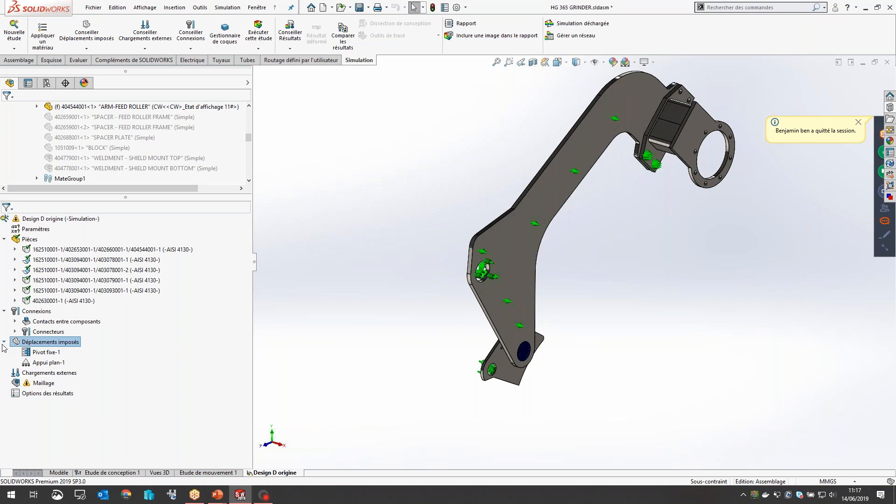
{"action": "left_click", "coordinate": [4, 343]}
{"action": "left_click", "coordinate": [32, 353]}
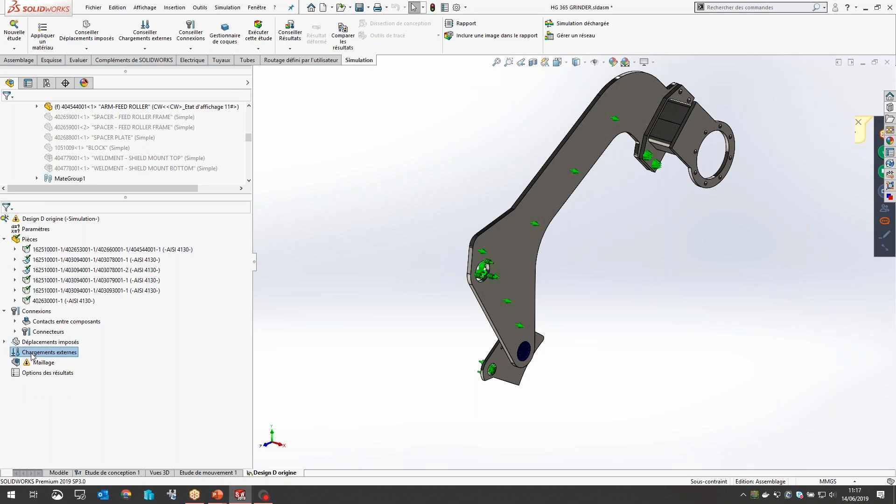
{"action": "right_click", "coordinate": [32, 355]}
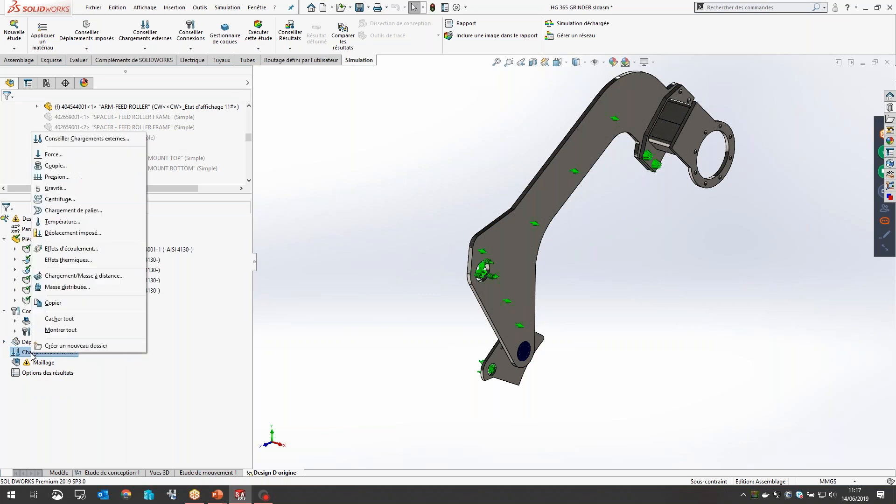
{"action": "left_click", "coordinate": [67, 158]}
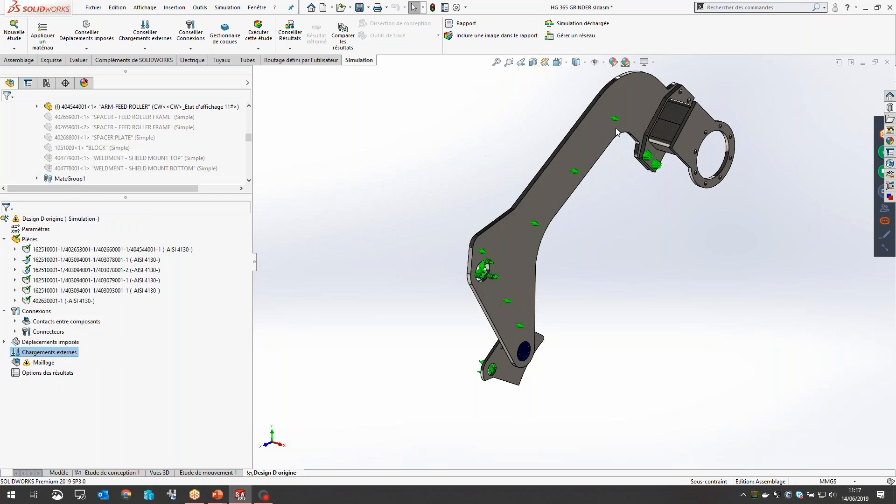
{"action": "left_click", "coordinate": [19, 111]}
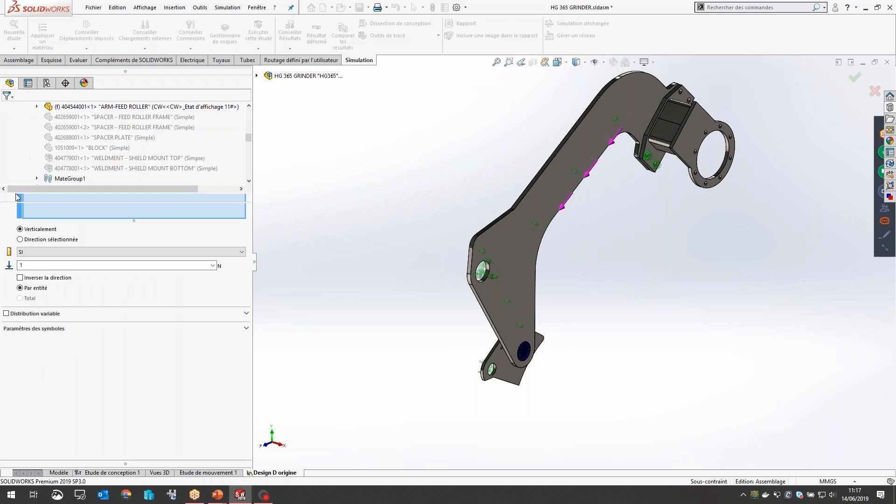
Step: Apply a 15000 N force normal to the Top plane on the inner cylindrical face of the feed roller mount ring
{"action": "right_click", "coordinate": [27, 356]}
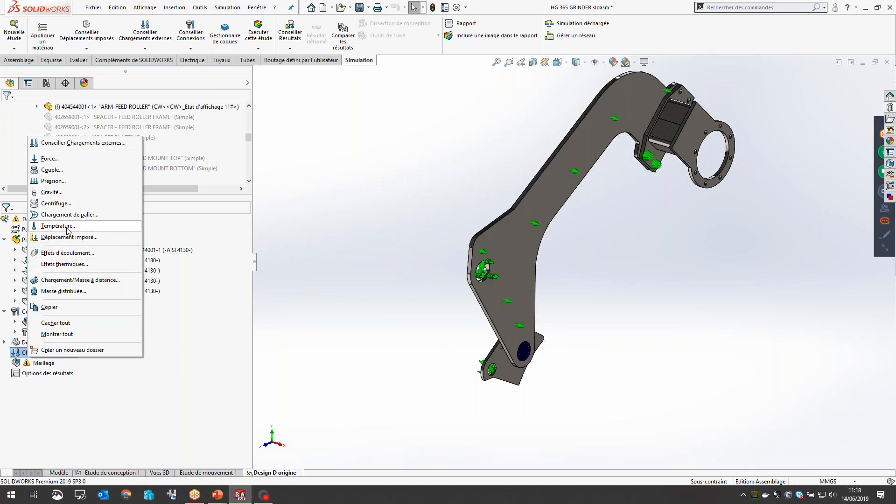
{"action": "left_click", "coordinate": [49, 159]}
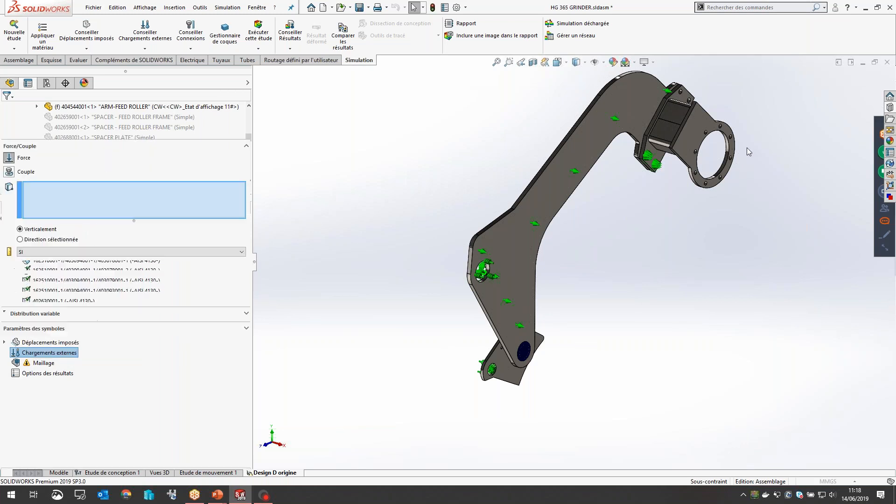
{"action": "scroll", "coordinate": [743, 144], "scroll_direction": "down", "scroll_amount": 10}
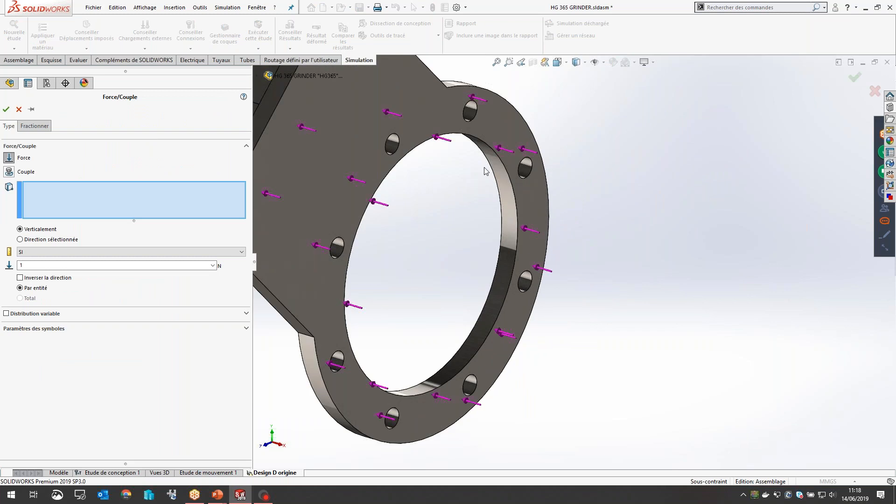
{"action": "left_click", "coordinate": [497, 160]}
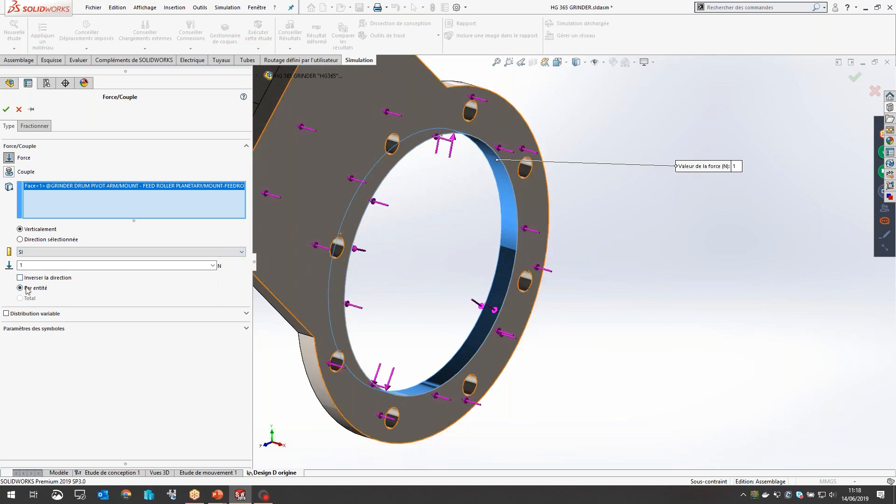
{"action": "left_click", "coordinate": [21, 239]}
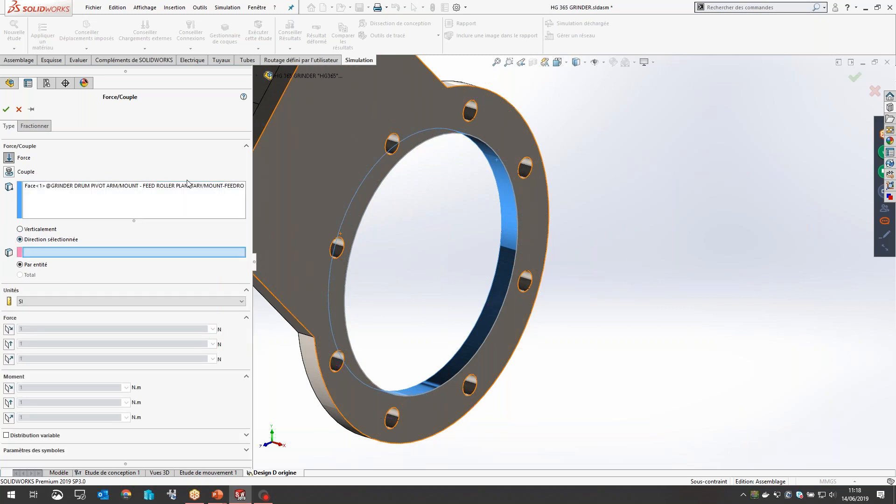
{"action": "left_click", "coordinate": [260, 75]}
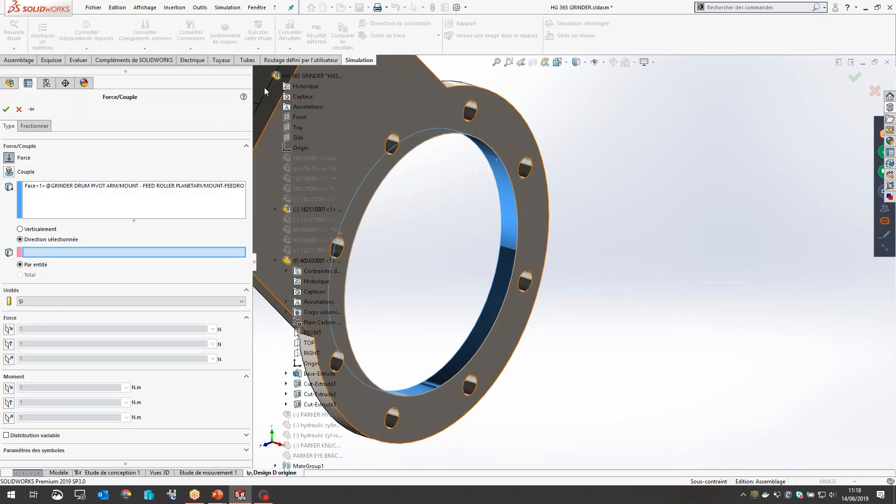
{"action": "left_click", "coordinate": [297, 127]}
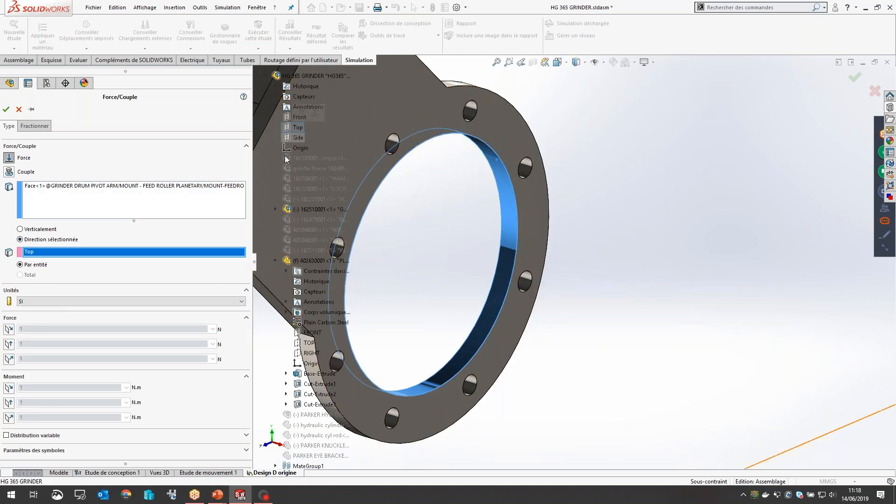
{"action": "left_click", "coordinate": [8, 359]}
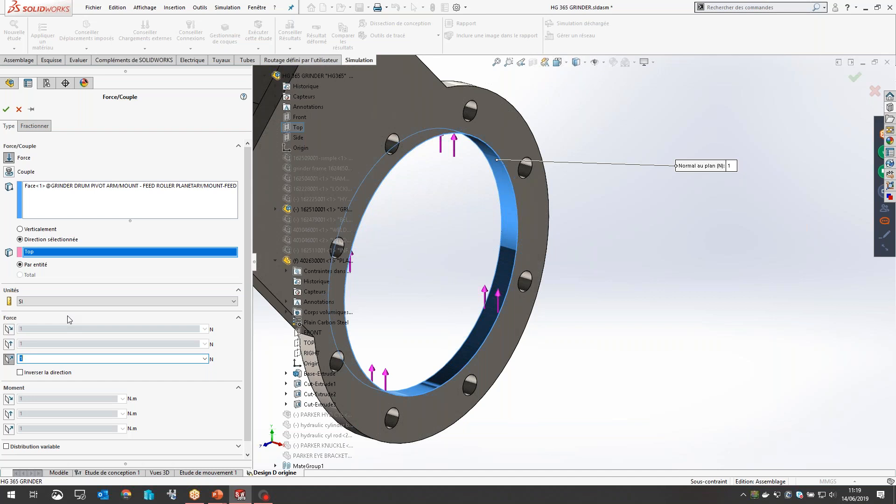
{"action": "type", "text": "15000"}
{"action": "scroll", "coordinate": [436, 271], "scroll_direction": "up", "scroll_amount": 4}
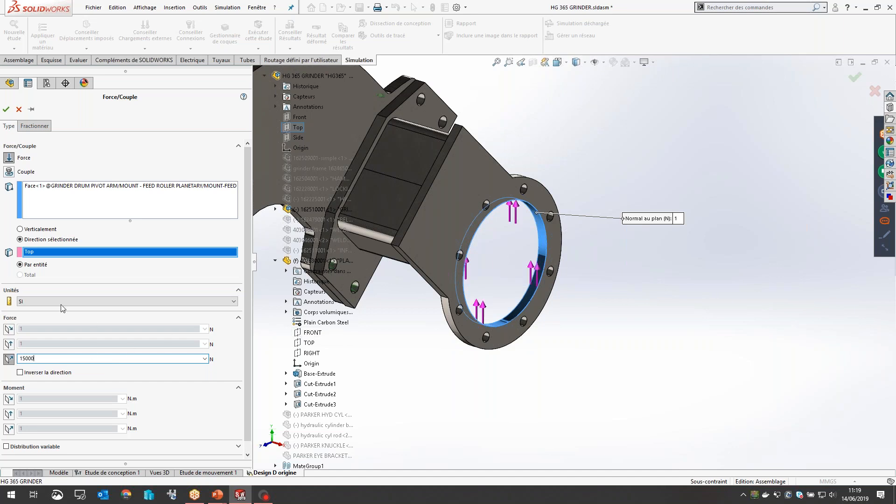
{"action": "left_click", "coordinate": [6, 110]}
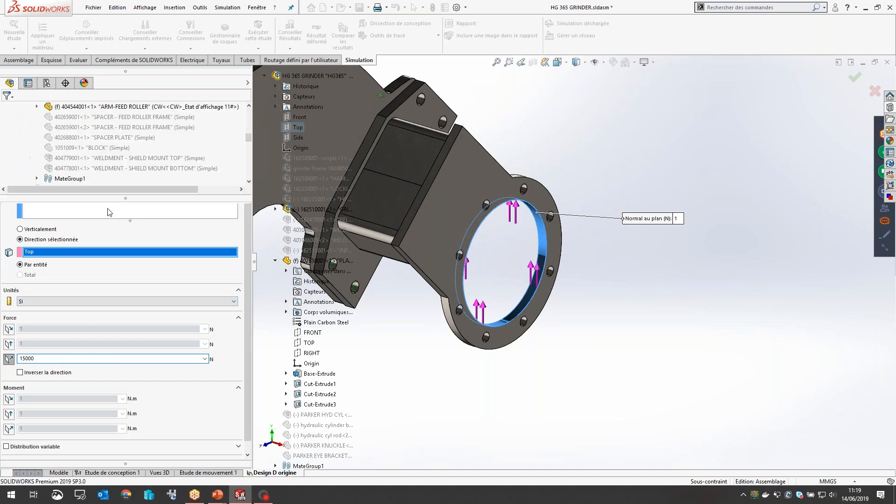
Step: Collapse the fixtures, connections and parts branches of the study
{"action": "scroll", "coordinate": [426, 334], "scroll_direction": "up", "scroll_amount": 5}
{"action": "middle_click_drag", "start_coordinate": [426, 334], "coordinate": [590, 345]}
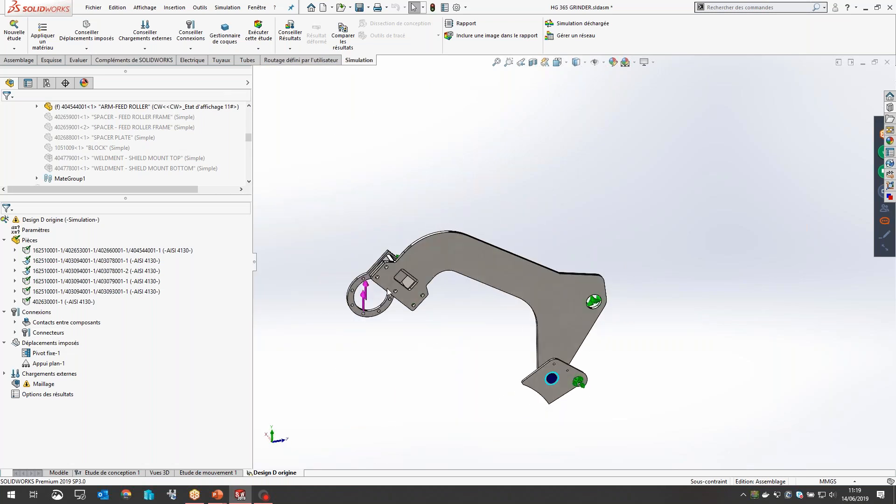
{"action": "scroll", "coordinate": [587, 332], "scroll_direction": "down", "scroll_amount": 1}
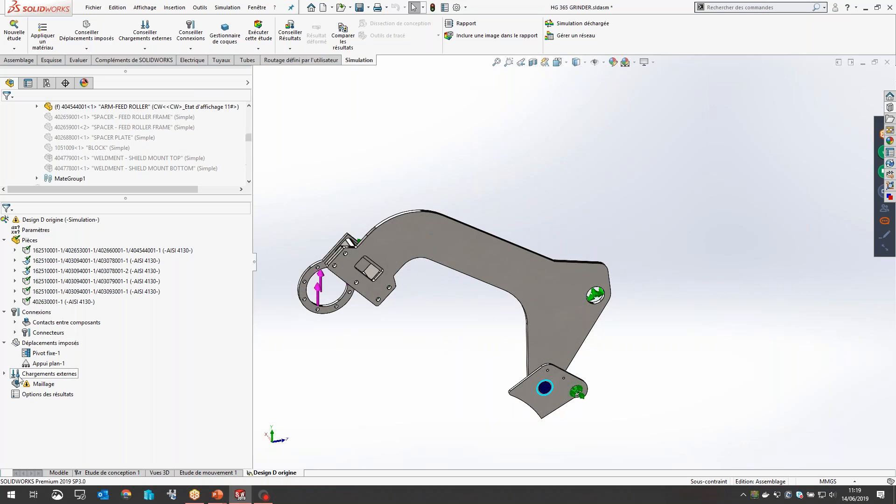
{"action": "left_click", "coordinate": [4, 342]}
{"action": "left_click", "coordinate": [4, 312]}
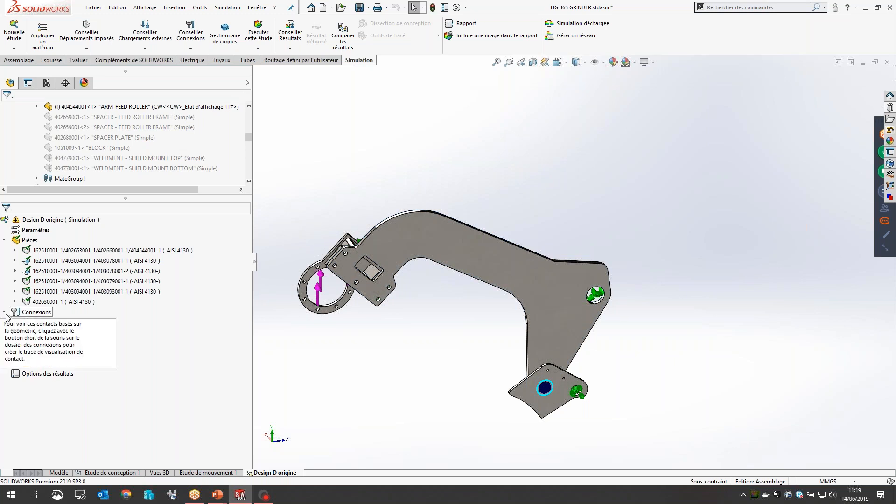
{"action": "left_click", "coordinate": [5, 240]}
Step: Add a mesh control of 8.16765568 mm, ratio 1.5, to the arm's curved inner bend edge and mesh the arm with curvature-based meshing
{"action": "left_click", "coordinate": [28, 282]}
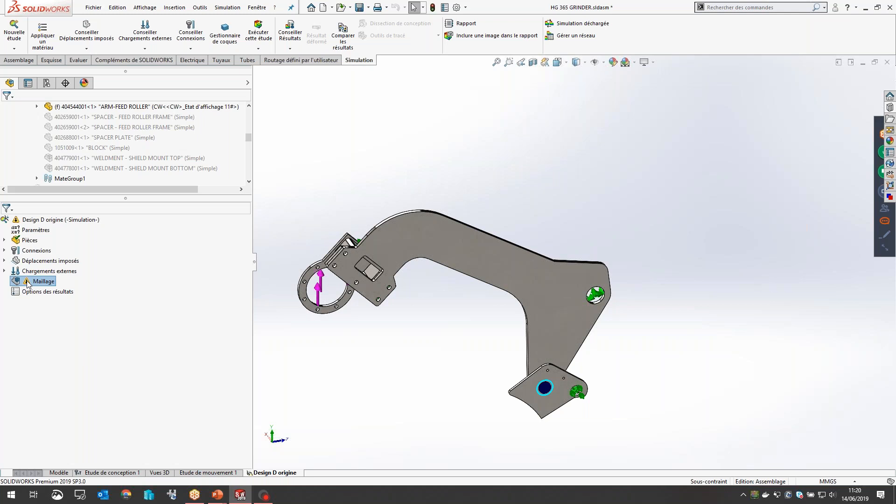
{"action": "right_click", "coordinate": [17, 285]}
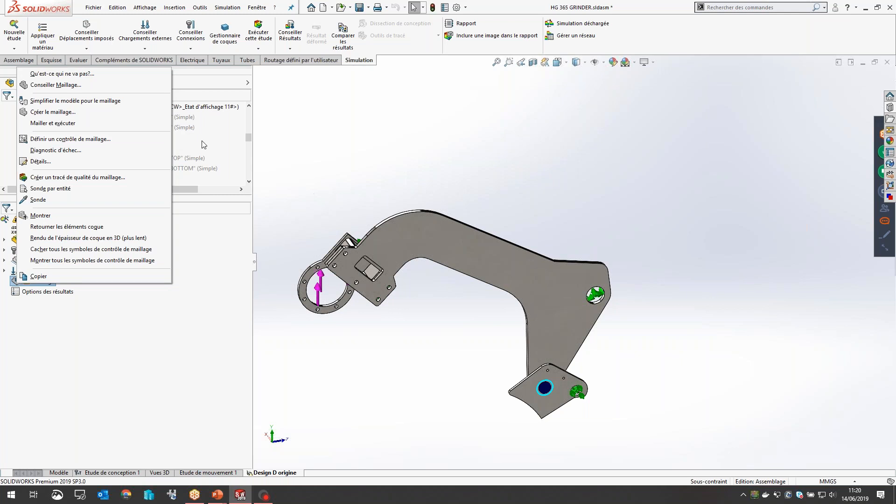
{"action": "left_click", "coordinate": [50, 139]}
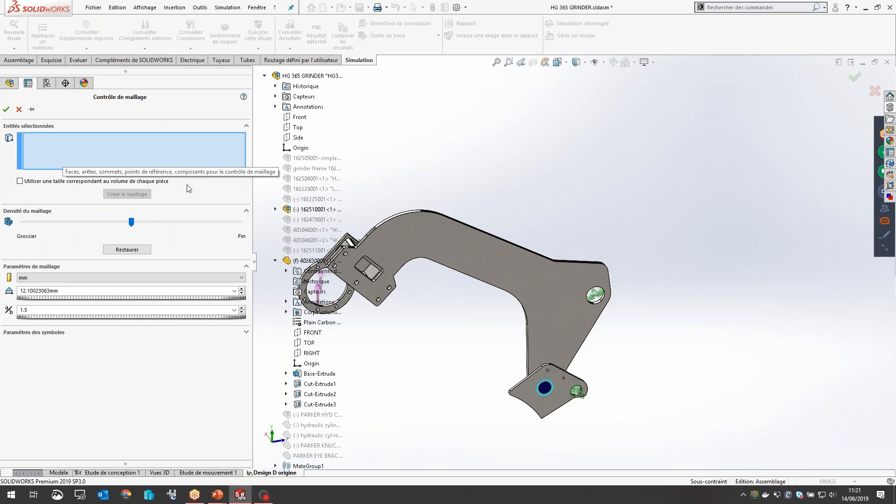
{"action": "left_click", "coordinate": [522, 306]}
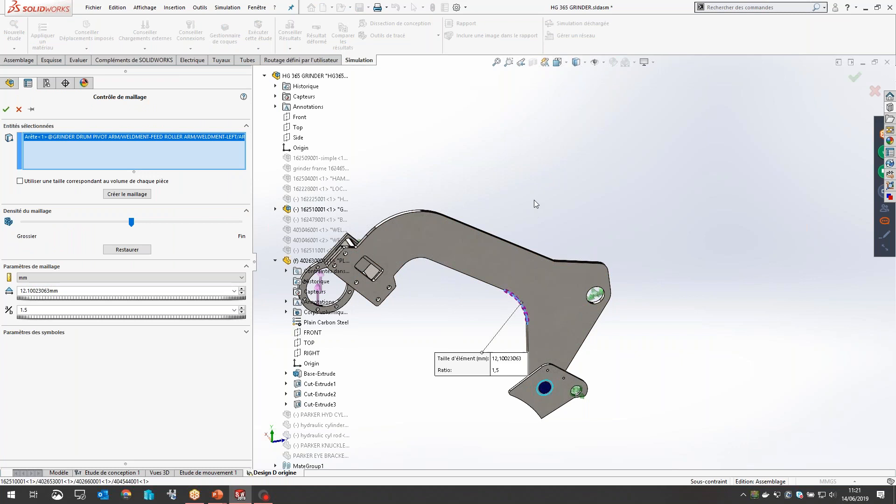
{"action": "left_click_drag", "start_coordinate": [131, 222], "coordinate": [197, 228]}
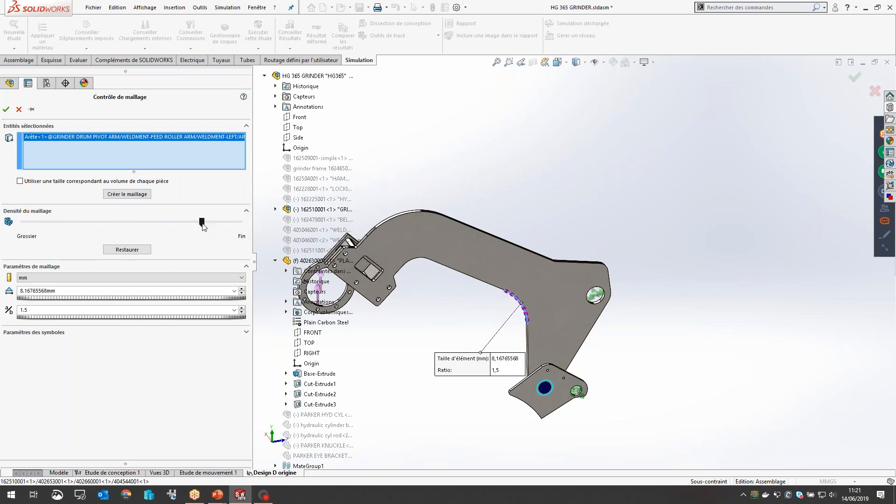
{"action": "left_click", "coordinate": [131, 196]}
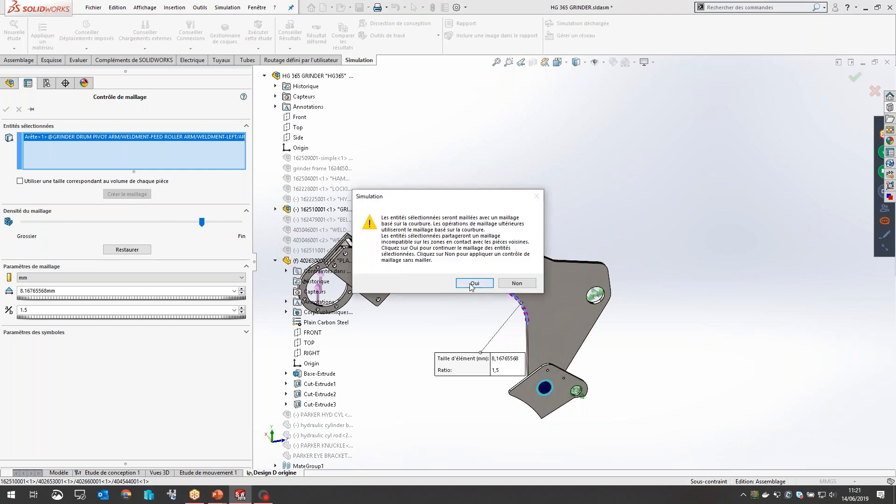
{"action": "left_click", "coordinate": [473, 282]}
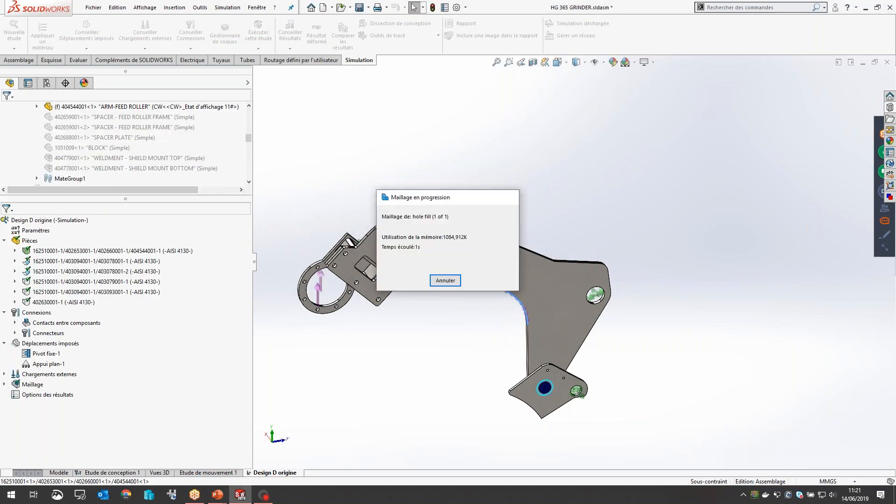
Step: Mesh the whole assembly with a curvature-based mesh, 48.40092254 mm maximum and 9.68018451 mm minimum element size, ratio 1.5
{"action": "scroll", "coordinate": [548, 303], "scroll_direction": "down", "scroll_amount": 1}
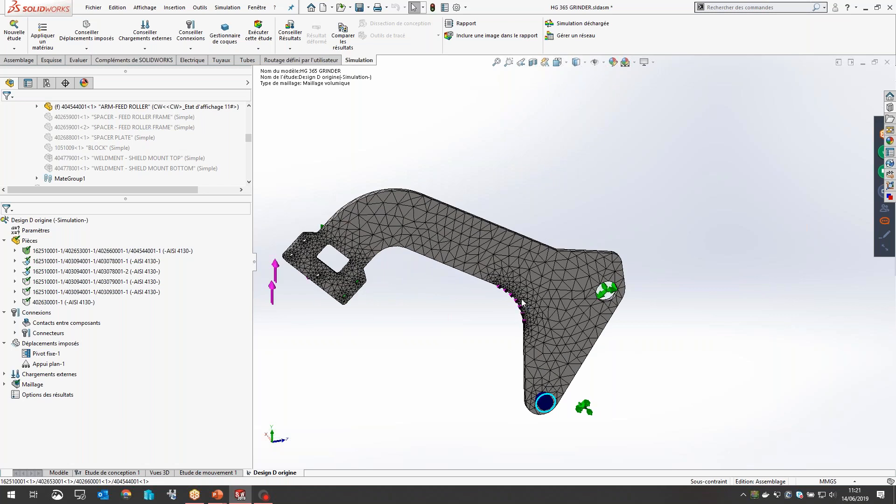
{"action": "scroll", "coordinate": [522, 302], "scroll_direction": "down", "scroll_amount": 5}
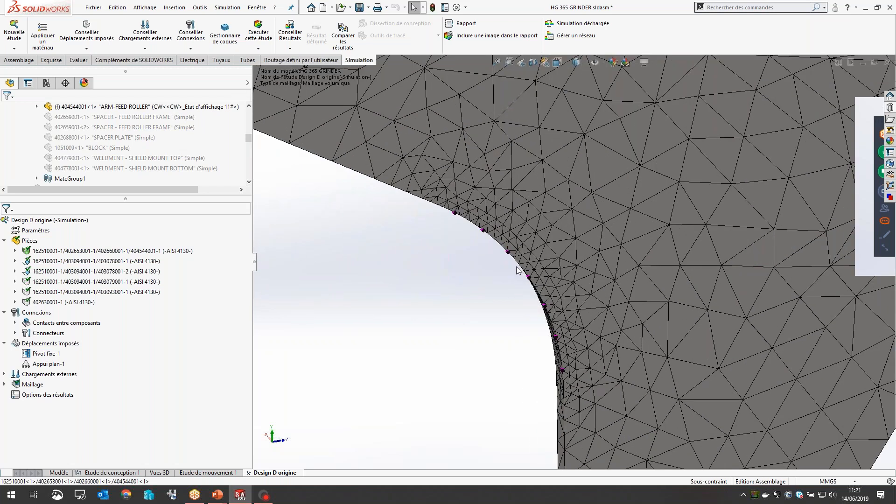
{"action": "scroll", "coordinate": [519, 271], "scroll_direction": "up", "scroll_amount": 4}
{"action": "scroll", "coordinate": [527, 243], "scroll_direction": "up", "scroll_amount": 3}
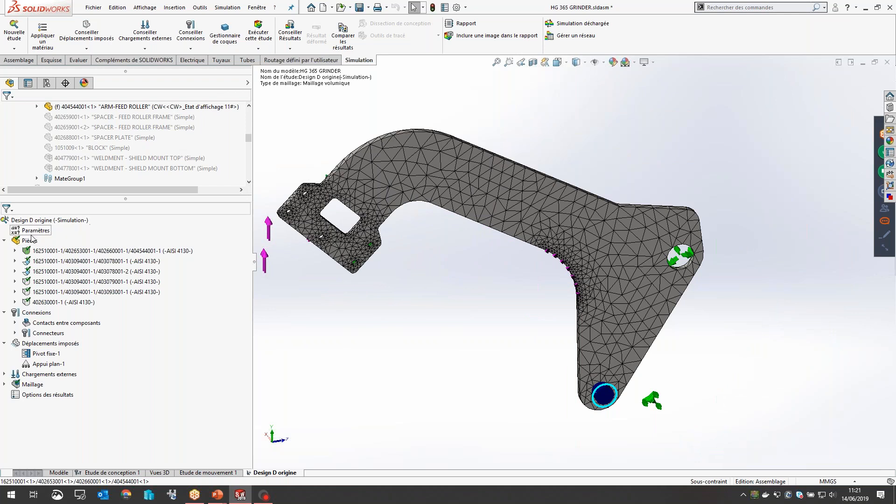
{"action": "middle_click_drag", "start_coordinate": [394, 292], "coordinate": [355, 280]}
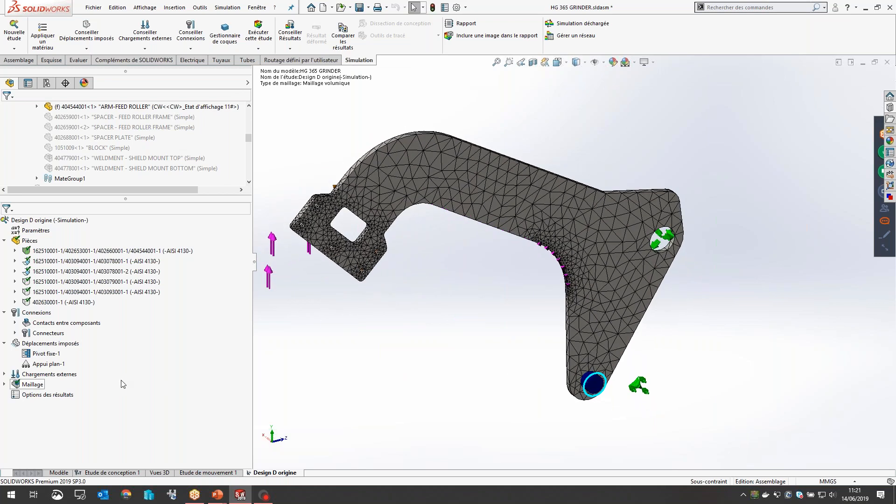
{"action": "left_click", "coordinate": [32, 384]}
{"action": "right_click", "coordinate": [34, 387]}
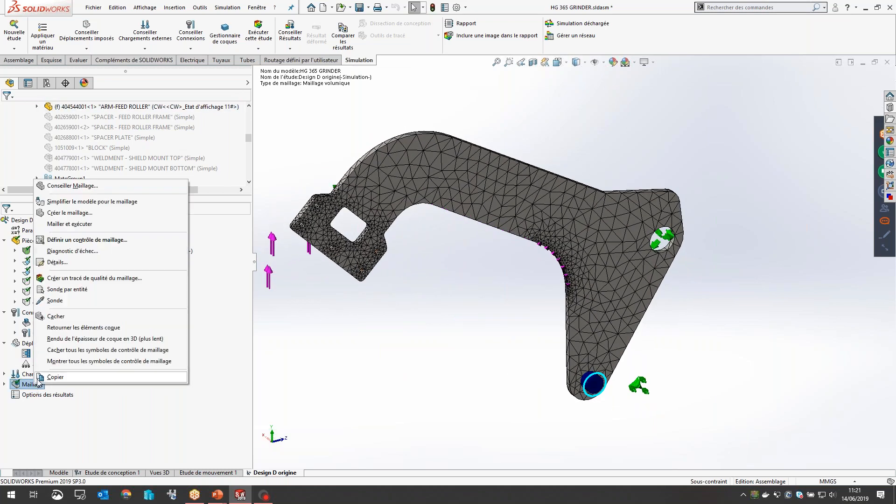
{"action": "left_click", "coordinate": [70, 212]}
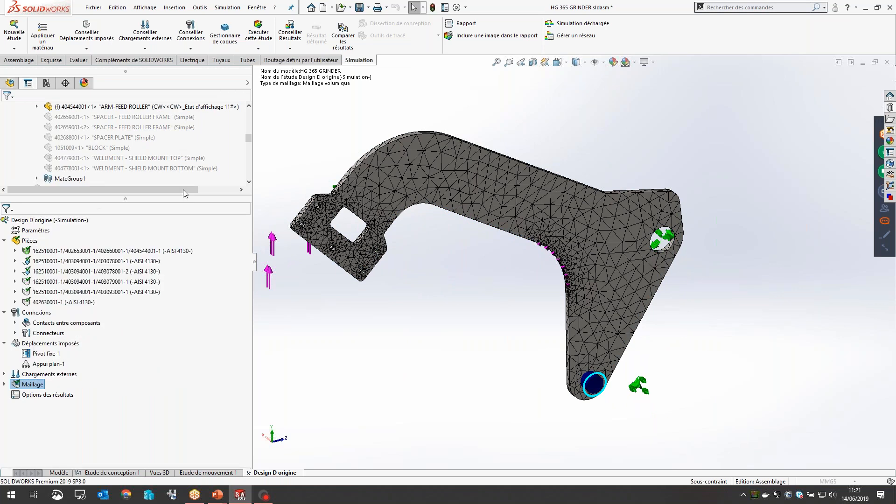
{"action": "left_click", "coordinate": [6, 176]}
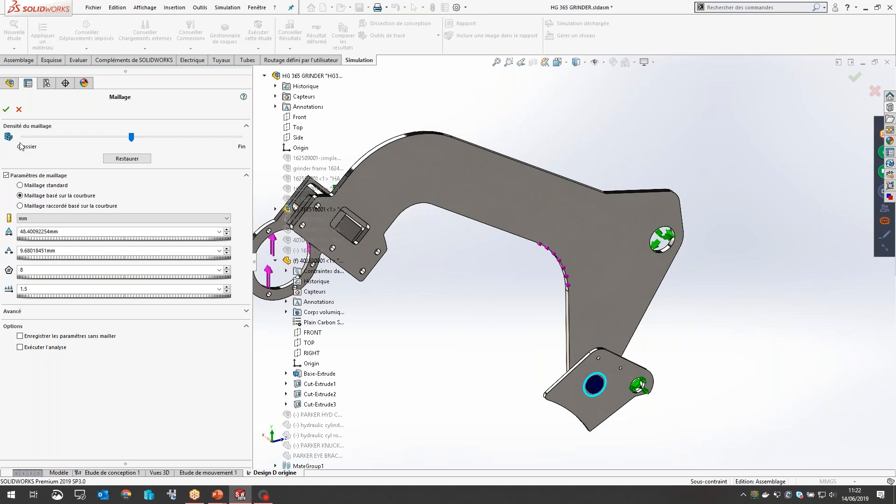
{"action": "left_click", "coordinate": [6, 110]}
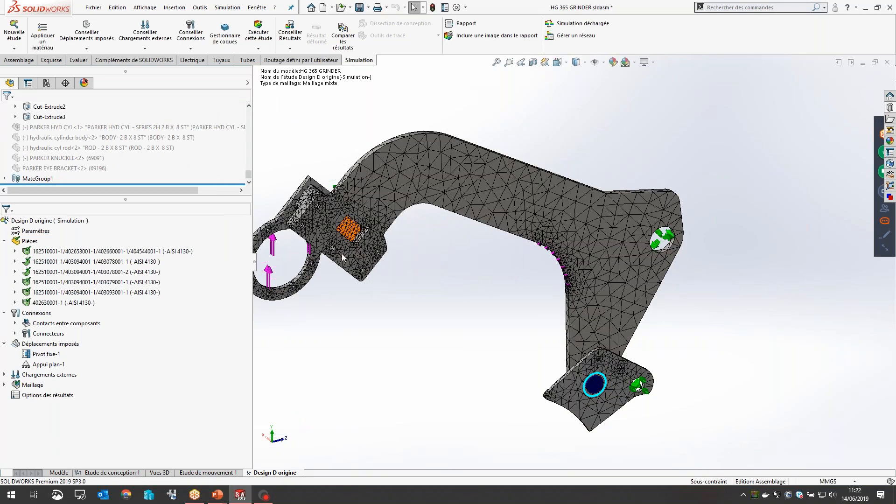
Step: Examine the mesh around the arm's refined inner bend, the bolt holes, the mount ring and the crossbeam between the plates
{"action": "scroll", "coordinate": [345, 259], "scroll_direction": "up", "scroll_amount": 3}
{"action": "middle_click_drag", "start_coordinate": [426, 230], "coordinate": [479, 287]}
{"action": "scroll", "coordinate": [478, 286], "scroll_direction": "down", "scroll_amount": 5}
{"action": "scroll", "coordinate": [646, 245], "scroll_direction": "up", "scroll_amount": 4}
{"action": "middle_click_drag", "start_coordinate": [675, 314], "coordinate": [655, 290]}
{"action": "scroll", "coordinate": [661, 293], "scroll_direction": "down", "scroll_amount": 2}
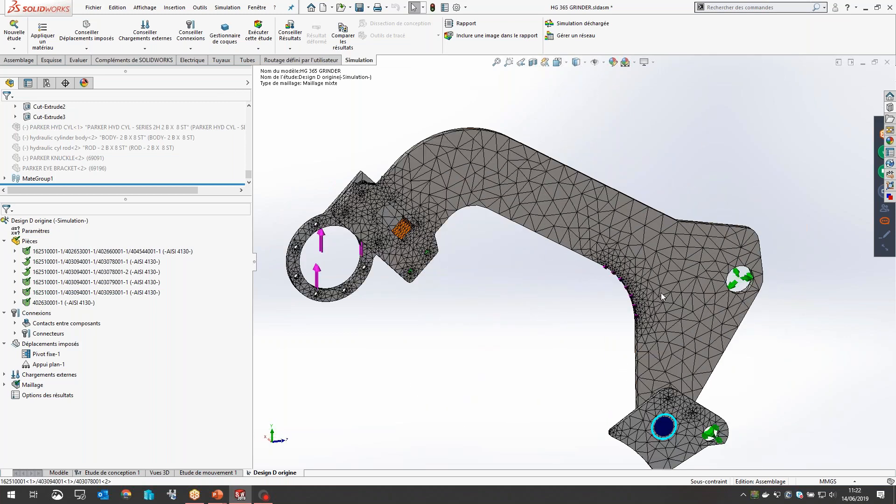
{"action": "middle_click_drag", "start_coordinate": [663, 296], "coordinate": [457, 214]}
{"action": "scroll", "coordinate": [700, 328], "scroll_direction": "down", "scroll_amount": 6}
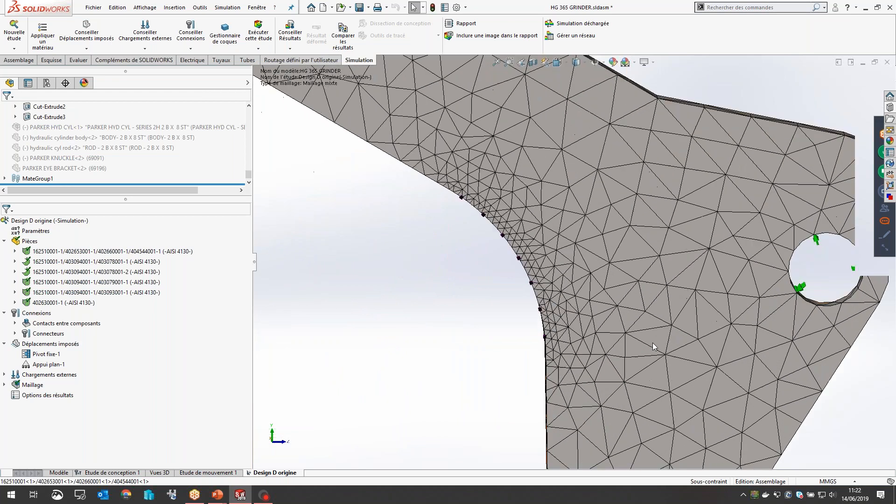
{"action": "scroll", "coordinate": [530, 299], "scroll_direction": "up", "scroll_amount": 10}
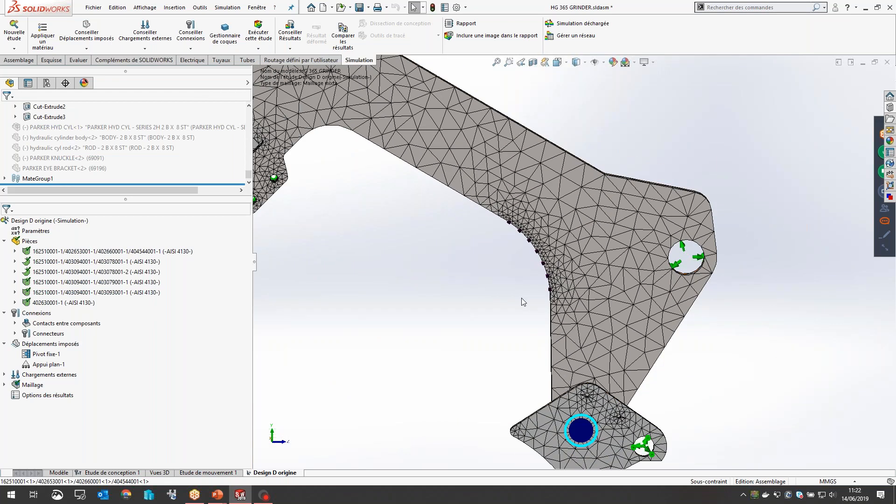
{"action": "scroll", "coordinate": [439, 236], "scroll_direction": "down", "scroll_amount": 3}
{"action": "scroll", "coordinate": [439, 236], "scroll_direction": "down", "scroll_amount": 10}
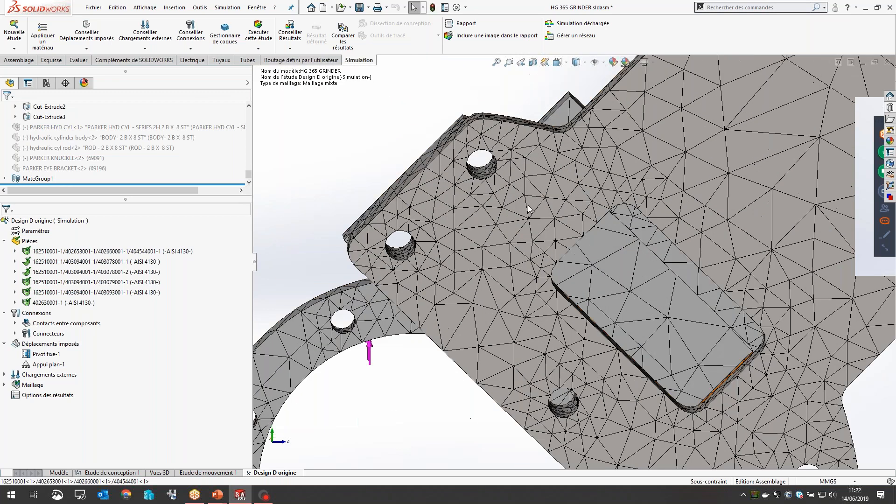
{"action": "scroll", "coordinate": [444, 223], "scroll_direction": "up", "scroll_amount": 8}
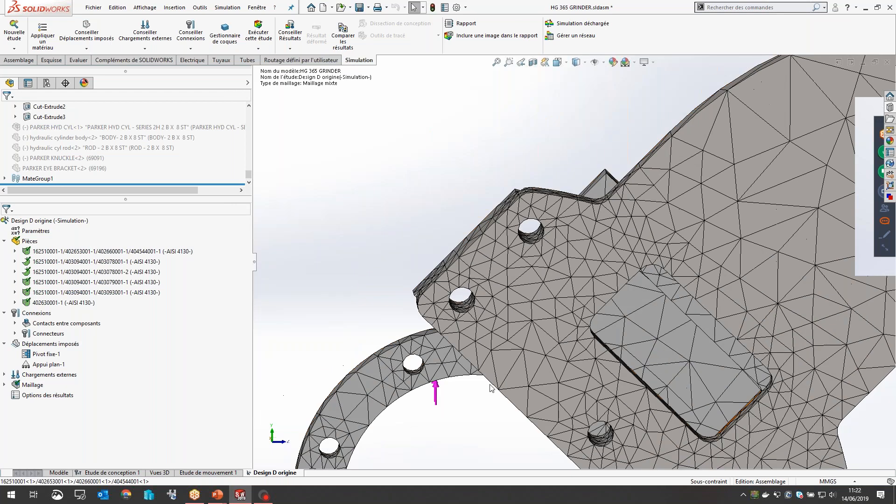
{"action": "scroll", "coordinate": [589, 356], "scroll_direction": "down", "scroll_amount": 6}
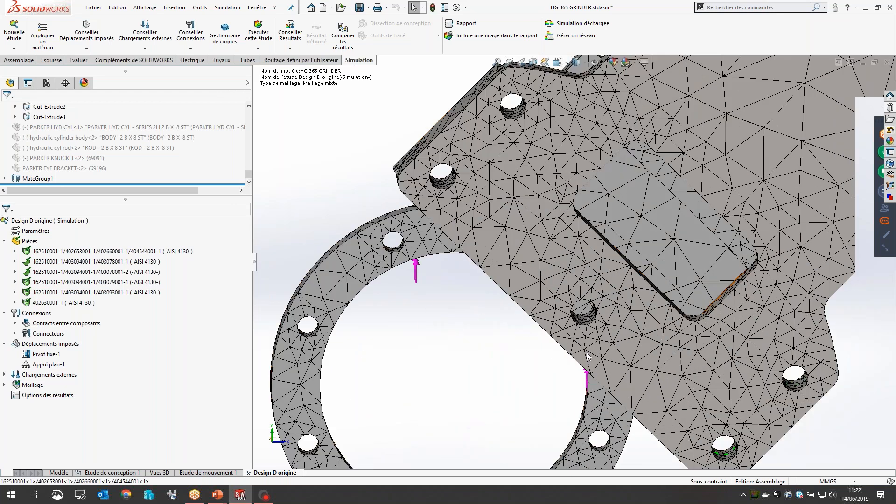
{"action": "middle_click_drag", "start_coordinate": [574, 328], "coordinate": [526, 350]}
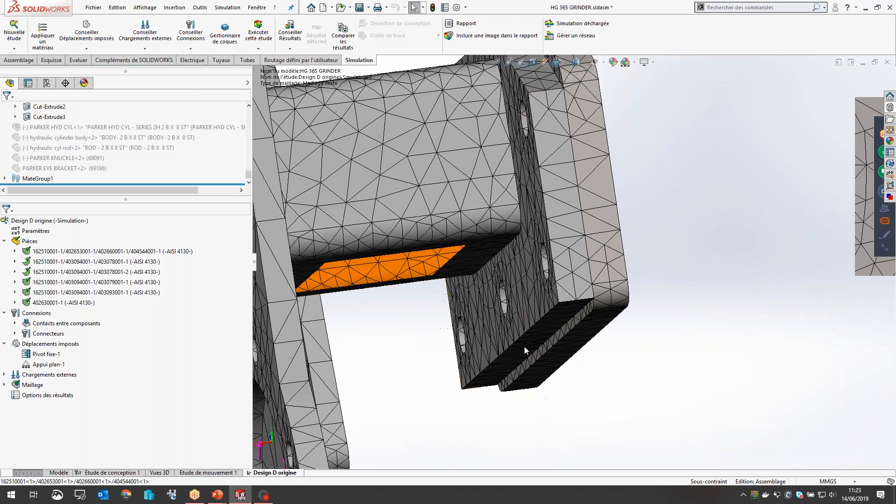
Step: Examine the mesh of the crossbeam and its rectangular opening between the mounting plates, and of the overall arm
{"action": "middle_click_drag", "start_coordinate": [442, 251], "coordinate": [487, 312]}
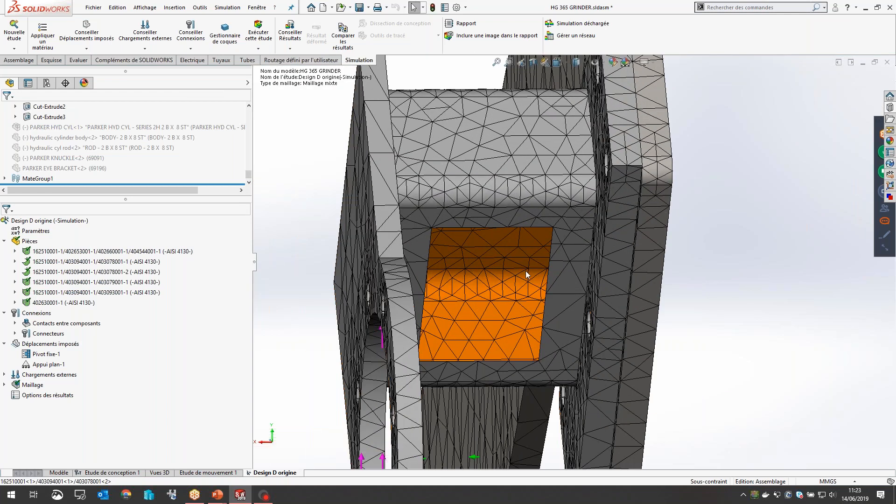
{"action": "scroll", "coordinate": [502, 221], "scroll_direction": "down", "scroll_amount": 4}
{"action": "middle_click_drag", "start_coordinate": [500, 222], "coordinate": [496, 110]}
{"action": "scroll", "coordinate": [530, 209], "scroll_direction": "down", "scroll_amount": 6}
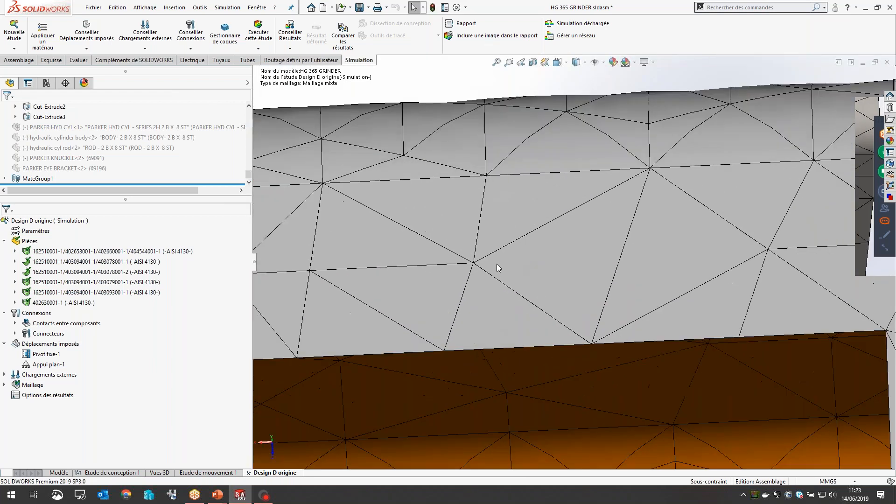
{"action": "middle_click_drag", "start_coordinate": [497, 264], "coordinate": [407, 242]}
{"action": "middle_click_drag", "start_coordinate": [462, 244], "coordinate": [475, 348]}
{"action": "scroll", "coordinate": [475, 349], "scroll_direction": "up", "scroll_amount": 6}
{"action": "middle_click_drag", "start_coordinate": [624, 396], "coordinate": [525, 219]}
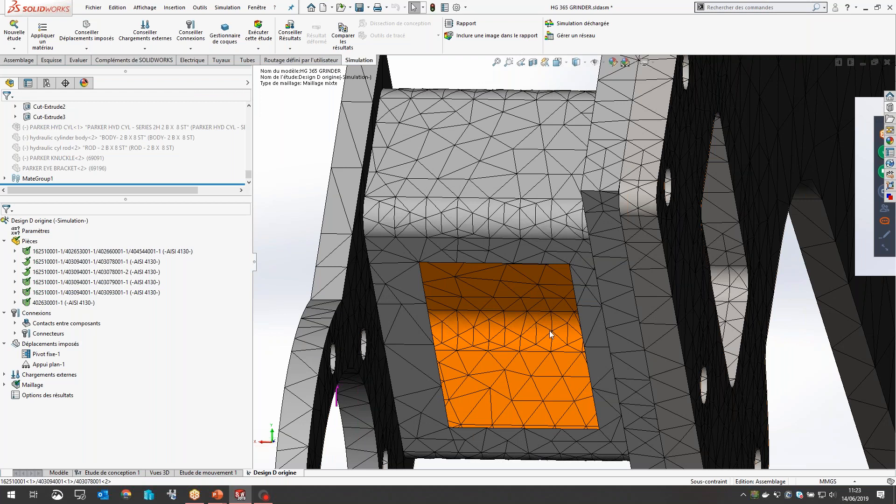
{"action": "scroll", "coordinate": [525, 327], "scroll_direction": "up", "scroll_amount": 5}
{"action": "mouse_move", "coordinate": [574, 314]}
{"action": "middle_mouse_down"}
{"action": "mouse_move", "coordinate": [540, 307]}
{"action": "mouse_move", "coordinate": [579, 310]}
{"action": "middle_mouse_up"}
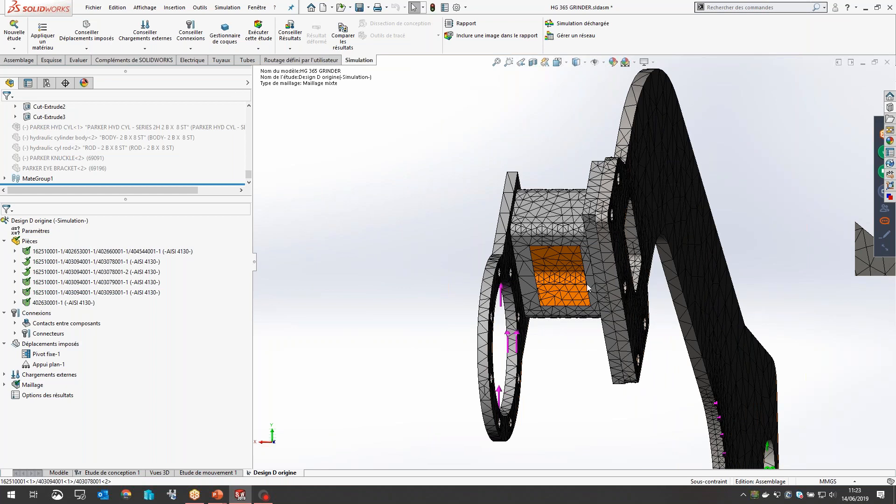
{"action": "scroll", "coordinate": [587, 287], "scroll_direction": "down", "scroll_amount": 10}
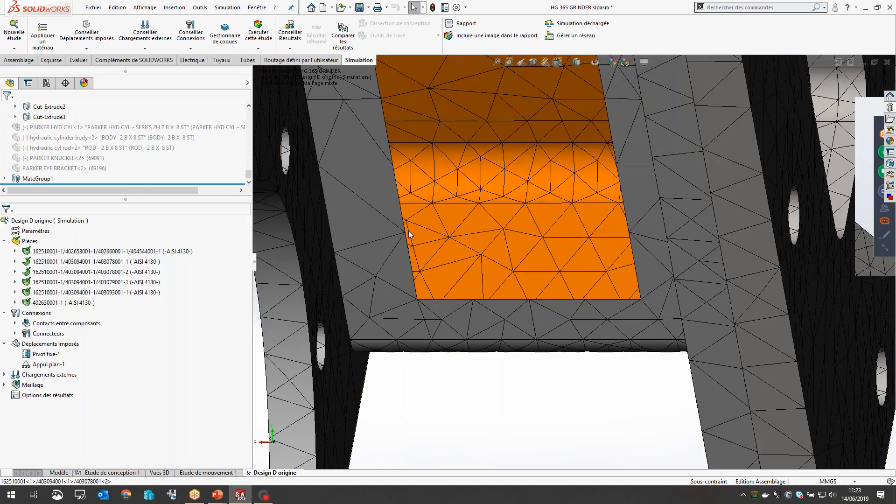
{"action": "scroll", "coordinate": [411, 233], "scroll_direction": "up", "scroll_amount": 10}
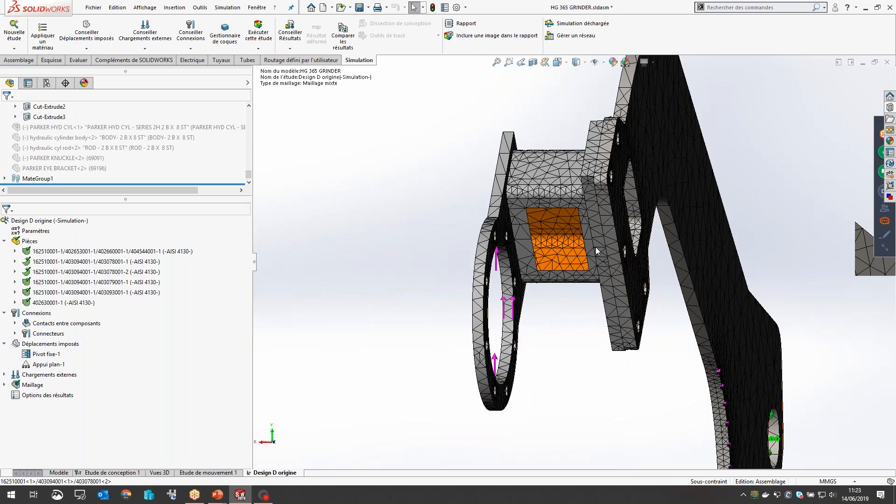
{"action": "middle_click_drag", "start_coordinate": [595, 247], "coordinate": [587, 229]}
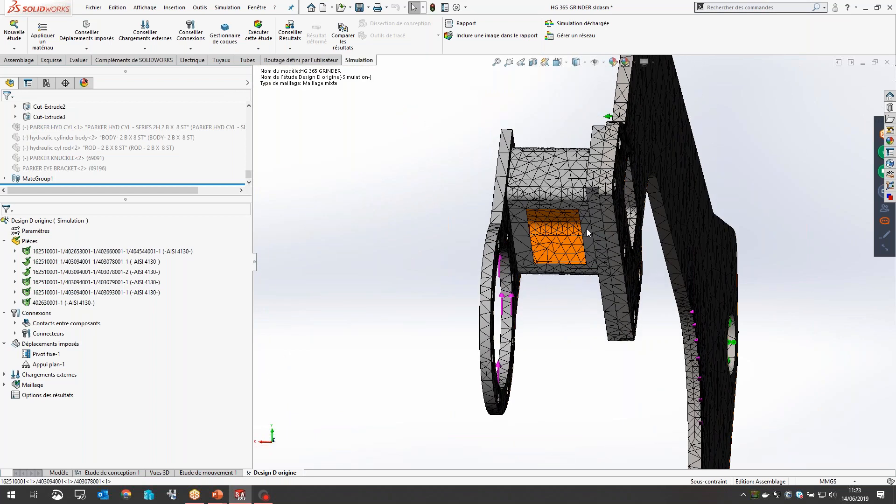
{"action": "scroll", "coordinate": [567, 205], "scroll_direction": "down", "scroll_amount": 5}
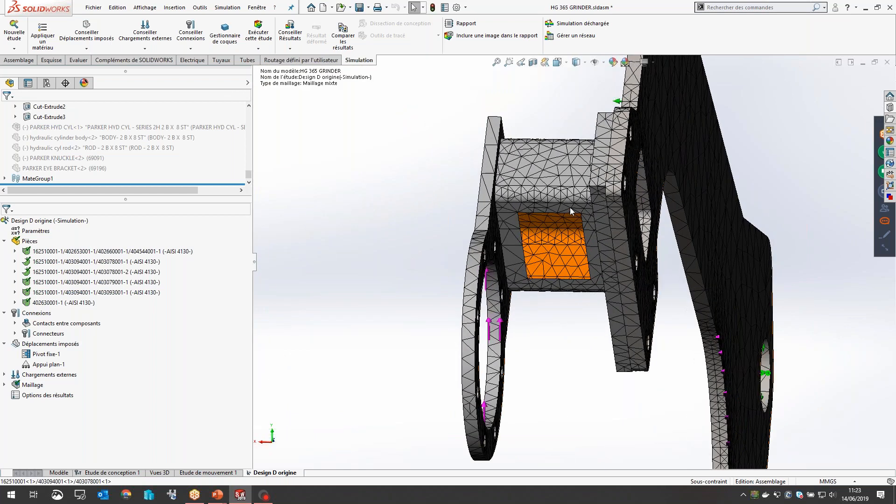
{"action": "scroll", "coordinate": [567, 222], "scroll_direction": "down", "scroll_amount": 5}
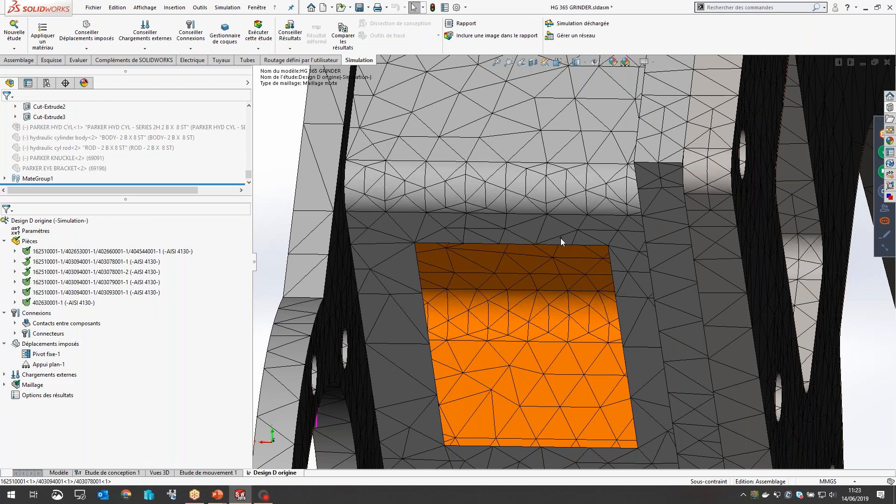
{"action": "scroll", "coordinate": [676, 267], "scroll_direction": "up", "scroll_amount": 3}
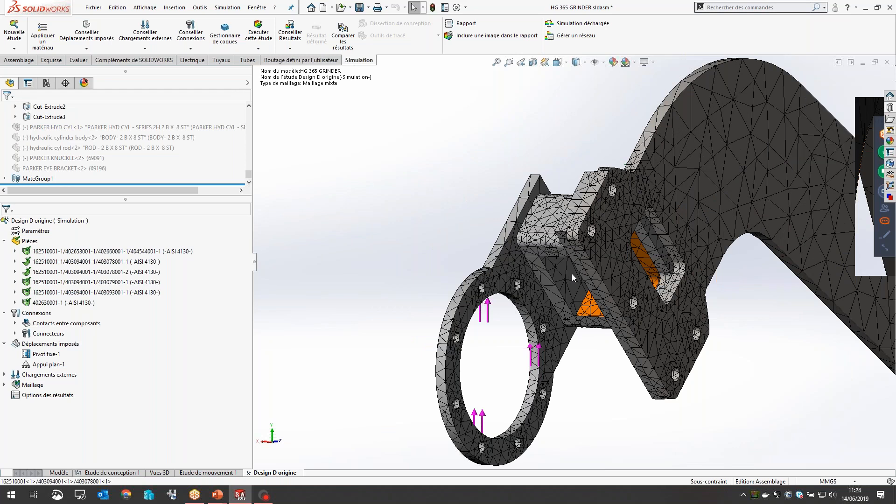
{"action": "scroll", "coordinate": [592, 276], "scroll_direction": "up", "scroll_amount": 5}
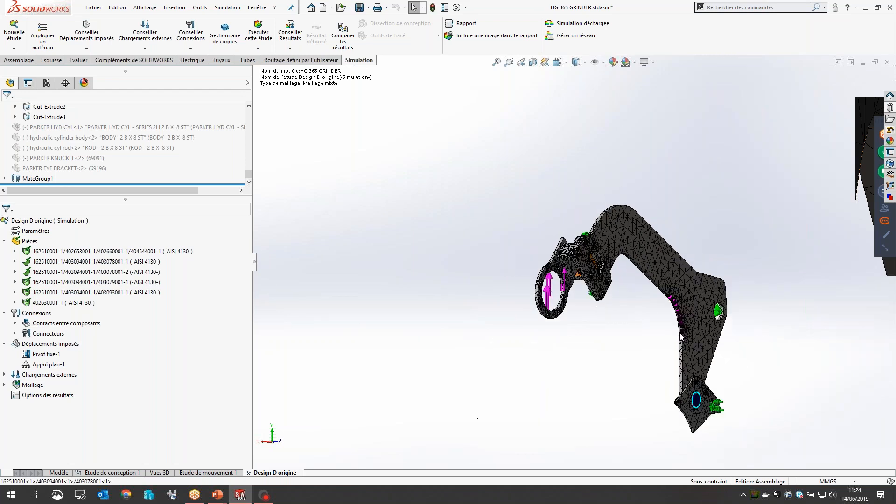
{"action": "middle_click_drag", "start_coordinate": [673, 322], "coordinate": [637, 339]}
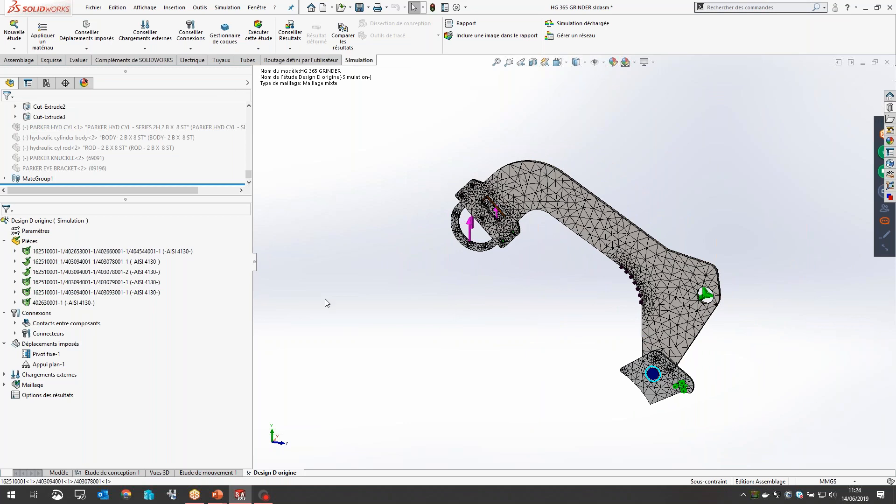
Step: Review the study setup with the parts, connections and fixtures branches collapsed and the external loads branch expanded
{"action": "right_click", "coordinate": [18, 220]}
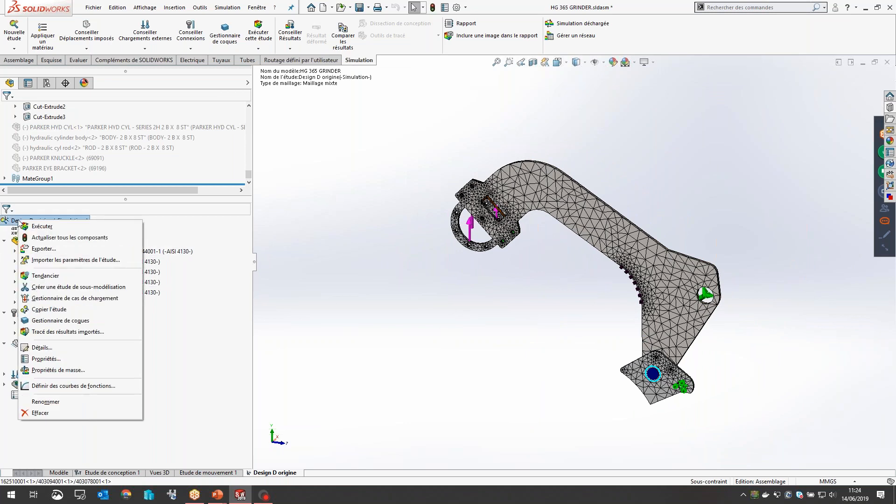
{"action": "left_click", "coordinate": [27, 228]}
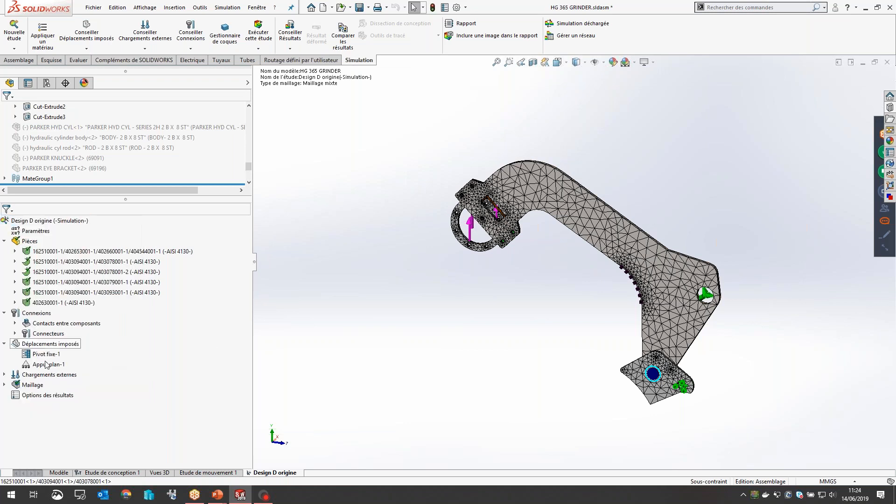
{"action": "left_click", "coordinate": [4, 241]}
{"action": "left_click", "coordinate": [4, 251]}
{"action": "left_click", "coordinate": [4, 262]}
{"action": "left_click", "coordinate": [4, 272]}
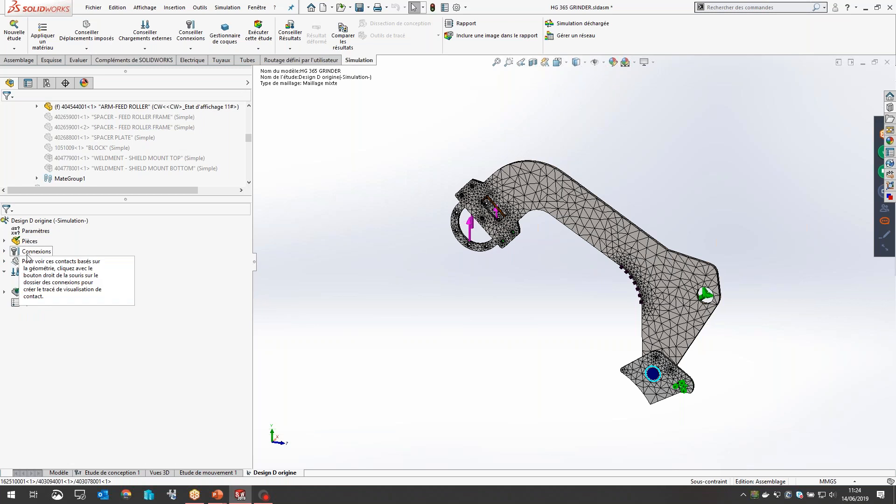
{"action": "left_click", "coordinate": [52, 272]}
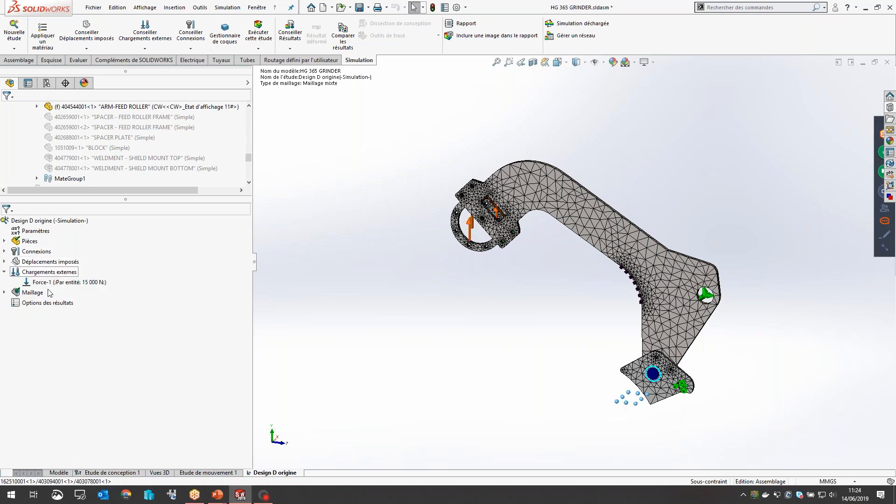
{"action": "left_click", "coordinate": [35, 303]}
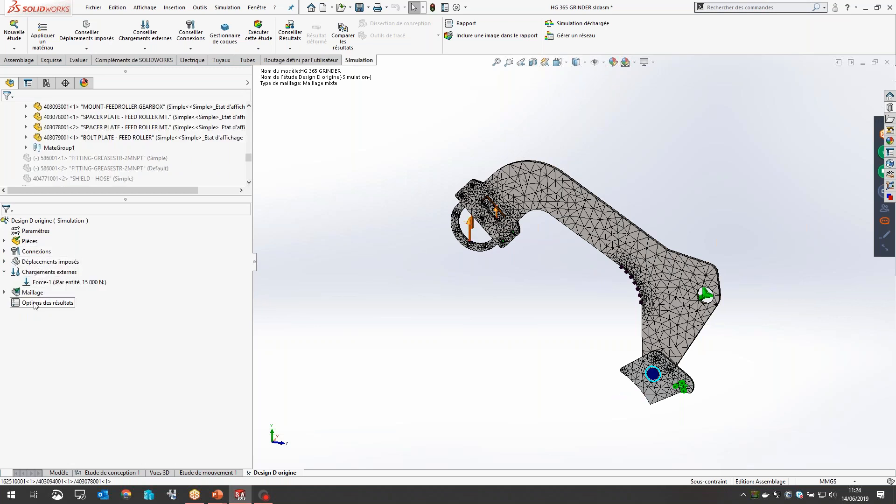
Step: Run the static study "Design D origine"
{"action": "left_click", "coordinate": [40, 222]}
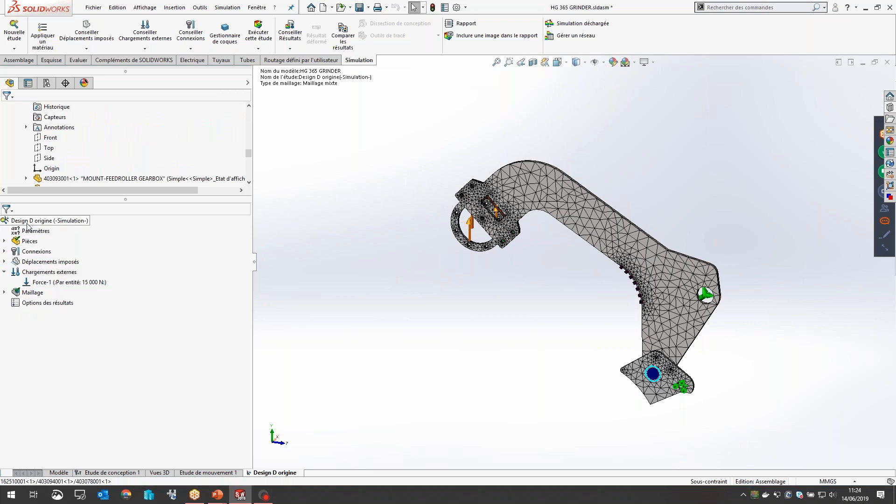
{"action": "right_click", "coordinate": [39, 223]}
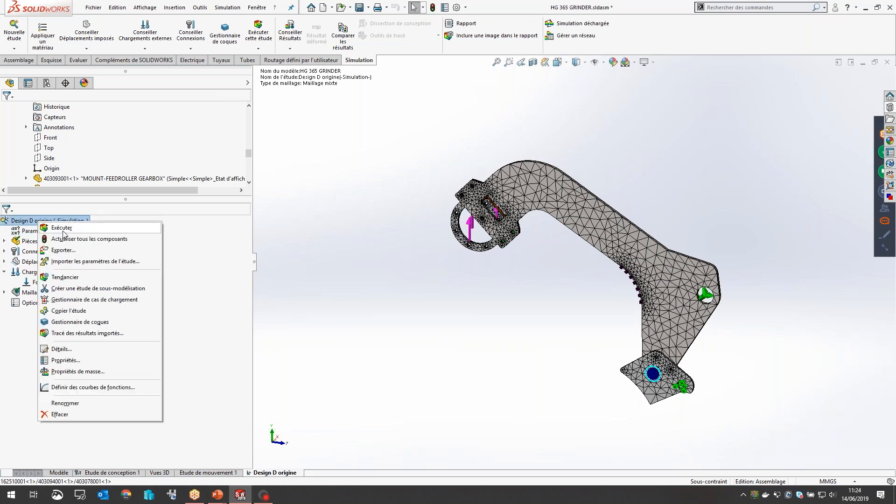
{"action": "left_click", "coordinate": [59, 228]}
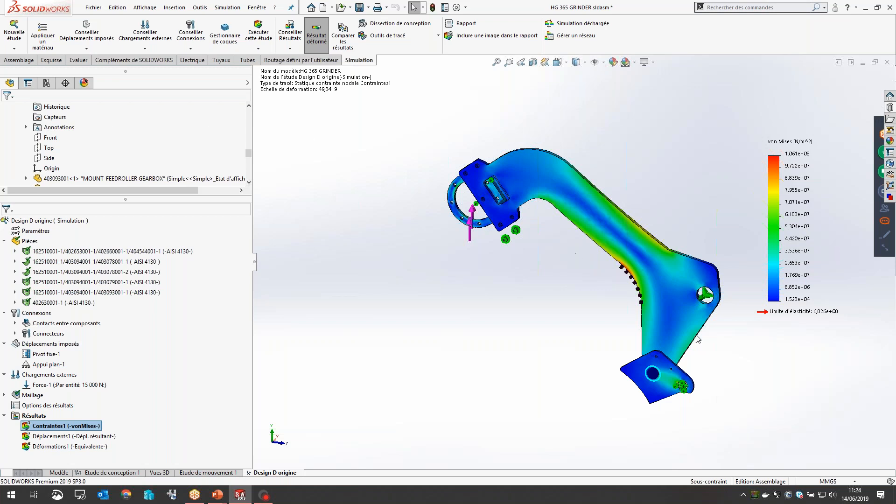
Step: Hide the load, fixture and connector symbols on the arm's von Mises stress plot
{"action": "scroll", "coordinate": [572, 252], "scroll_direction": "up", "scroll_amount": 1}
{"action": "scroll", "coordinate": [712, 307], "scroll_direction": "down", "scroll_amount": 2}
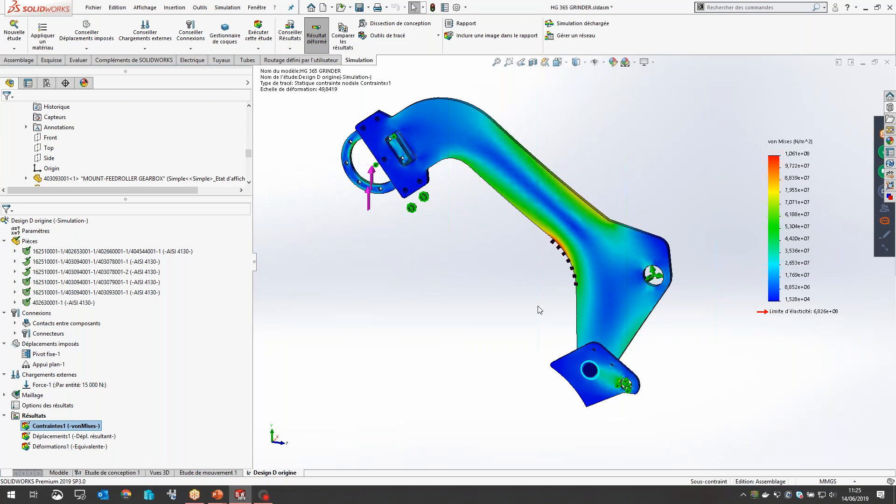
{"action": "middle_click_drag", "start_coordinate": [549, 272], "coordinate": [564, 252]}
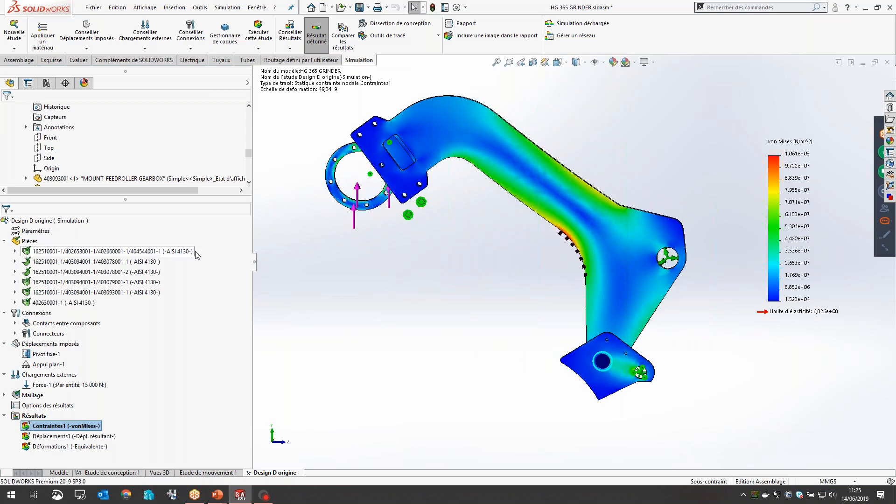
{"action": "left_click", "coordinate": [37, 223]}
{"action": "right_click", "coordinate": [38, 223]}
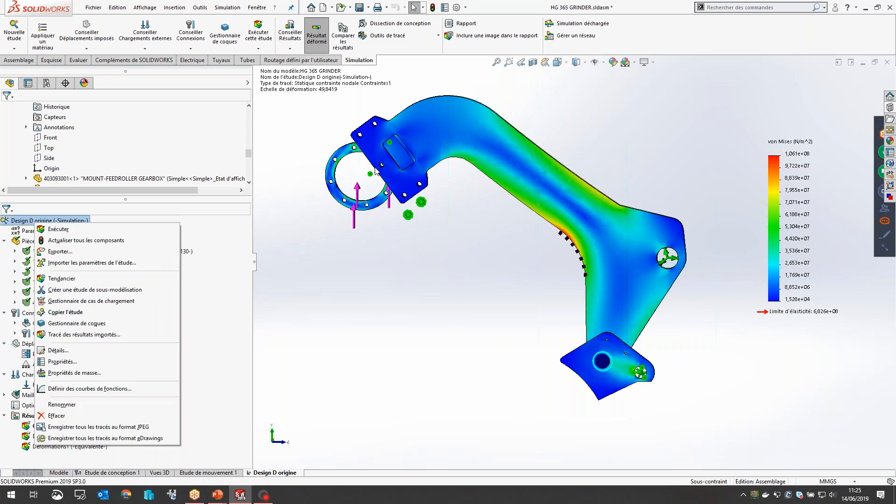
{"action": "left_click", "coordinate": [603, 63]}
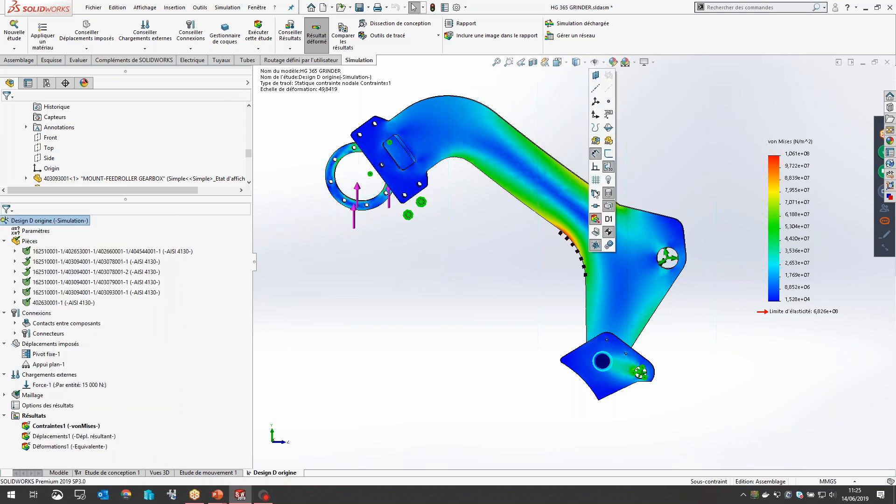
{"action": "left_click", "coordinate": [595, 218]}
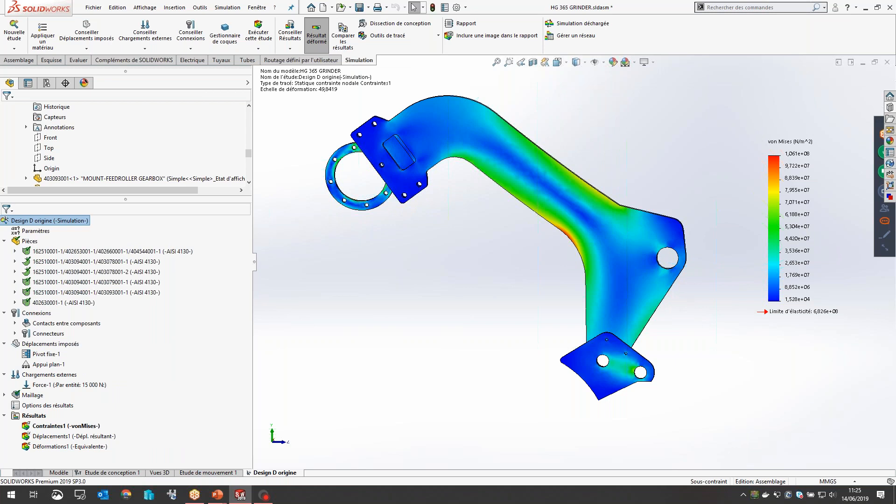
{"action": "middle_click_drag", "start_coordinate": [682, 299], "coordinate": [672, 306]}
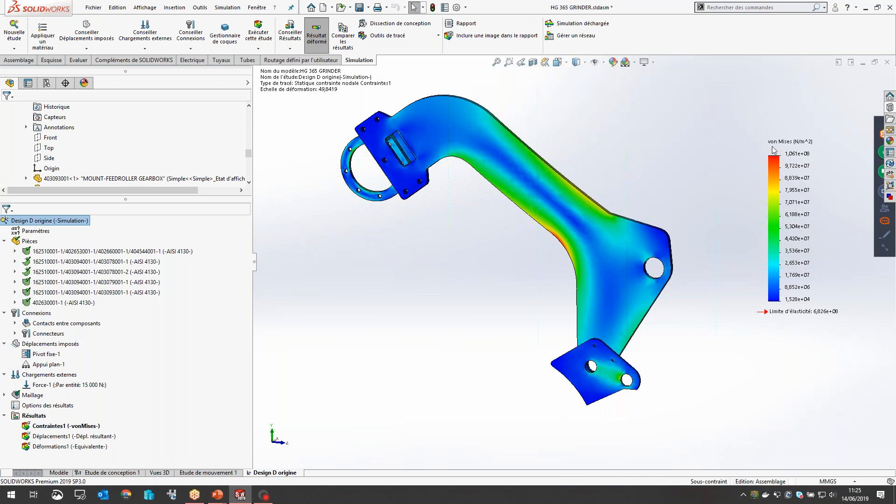
Step: Set the von Mises stress legend to floating number format (flottant) with 0 decimal places
{"action": "double_click", "coordinate": [793, 213]}
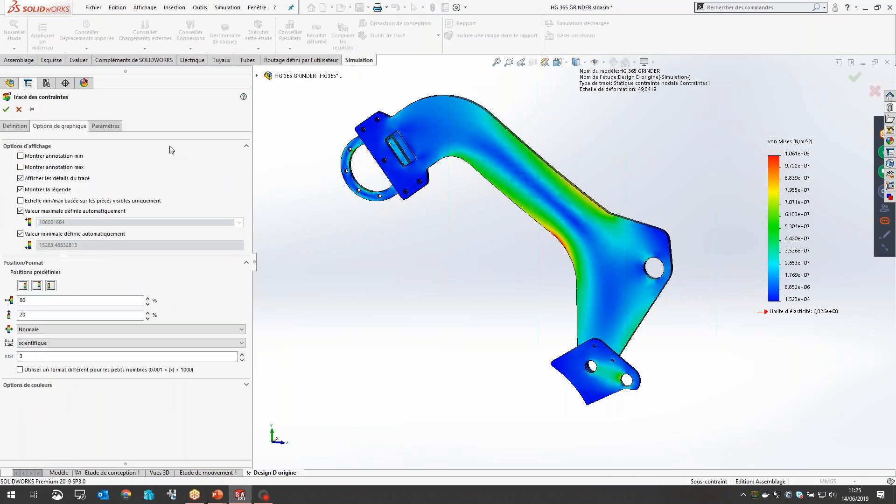
{"action": "left_click", "coordinate": [69, 343]}
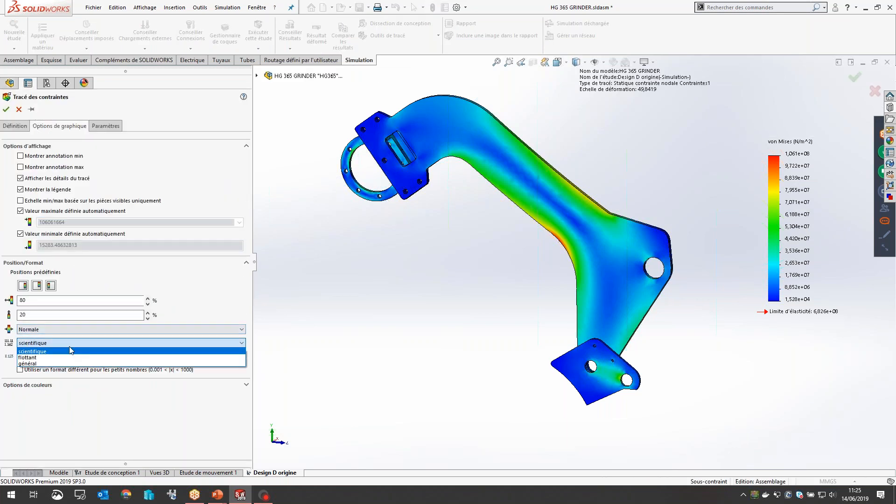
{"action": "left_click", "coordinate": [69, 357]}
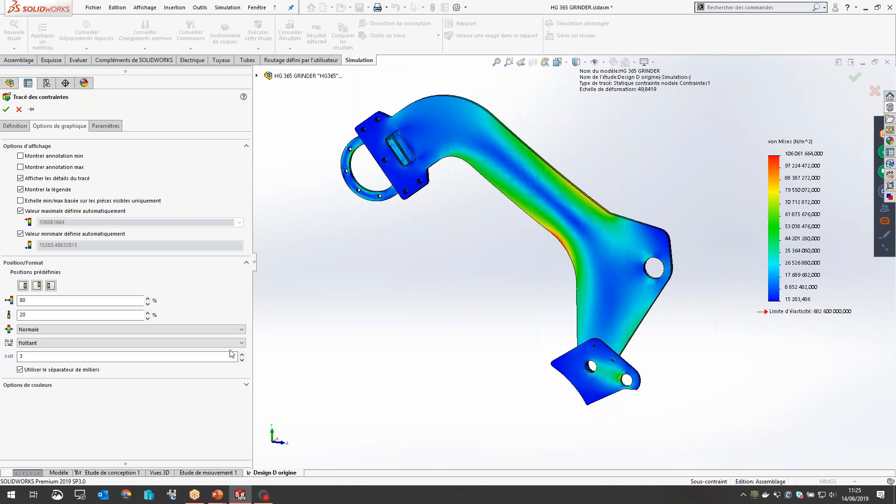
{"action": "left_click", "coordinate": [242, 359]}
{"action": "left_click", "coordinate": [242, 360]}
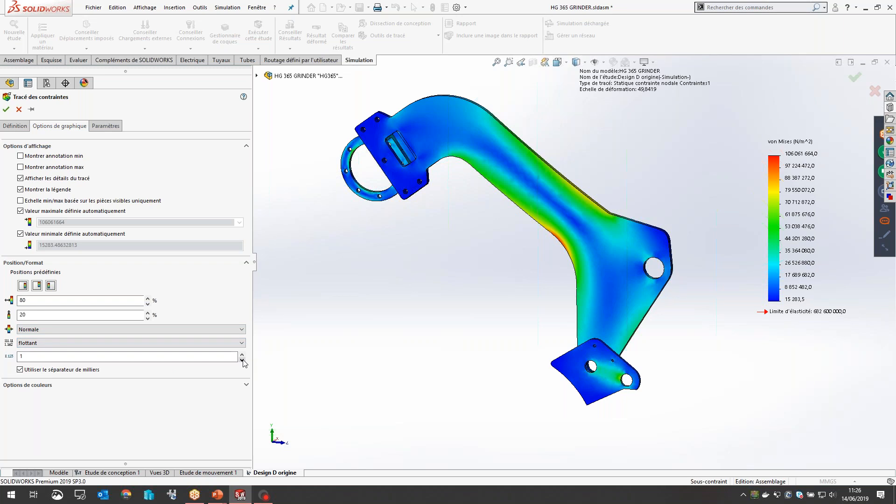
{"action": "left_click", "coordinate": [242, 359]}
Step: Set the von Mises stress plot's unit to N/mm^2 (MPa) and accept the plot settings
{"action": "left_click", "coordinate": [24, 124]}
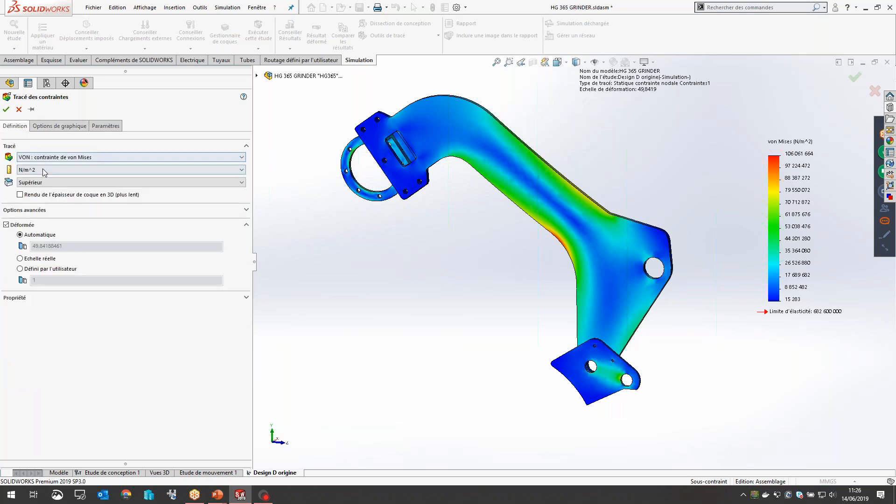
{"action": "left_click", "coordinate": [44, 170]}
{"action": "left_click", "coordinate": [42, 197]}
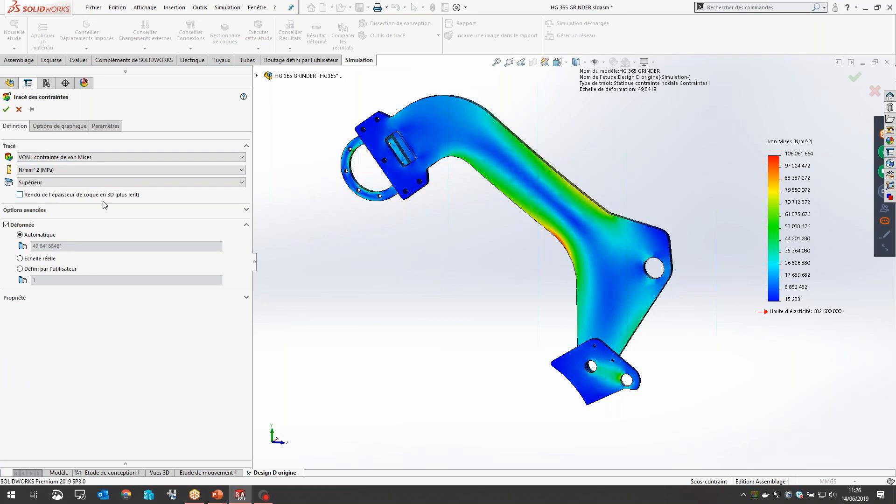
{"action": "left_click", "coordinate": [6, 111]}
Step: Show the maximum value annotation on the von Mises stress plot
{"action": "scroll", "coordinate": [810, 164], "scroll_direction": "down", "scroll_amount": 3}
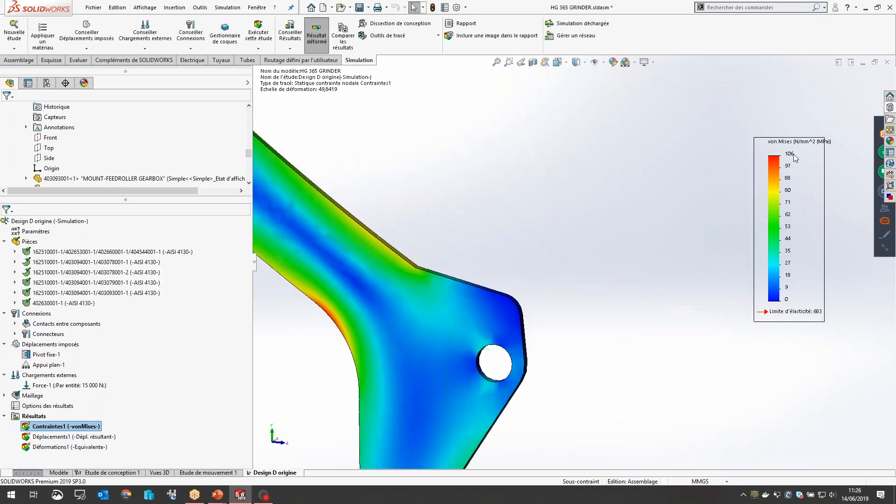
{"action": "scroll", "coordinate": [680, 238], "scroll_direction": "up", "scroll_amount": 2}
{"action": "scroll", "coordinate": [678, 237], "scroll_direction": "up", "scroll_amount": 3}
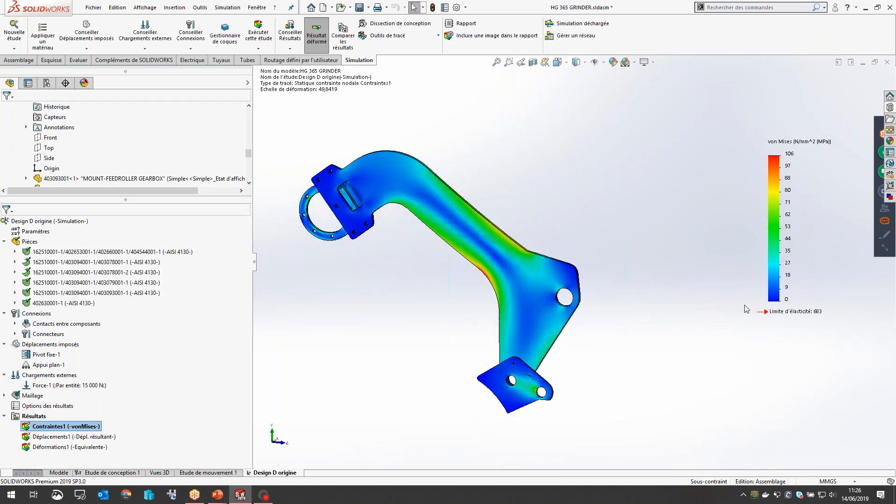
{"action": "left_click", "coordinate": [480, 236]}
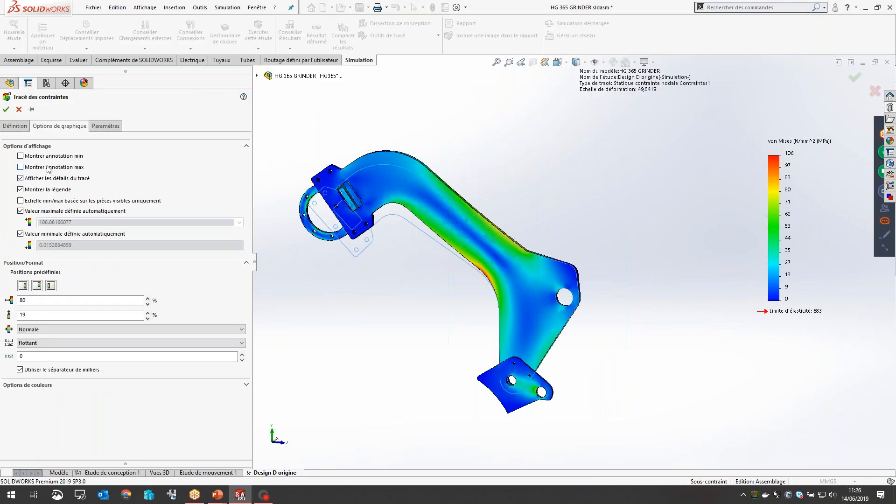
{"action": "left_click", "coordinate": [47, 166]}
{"action": "left_click", "coordinate": [6, 109]}
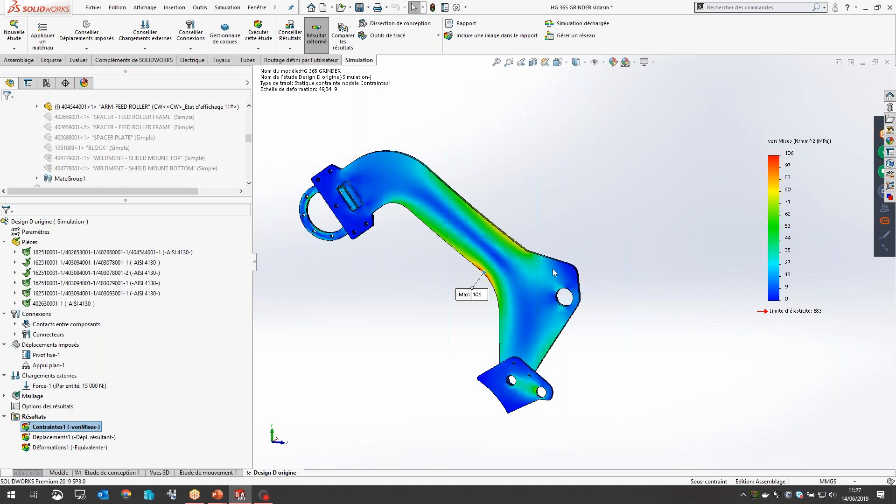
Step: Review the resultant displacement and equivalent strain plots, ending back on the arm's von Mises stress plot
{"action": "double_click", "coordinate": [88, 437]}
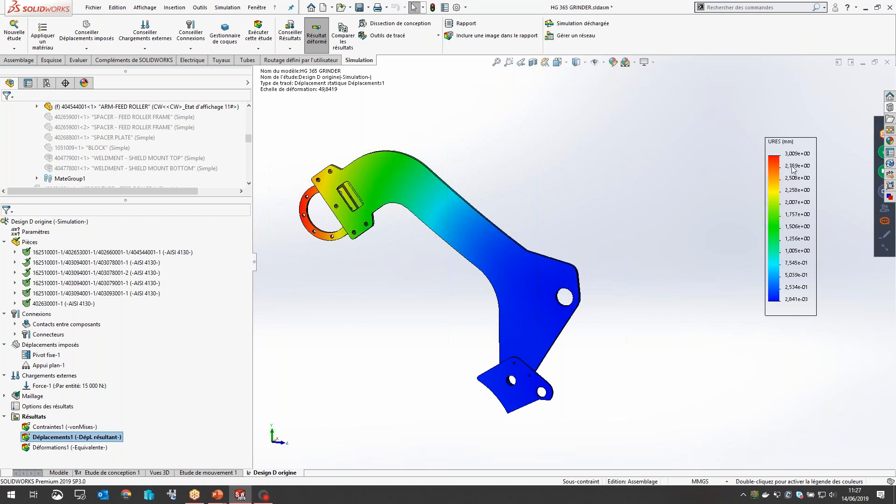
{"action": "double_click", "coordinate": [76, 447]}
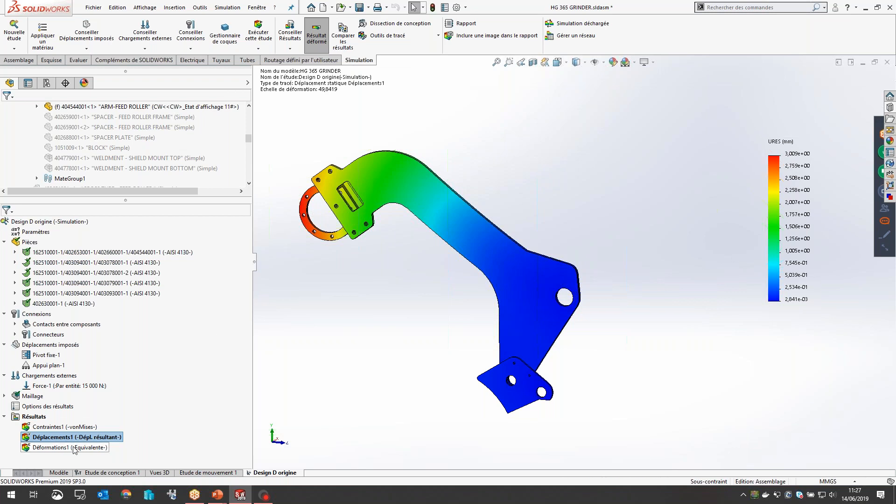
{"action": "scroll", "coordinate": [484, 270], "scroll_direction": "down", "scroll_amount": 6}
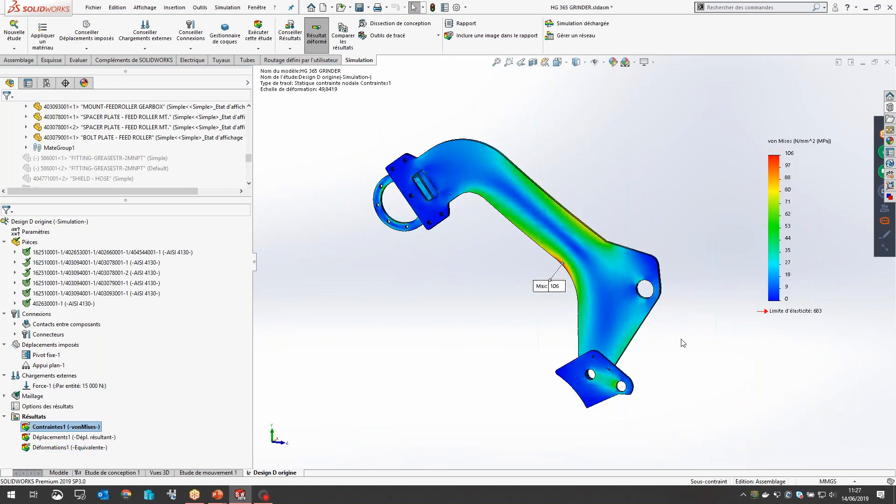
{"action": "scroll", "coordinate": [677, 313], "scroll_direction": "down", "scroll_amount": 2}
{"action": "scroll", "coordinate": [402, 253], "scroll_direction": "up", "scroll_amount": 2}
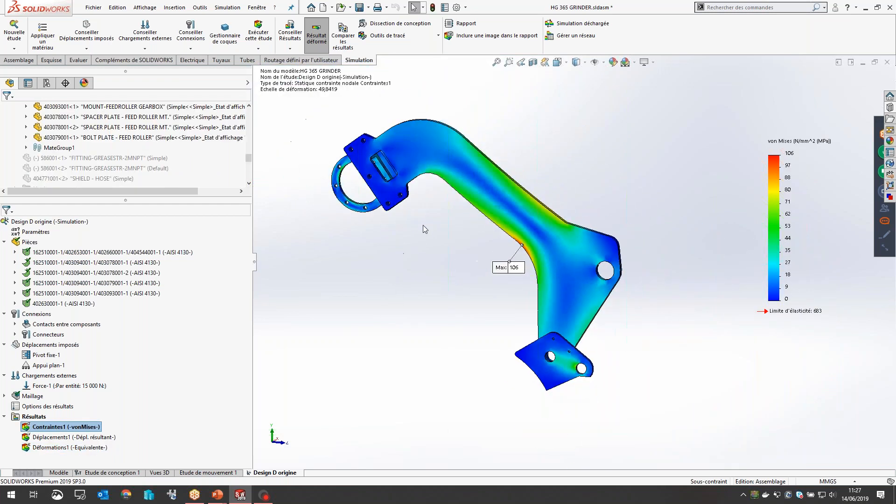
{"action": "scroll", "coordinate": [426, 220], "scroll_direction": "down", "scroll_amount": 2}
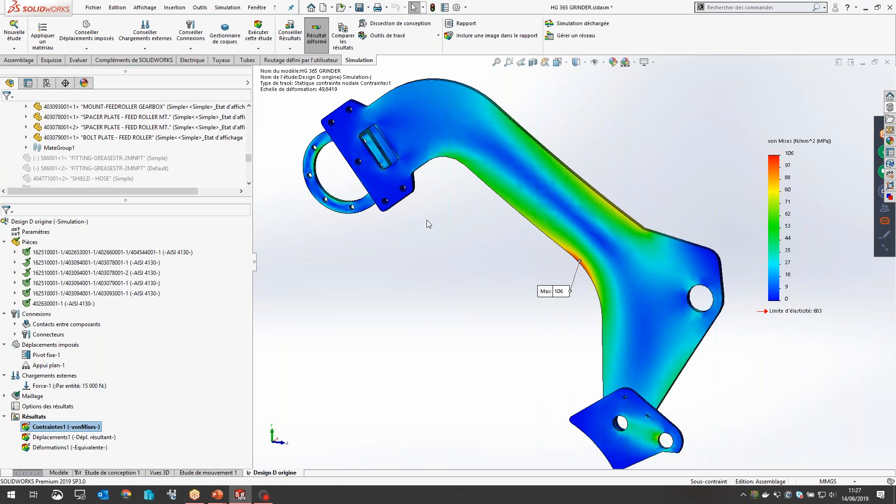
Step: Probe the von Mises stress at a point near the arm's upper edge and another beside the large pivot hole
{"action": "left_click", "coordinate": [438, 36]}
{"action": "left_click", "coordinate": [401, 82]}
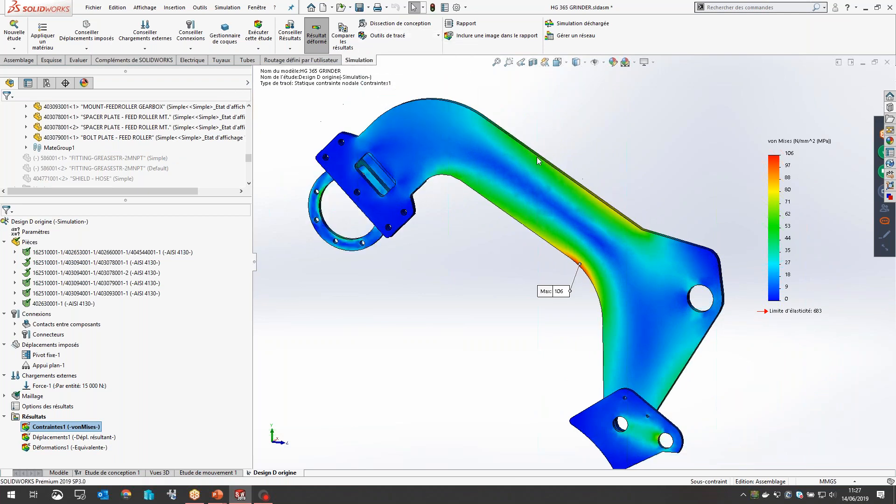
{"action": "left_click", "coordinate": [548, 169]}
{"action": "left_click_drag", "start_coordinate": [609, 178], "coordinate": [684, 130]}
{"action": "left_click_drag", "start_coordinate": [644, 167], "coordinate": [727, 94]}
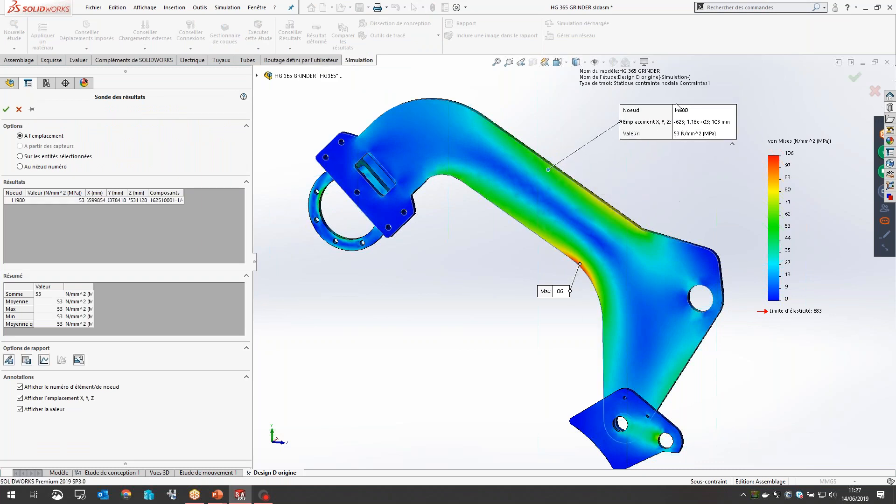
{"action": "left_click", "coordinate": [675, 257]}
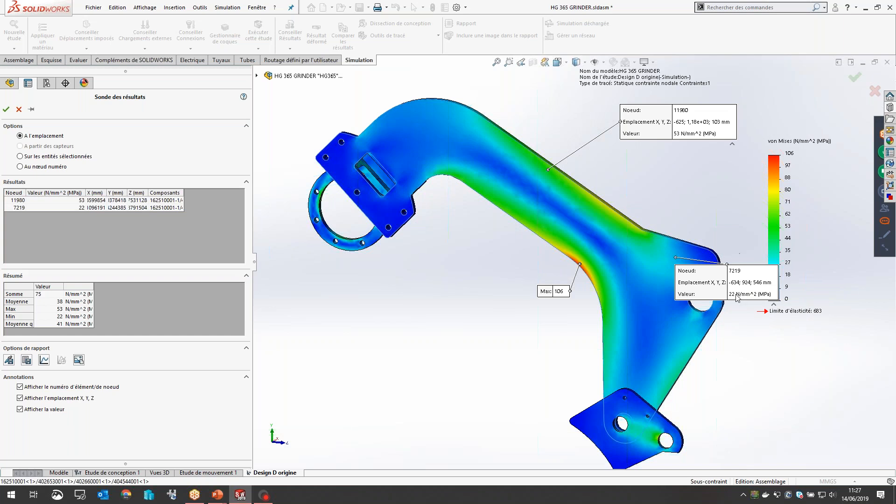
Step: Probe the stress at the notch above the ring mount and on the square tube beside it, and close the probe
{"action": "middle_click_drag", "start_coordinate": [577, 284], "coordinate": [672, 276]}
{"action": "scroll", "coordinate": [587, 262], "scroll_direction": "down", "scroll_amount": 3}
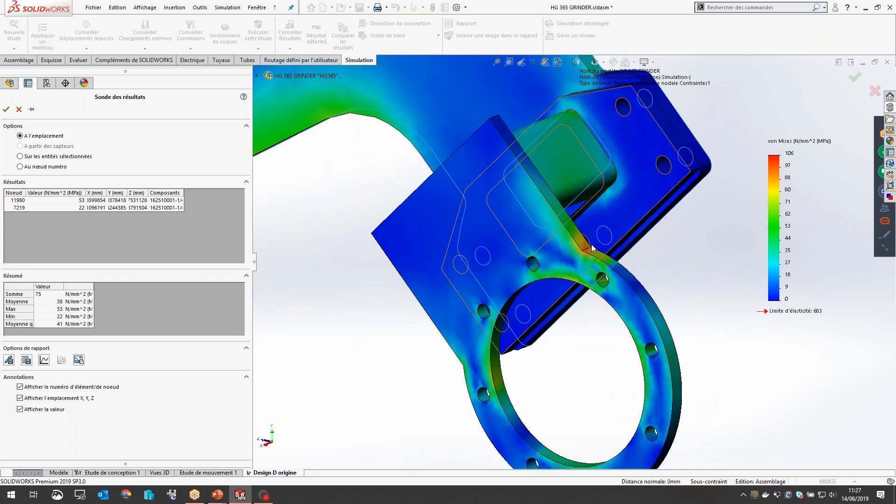
{"action": "left_click", "coordinate": [586, 249]}
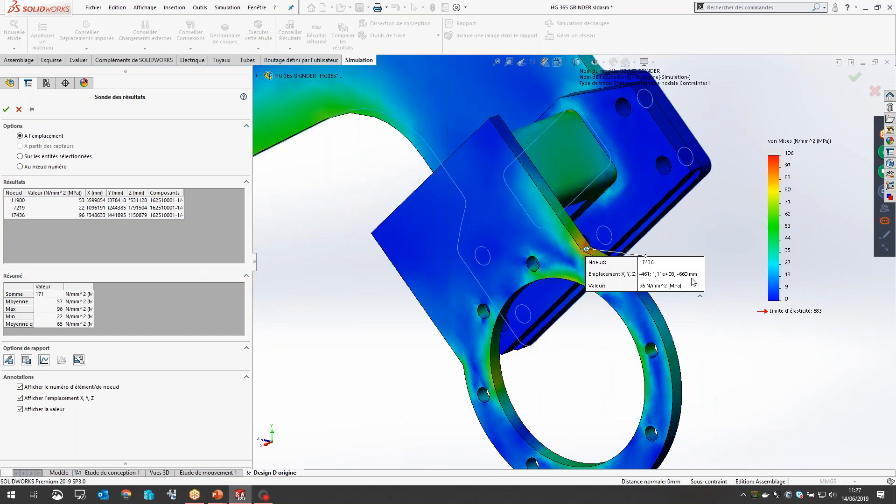
{"action": "left_click", "coordinate": [570, 112]}
{"action": "left_click_drag", "start_coordinate": [633, 145], "coordinate": [720, 144]}
{"action": "middle_click_drag", "start_coordinate": [587, 298], "coordinate": [419, 275]}
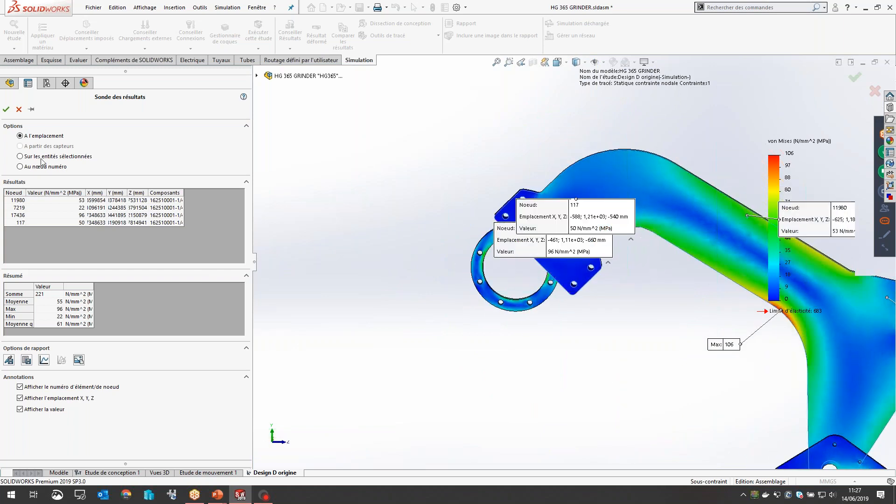
{"action": "left_click", "coordinate": [18, 109]}
Step: Start a new stress probe and pick four points along the straight inner edge of the arm
{"action": "scroll", "coordinate": [674, 268], "scroll_direction": "down", "scroll_amount": 5}
{"action": "scroll", "coordinate": [626, 261], "scroll_direction": "down", "scroll_amount": 1}
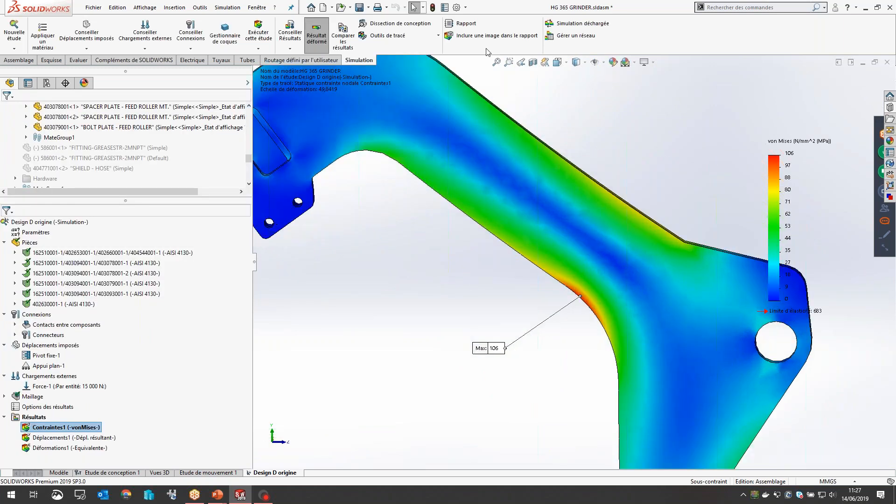
{"action": "left_click", "coordinate": [419, 33]}
{"action": "left_click", "coordinate": [382, 82]}
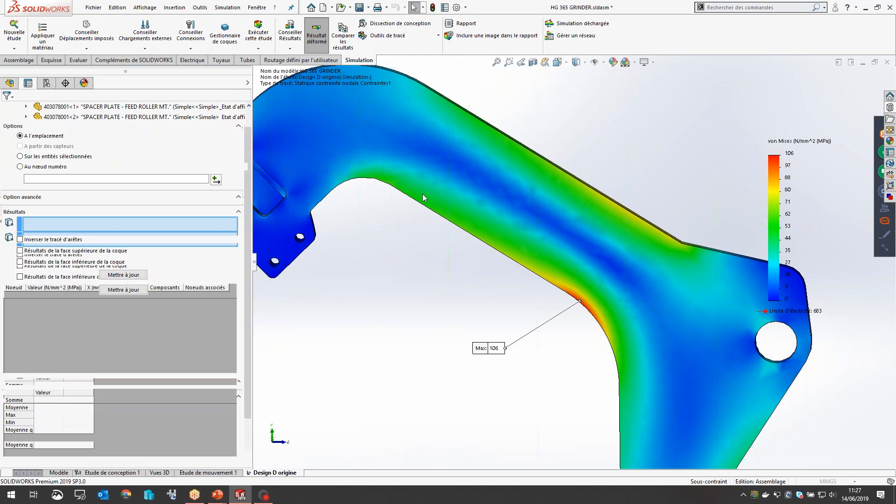
{"action": "left_click", "coordinate": [413, 201]}
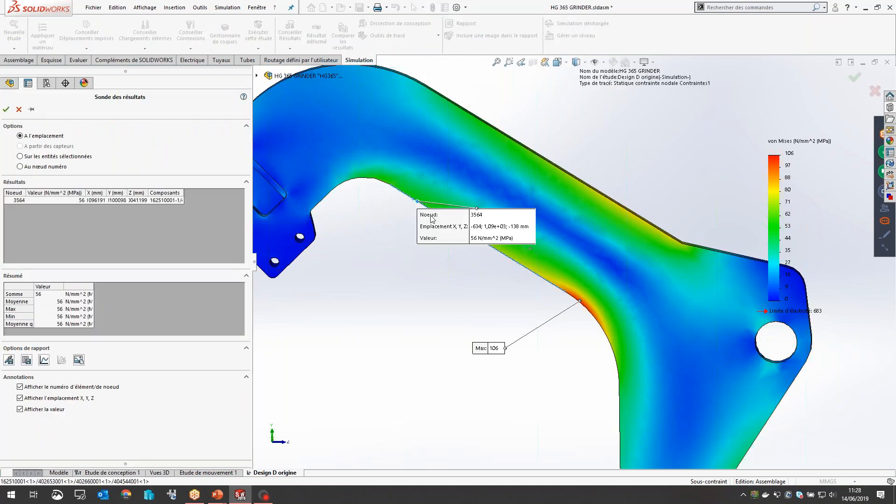
{"action": "left_click_drag", "start_coordinate": [458, 239], "coordinate": [460, 166]}
{"action": "left_click", "coordinate": [436, 212]}
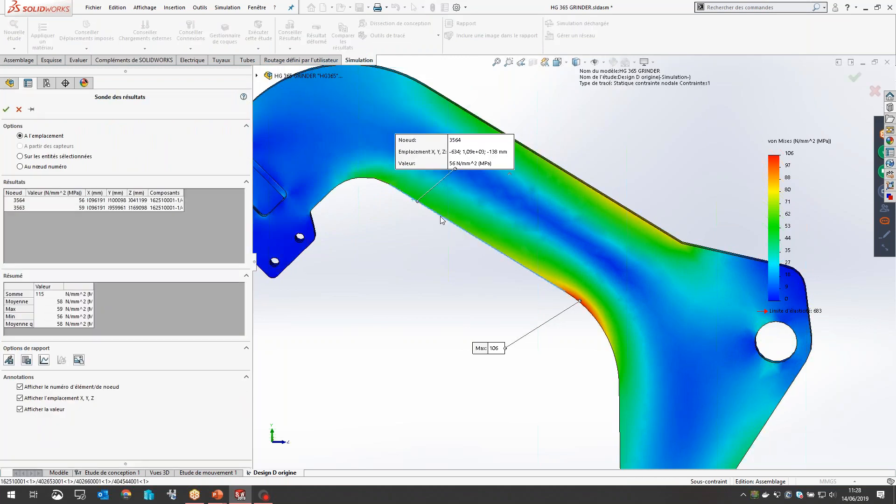
{"action": "left_click_drag", "start_coordinate": [513, 237], "coordinate": [515, 229]}
{"action": "left_click", "coordinate": [500, 252]}
{"action": "left_click", "coordinate": [525, 265]}
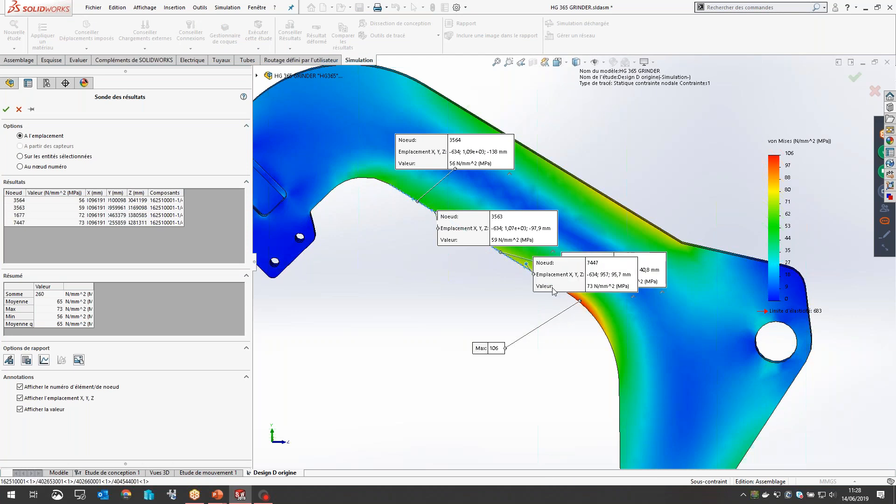
Step: Extend the probe with four more points around the arm's inner bend and down the vertical edge
{"action": "left_click", "coordinate": [570, 295]}
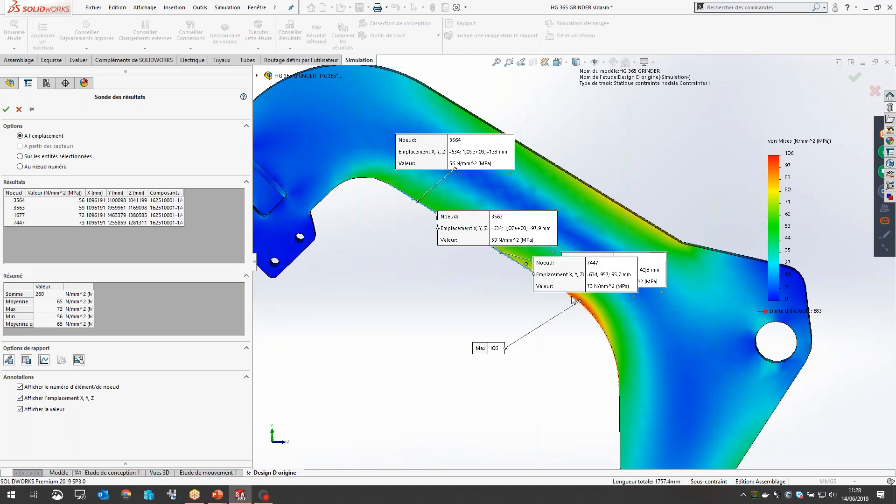
{"action": "left_click", "coordinate": [586, 308]}
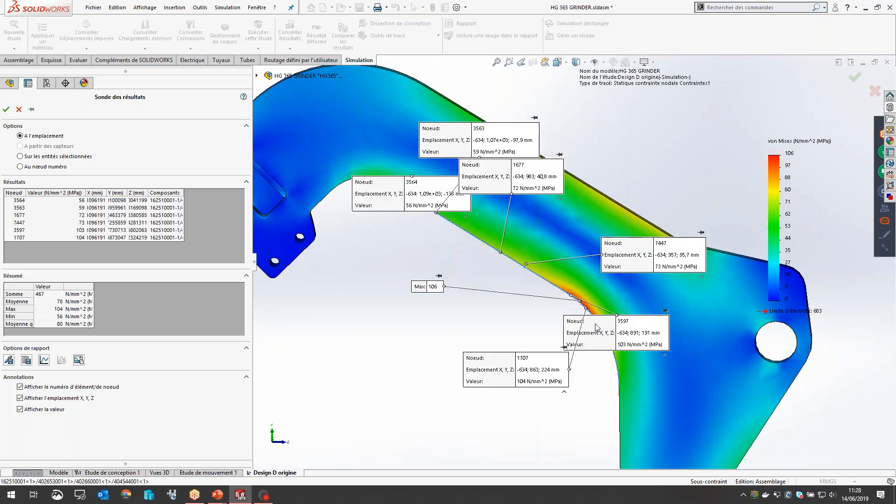
{"action": "left_click", "coordinate": [614, 354]}
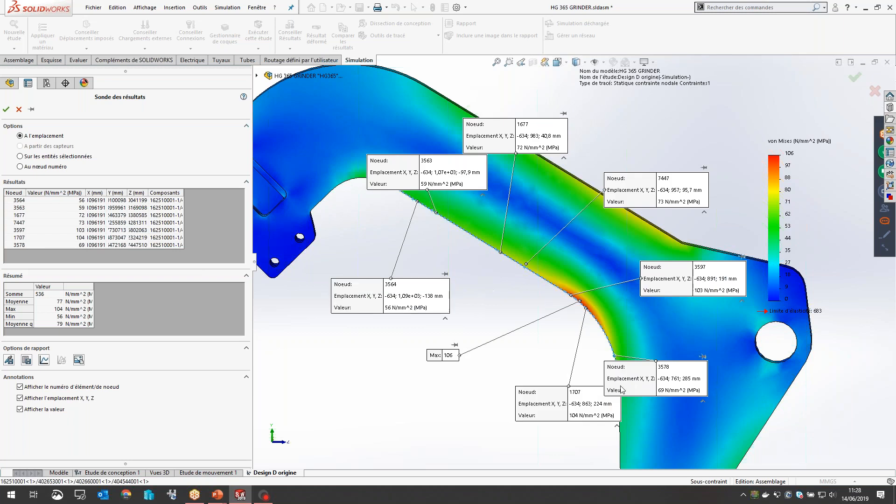
{"action": "left_click", "coordinate": [620, 427]}
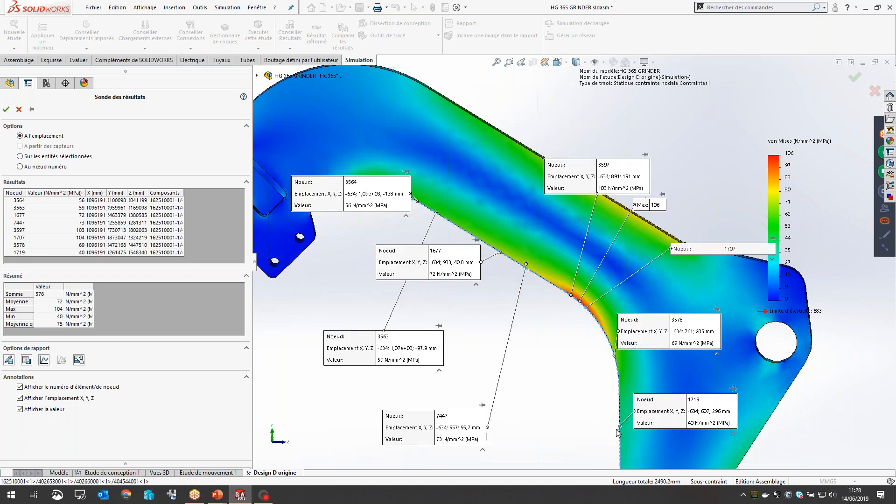
Step: Graph the von Mises stress across the probed nodes in an enlarged window, and close both the graph and the probe
{"action": "left_click", "coordinate": [44, 359]}
{"action": "left_click_drag", "start_coordinate": [437, 87], "coordinate": [436, 86]}
{"action": "left_click_drag", "start_coordinate": [159, 96], "coordinate": [563, 158]}
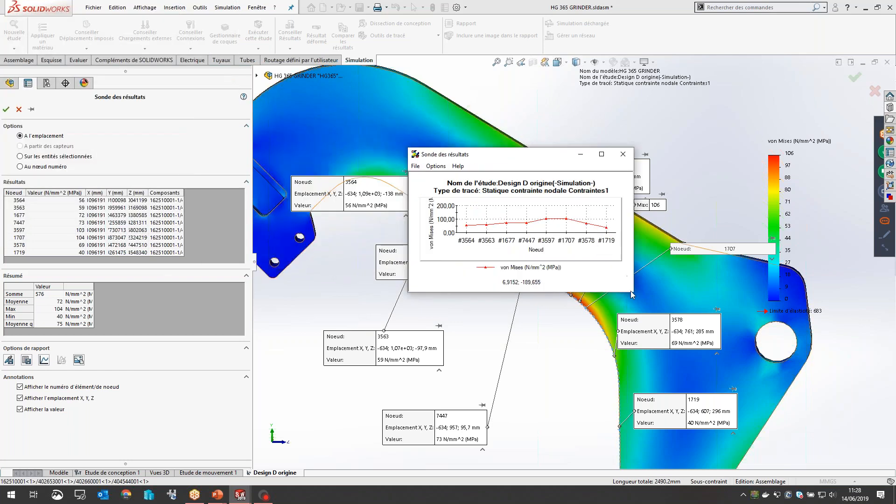
{"action": "left_click_drag", "start_coordinate": [633, 292], "coordinate": [705, 433]}
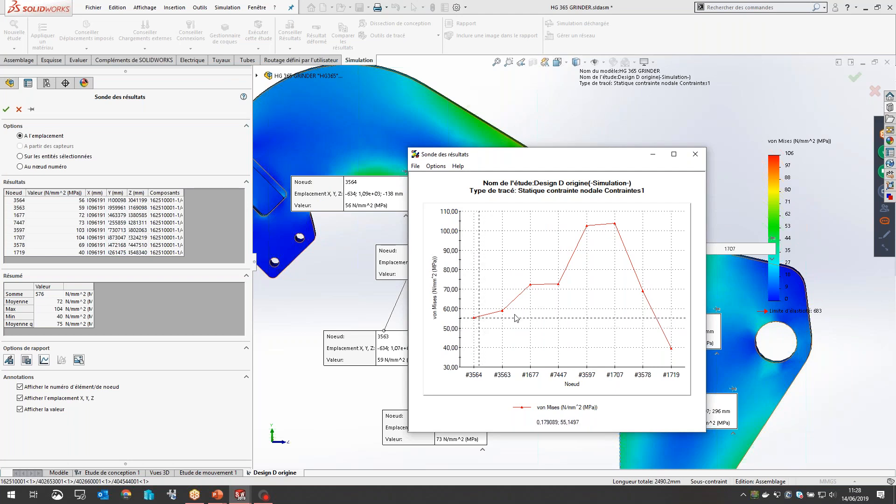
{"action": "left_click", "coordinate": [690, 160]}
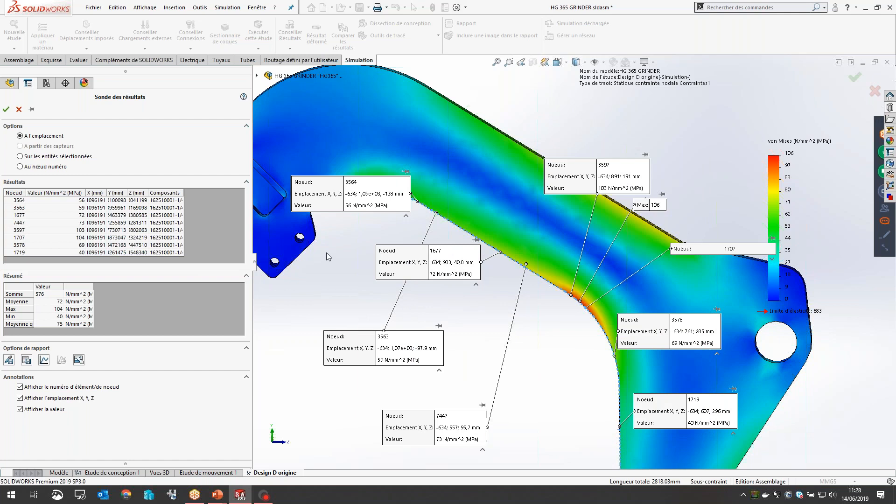
{"action": "left_click", "coordinate": [19, 109]}
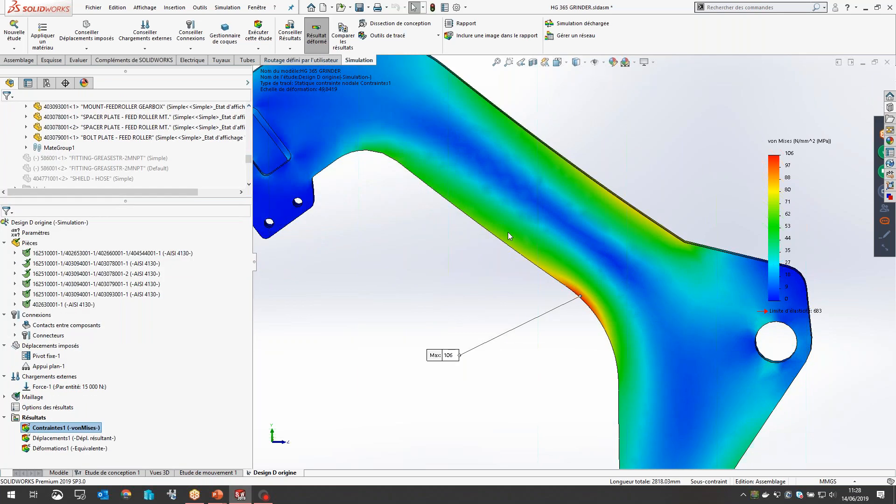
Step: Start a Design Insight plot (Dissection de conception) and adjust its load level until a continuous gap opens along the arm's middle
{"action": "left_click", "coordinate": [434, 36]}
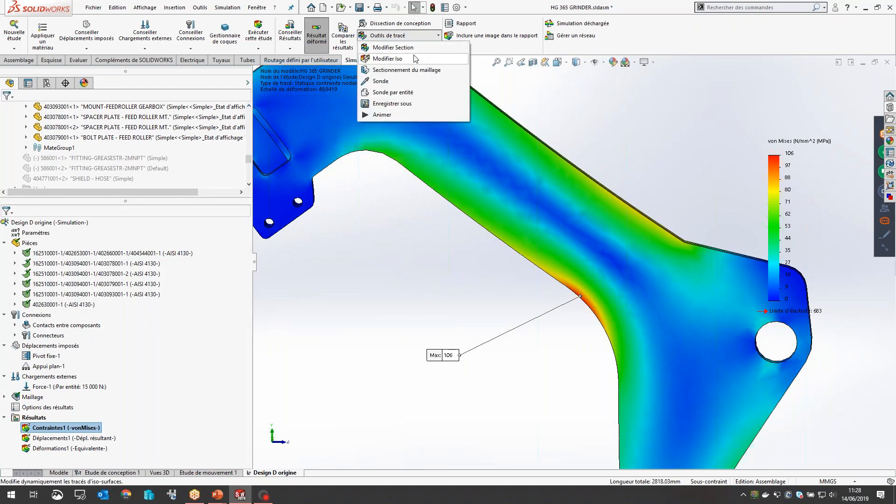
{"action": "left_click", "coordinate": [407, 27]}
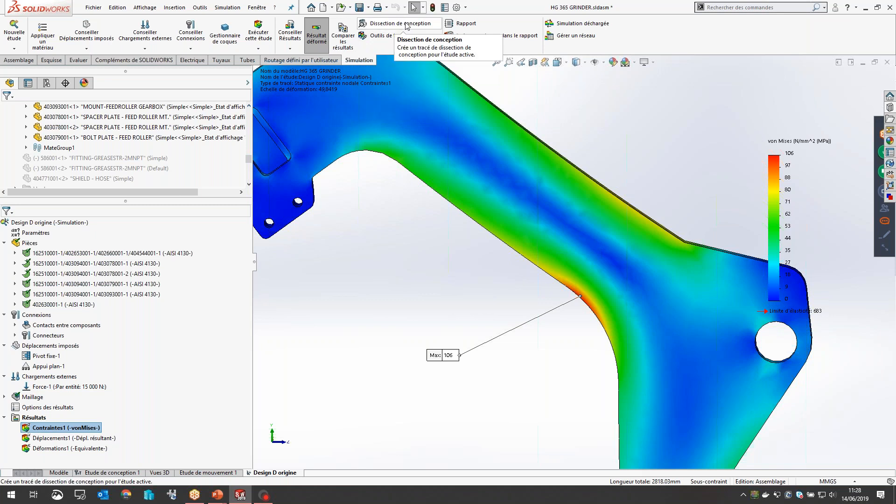
{"action": "left_click", "coordinate": [406, 27]}
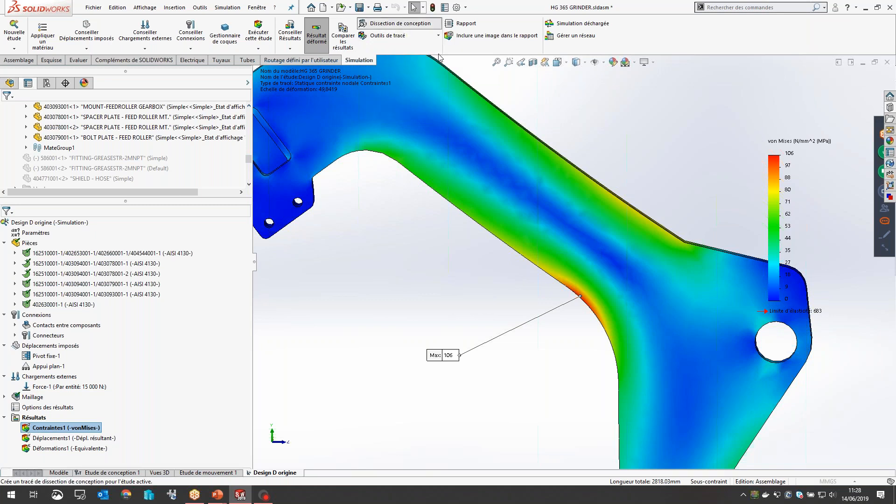
{"action": "left_click_drag", "start_coordinate": [47, 217], "coordinate": [213, 222]}
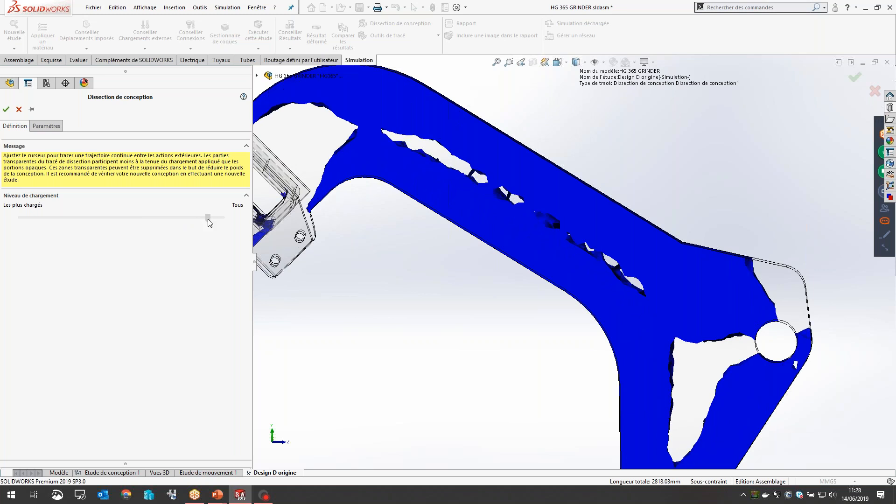
{"action": "left_click_drag", "start_coordinate": [206, 224], "coordinate": [199, 225]}
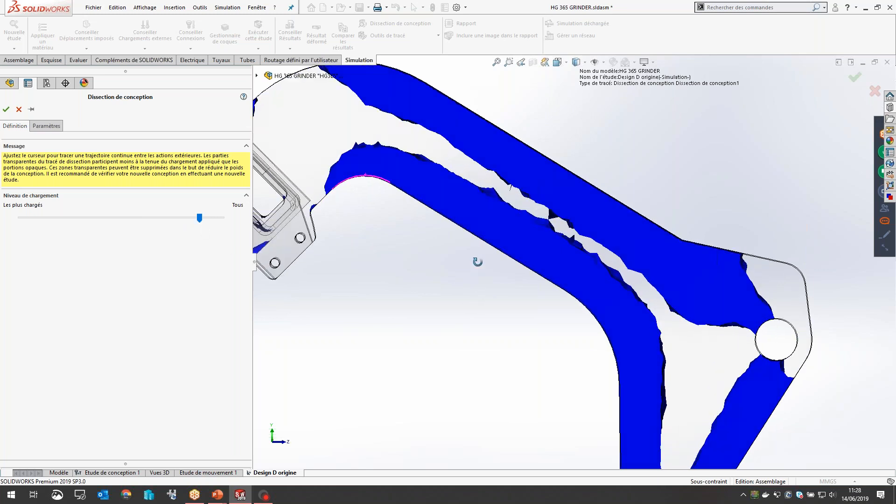
{"action": "scroll", "coordinate": [478, 260], "scroll_direction": "up", "scroll_amount": 4}
{"action": "scroll", "coordinate": [554, 224], "scroll_direction": "down", "scroll_amount": 2}
{"action": "scroll", "coordinate": [554, 224], "scroll_direction": "down", "scroll_amount": 2}
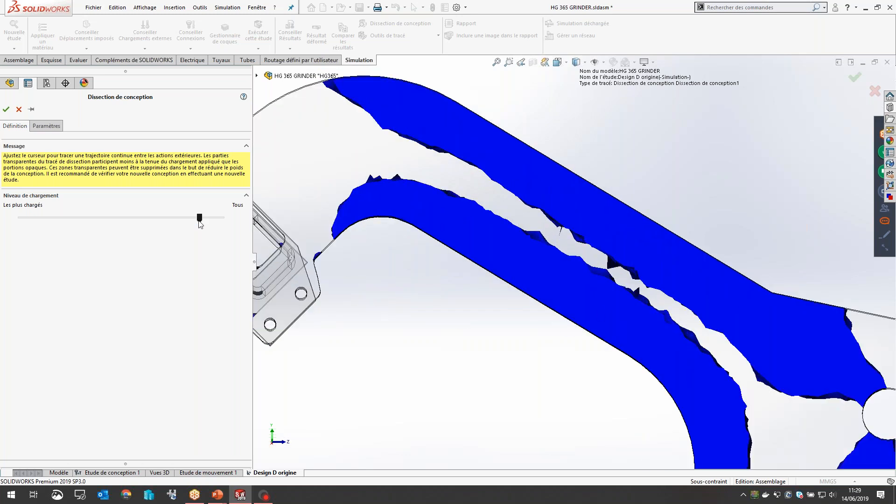
Step: Raise the Design Insight load level slightly toward "Tous" so only isolated gaps remain along the arm's middle, and accept the plot
{"action": "left_click", "coordinate": [214, 217]}
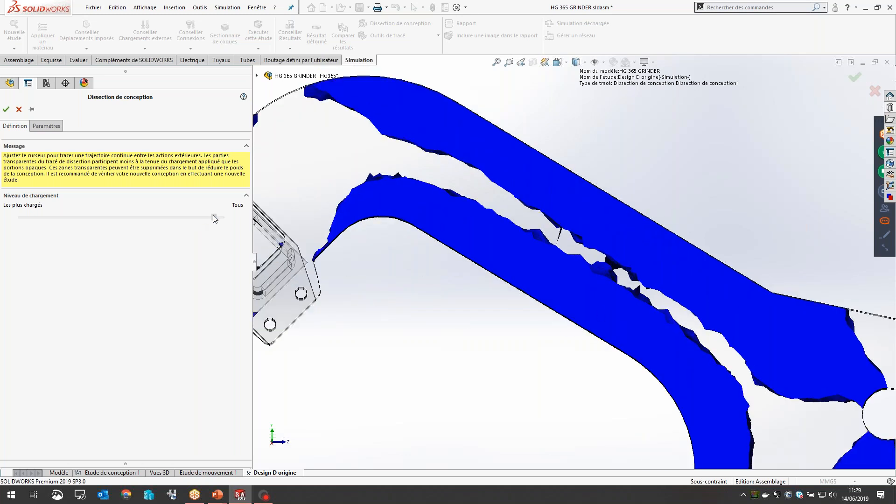
{"action": "left_click_drag", "start_coordinate": [214, 215], "coordinate": [215, 218]}
{"action": "left_click", "coordinate": [209, 220]}
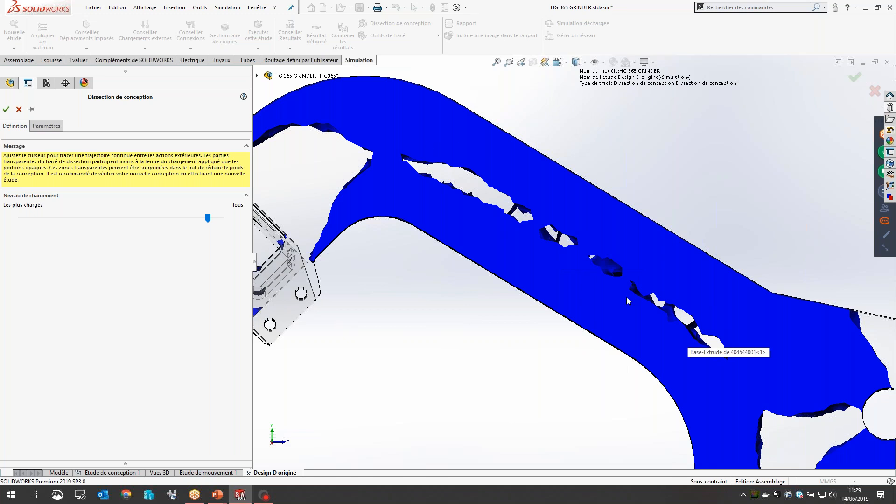
{"action": "left_click", "coordinate": [7, 110]}
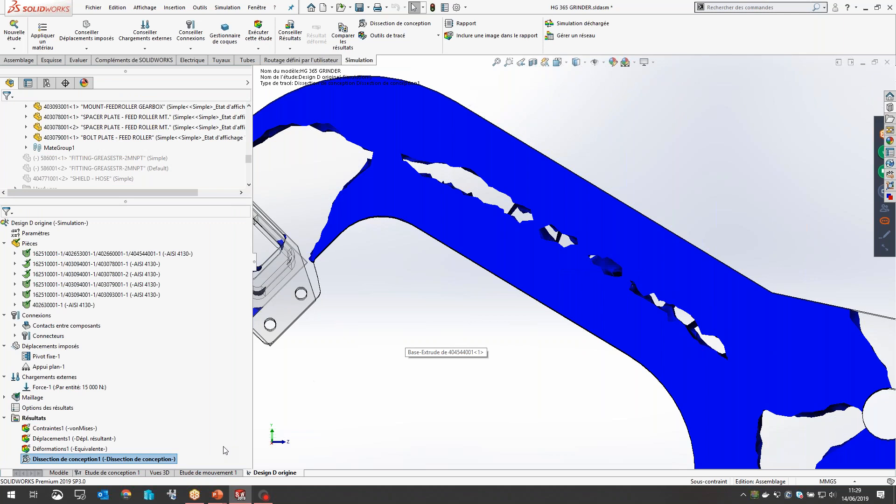
{"action": "scroll", "coordinate": [524, 326], "scroll_direction": "down", "scroll_amount": 5}
{"action": "scroll", "coordinate": [527, 322], "scroll_direction": "up", "scroll_amount": 5}
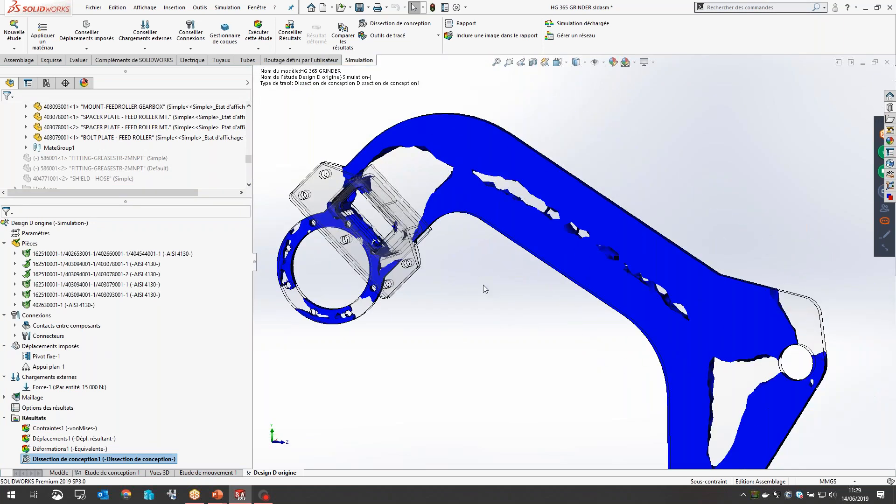
{"action": "middle_click_drag", "start_coordinate": [573, 270], "coordinate": [573, 278]}
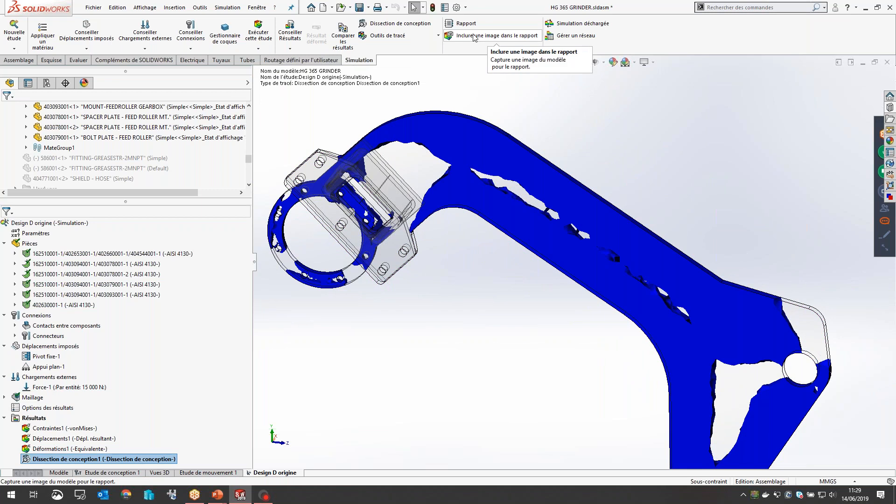
Step: Include the current view of the Design Insight plot in the report and inspect the arm's remaining material in 3D
{"action": "left_click", "coordinate": [497, 36]}
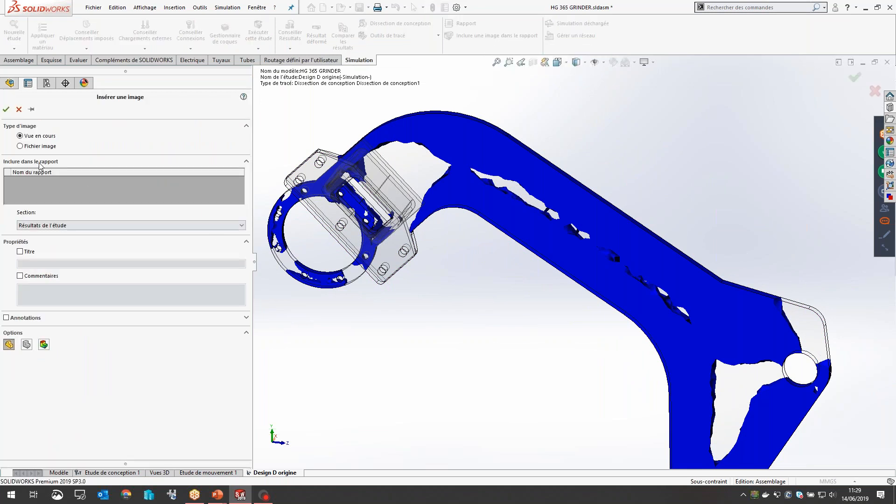
{"action": "left_click", "coordinate": [6, 109]}
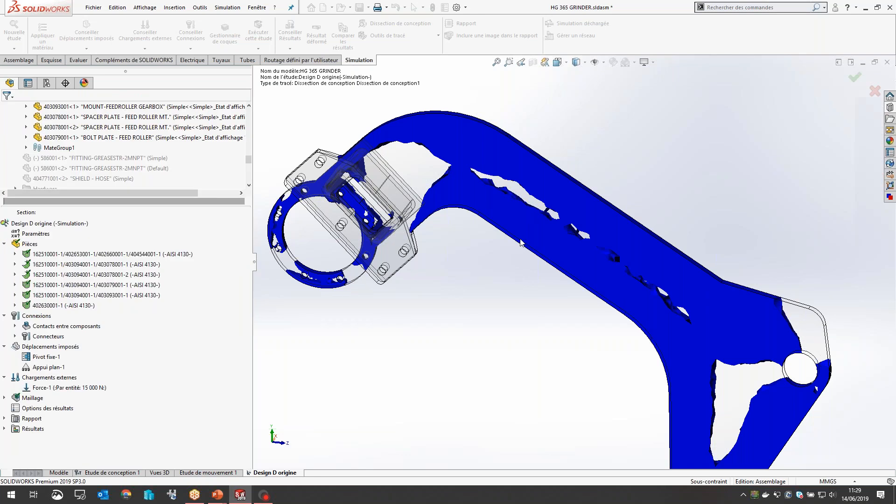
{"action": "middle_click_drag", "start_coordinate": [530, 220], "coordinate": [653, 233]}
{"action": "scroll", "coordinate": [653, 280], "scroll_direction": "down", "scroll_amount": 4}
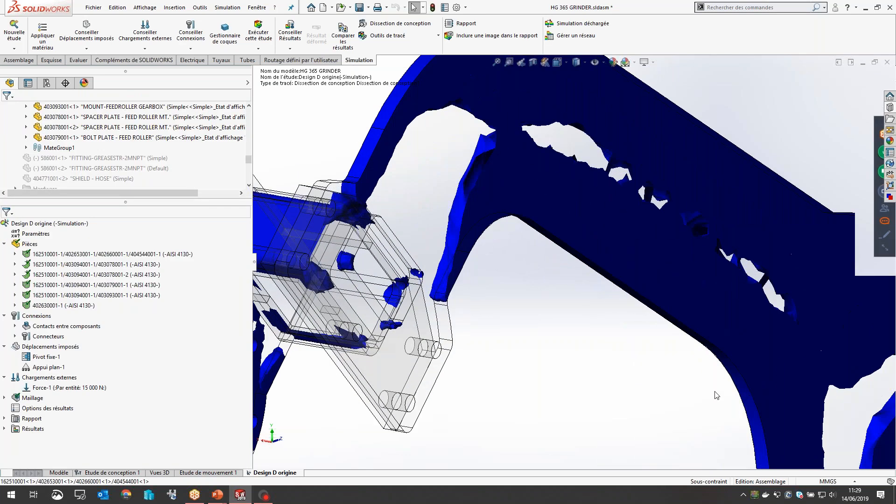
{"action": "scroll", "coordinate": [715, 394], "scroll_direction": "up", "scroll_amount": 2}
Step: Display the plot "Contraintes1" and include a close-up of the maximum stress at the arm's inner bend in the report
{"action": "left_click", "coordinate": [5, 428]}
{"action": "double_click", "coordinate": [41, 429]}
{"action": "scroll", "coordinate": [611, 279], "scroll_direction": "down", "scroll_amount": 5}
{"action": "middle_click_drag", "start_coordinate": [595, 281], "coordinate": [504, 270]}
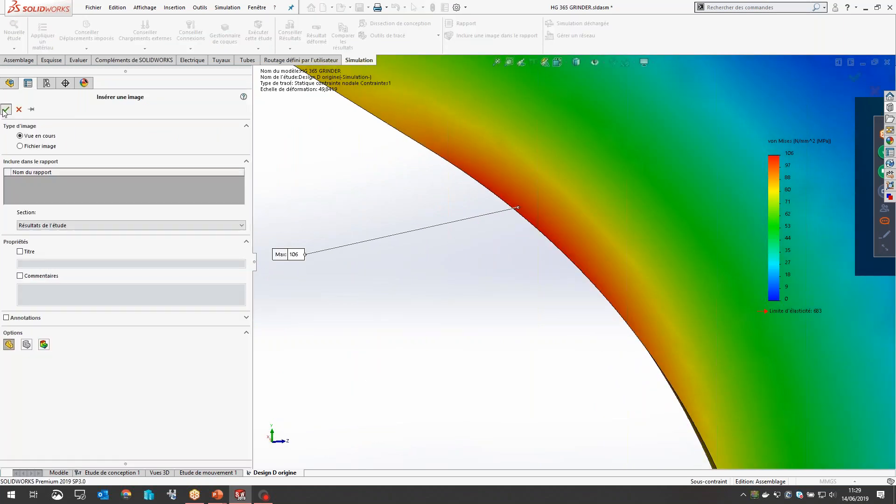
{"action": "left_click", "coordinate": [6, 109]}
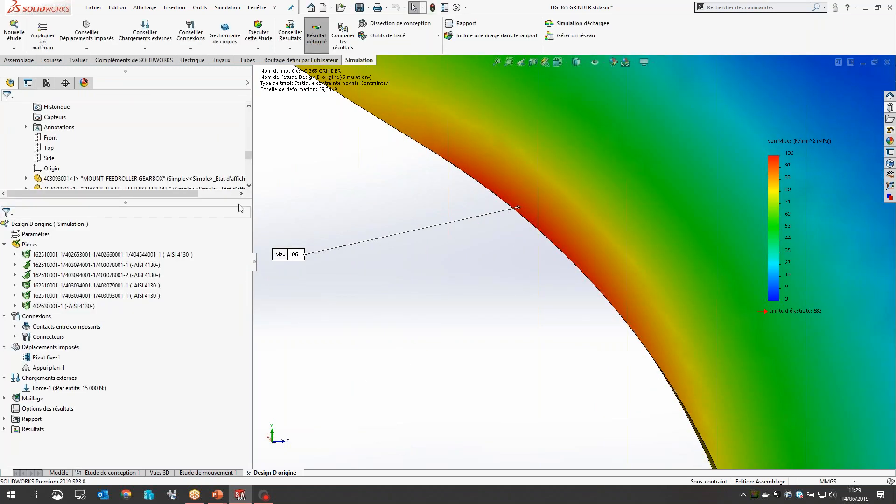
Step: Copy the study "Design D origine" to a new static study named "Design Modifié", using the Simulation configuration
{"action": "scroll", "coordinate": [447, 155], "scroll_direction": "up", "scroll_amount": 5}
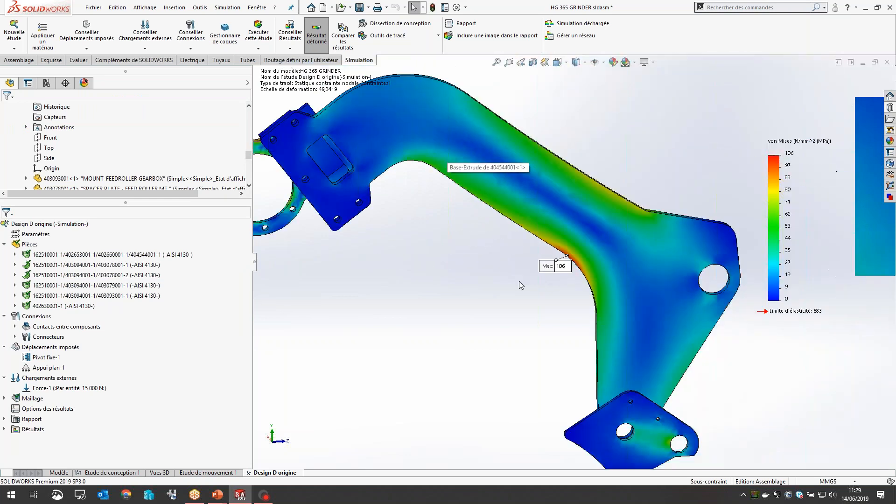
{"action": "scroll", "coordinate": [480, 259], "scroll_direction": "up", "scroll_amount": 3}
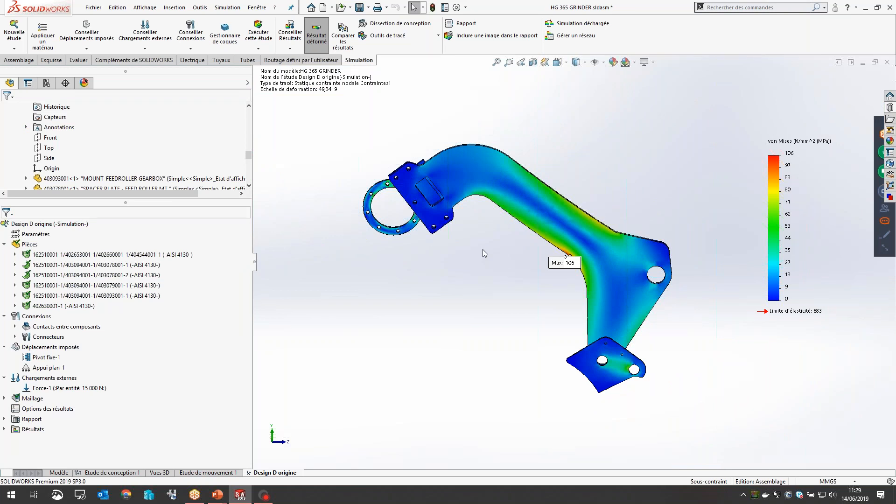
{"action": "scroll", "coordinate": [660, 209], "scroll_direction": "down", "scroll_amount": 2}
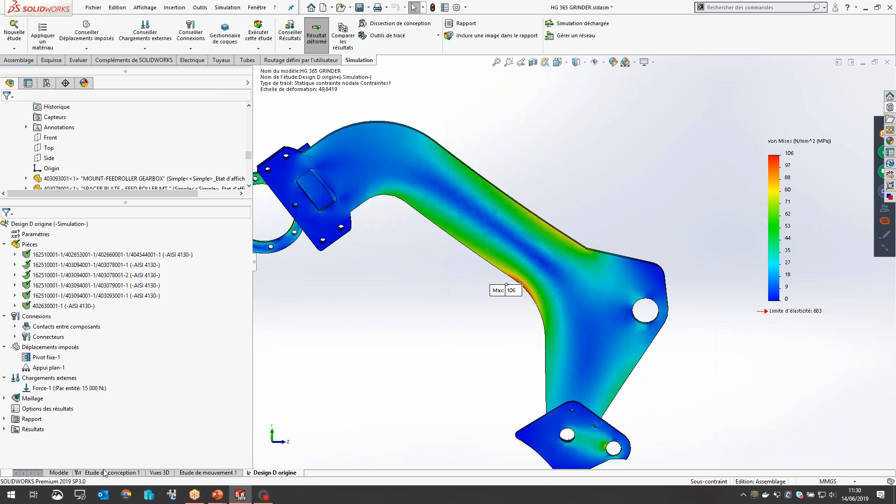
{"action": "left_click", "coordinate": [60, 473]}
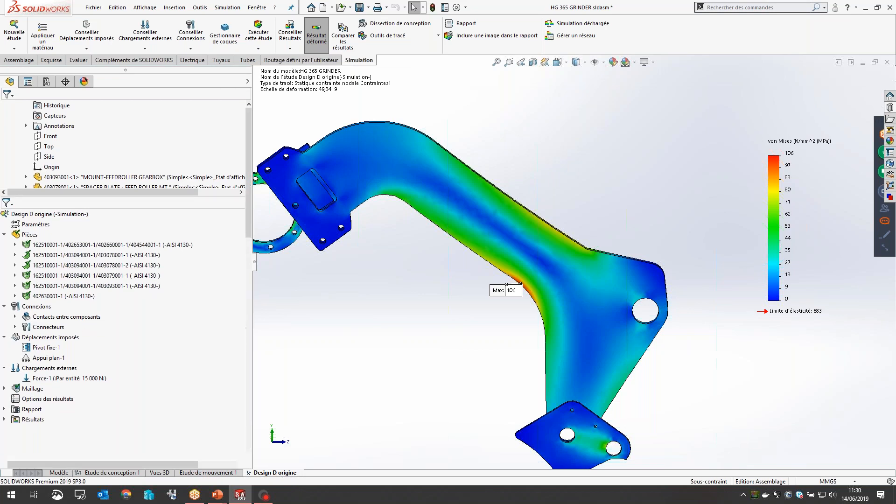
{"action": "left_click", "coordinate": [263, 472]}
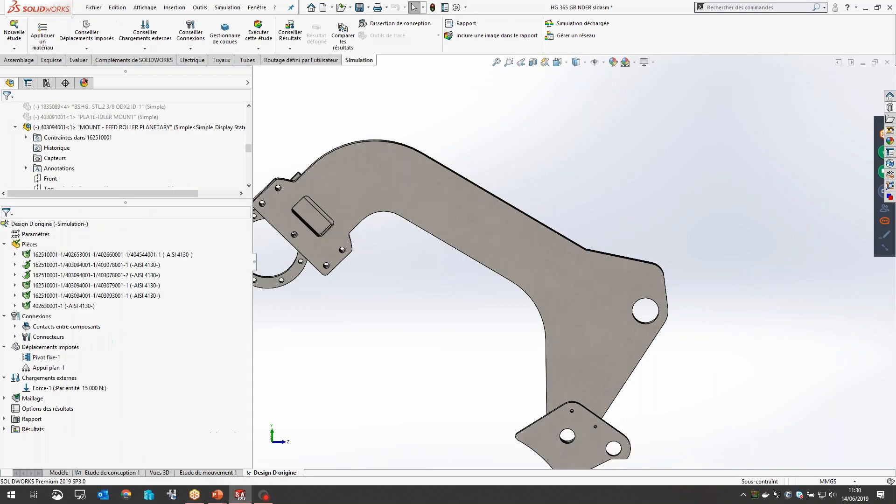
{"action": "right_click", "coordinate": [268, 472]}
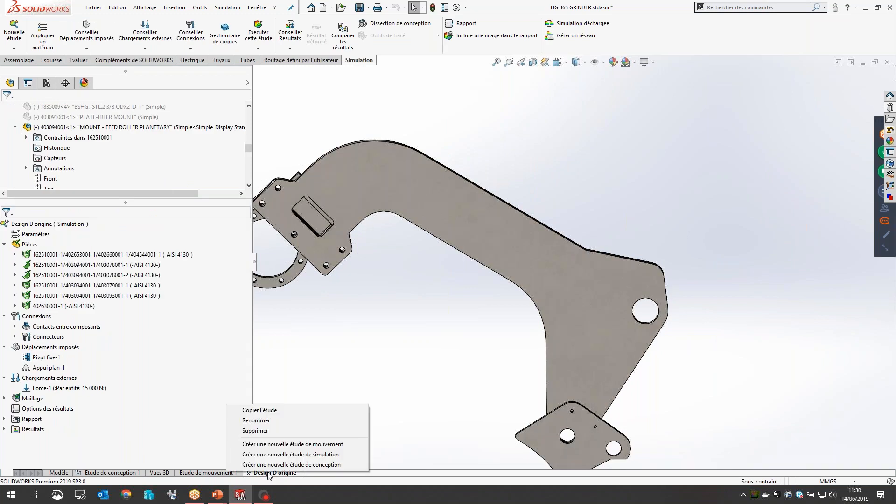
{"action": "left_click", "coordinate": [267, 410]}
{"action": "left_click_drag", "start_coordinate": [119, 199], "coordinate": [4, 199]}
{"action": "type", "text": "Design Modifié"}
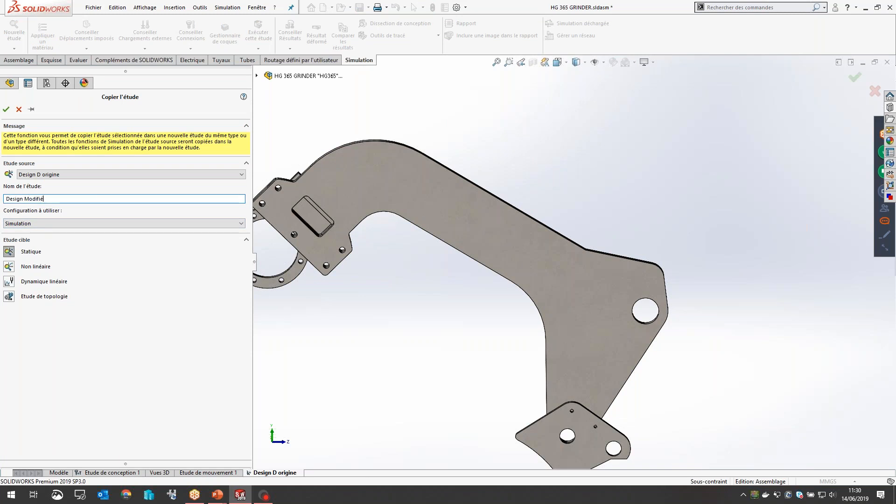
{"action": "left_click", "coordinate": [6, 110]}
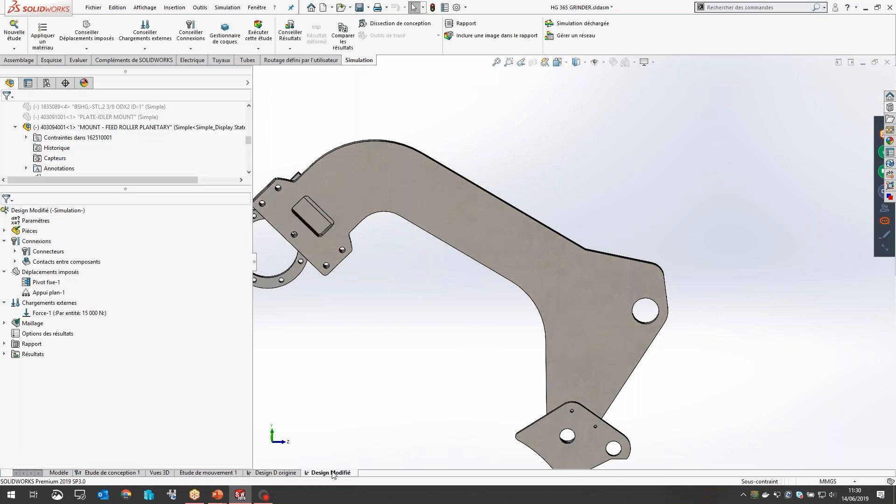
Step: Unsuppress the "Slot Design Change" feature of the ARM-FEED ROLLER part
{"action": "left_click_drag", "start_coordinate": [105, 189], "coordinate": [120, 294]}
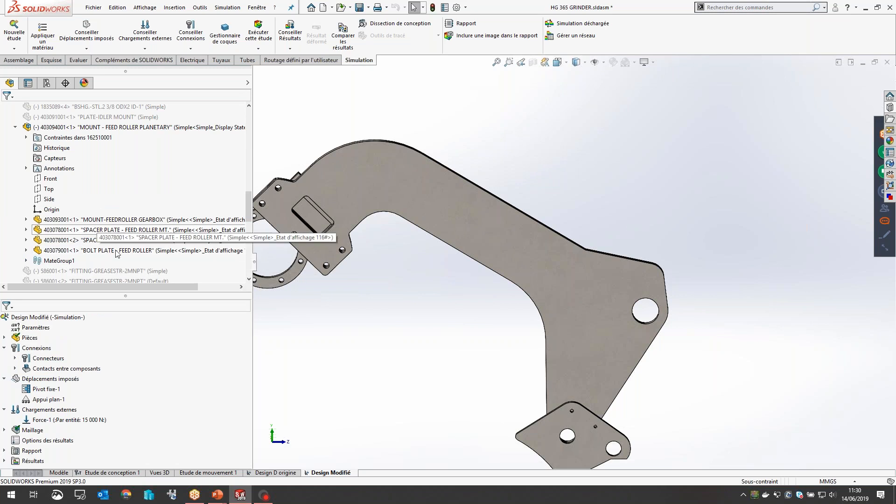
{"action": "left_click", "coordinate": [502, 224]}
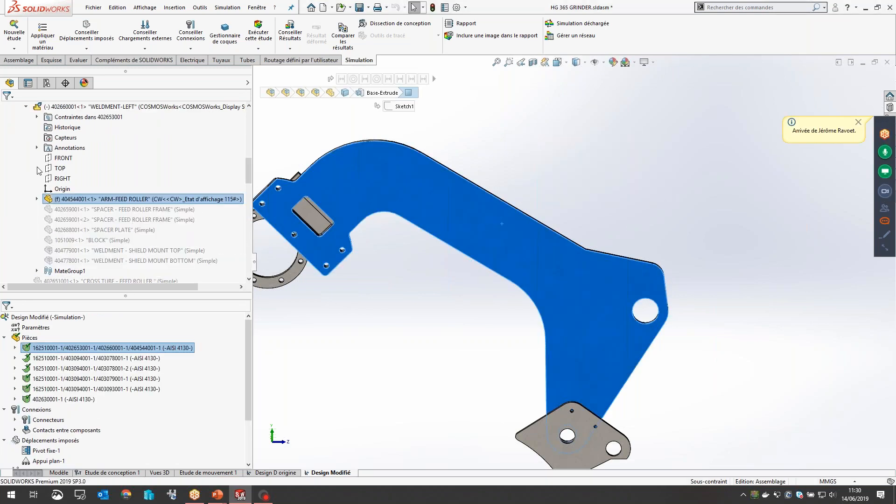
{"action": "scroll", "coordinate": [70, 219], "scroll_direction": "down", "scroll_amount": 1}
{"action": "left_click", "coordinate": [91, 209]}
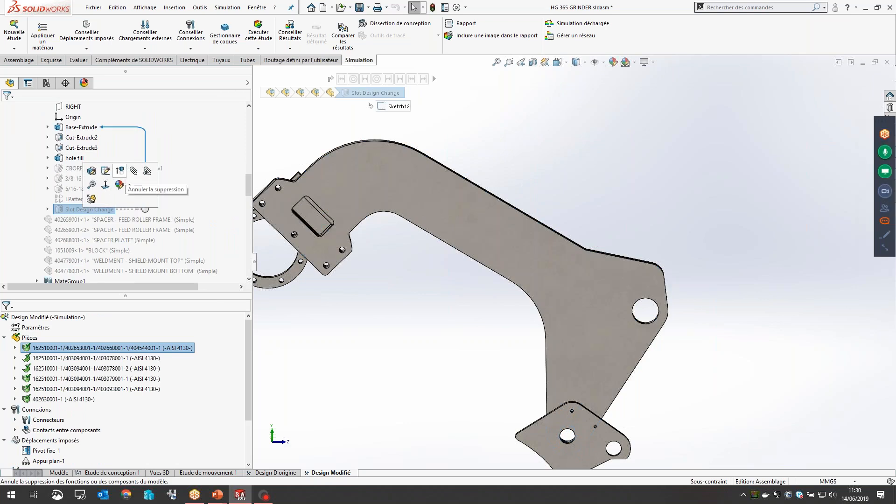
{"action": "left_click", "coordinate": [124, 175]}
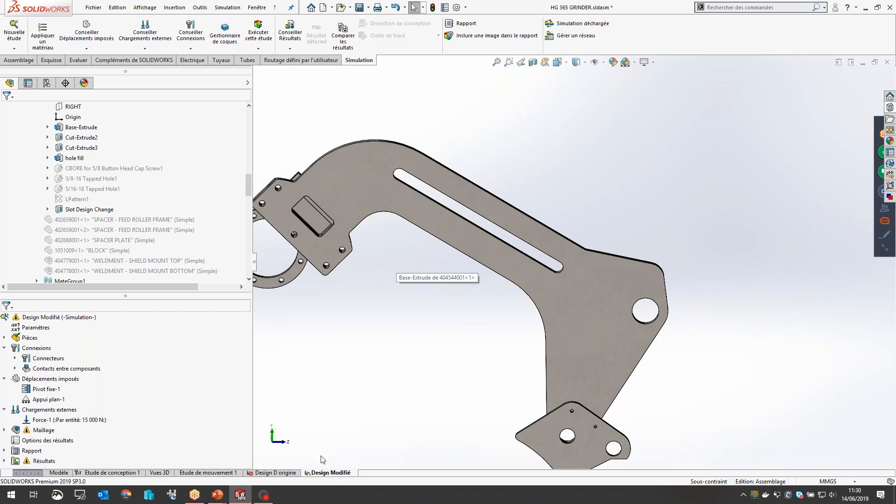
Step: Review the component contacts and the fixture "Pivot fixe-1" carried over into the study "Design Modifié"
{"action": "scroll", "coordinate": [176, 283], "scroll_direction": "up", "scroll_amount": 3}
{"action": "left_click_drag", "start_coordinate": [173, 295], "coordinate": [155, 175]}
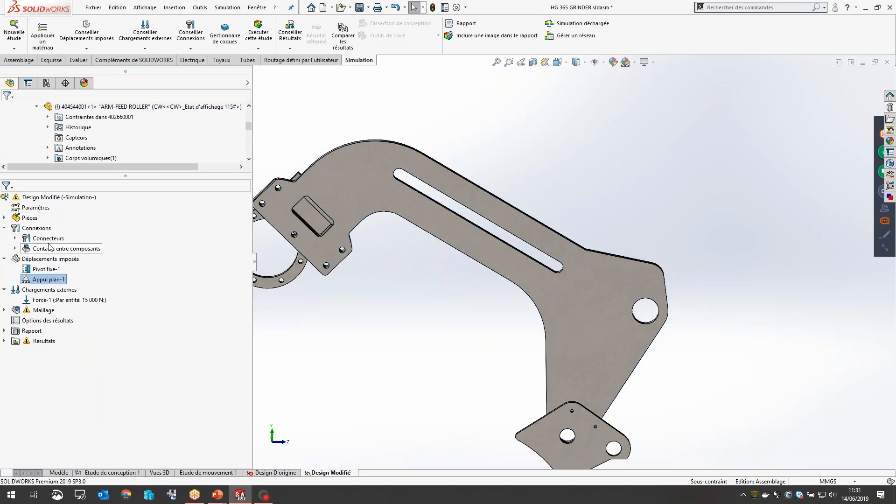
{"action": "left_click", "coordinate": [47, 248]}
{"action": "left_click", "coordinate": [45, 270]}
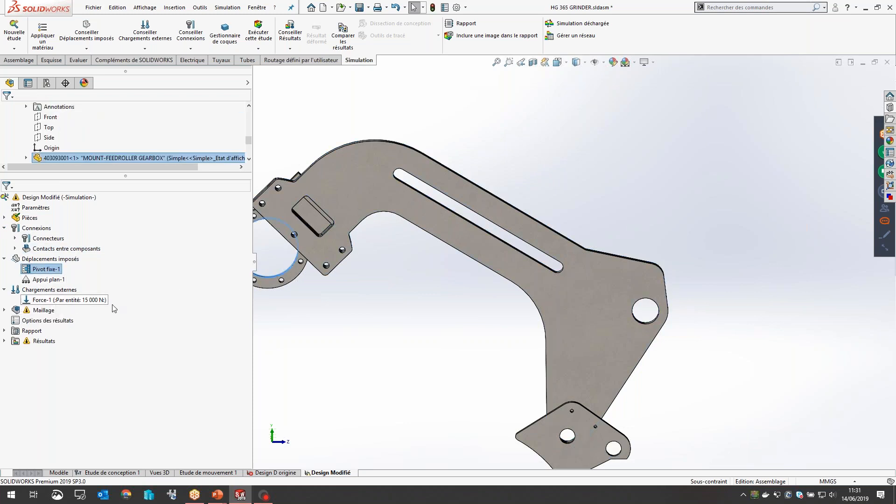
{"action": "scroll", "coordinate": [472, 241], "scroll_direction": "down", "scroll_amount": 3}
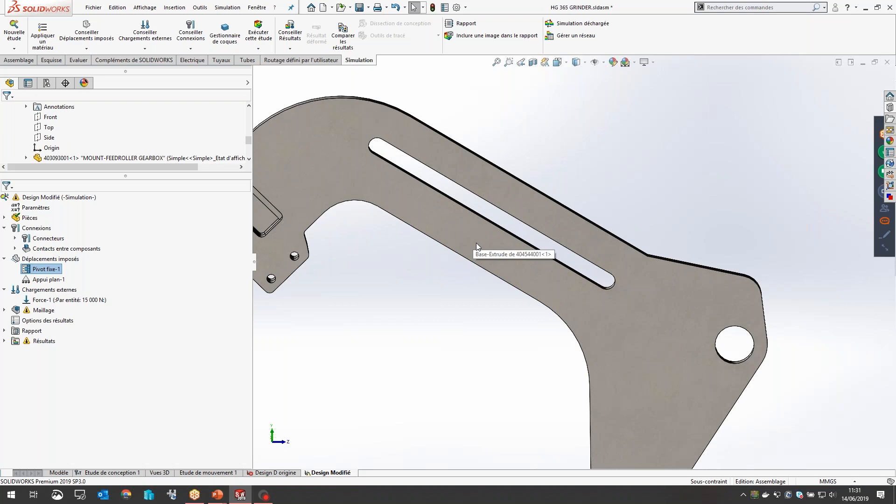
{"action": "scroll", "coordinate": [491, 245], "scroll_direction": "up", "scroll_amount": 3}
Step: Recreate the mesh of the slotted arm as a curvature-based mesh at the preset density and run the study "Design Modifié"
{"action": "right_click", "coordinate": [41, 310]}
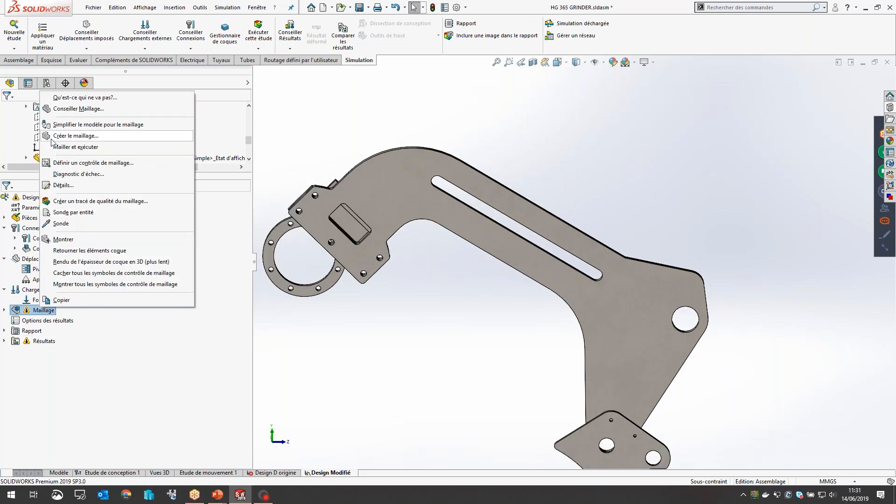
{"action": "left_click", "coordinate": [52, 139]}
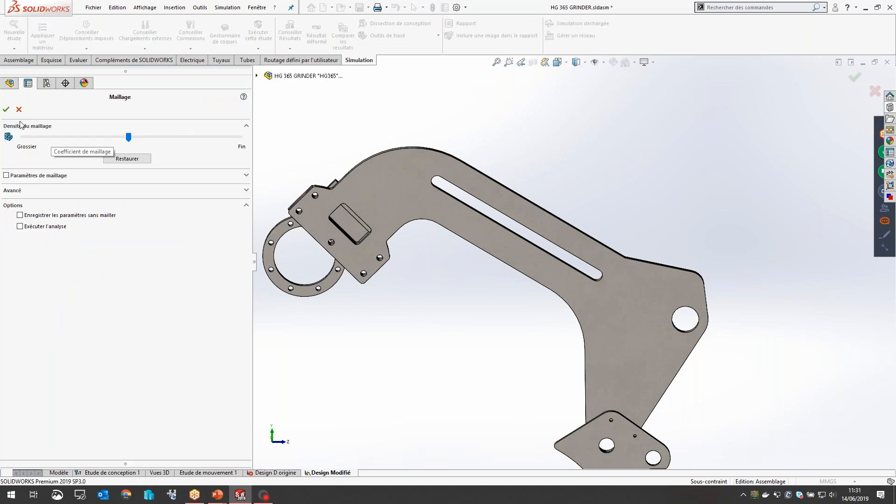
{"action": "left_click", "coordinate": [6, 175]}
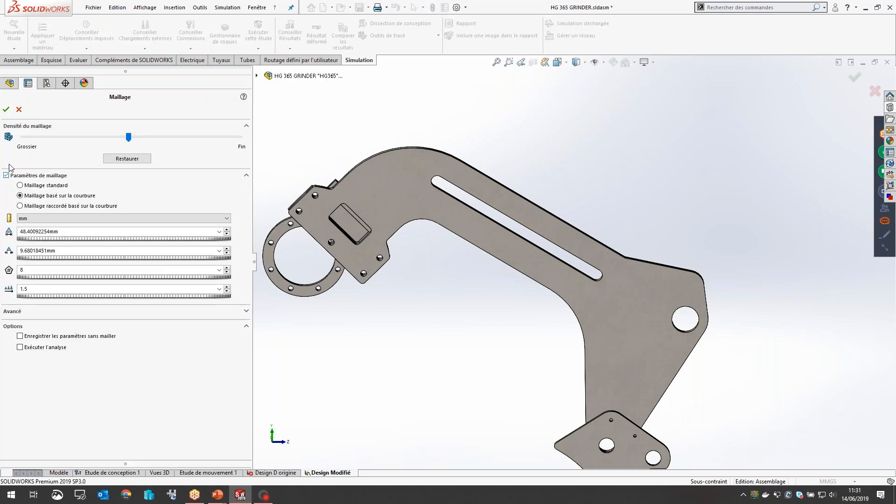
{"action": "left_click", "coordinate": [6, 109]}
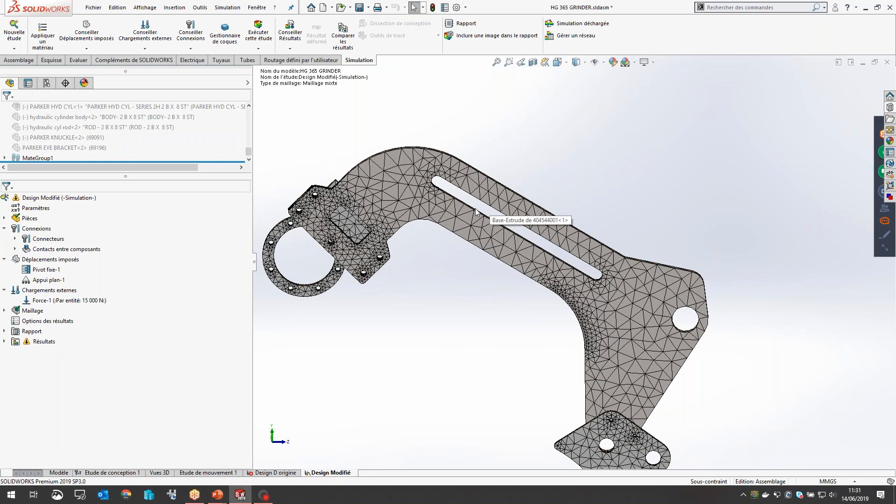
{"action": "right_click", "coordinate": [28, 198]}
{"action": "left_click", "coordinate": [68, 223]}
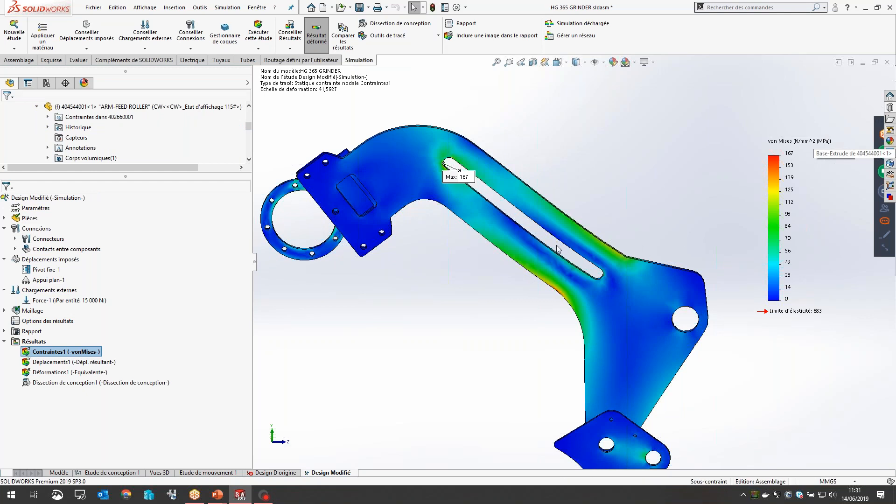
Step: Move the maximum stress label below the slot, and look over the result comparison options and the stress around the slot
{"action": "scroll", "coordinate": [557, 248], "scroll_direction": "down", "scroll_amount": 2}
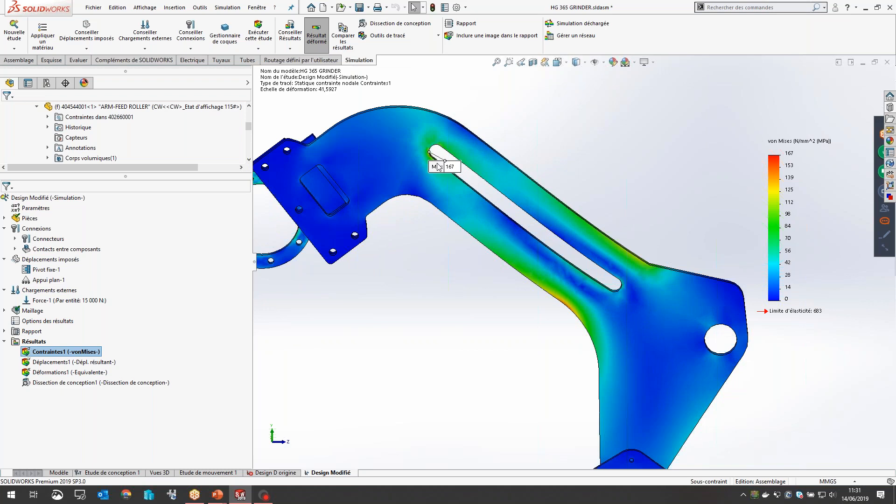
{"action": "left_click_drag", "start_coordinate": [439, 167], "coordinate": [446, 223]}
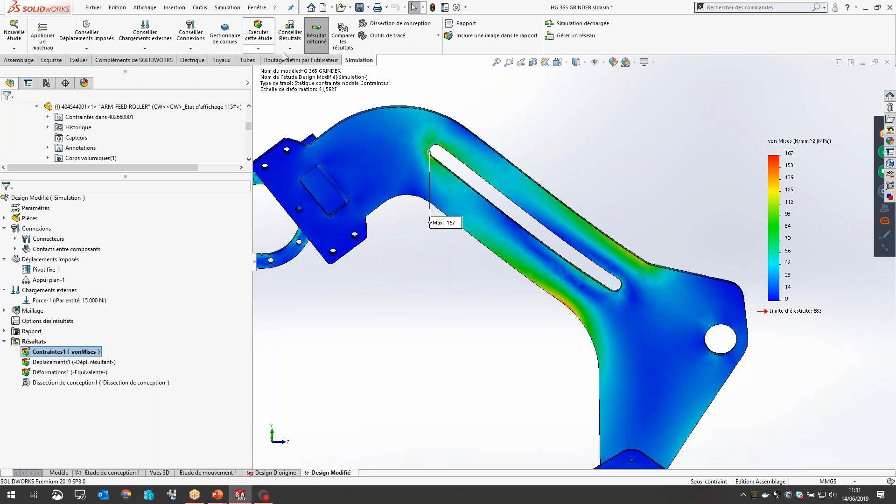
{"action": "left_click", "coordinate": [347, 47]}
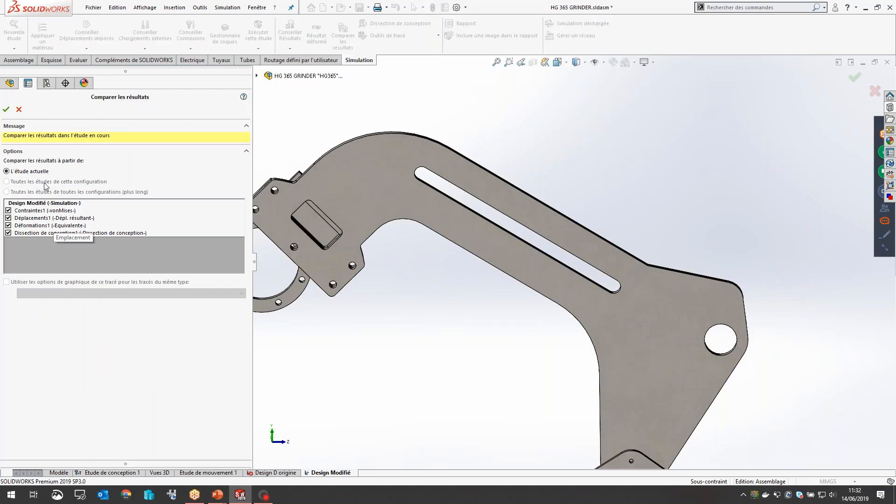
{"action": "left_click", "coordinate": [19, 110]}
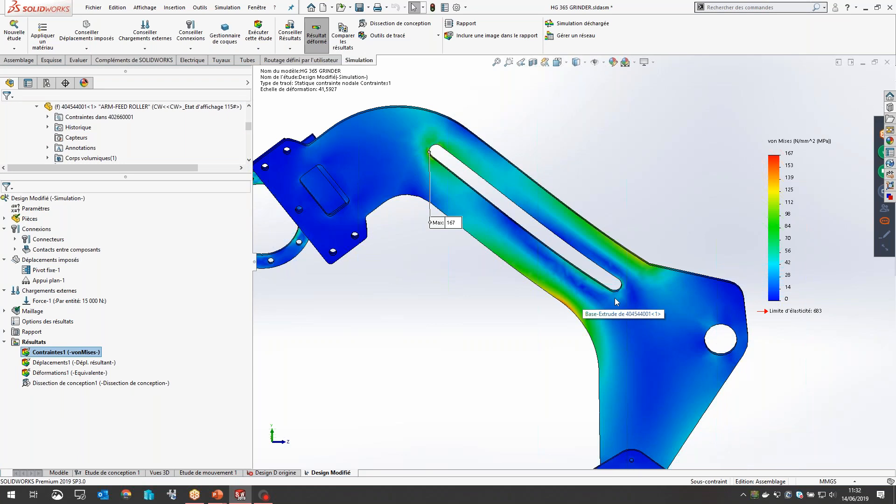
{"action": "scroll", "coordinate": [615, 298], "scroll_direction": "down", "scroll_amount": 3}
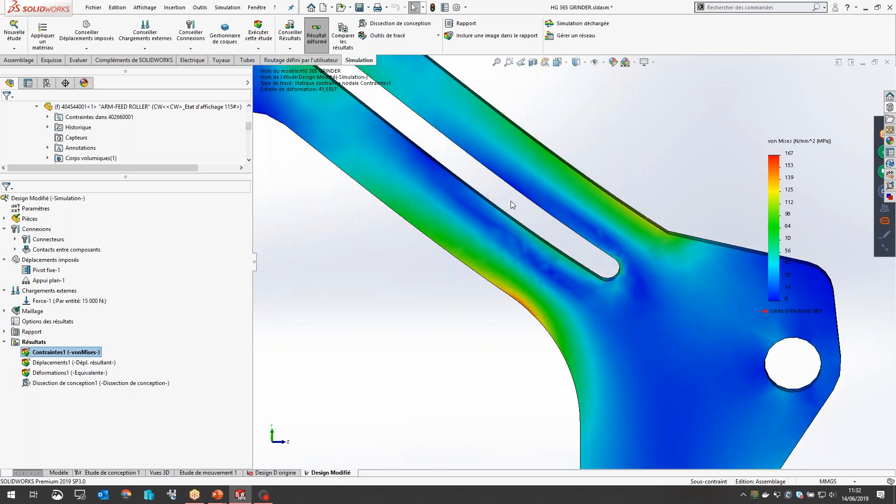
{"action": "scroll", "coordinate": [490, 213], "scroll_direction": "up", "scroll_amount": 3}
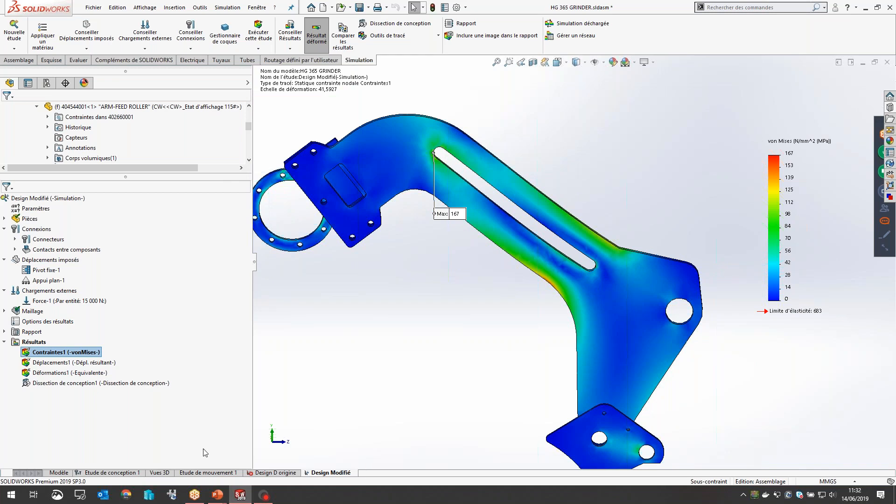
Step: Create a new design study and open its parameters to inspect the slot's Location and Width dimensions
{"action": "right_click", "coordinate": [328, 472]}
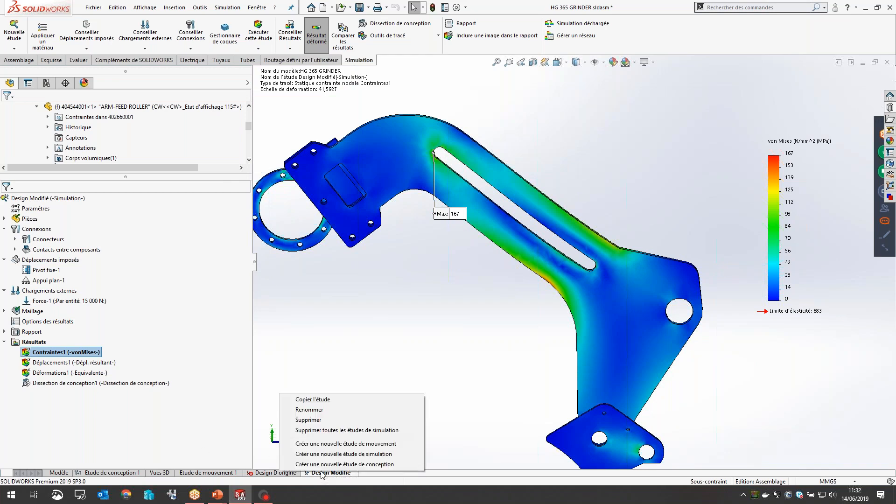
{"action": "left_click", "coordinate": [358, 465]}
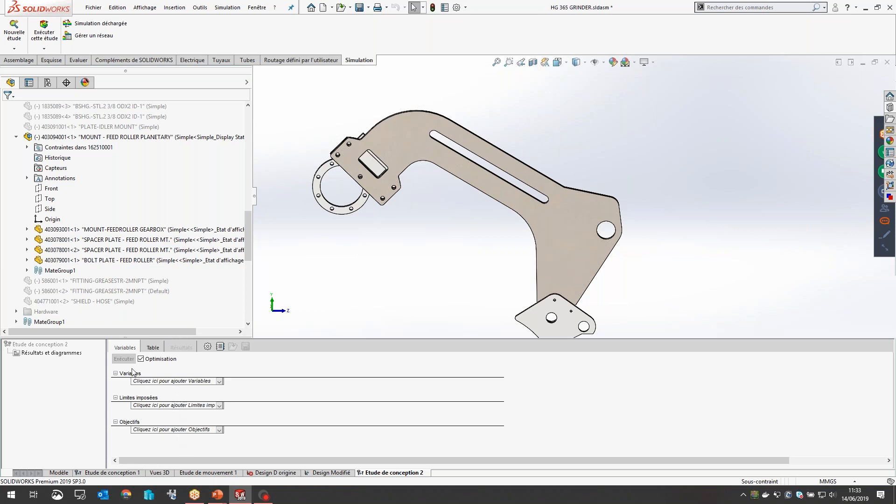
{"action": "left_click", "coordinate": [164, 382]}
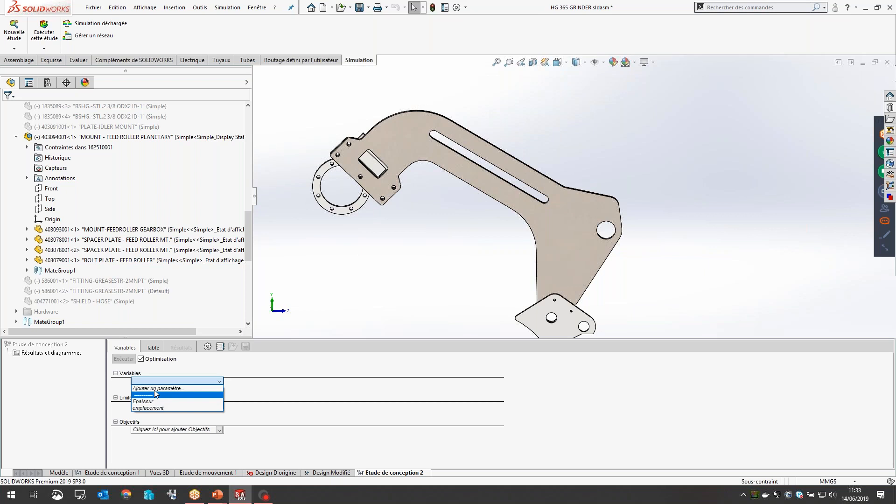
{"action": "left_click", "coordinate": [156, 388]}
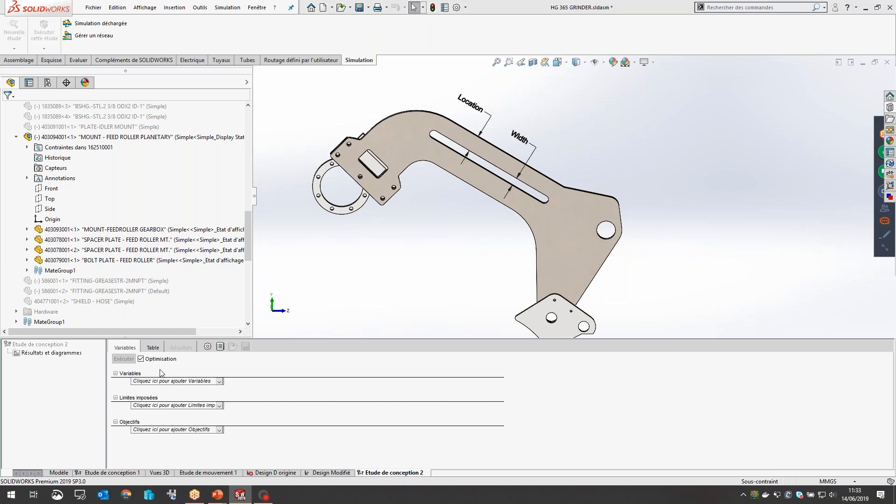
{"action": "scroll", "coordinate": [526, 149], "scroll_direction": "down", "scroll_amount": 3}
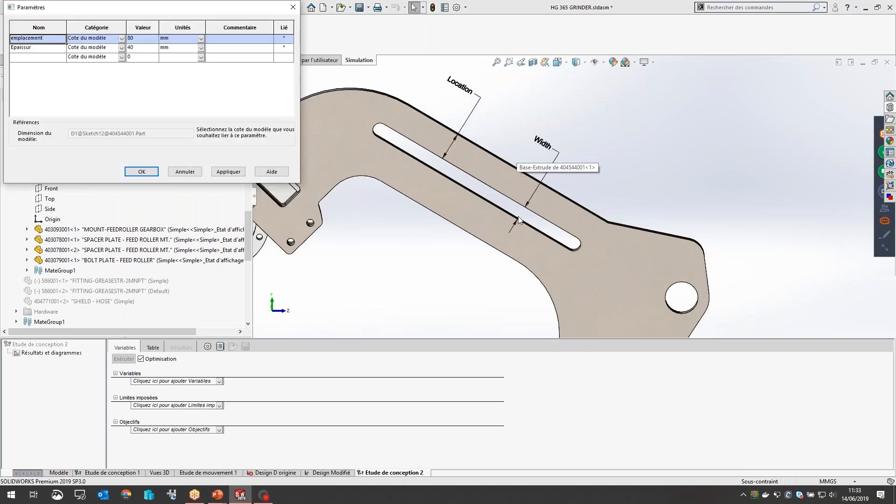
{"action": "middle_click_drag", "start_coordinate": [489, 221], "coordinate": [539, 179]}
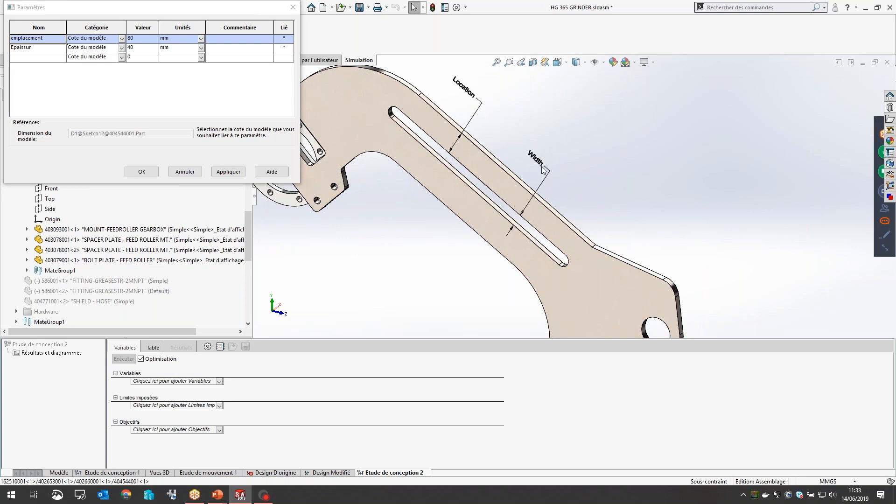
Step: Rename the parameter linked to the slot's width as "Epaisseur" and accept the parameter list
{"action": "left_click", "coordinate": [28, 48]}
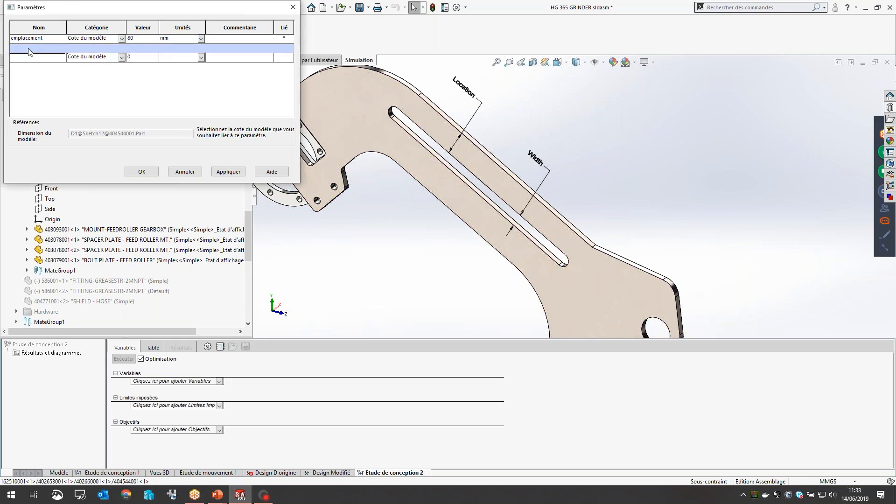
{"action": "type", "text": "eur"}
{"action": "key", "text": "Return"}
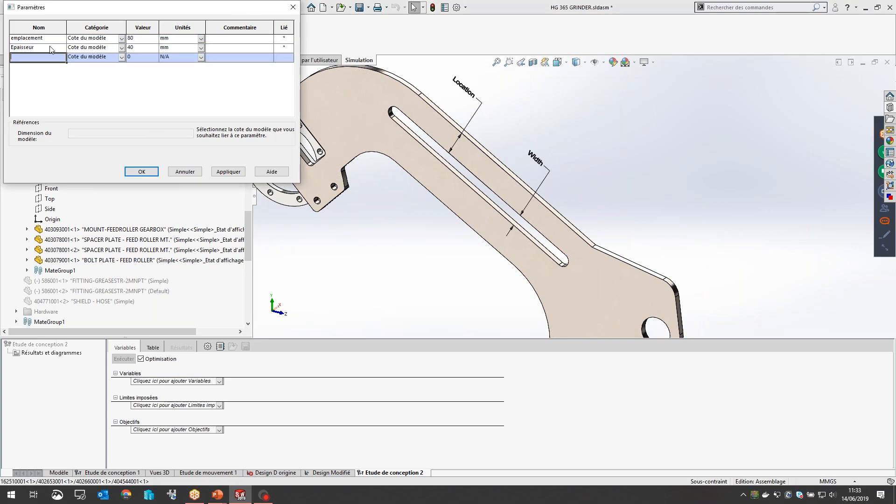
{"action": "key", "text": "Up"}
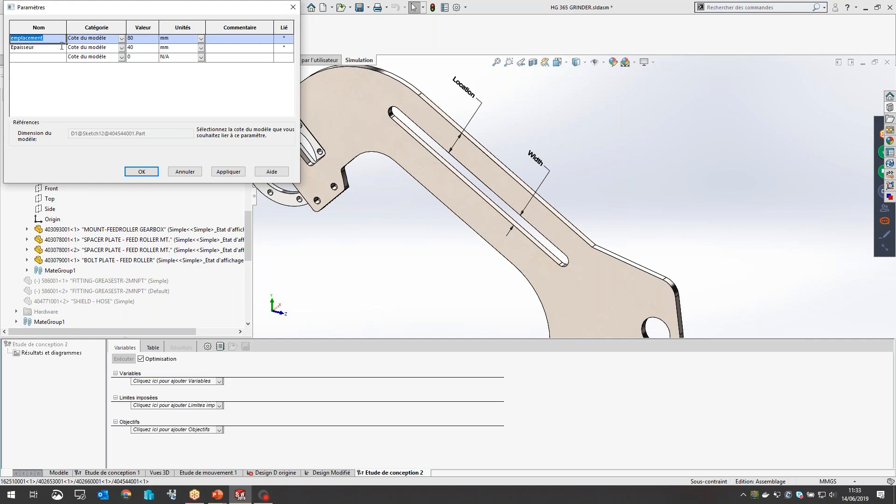
{"action": "left_click", "coordinate": [47, 48]}
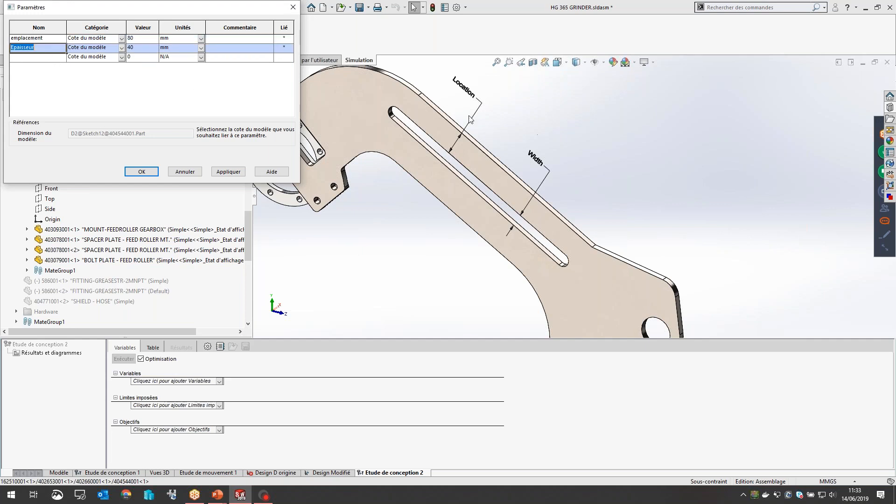
{"action": "left_click", "coordinate": [150, 173]}
Step: Add Epaisseur and emplacement as variables of the design study, both defined as "Intervalle"
{"action": "left_click", "coordinate": [219, 382]}
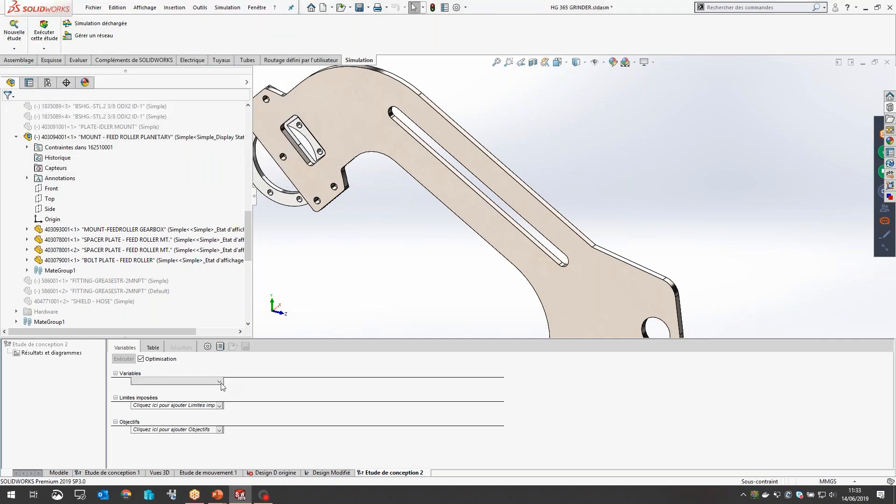
{"action": "left_click", "coordinate": [161, 402]}
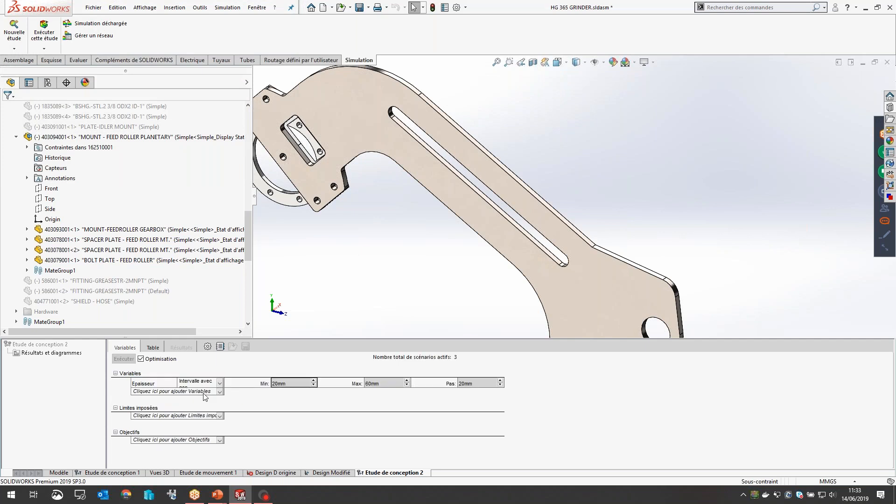
{"action": "left_click", "coordinate": [203, 395]}
{"action": "left_click", "coordinate": [156, 408]}
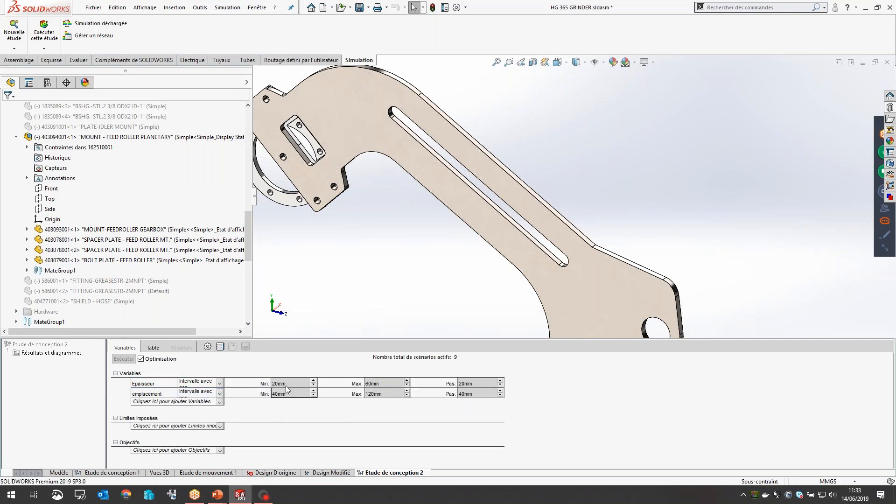
{"action": "left_click", "coordinate": [207, 385]}
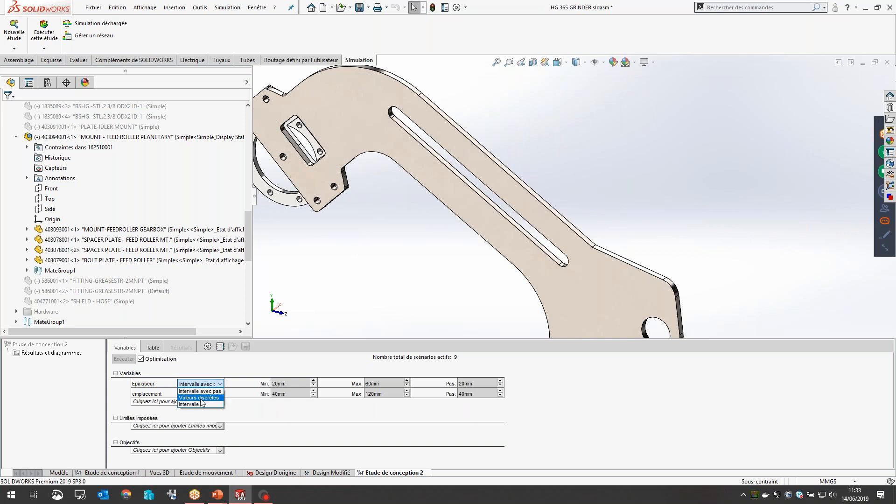
{"action": "left_click", "coordinate": [205, 401]}
{"action": "left_click", "coordinate": [217, 393]}
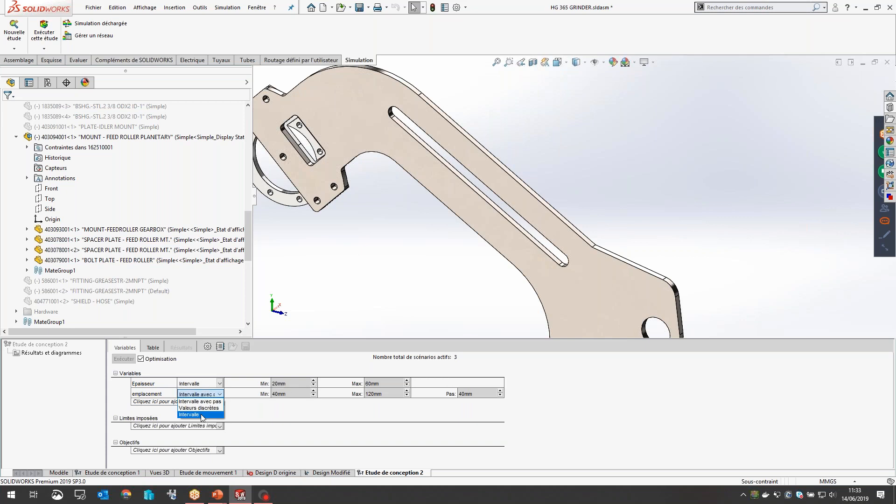
{"action": "left_click", "coordinate": [206, 410]}
Step: Set the maximum of the emplacement variable to 100 mm
{"action": "left_click", "coordinate": [290, 385]}
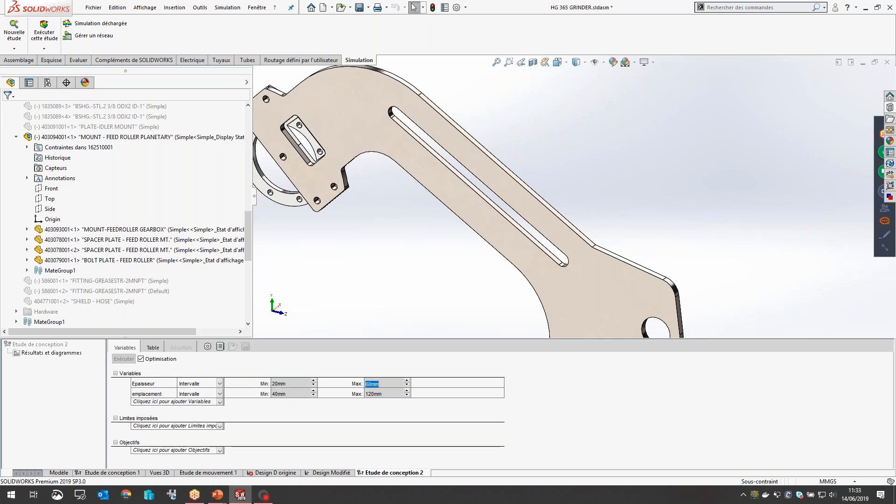
{"action": "left_click", "coordinate": [294, 394]}
{"action": "left_click", "coordinate": [388, 394]}
{"action": "type", "text": "100"}
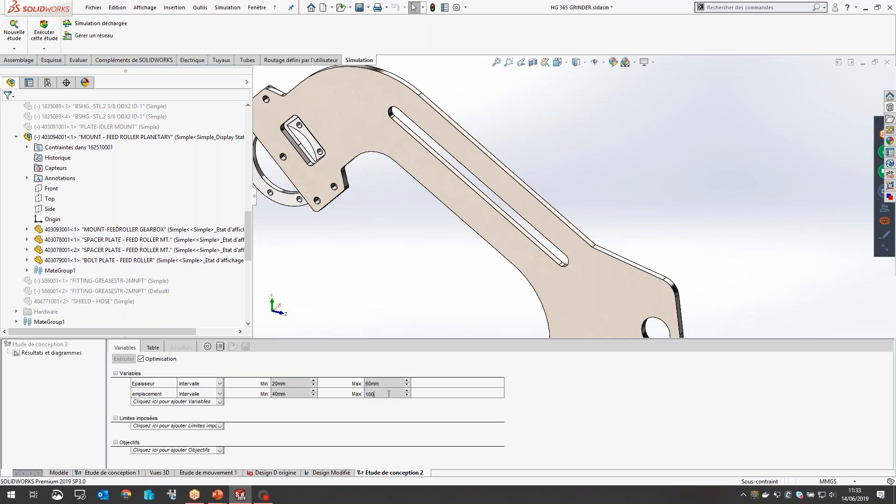
{"action": "left_click", "coordinate": [357, 404]}
Step: Add a constraint with a new simulation data sensor for the model's maximum von Mises stress in N/mm^2 (MPa)
{"action": "left_click", "coordinate": [190, 428]}
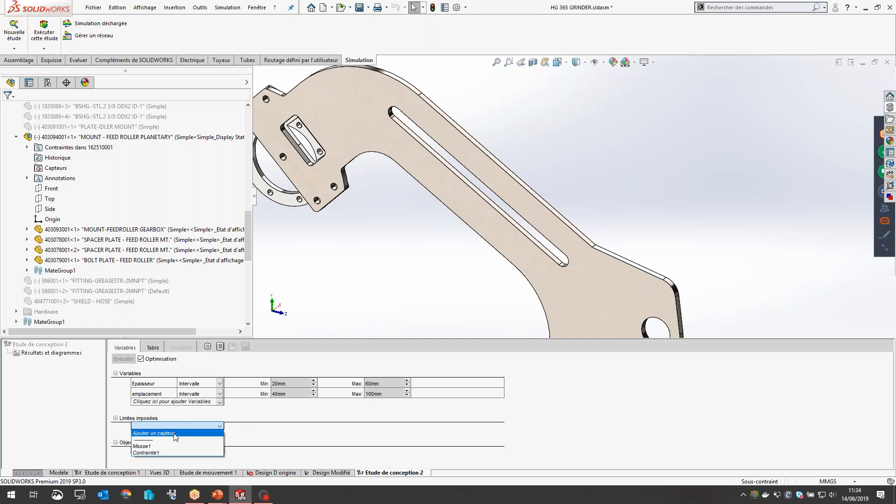
{"action": "left_click", "coordinate": [175, 434]}
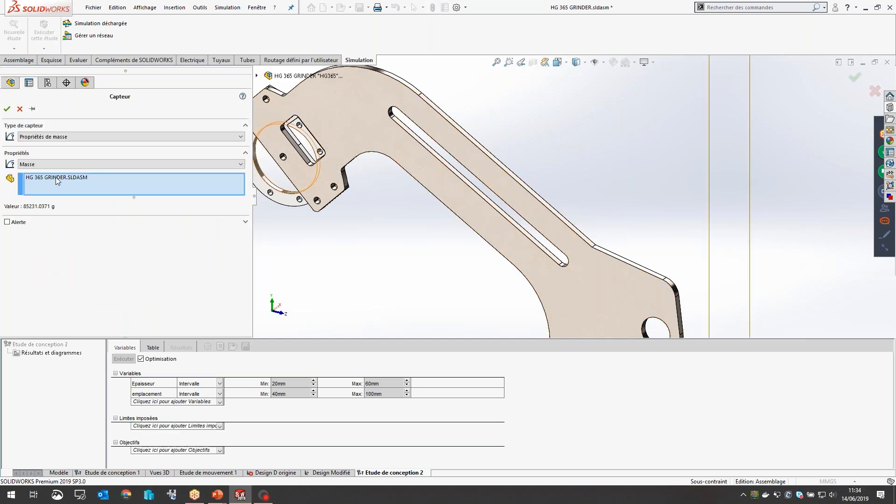
{"action": "left_click", "coordinate": [40, 137]}
{"action": "left_click", "coordinate": [40, 147]}
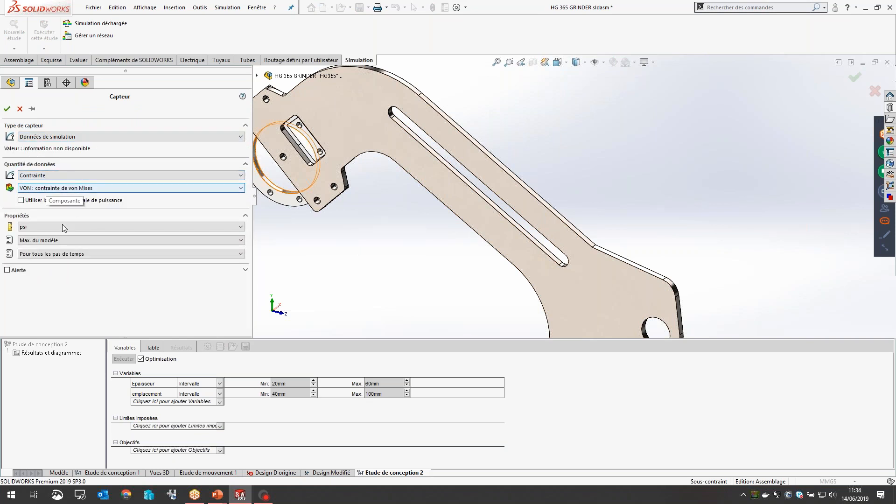
{"action": "left_click", "coordinate": [47, 227]}
{"action": "left_click", "coordinate": [44, 256]}
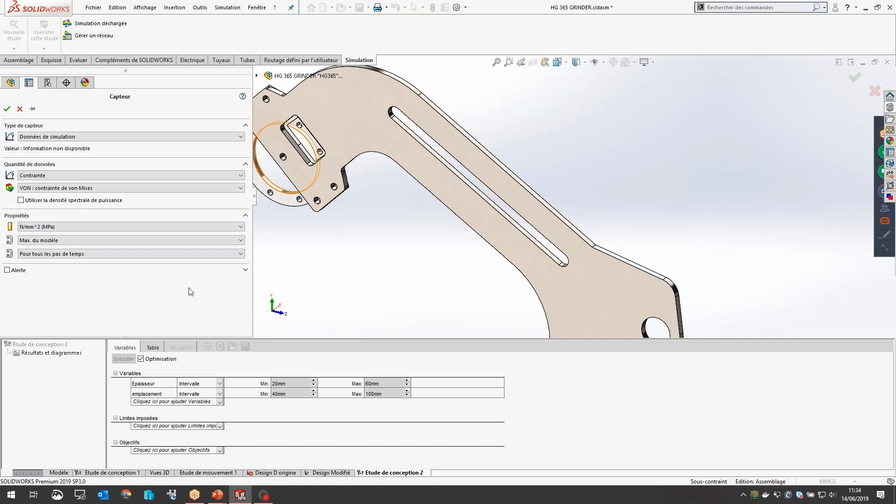
{"action": "left_click", "coordinate": [6, 108]}
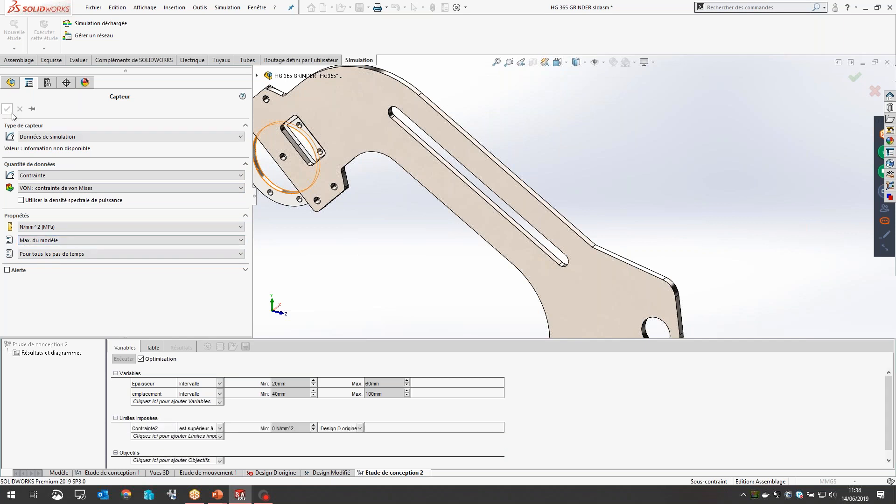
Step: Require the stress constraint to be less than 180 N/mm^2, evaluated in the study "Design Modifié"
{"action": "left_click", "coordinate": [201, 428]}
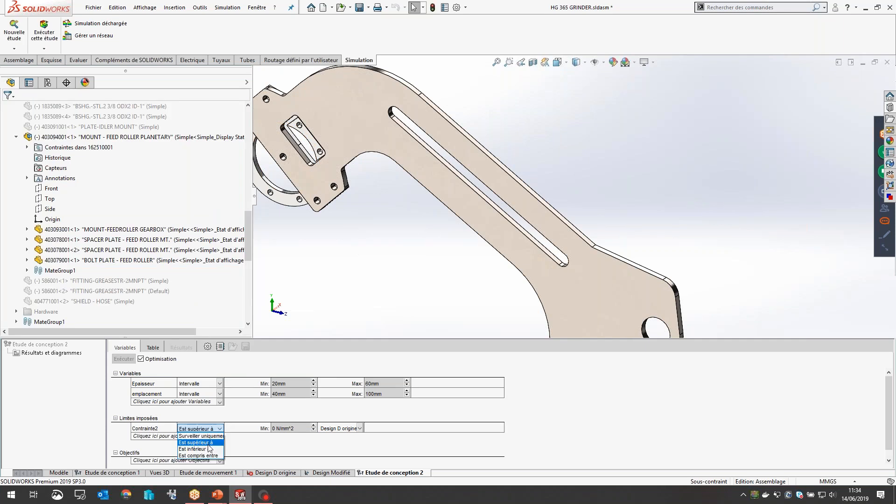
{"action": "left_click", "coordinate": [208, 451]}
{"action": "double_click", "coordinate": [273, 428]}
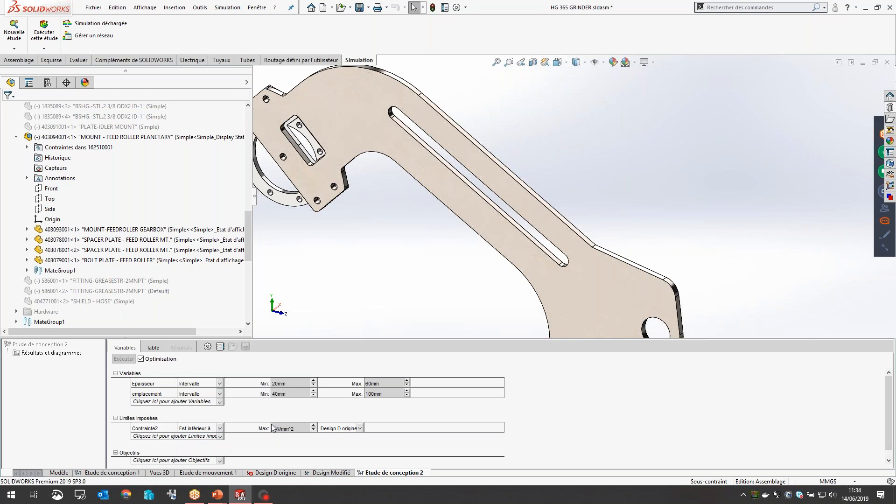
{"action": "type", "text": "170"}
{"action": "left_click", "coordinate": [278, 429]}
{"action": "left_click", "coordinate": [278, 428]}
{"action": "key", "text": "BackSpace"}
{"action": "type", "text": "80"}
{"action": "scroll", "coordinate": [613, 434], "scroll_direction": "down", "scroll_amount": 1}
{"action": "left_click", "coordinate": [355, 419]}
{"action": "left_click", "coordinate": [336, 434]}
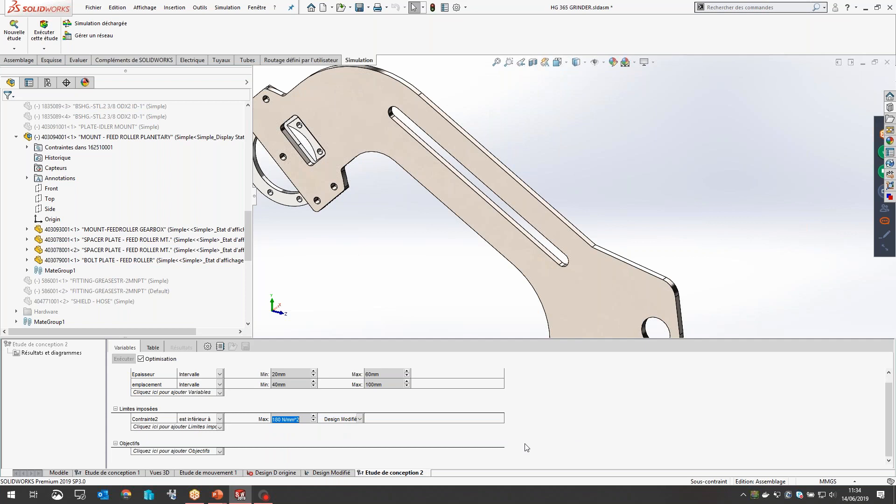
Step: Add a mass sensor for the whole HG 365 GRINDER assembly as the goal and set it to "Minimiser"
{"action": "left_click", "coordinate": [159, 451]}
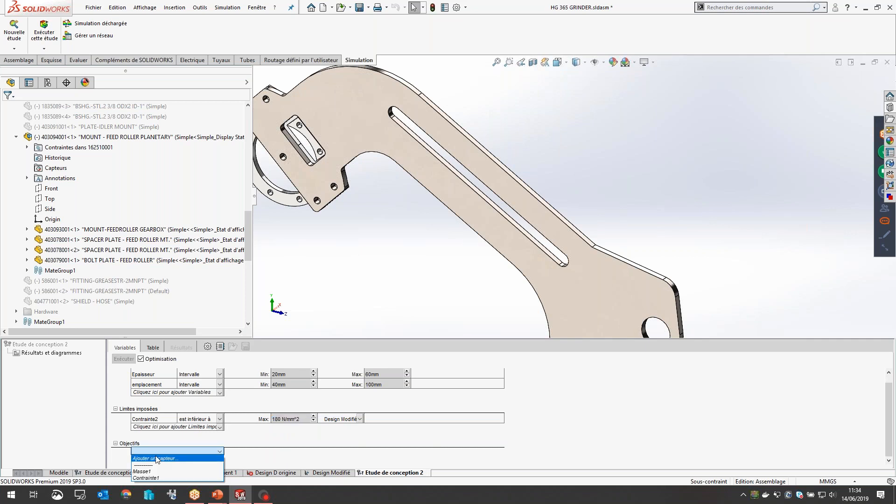
{"action": "left_click", "coordinate": [157, 459]}
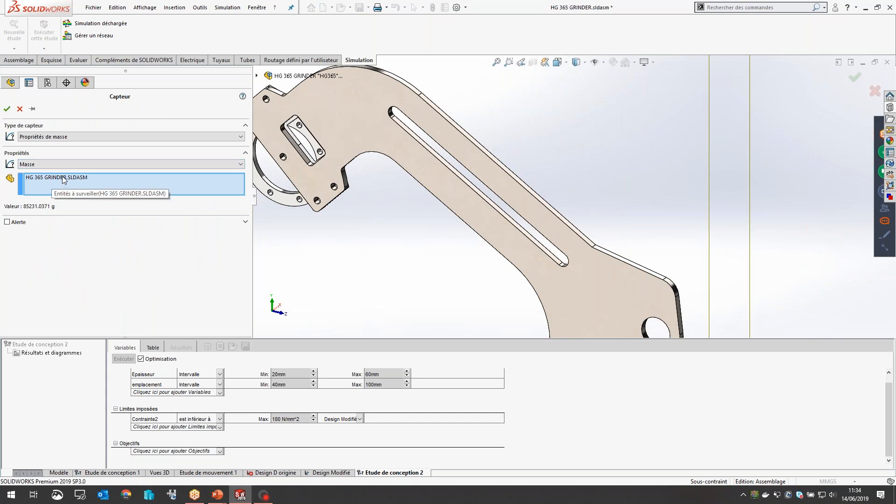
{"action": "left_click", "coordinate": [7, 109]}
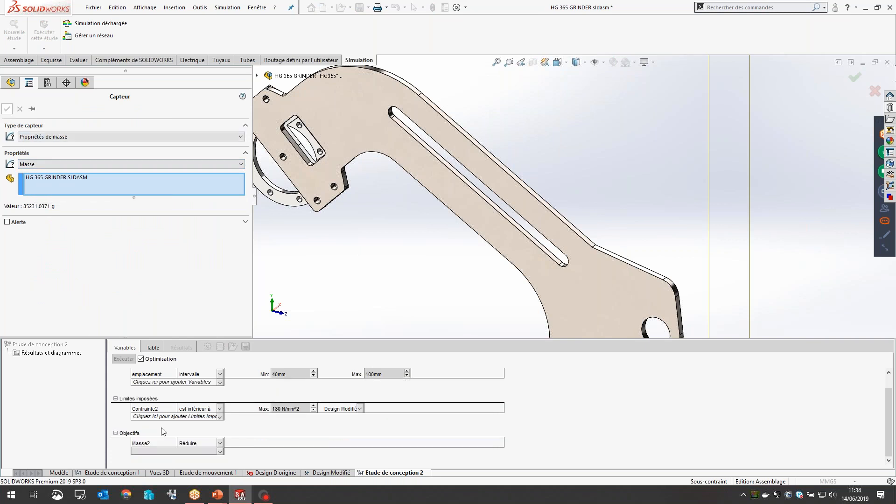
{"action": "left_click", "coordinate": [220, 443]}
{"action": "left_click", "coordinate": [213, 453]}
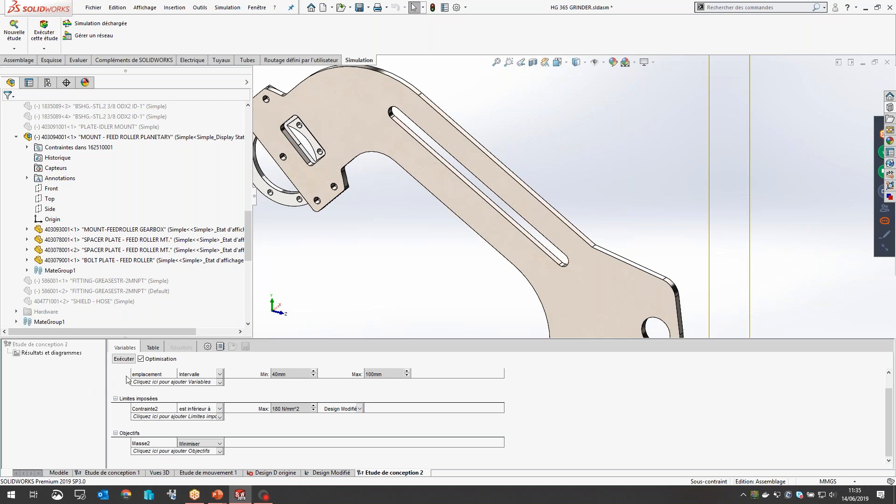
Step: Run the design optimisation study and switch to the PowerPoint slideshow
{"action": "left_click", "coordinate": [123, 359]}
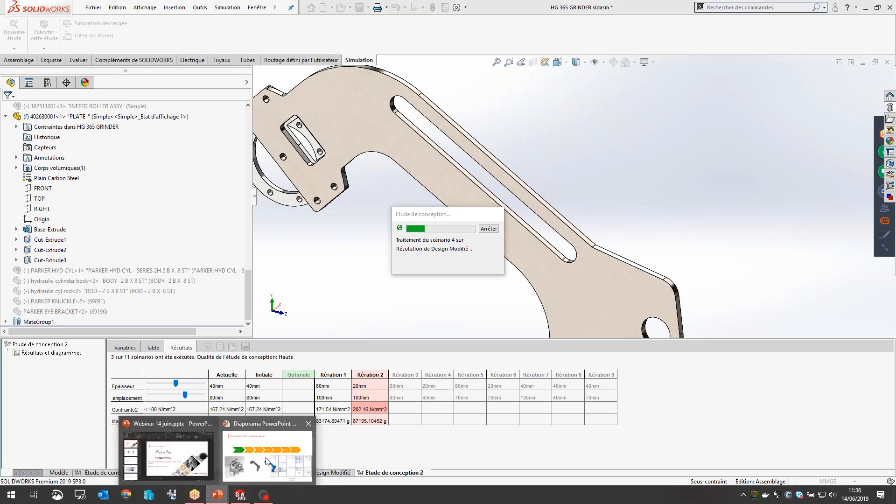
{"action": "left_click", "coordinate": [267, 462]}
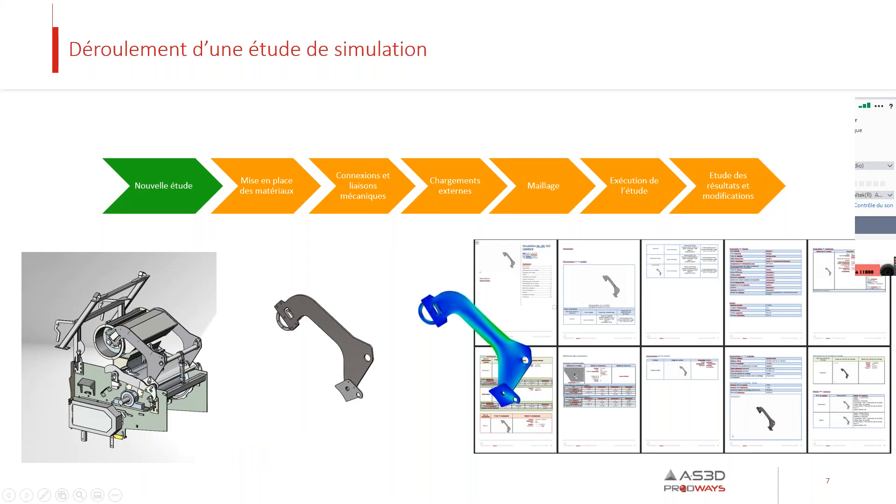
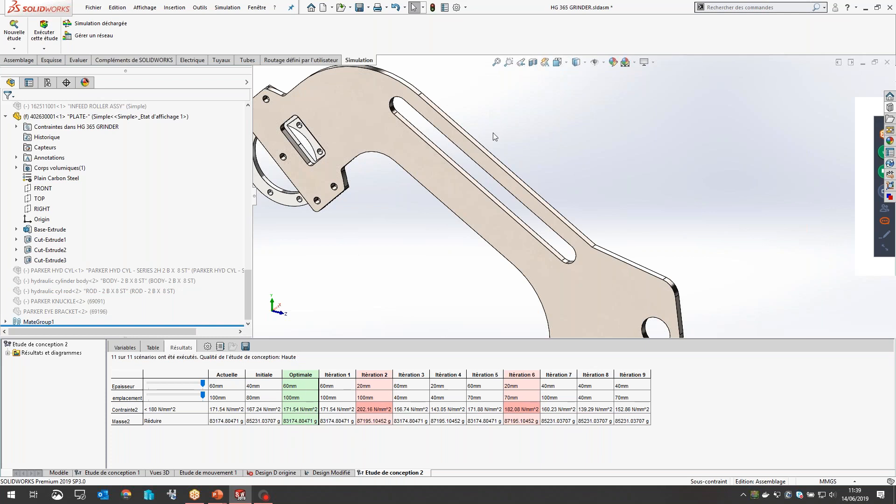
Step: Inspect the optimised slot in the feed roller arm plate from several angles and distances
{"action": "middle_click_drag", "start_coordinate": [490, 135], "coordinate": [502, 156]}
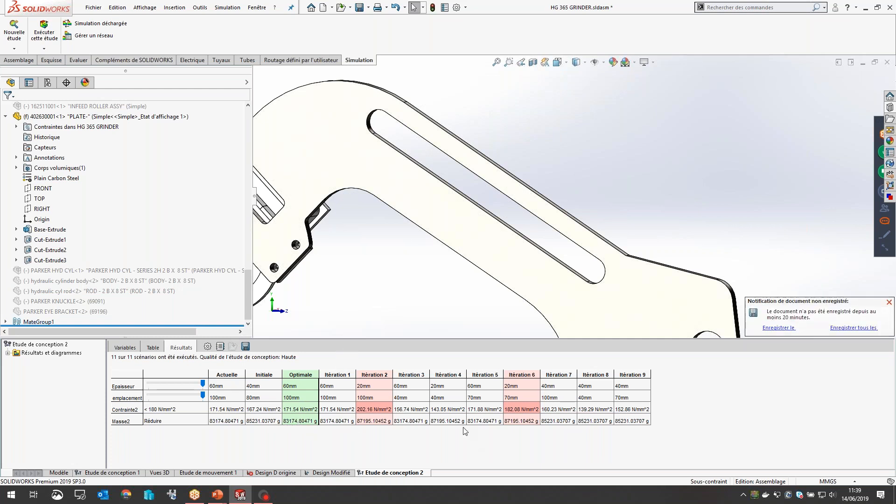
{"action": "mouse_move", "coordinate": [467, 304]}
{"action": "middle_mouse_down"}
{"action": "mouse_move", "coordinate": [464, 261]}
{"action": "mouse_move", "coordinate": [480, 185]}
{"action": "mouse_move", "coordinate": [456, 146]}
{"action": "middle_mouse_up"}
{"action": "scroll", "coordinate": [477, 187], "scroll_direction": "down", "scroll_amount": 2}
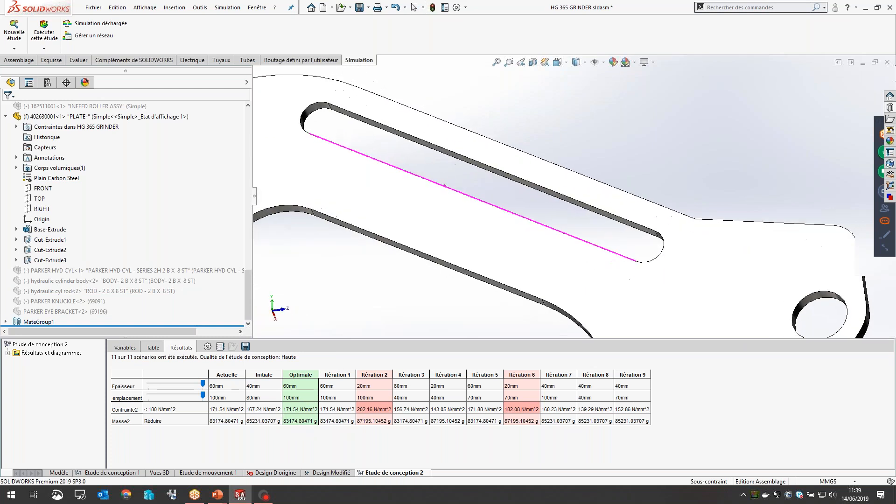
{"action": "scroll", "coordinate": [348, 140], "scroll_direction": "down", "scroll_amount": 1}
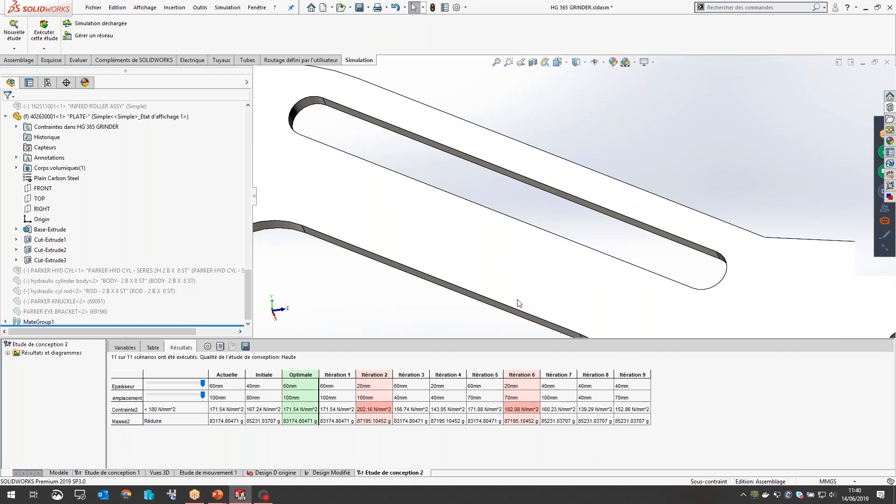
{"action": "scroll", "coordinate": [522, 298], "scroll_direction": "up", "scroll_amount": 5}
{"action": "scroll", "coordinate": [510, 285], "scroll_direction": "down", "scroll_amount": 5}
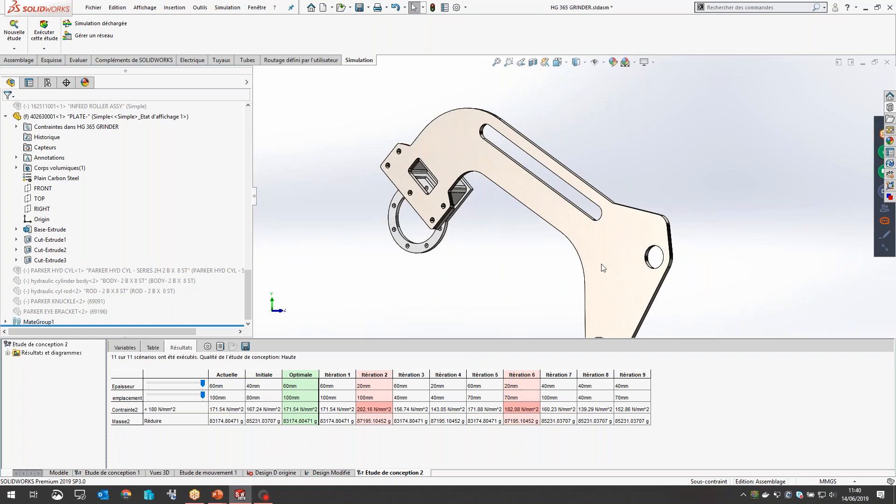
{"action": "scroll", "coordinate": [505, 181], "scroll_direction": "up", "scroll_amount": 1}
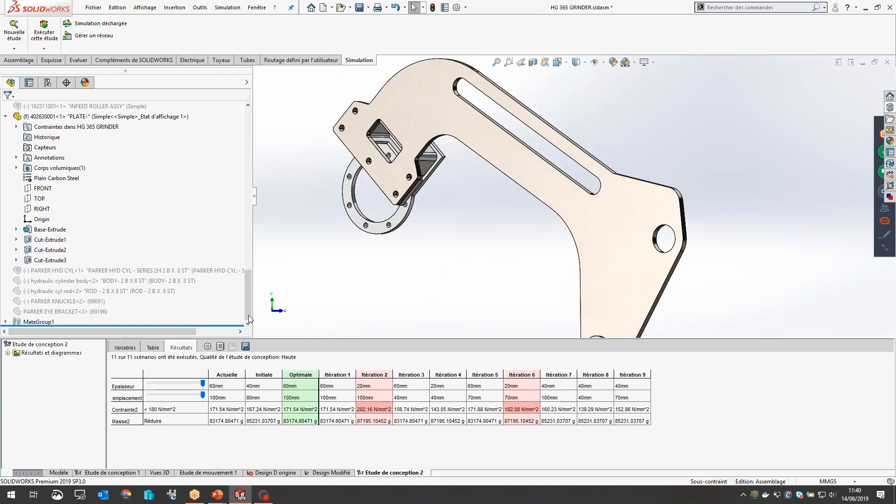
{"action": "mouse_move", "coordinate": [586, 197]}
{"action": "middle_mouse_down"}
{"action": "mouse_move", "coordinate": [582, 221]}
{"action": "mouse_move", "coordinate": [581, 199]}
{"action": "middle_mouse_up"}
{"action": "scroll", "coordinate": [580, 198], "scroll_direction": "up", "scroll_amount": 3}
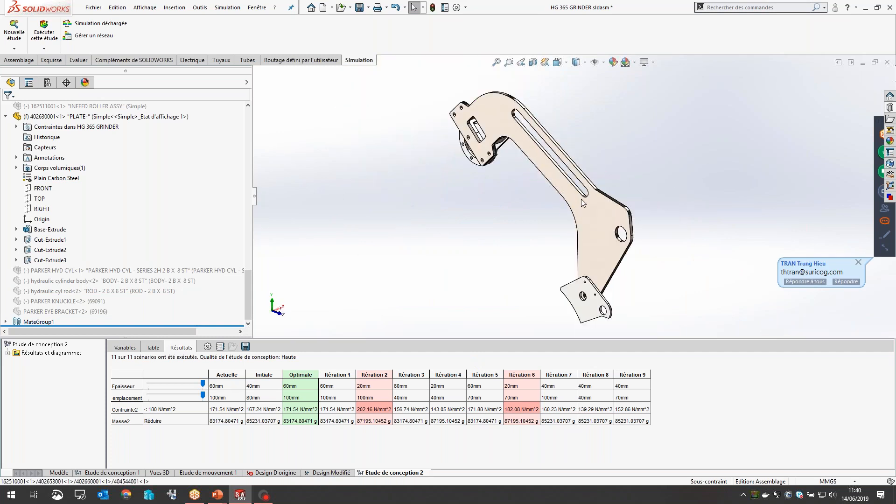
{"action": "scroll", "coordinate": [581, 199], "scroll_direction": "down", "scroll_amount": 1}
{"action": "left_click", "coordinate": [857, 262]}
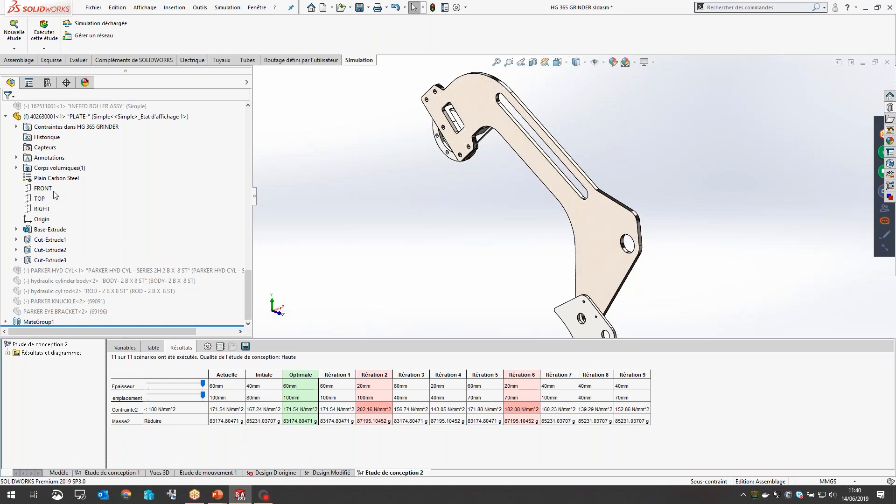
Step: Create a new fatigue study with variable-amplitude loading
{"action": "left_click", "coordinate": [14, 32]}
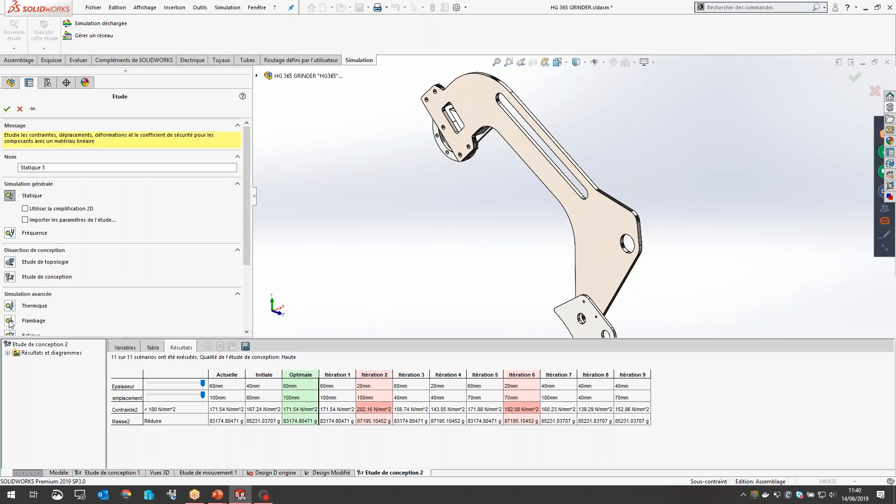
{"action": "scroll", "coordinate": [10, 332], "scroll_direction": "down", "scroll_amount": 2}
{"action": "left_click", "coordinate": [9, 278]}
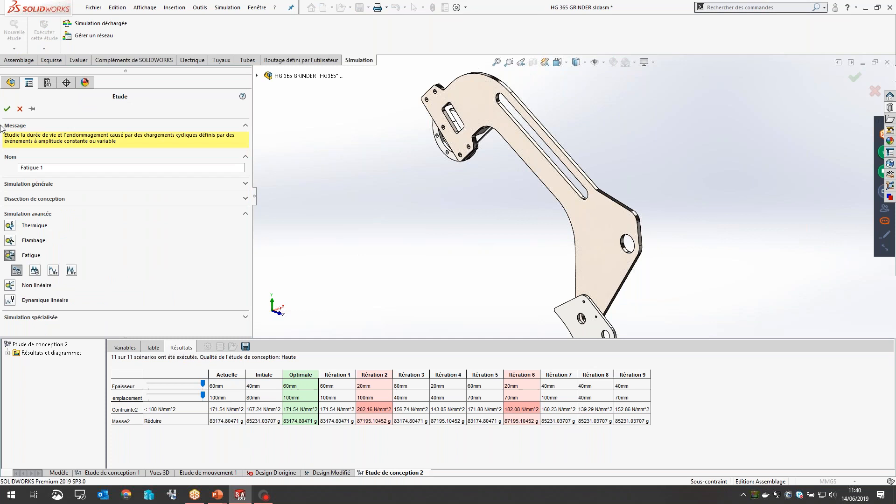
{"action": "left_click", "coordinate": [34, 270]}
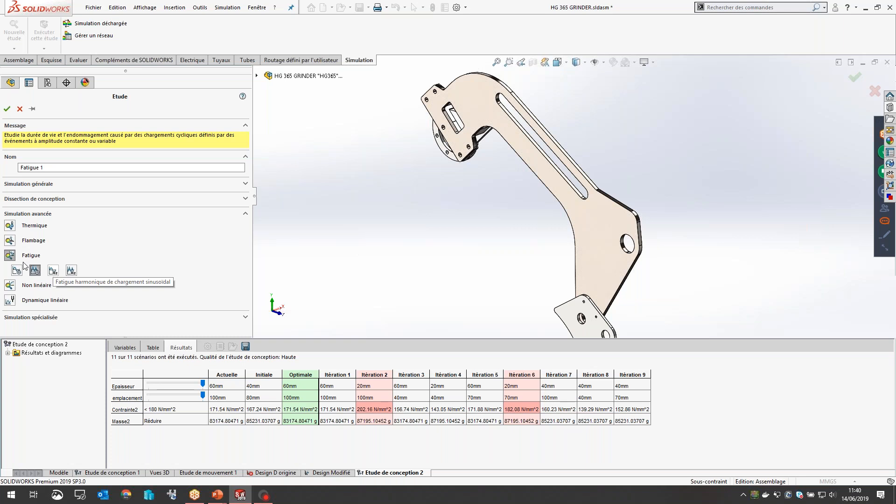
{"action": "left_click", "coordinate": [7, 109]}
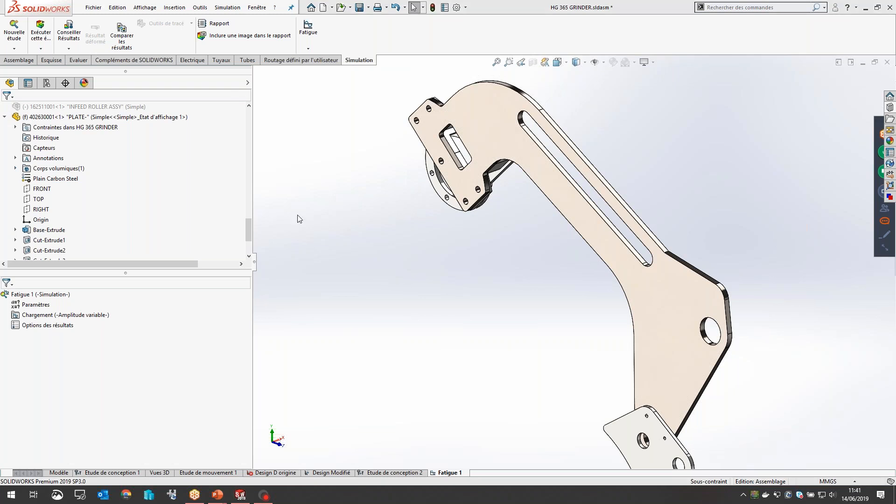
Step: Add a variable-amplitude event to the fatigue study's loading and open its load history curve definition
{"action": "left_click", "coordinate": [40, 294]}
{"action": "right_click", "coordinate": [42, 314]}
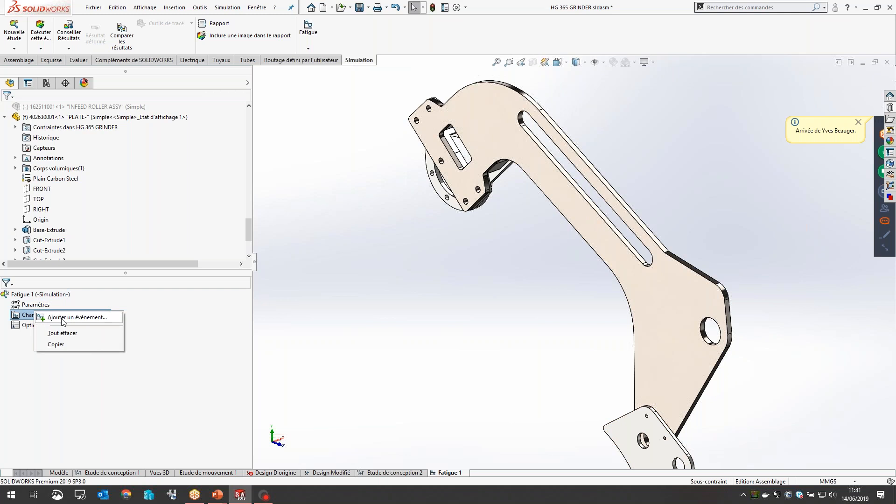
{"action": "left_click", "coordinate": [64, 317]}
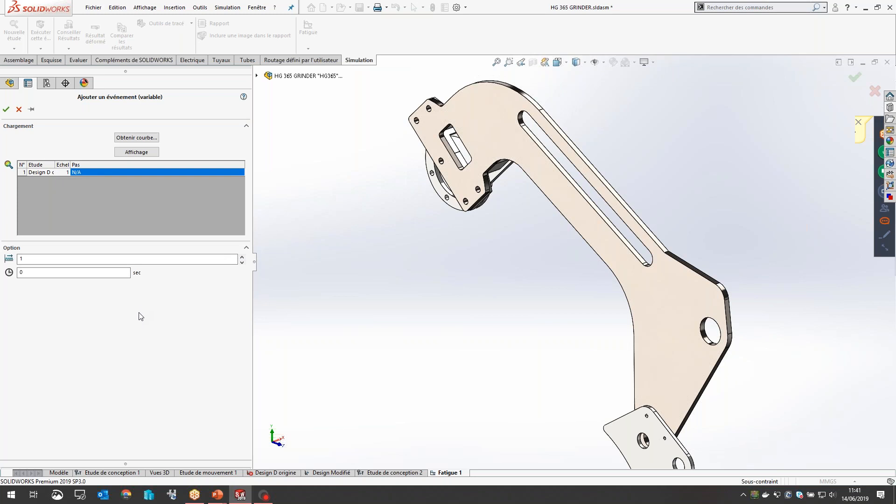
{"action": "left_click", "coordinate": [137, 138]}
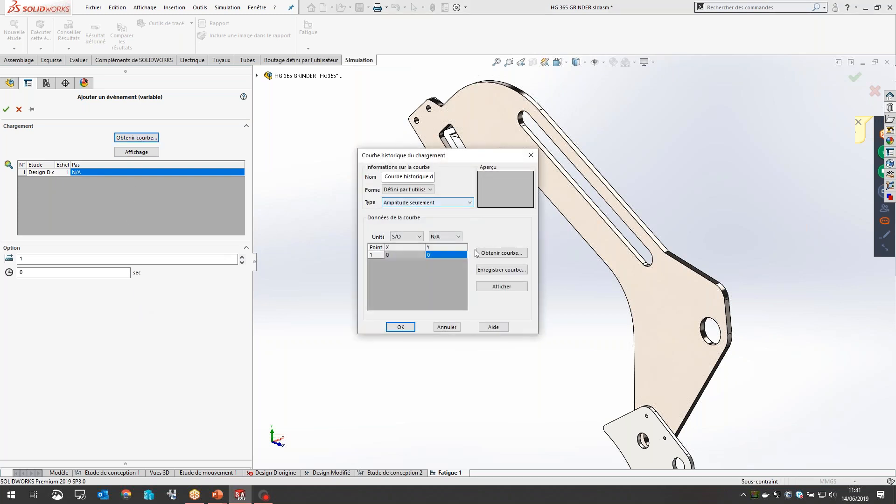
Step: Copy all the data points from "all-Fatigue curve.txt" in the Work\Webinar folder and return to the load history curve definition
{"action": "key", "text": "super+e"}
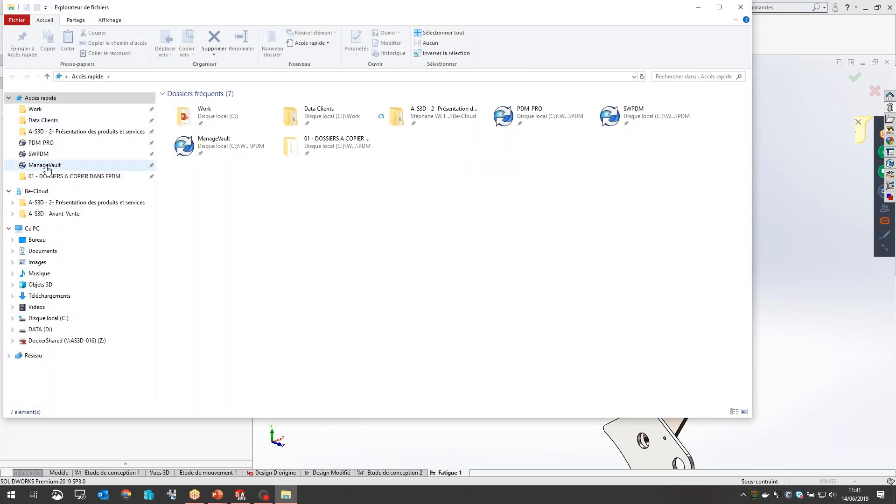
{"action": "left_click", "coordinate": [37, 109]}
{"action": "left_click", "coordinate": [202, 213]}
{"action": "double_click", "coordinate": [202, 213]}
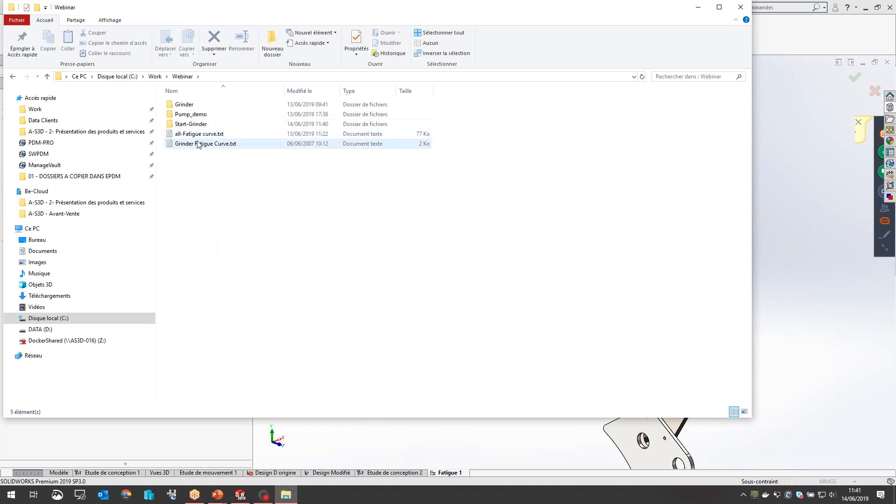
{"action": "double_click", "coordinate": [208, 135]}
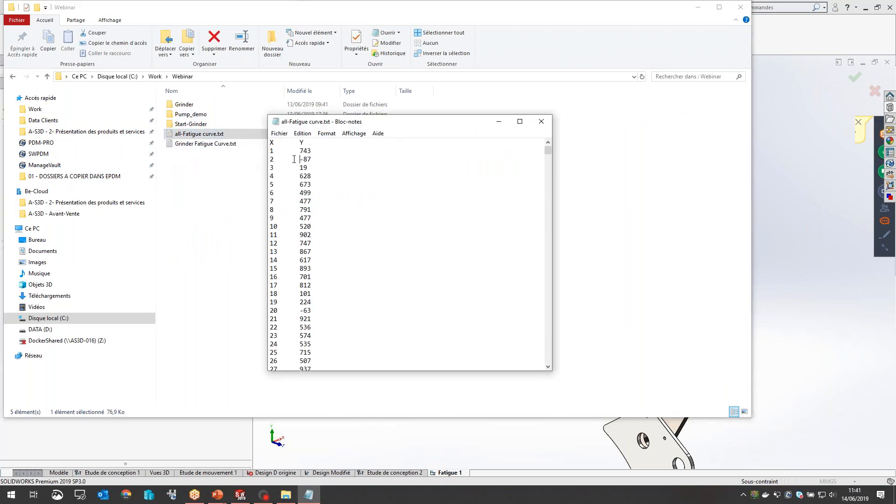
{"action": "key", "text": "ctrl+a"}
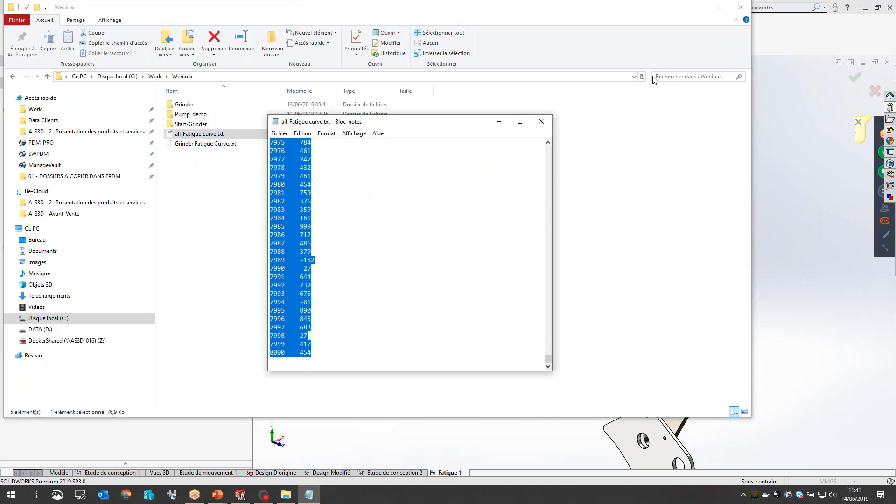
{"action": "left_click", "coordinate": [699, 7]}
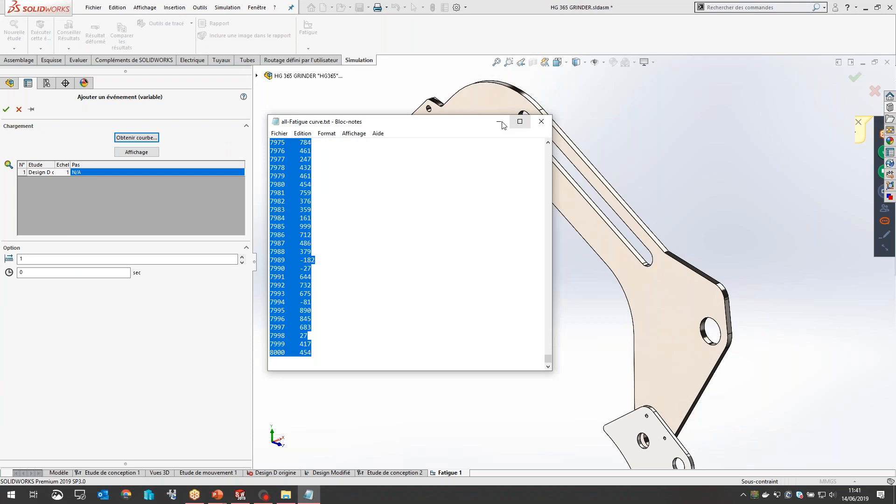
{"action": "left_click", "coordinate": [501, 121]}
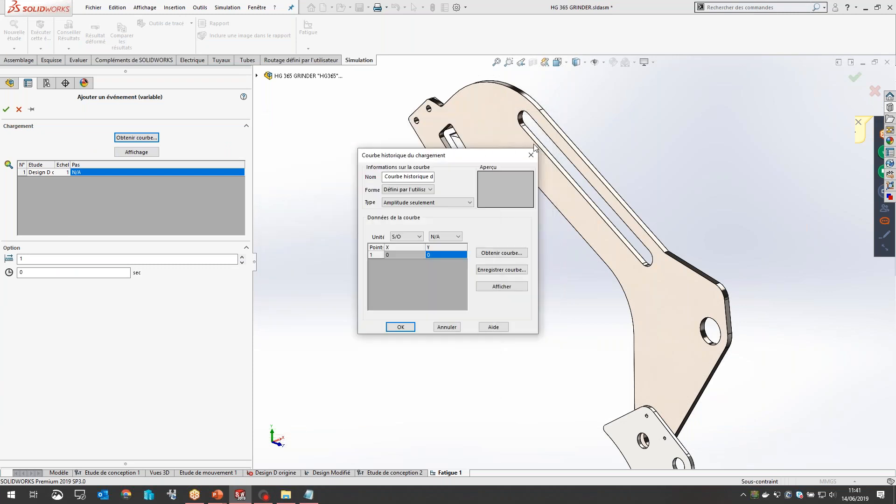
Step: Paste the copied points into the load history curve, accept using only the first 5000 points, and validate the curve
{"action": "left_click", "coordinate": [415, 254]}
{"action": "key", "text": "ctrl+v"}
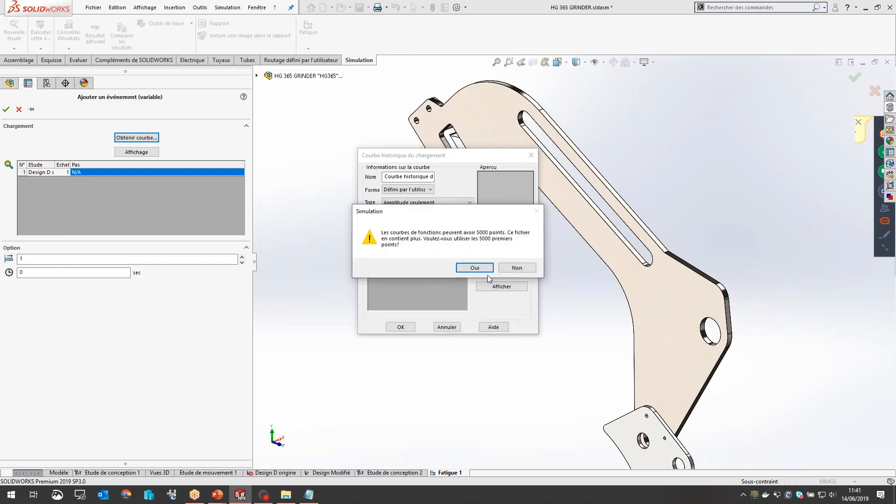
{"action": "left_click", "coordinate": [482, 270]}
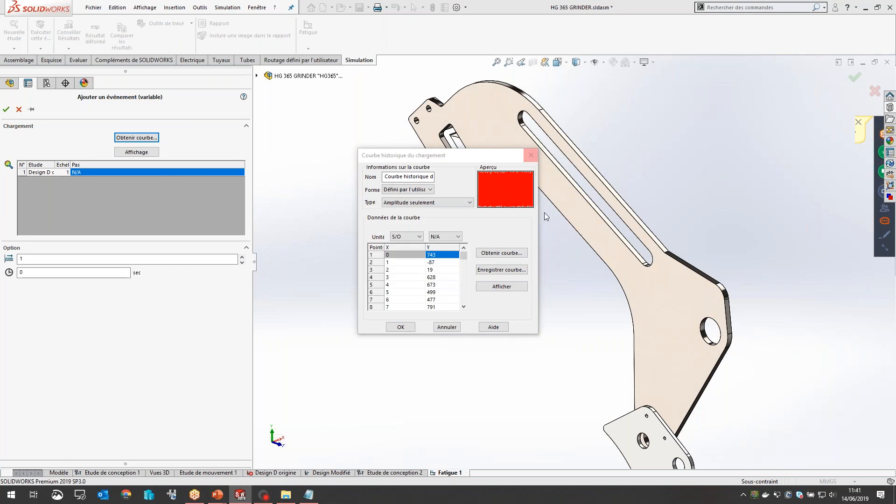
{"action": "key", "text": "Return"}
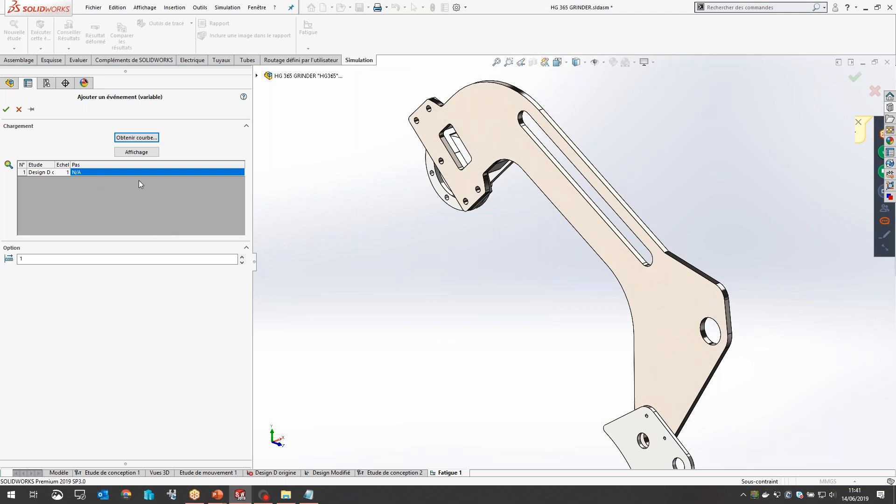
Step: Assign the study "Design Modifié" to the fatigue event and validate the event
{"action": "double_click", "coordinate": [55, 165]}
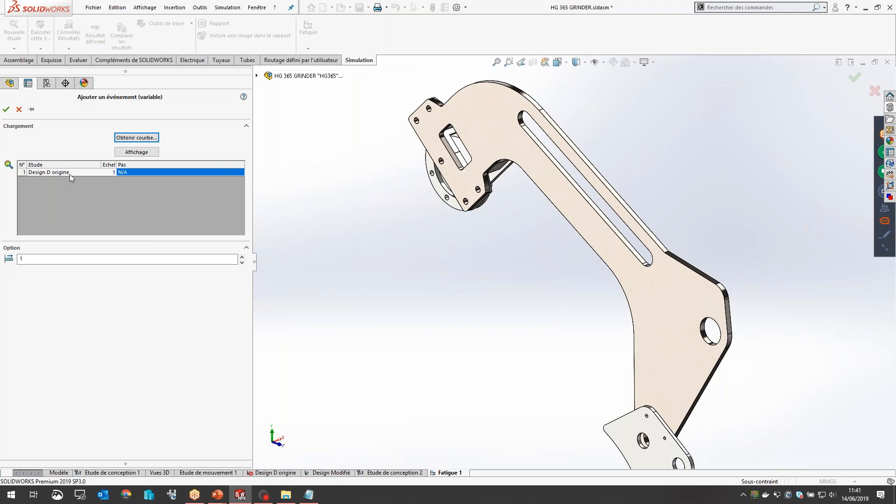
{"action": "left_click", "coordinate": [71, 173]}
{"action": "left_click", "coordinate": [99, 171]}
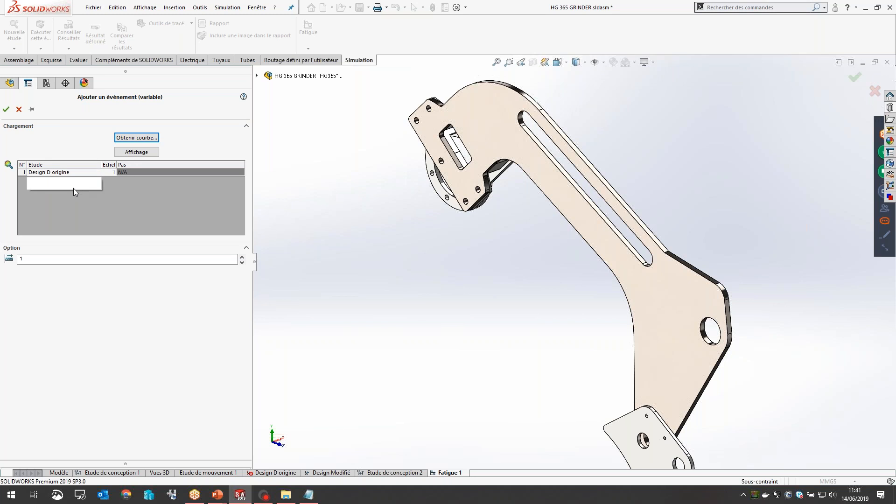
{"action": "left_click", "coordinate": [77, 187]}
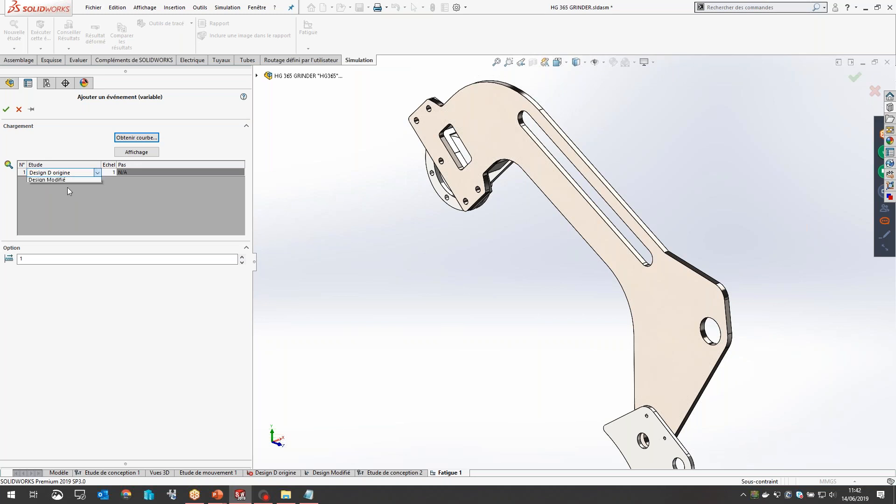
{"action": "left_click", "coordinate": [57, 210]}
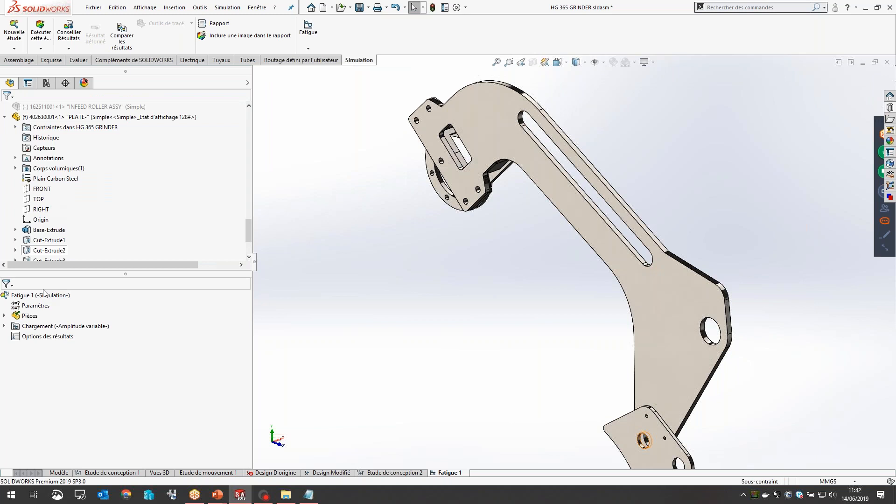
Step: Run the fatigue study and format the damage plot's legend as floating numbers with 0 decimals
{"action": "right_click", "coordinate": [41, 297]}
{"action": "left_click", "coordinate": [54, 306]}
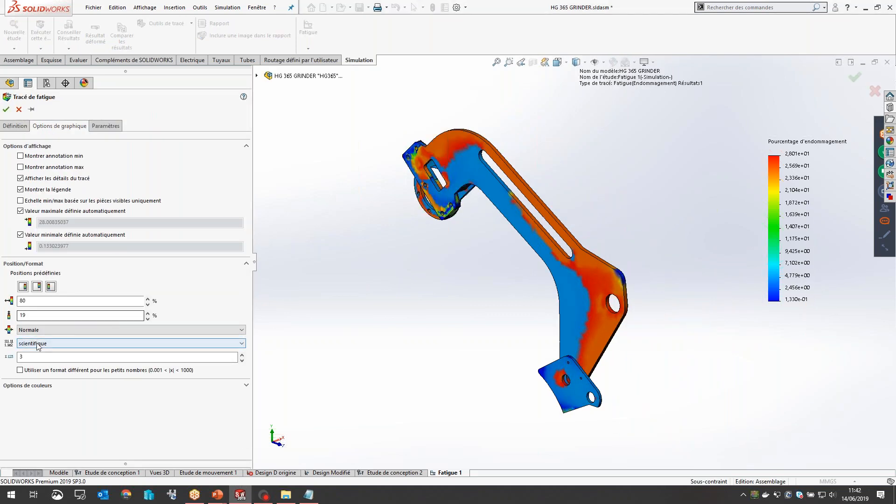
{"action": "left_click", "coordinate": [38, 345]}
{"action": "left_click", "coordinate": [40, 358]}
{"action": "left_click", "coordinate": [242, 360]}
{"action": "left_click", "coordinate": [242, 360]}
{"action": "left_click", "coordinate": [242, 360]}
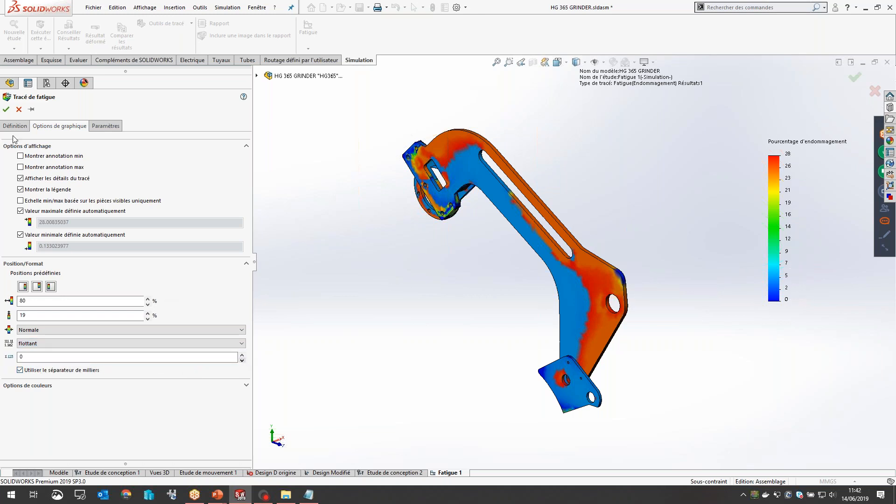
{"action": "key", "text": "Return"}
Step: Examine the damage percentage distribution on the arm, especially around the slot and the pivot hole
{"action": "scroll", "coordinate": [561, 275], "scroll_direction": "down", "scroll_amount": 3}
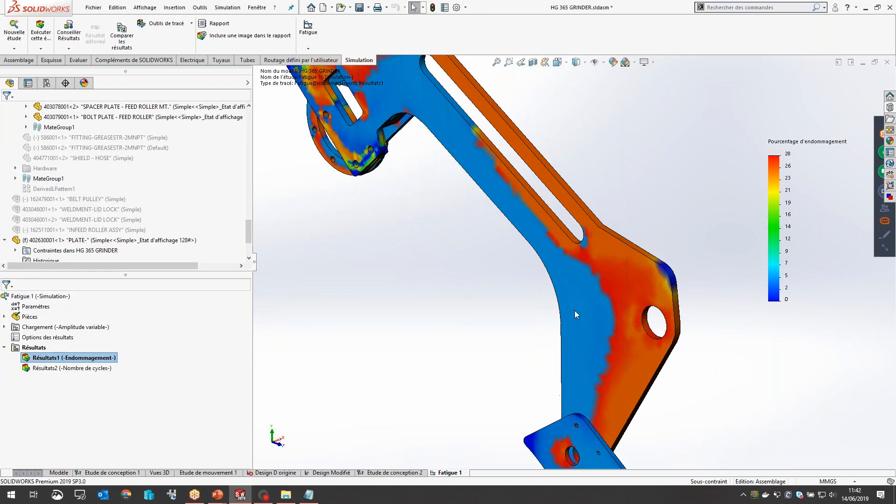
{"action": "scroll", "coordinate": [668, 237], "scroll_direction": "up", "scroll_amount": 4}
{"action": "scroll", "coordinate": [666, 237], "scroll_direction": "down", "scroll_amount": 3}
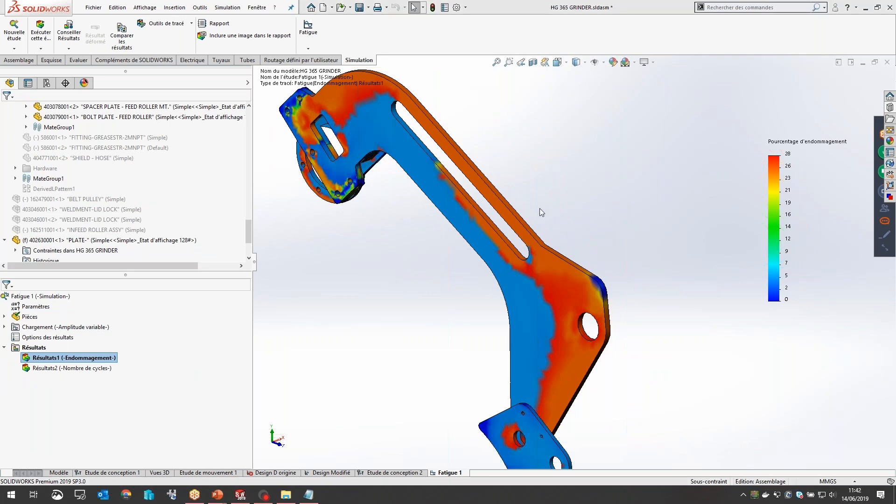
{"action": "middle_click_drag", "start_coordinate": [567, 197], "coordinate": [561, 227]}
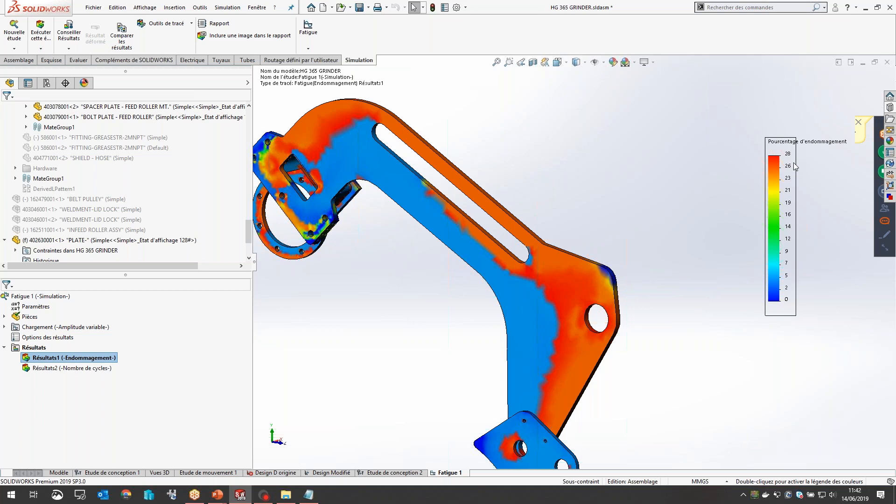
{"action": "scroll", "coordinate": [521, 279], "scroll_direction": "down", "scroll_amount": 3}
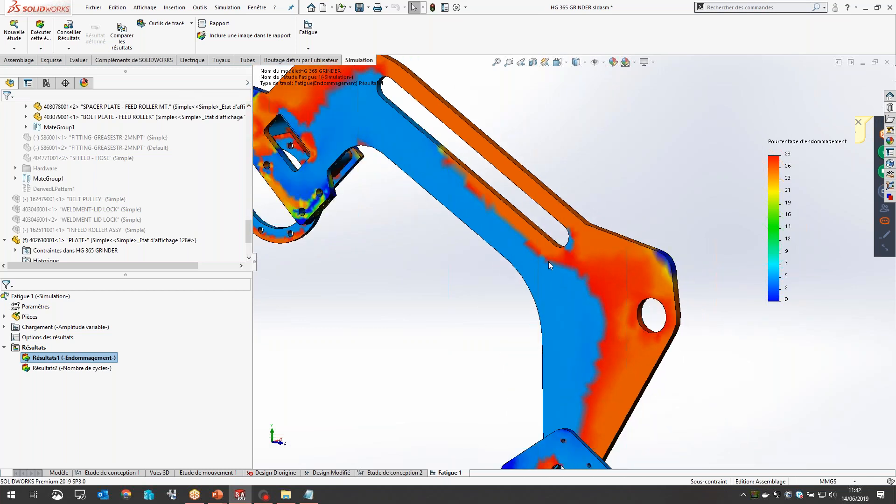
{"action": "scroll", "coordinate": [548, 261], "scroll_direction": "up", "scroll_amount": 3}
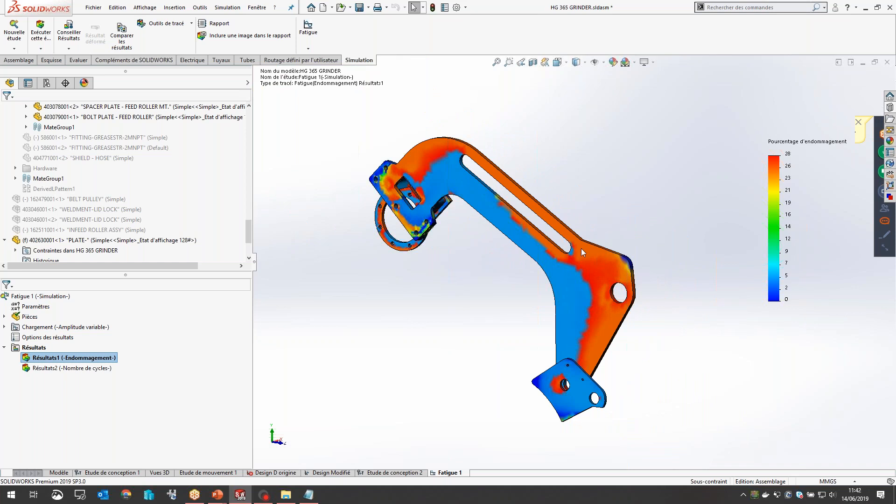
{"action": "scroll", "coordinate": [603, 255], "scroll_direction": "down", "scroll_amount": 2}
{"action": "scroll", "coordinate": [631, 249], "scroll_direction": "up", "scroll_amount": 2}
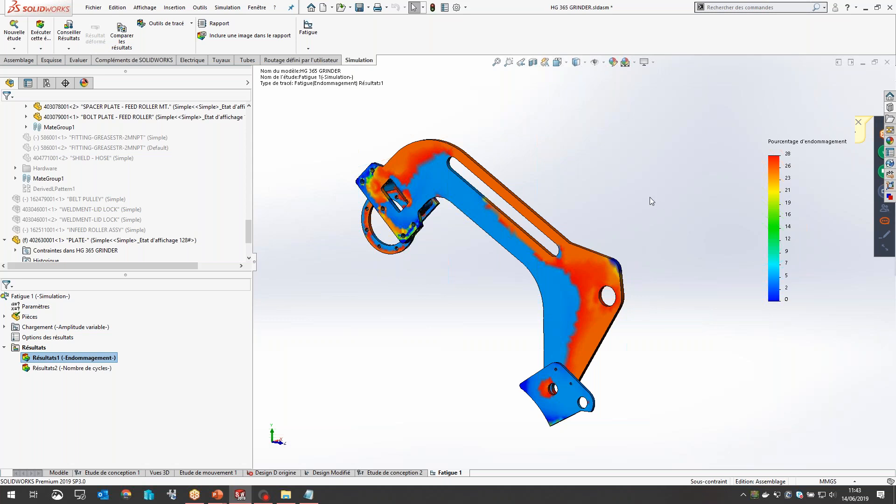
Step: Switch to the PowerPoint slideshow and advance to the "Rapport de simulation" slide
{"action": "key", "text": "alt+Tab"}
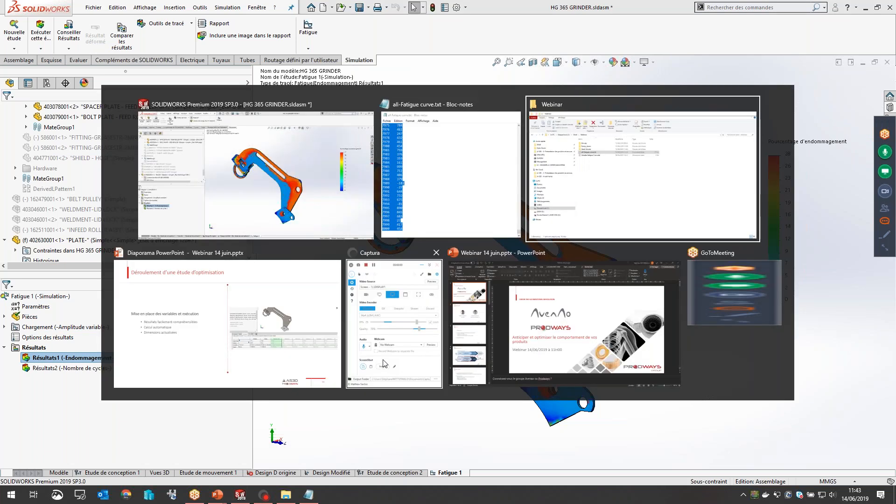
{"action": "key", "text": "Right"}
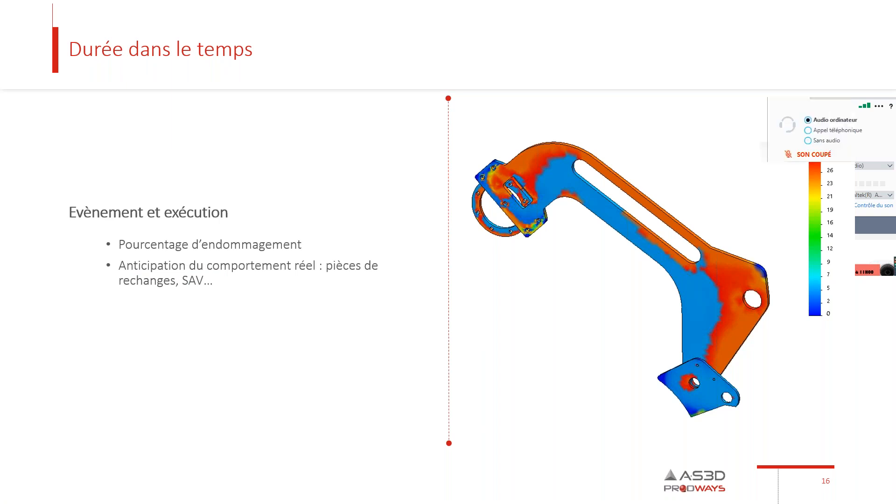
{"action": "key", "text": "Right"}
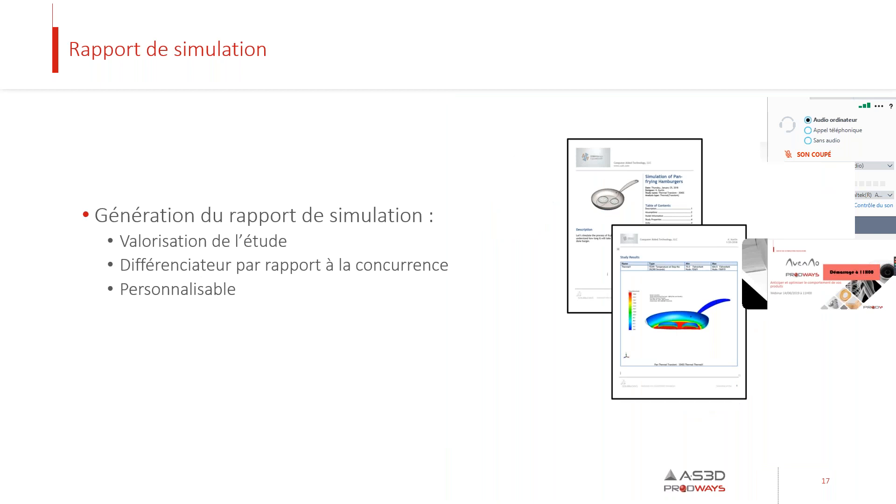
Step: Back in SOLIDWORKS, include a current-view close-up of the maximum von Mises stress area from the "Design Modifié" study in the report
{"action": "key", "text": "alt+Tab"}
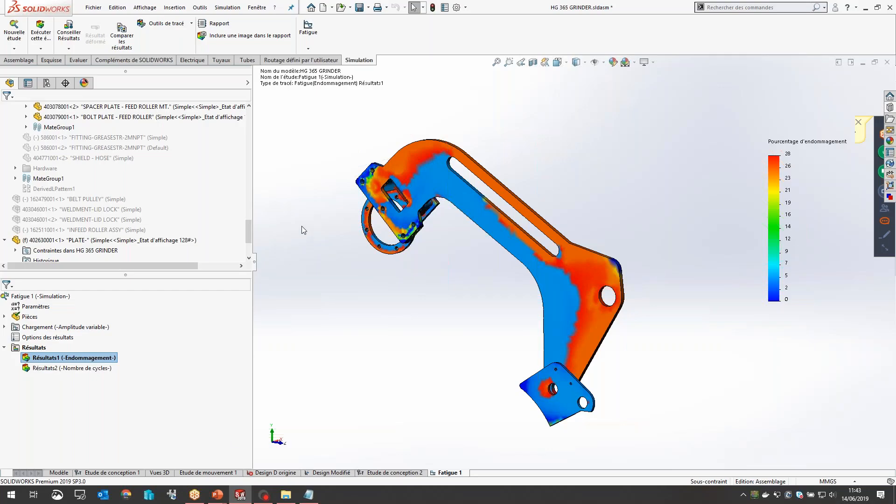
{"action": "left_click", "coordinate": [325, 474]}
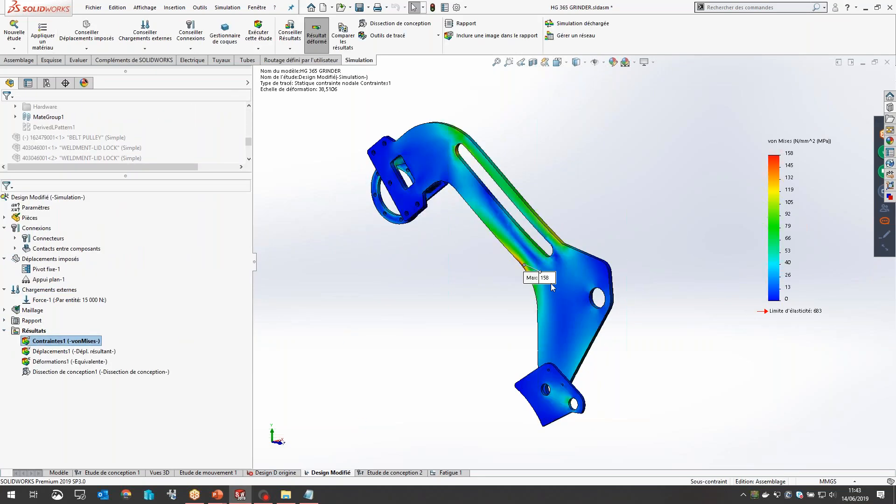
{"action": "scroll", "coordinate": [546, 268], "scroll_direction": "down", "scroll_amount": 8}
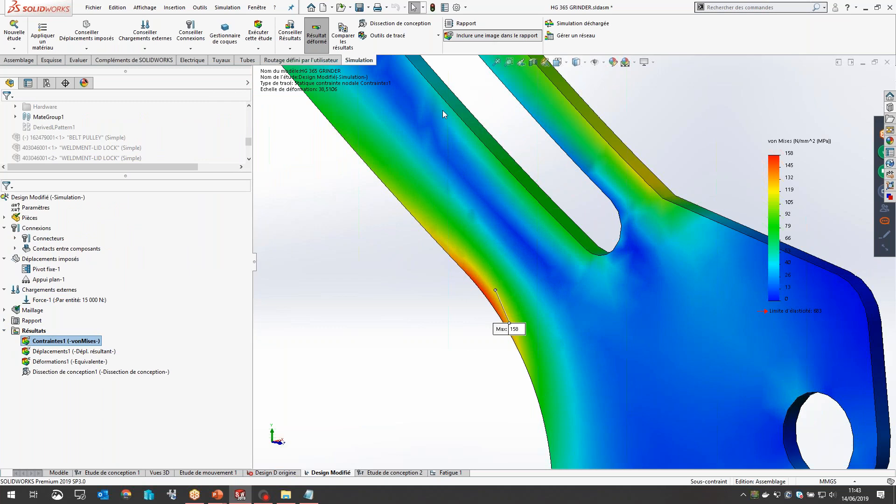
{"action": "left_click", "coordinate": [481, 37]}
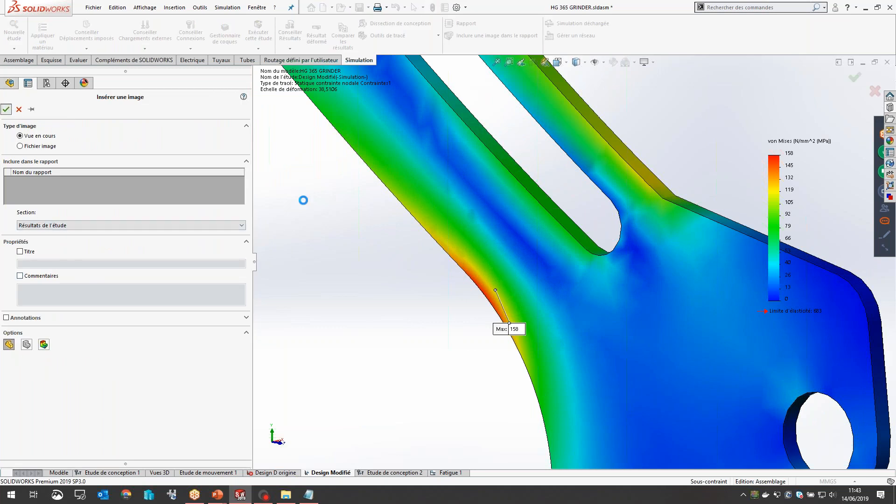
Step: Include a current-view close-up of the stress around the slot's upper rounded end in the report
{"action": "scroll", "coordinate": [533, 209], "scroll_direction": "down", "scroll_amount": 6}
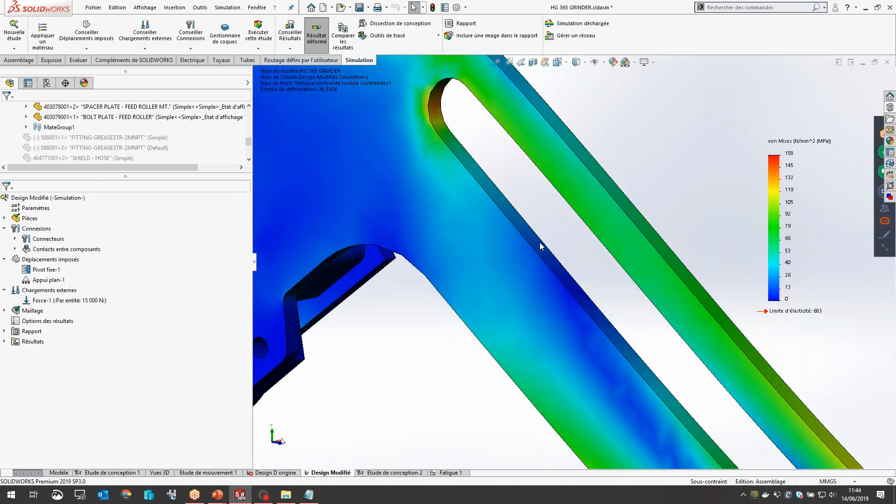
{"action": "middle_click_drag", "start_coordinate": [473, 92], "coordinate": [497, 198], "text": "ctrl"}
{"action": "scroll", "coordinate": [490, 192], "scroll_direction": "down", "scroll_amount": 3}
{"action": "scroll", "coordinate": [64, 148], "scroll_direction": "down", "scroll_amount": 3}
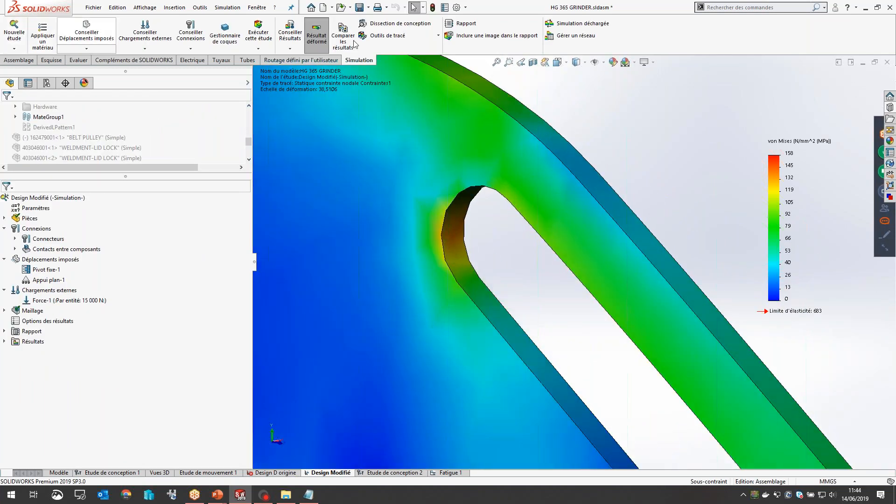
{"action": "left_click", "coordinate": [486, 36]}
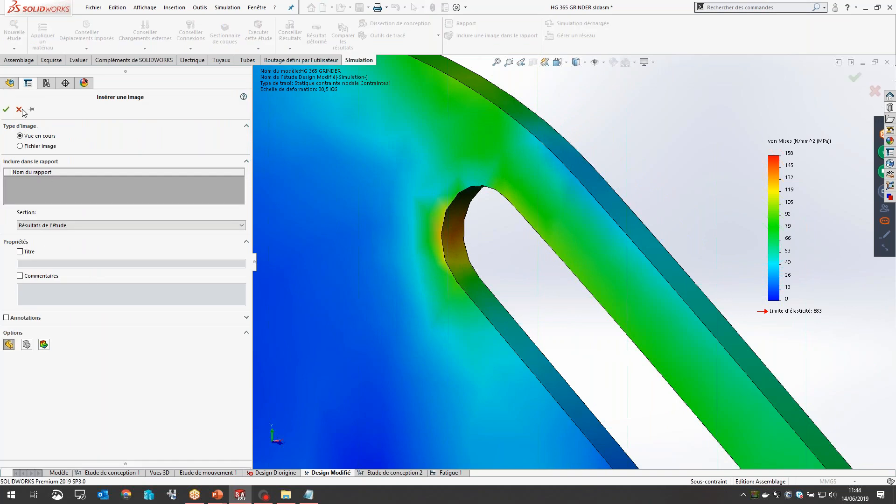
{"action": "left_click", "coordinate": [6, 110]}
Step: Publish the "Design Modifié" study report with the document name "HG 365 GRINDER-Design Modifié-rapport", keeping all report sections and existing images included
{"action": "scroll", "coordinate": [537, 345], "scroll_direction": "up", "scroll_amount": 5}
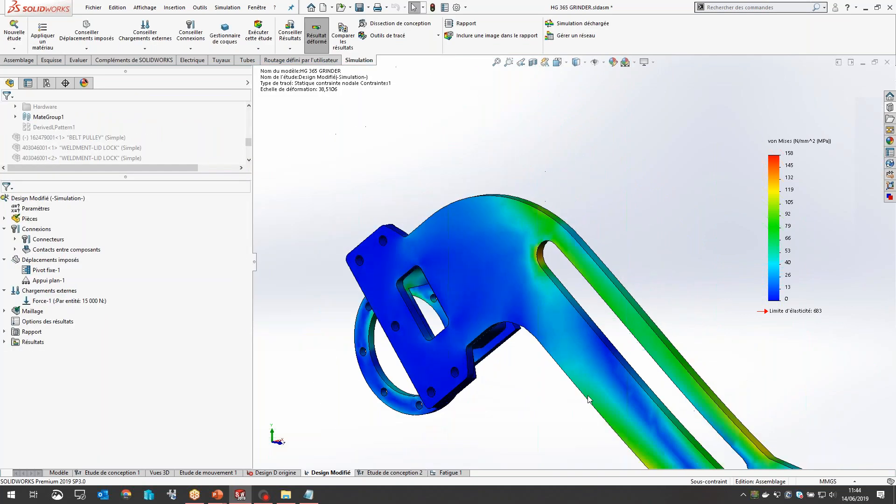
{"action": "scroll", "coordinate": [655, 426], "scroll_direction": "up", "scroll_amount": 6}
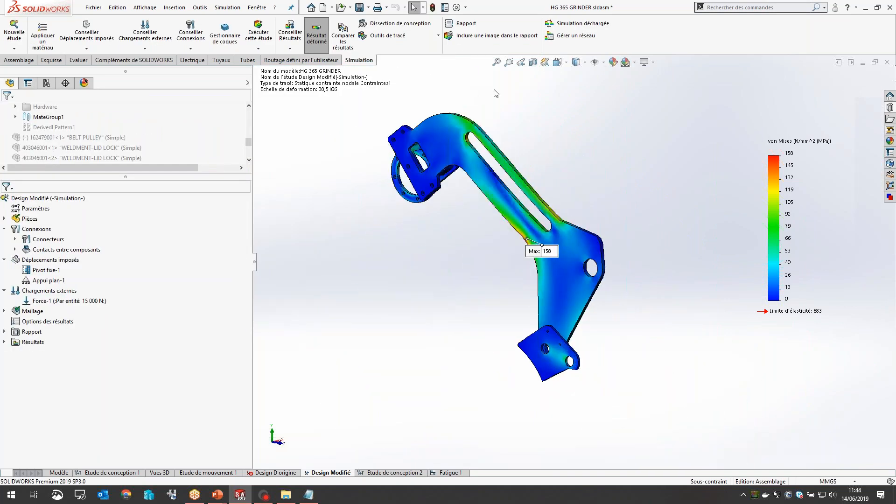
{"action": "left_click", "coordinate": [466, 24]}
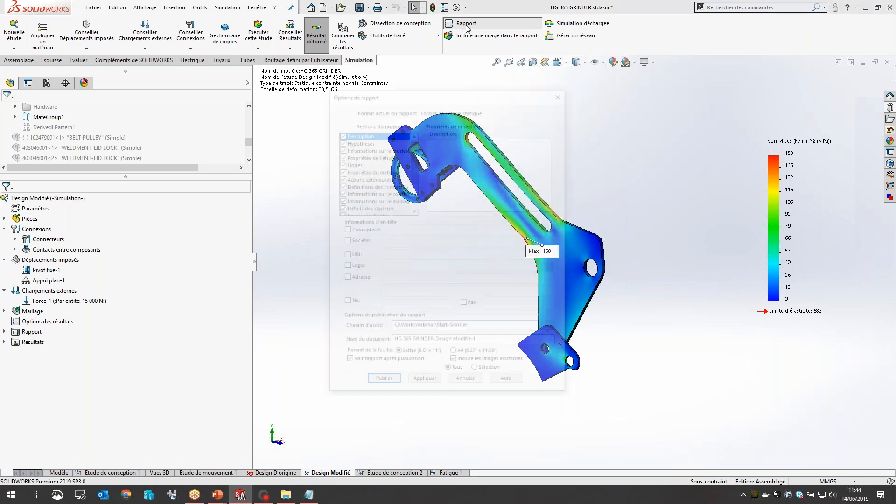
{"action": "left_click", "coordinate": [500, 345]}
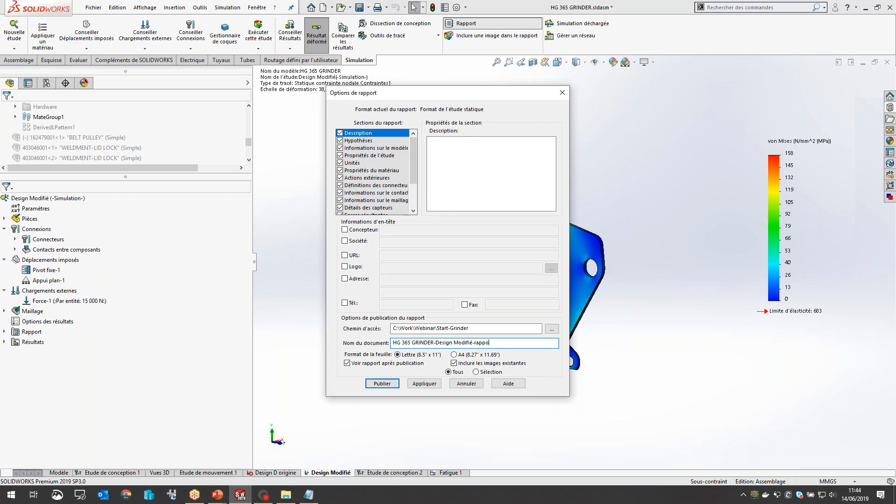
{"action": "left_click", "coordinate": [381, 383]}
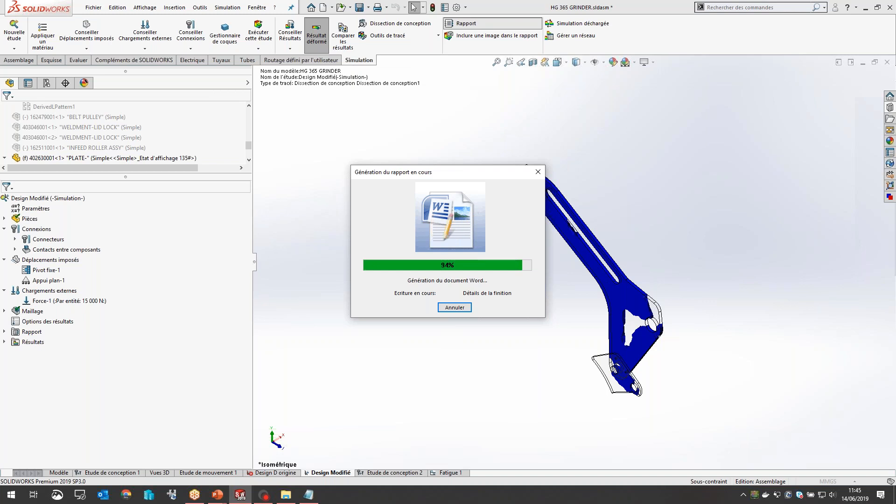
Step: Switch to the generated report in Word and read its cover page and table of contents
{"action": "left_click", "coordinate": [309, 494]}
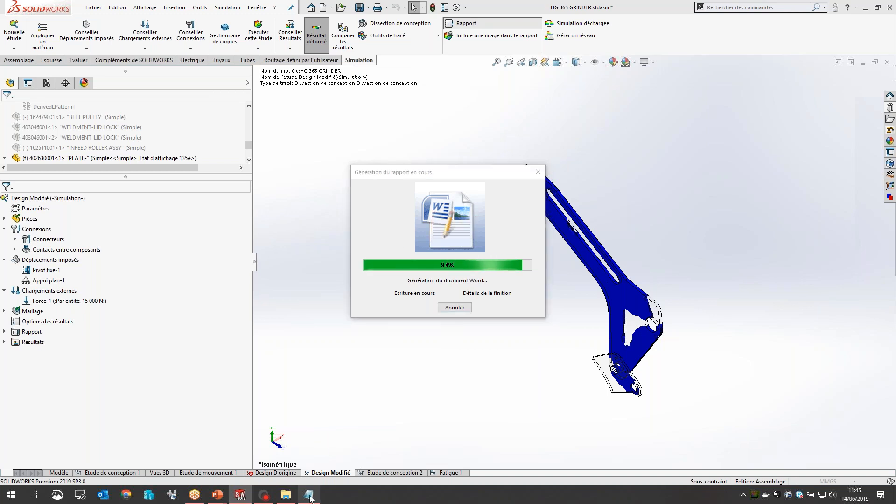
{"action": "left_click", "coordinate": [542, 122]}
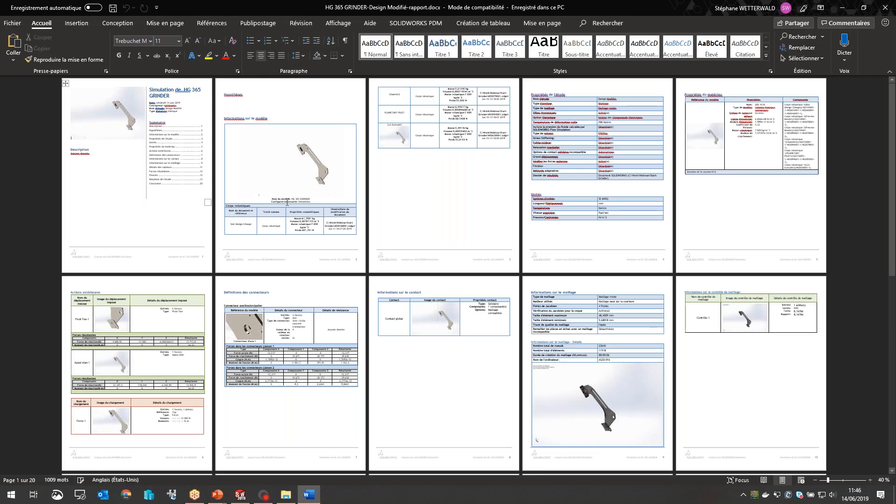
{"action": "scroll", "coordinate": [290, 200], "scroll_direction": "up", "scroll_amount": 7, "text": "ctrl"}
{"action": "scroll", "coordinate": [422, 221], "scroll_direction": "up", "scroll_amount": 2, "text": "ctrl"}
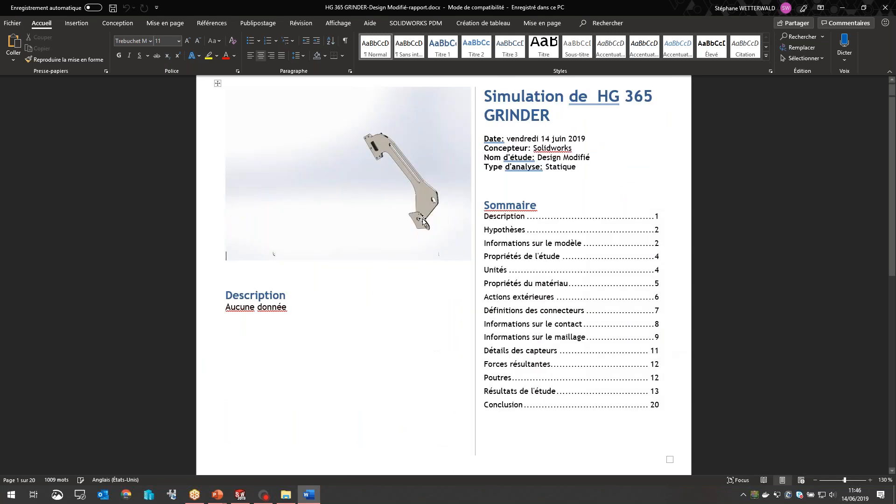
{"action": "scroll", "coordinate": [435, 224], "scroll_direction": "down", "scroll_amount": 6}
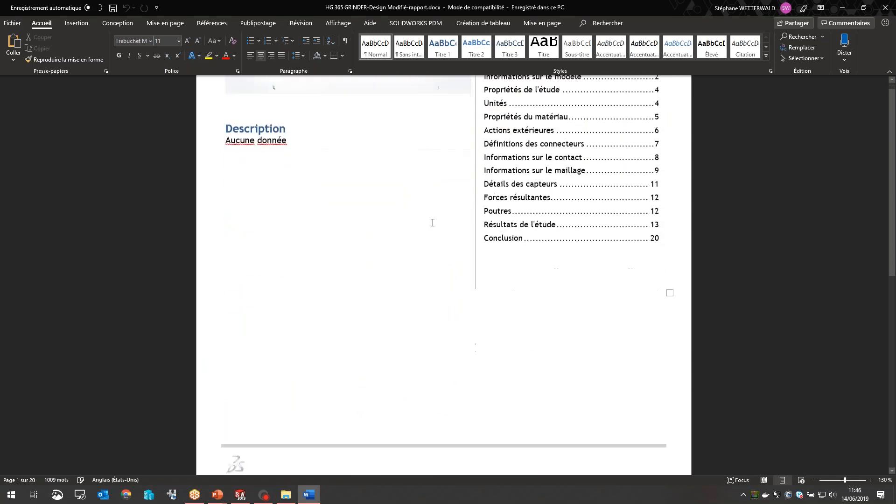
Step: Review the report's model information, study properties, material, external loads, connectors and mesh sections
{"action": "scroll", "coordinate": [435, 226], "scroll_direction": "down", "scroll_amount": 8}
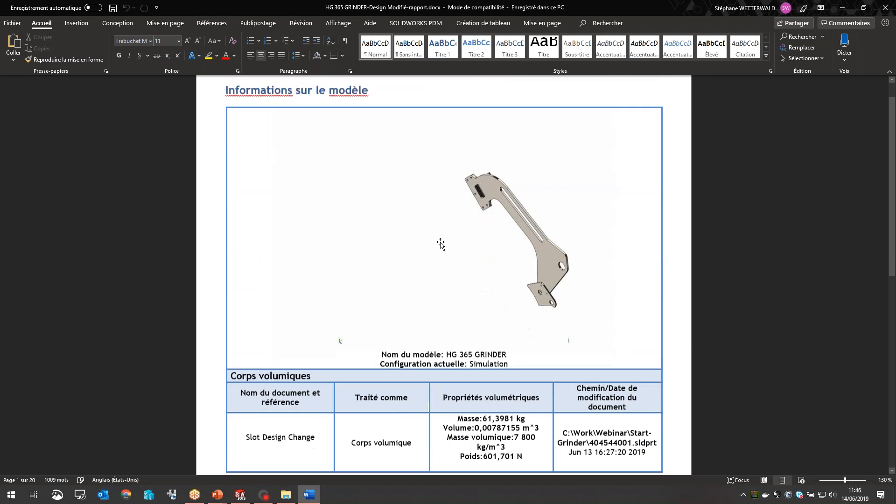
{"action": "scroll", "coordinate": [364, 246], "scroll_direction": "down", "scroll_amount": 7}
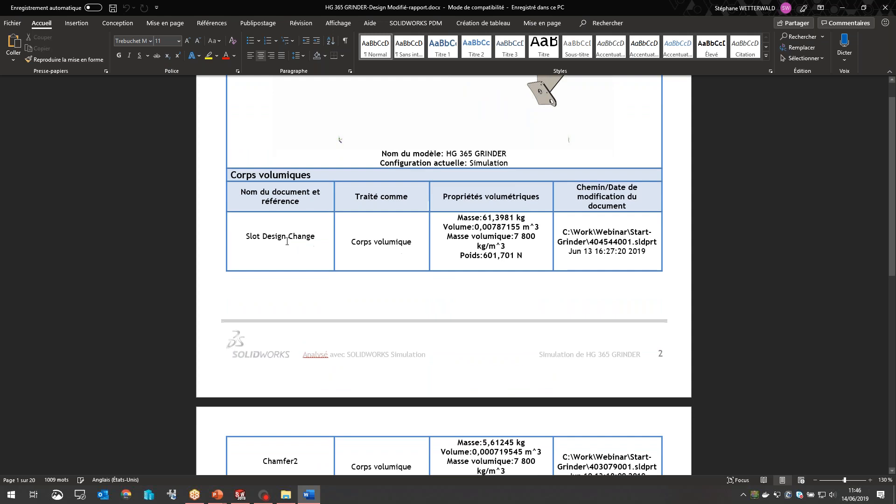
{"action": "scroll", "coordinate": [340, 140], "scroll_direction": "down", "scroll_amount": 12}
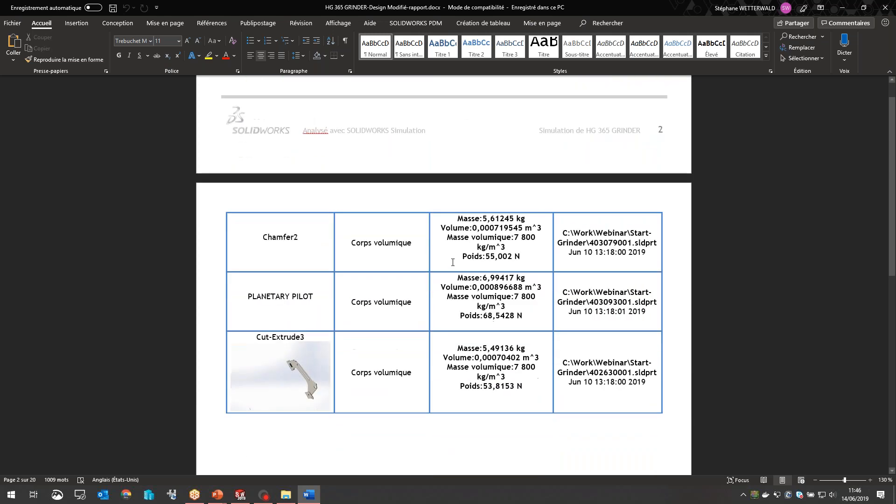
{"action": "scroll", "coordinate": [365, 151], "scroll_direction": "down", "scroll_amount": 20}
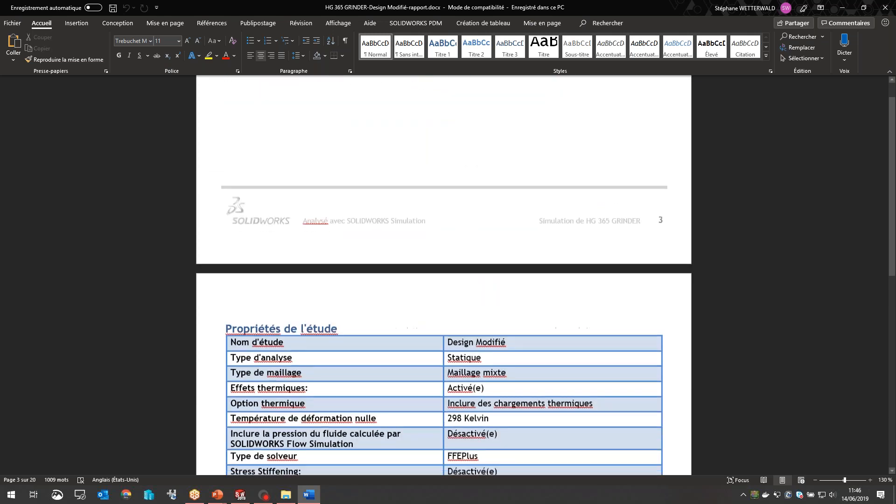
{"action": "scroll", "coordinate": [462, 233], "scroll_direction": "down", "scroll_amount": 4}
{"action": "scroll", "coordinate": [457, 228], "scroll_direction": "down", "scroll_amount": 8}
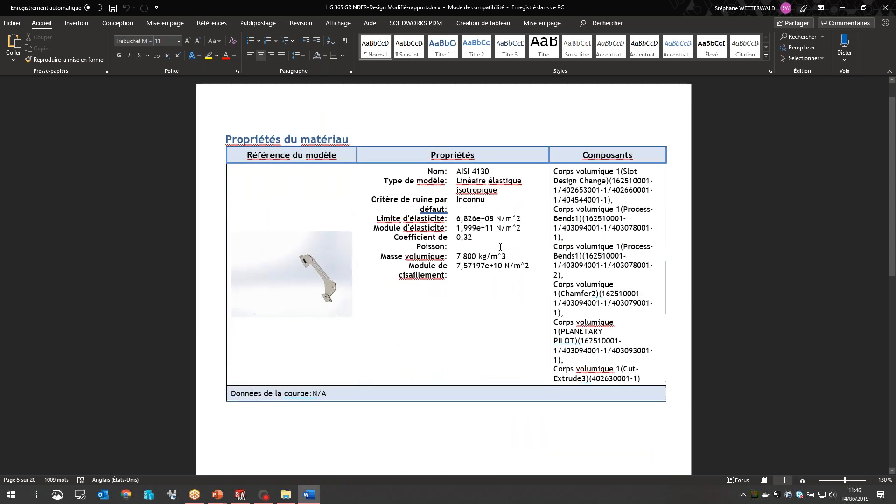
{"action": "scroll", "coordinate": [500, 247], "scroll_direction": "down", "scroll_amount": 10}
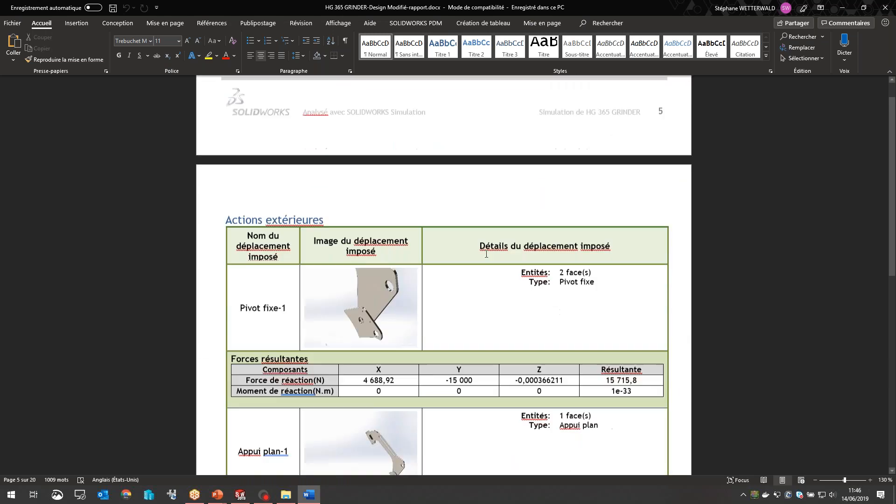
{"action": "scroll", "coordinate": [489, 254], "scroll_direction": "down", "scroll_amount": 20}
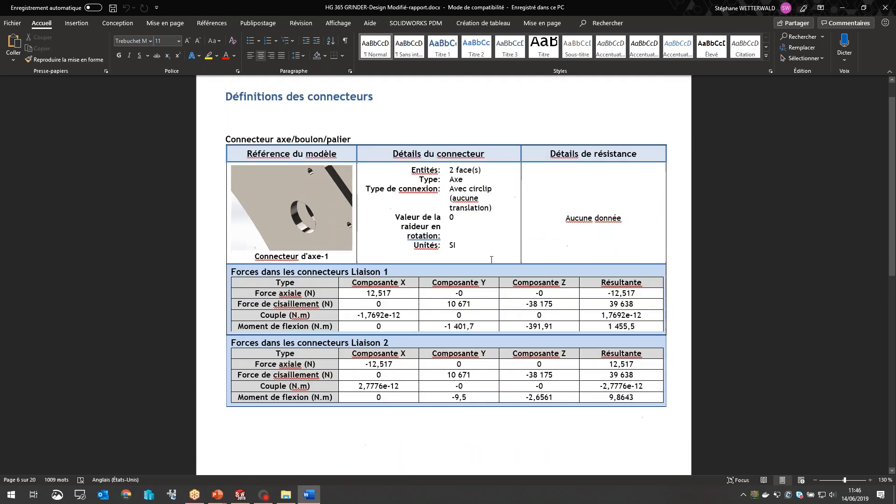
{"action": "scroll", "coordinate": [494, 241], "scroll_direction": "down", "scroll_amount": 20}
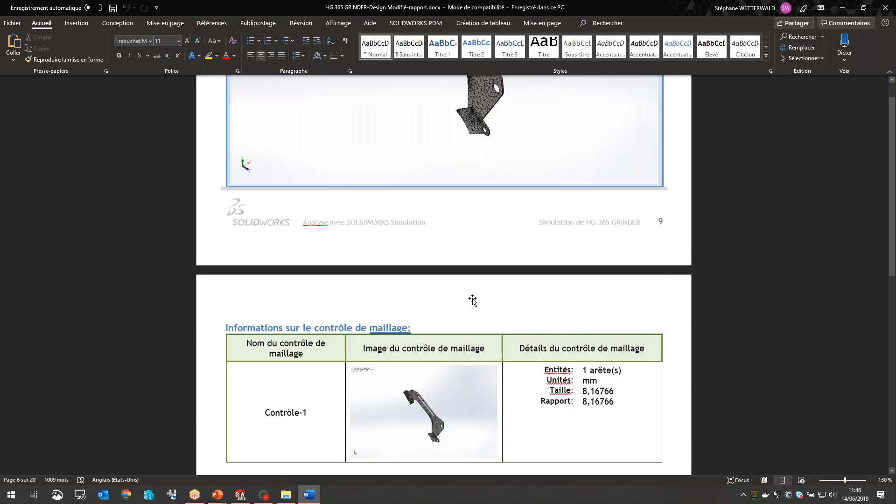
Step: Examine the report's study results: the stress, displacement, strain and design insight plots and the captured images
{"action": "scroll", "coordinate": [473, 290], "scroll_direction": "down", "scroll_amount": 20}
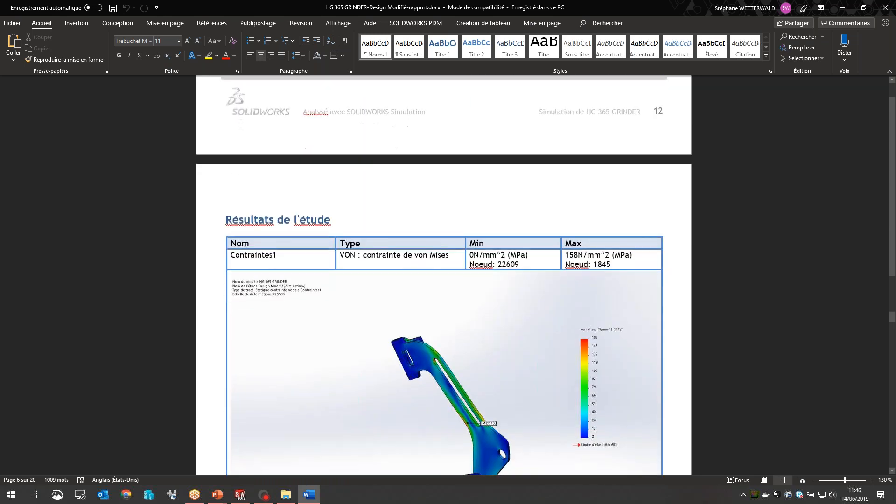
{"action": "scroll", "coordinate": [473, 289], "scroll_direction": "down", "scroll_amount": 10}
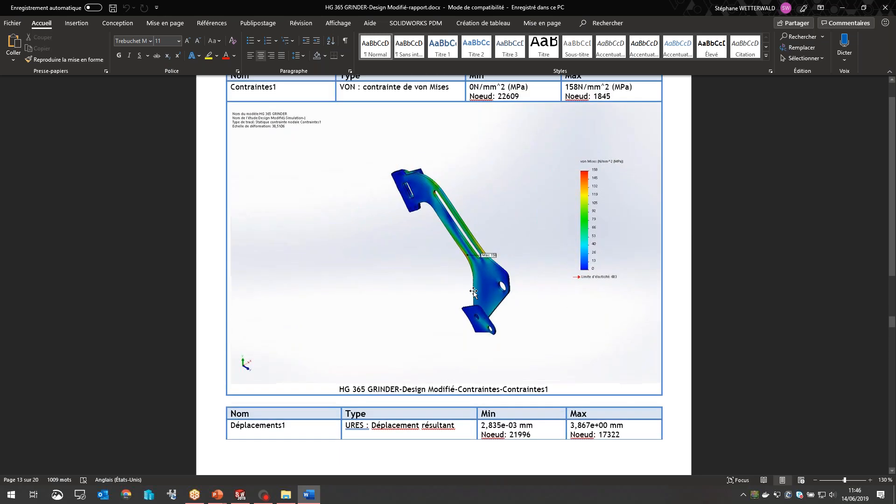
{"action": "scroll", "coordinate": [473, 290], "scroll_direction": "down", "scroll_amount": 10}
{"action": "scroll", "coordinate": [476, 300], "scroll_direction": "down", "scroll_amount": 20}
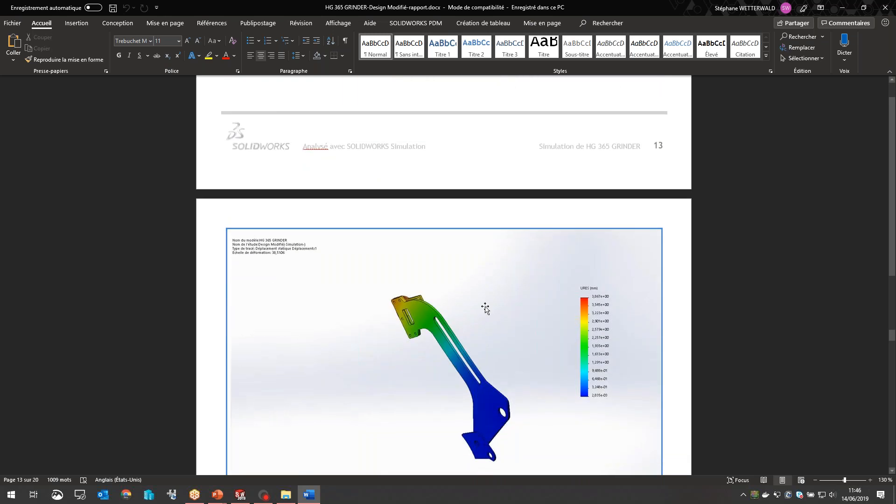
{"action": "scroll", "coordinate": [480, 309], "scroll_direction": "down", "scroll_amount": 20}
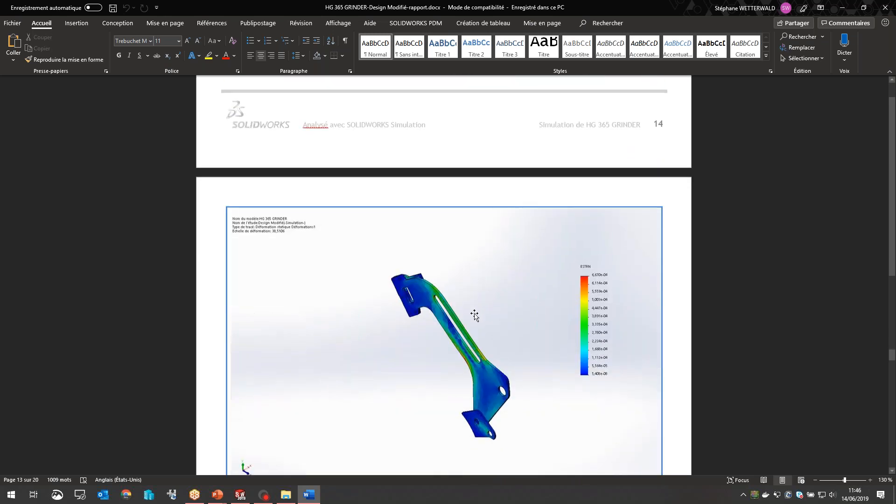
{"action": "scroll", "coordinate": [418, 262], "scroll_direction": "down", "scroll_amount": 15}
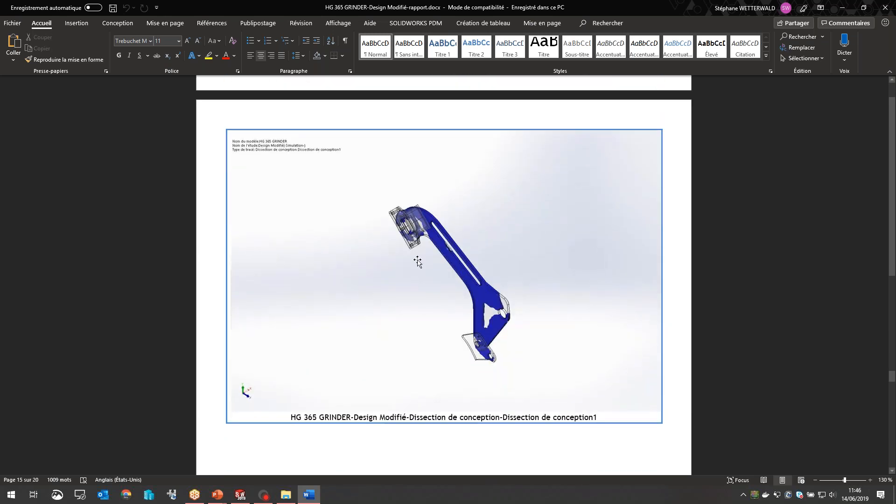
{"action": "scroll", "coordinate": [418, 262], "scroll_direction": "down", "scroll_amount": 15}
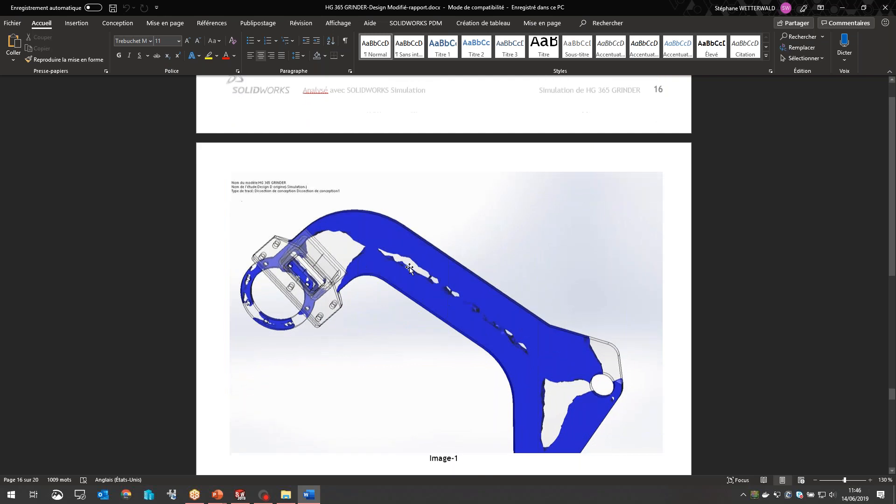
{"action": "scroll", "coordinate": [414, 280], "scroll_direction": "down", "scroll_amount": 15}
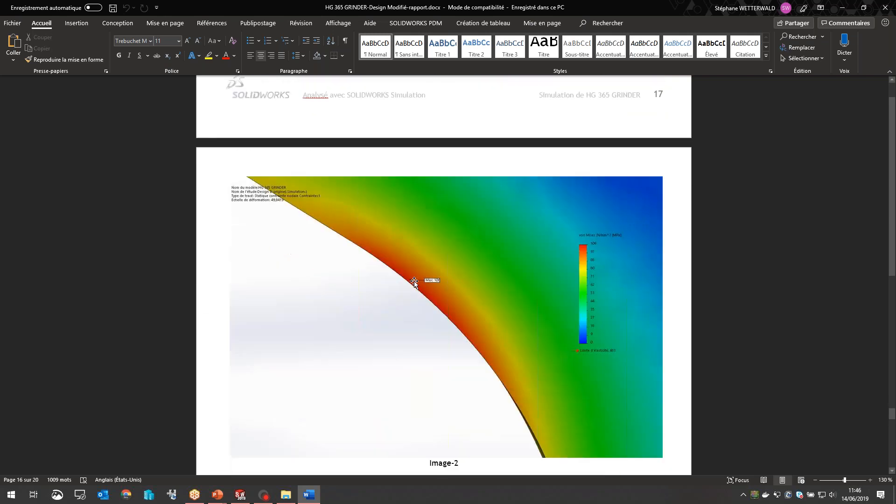
{"action": "scroll", "coordinate": [424, 304], "scroll_direction": "down", "scroll_amount": 15}
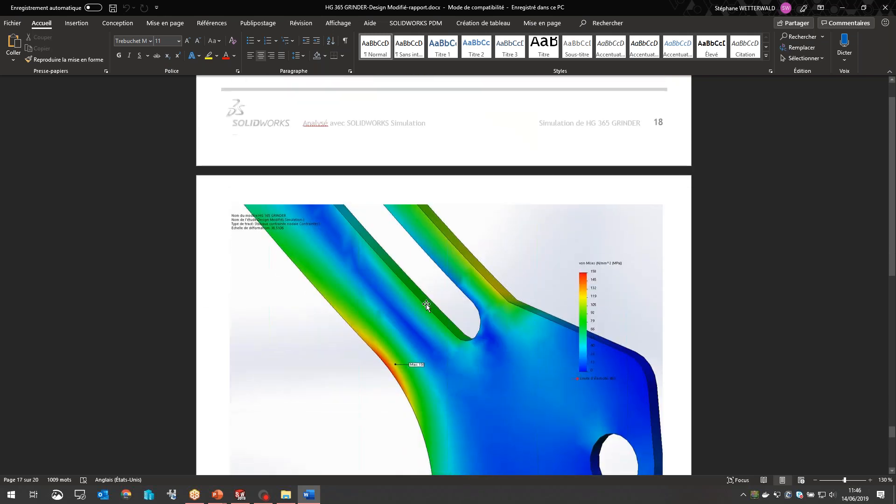
Step: Review the report's last captured stress images and bring up the second case study slide in the PowerPoint slideshow
{"action": "scroll", "coordinate": [431, 305], "scroll_direction": "down", "scroll_amount": 15}
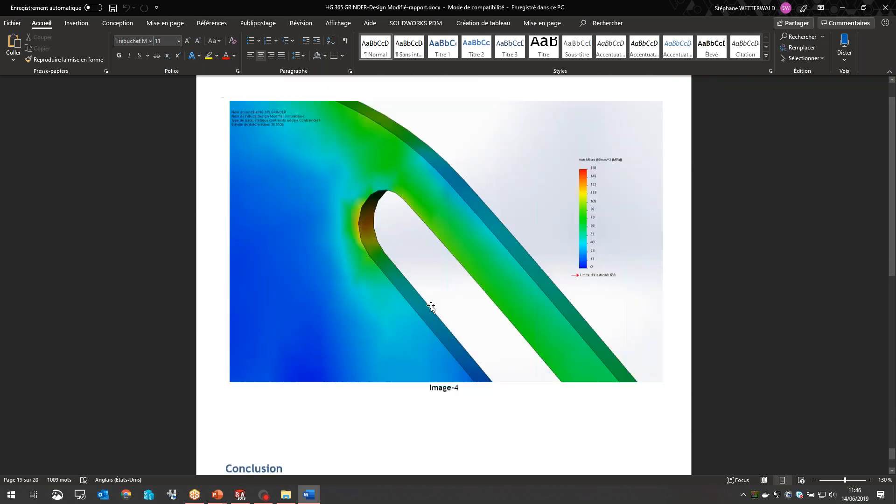
{"action": "scroll", "coordinate": [431, 306], "scroll_direction": "up", "scroll_amount": 15}
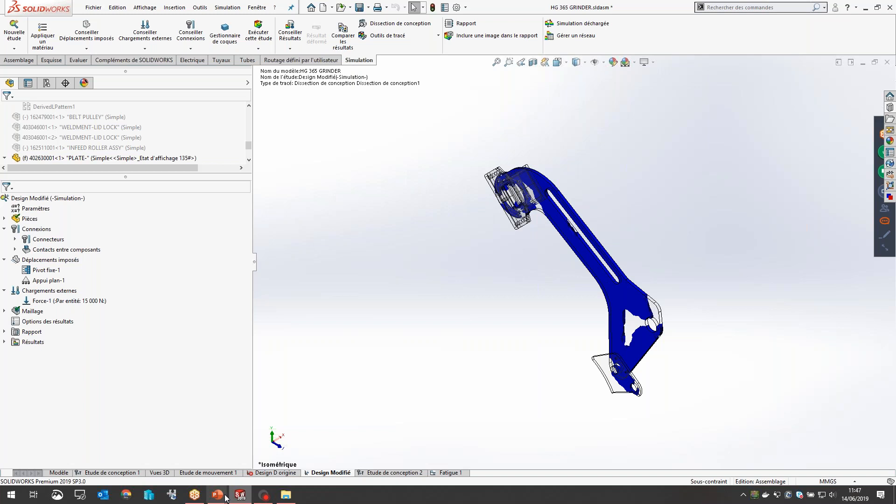
{"action": "mouse_move", "coordinate": [225, 498]}
{"action": "left_click", "coordinate": [259, 459]}
{"action": "key", "text": "Right"}
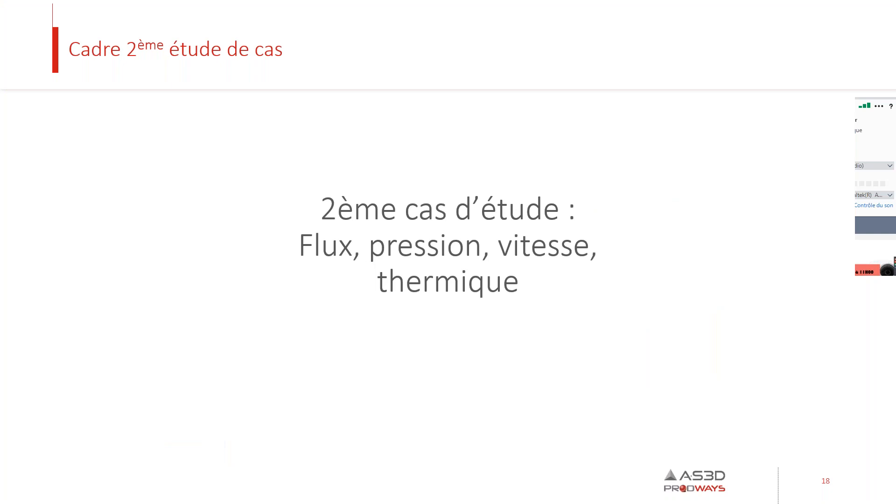
Step: Return to SOLIDWORKS, close the HG 365 GRINDER assembly without saving, and open the Water_Pump assembly
{"action": "key", "text": "alt+Tab"}
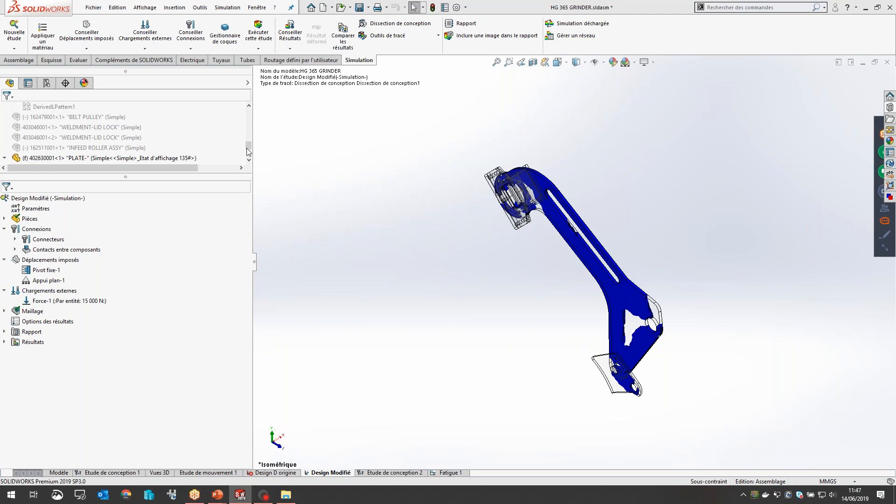
{"action": "key", "text": "ctrl+w"}
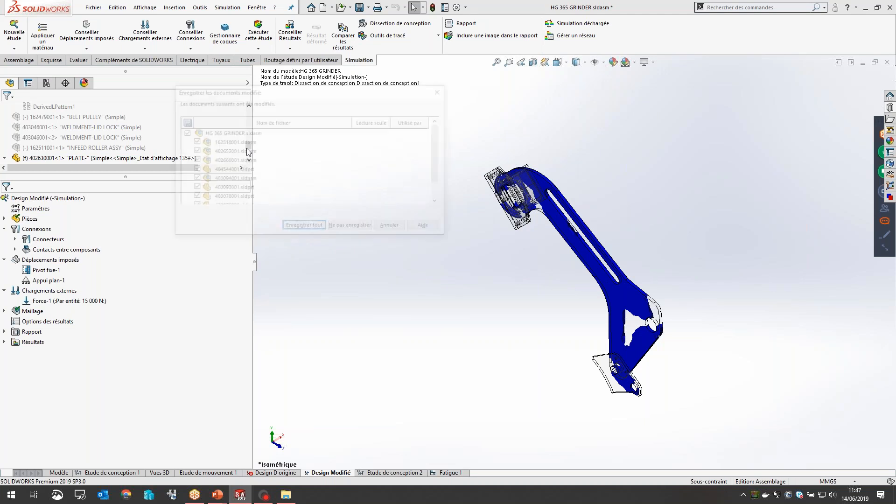
{"action": "left_click", "coordinate": [337, 229]}
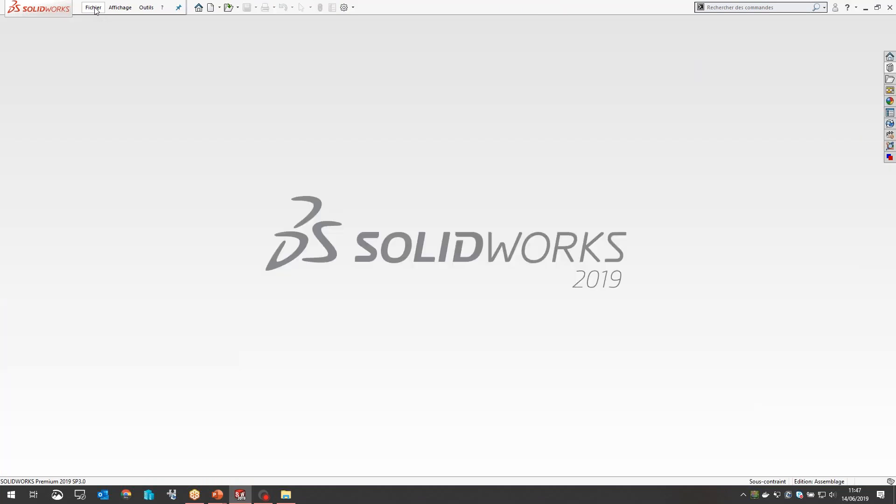
{"action": "left_click", "coordinate": [94, 8]}
{"action": "left_click", "coordinate": [126, 60]}
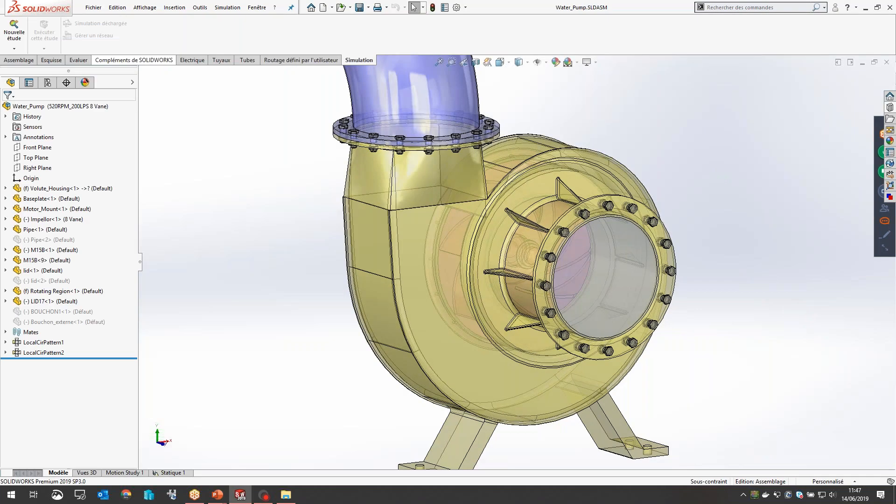
Step: Examine the water pump's volute housing, bolted inlet flange, ribs and internal impeller vanes
{"action": "scroll", "coordinate": [564, 238], "scroll_direction": "down", "scroll_amount": 5}
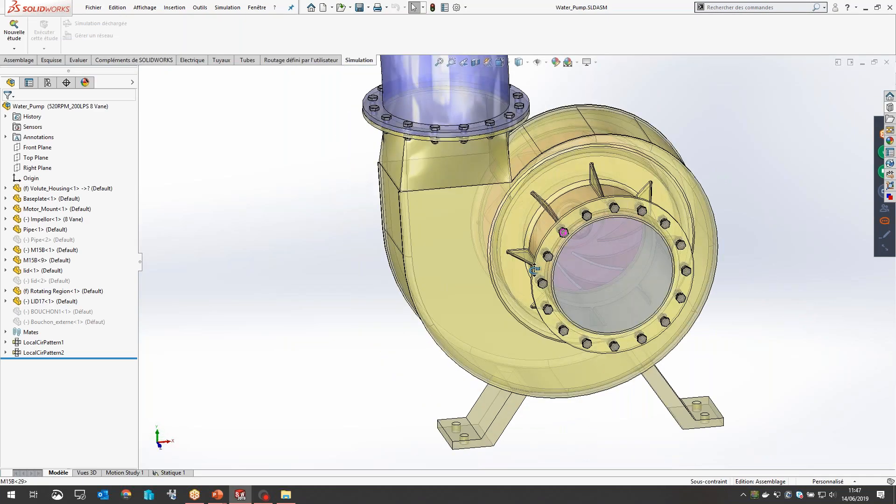
{"action": "scroll", "coordinate": [490, 219], "scroll_direction": "down", "scroll_amount": 4}
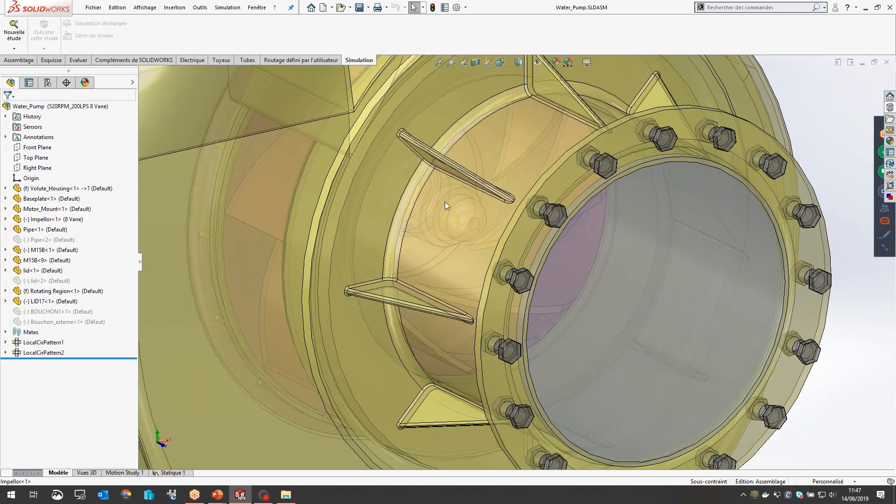
{"action": "scroll", "coordinate": [581, 237], "scroll_direction": "up", "scroll_amount": 1}
{"action": "middle_click_drag", "start_coordinate": [581, 237], "coordinate": [488, 180]}
{"action": "scroll", "coordinate": [487, 179], "scroll_direction": "down", "scroll_amount": 4}
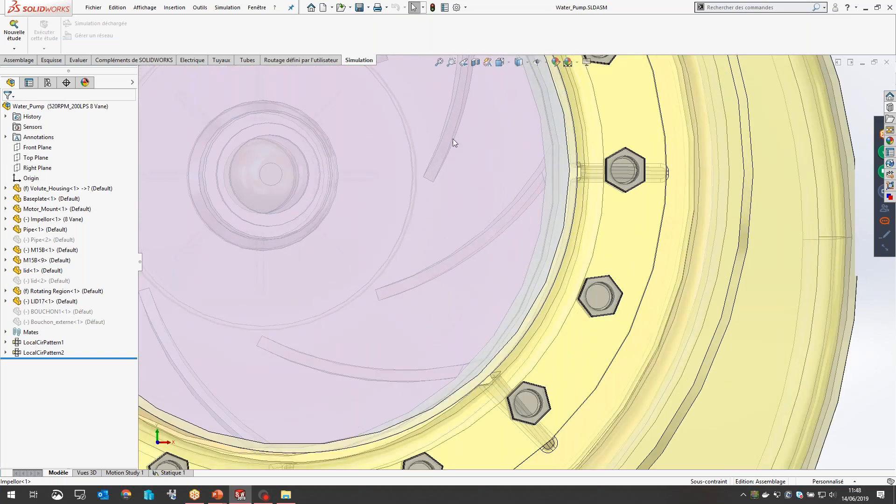
{"action": "scroll", "coordinate": [482, 181], "scroll_direction": "up", "scroll_amount": 3}
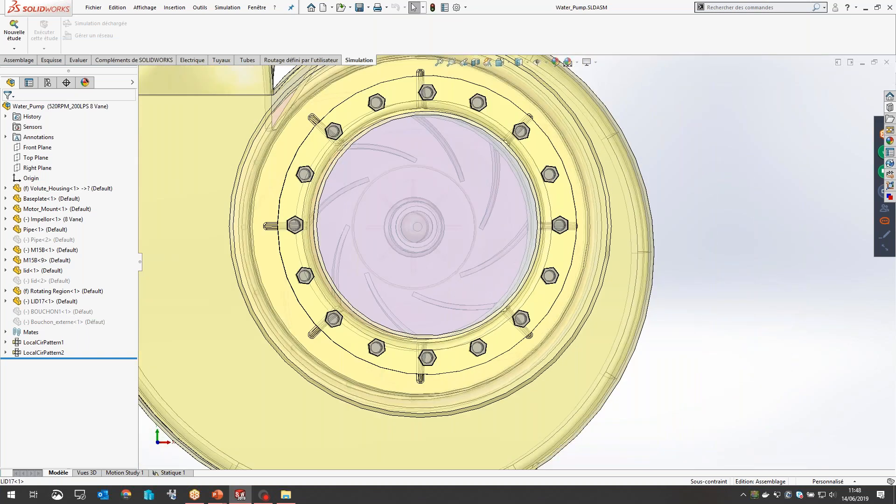
{"action": "scroll", "coordinate": [483, 182], "scroll_direction": "up", "scroll_amount": 4}
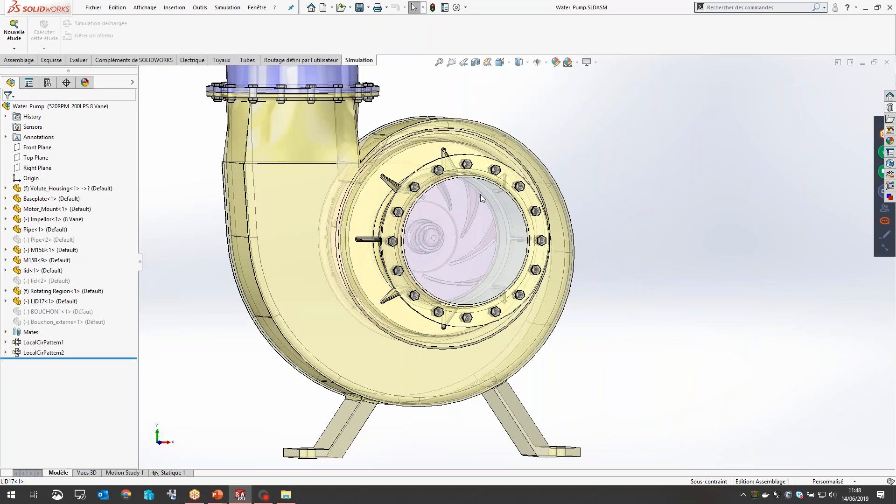
{"action": "scroll", "coordinate": [480, 194], "scroll_direction": "down", "scroll_amount": 3}
{"action": "middle_click_drag", "start_coordinate": [445, 216], "coordinate": [444, 253]}
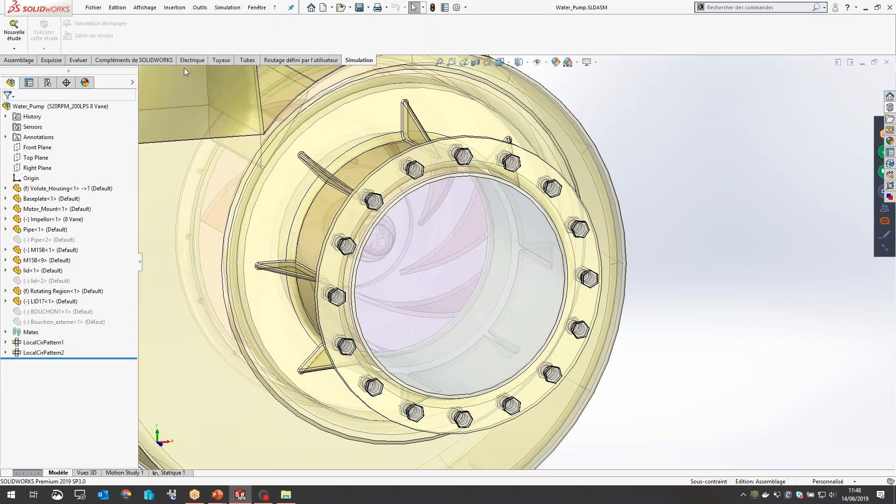
Step: Load the SOLIDWORKS Flow Simulation add-in and let the command finish
{"action": "left_click", "coordinate": [160, 60]}
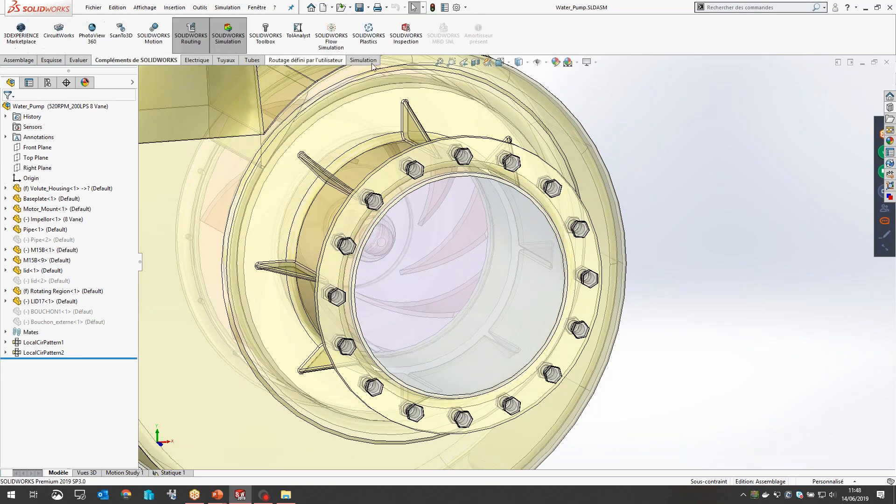
{"action": "left_click", "coordinate": [340, 37]}
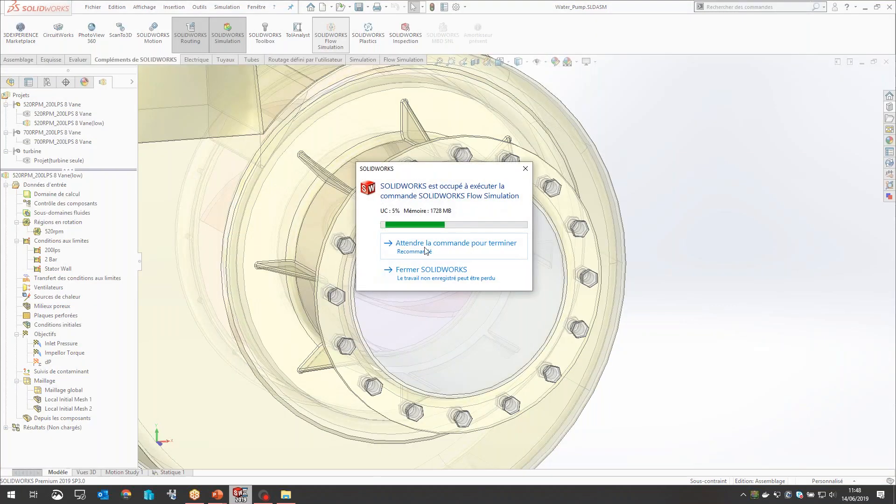
{"action": "left_click", "coordinate": [422, 243]}
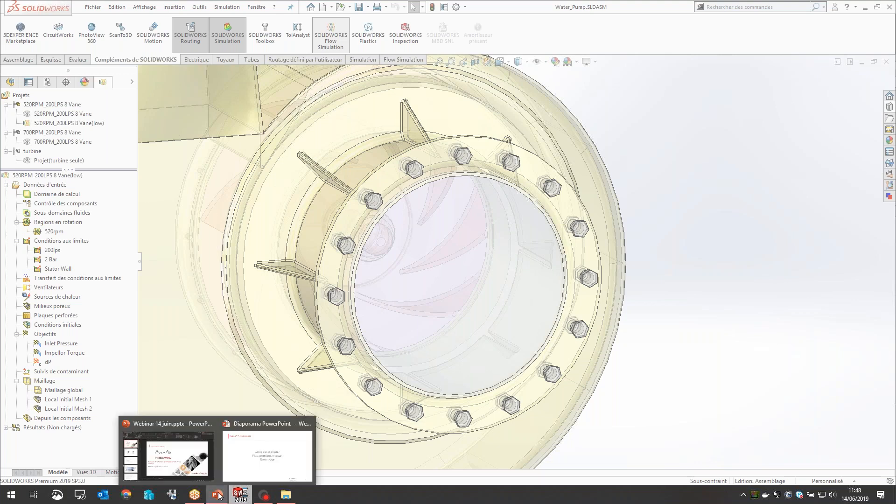
Step: Switch to the PowerPoint slideshow and present the overview of the Design Validation Products, including Flow Simulation
{"action": "mouse_move", "coordinate": [217, 494]}
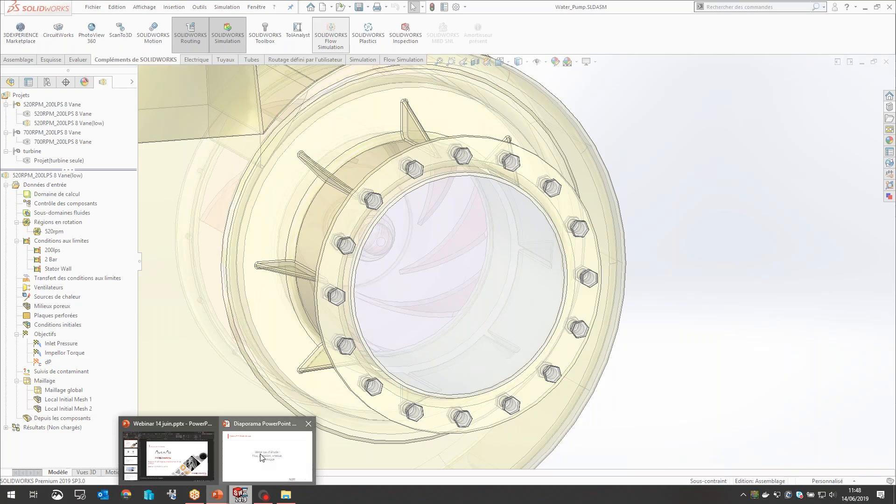
{"action": "left_click", "coordinate": [262, 459]}
{"action": "key", "text": "Right"}
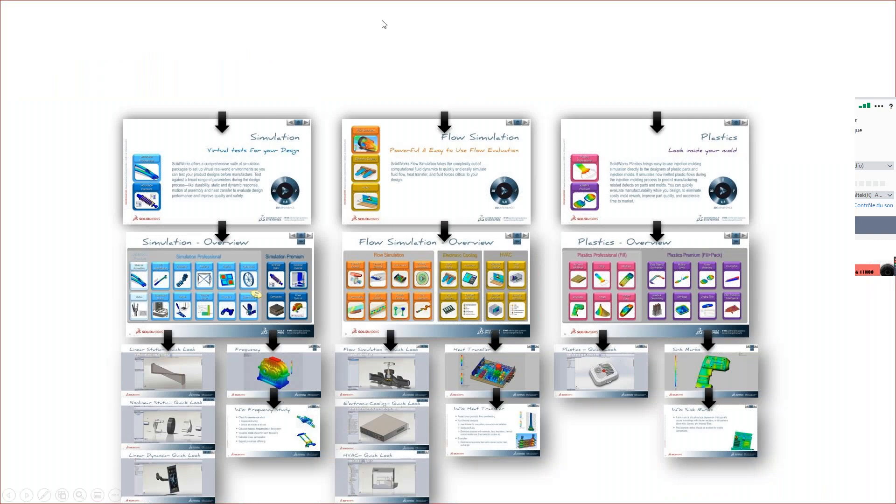
{"action": "left_click", "coordinate": [362, 47]}
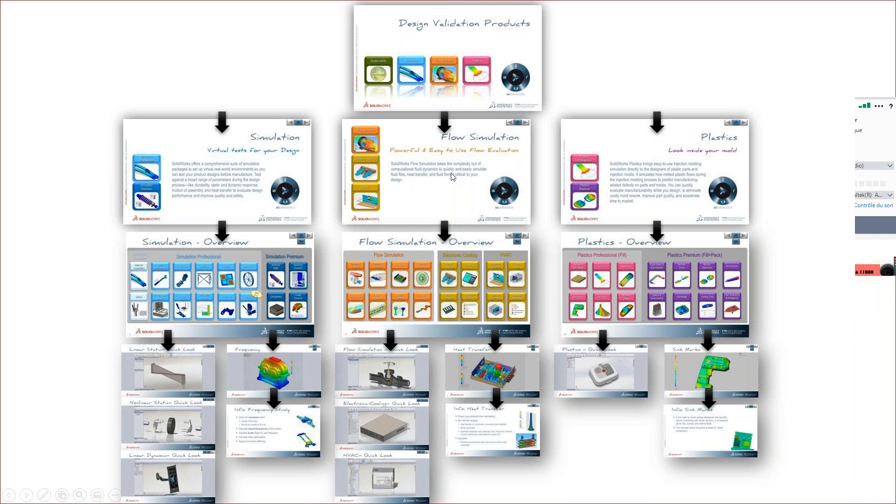
Step: Return to SOLIDWORKS and start a Flow Simulation project with the wizard, keeping the default project name and the current configuration
{"action": "key", "text": "alt+Tab"}
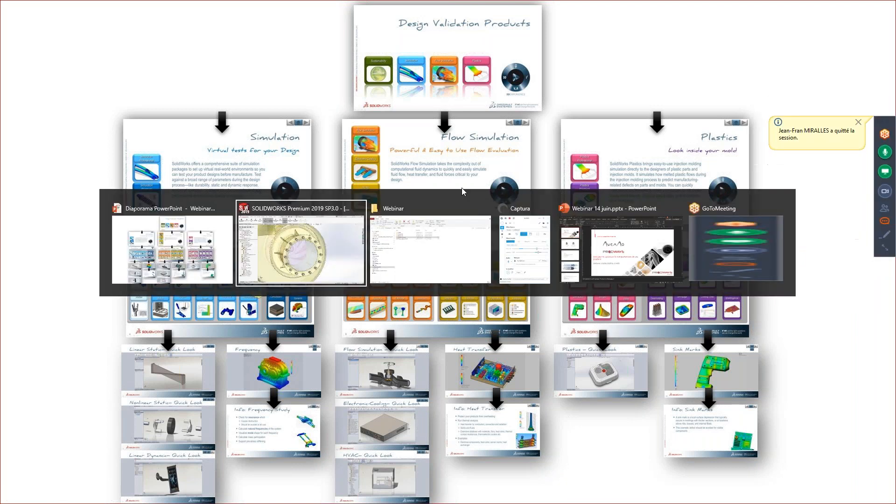
{"action": "scroll", "coordinate": [314, 250], "scroll_direction": "up", "scroll_amount": 2}
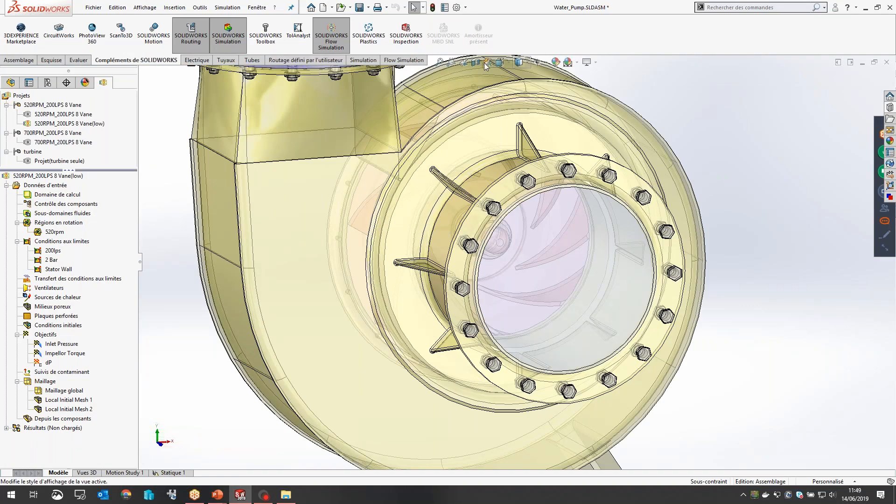
{"action": "left_click", "coordinate": [399, 61]}
{"action": "left_click", "coordinate": [332, 34]}
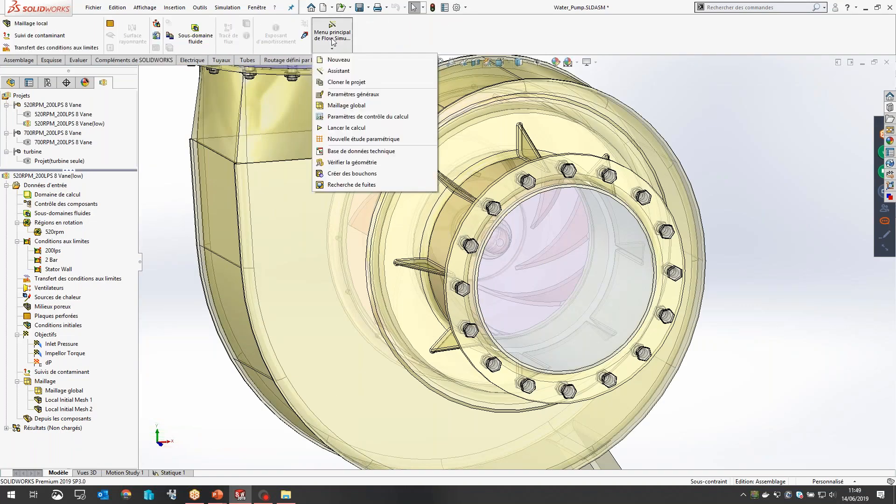
{"action": "left_click", "coordinate": [340, 71]}
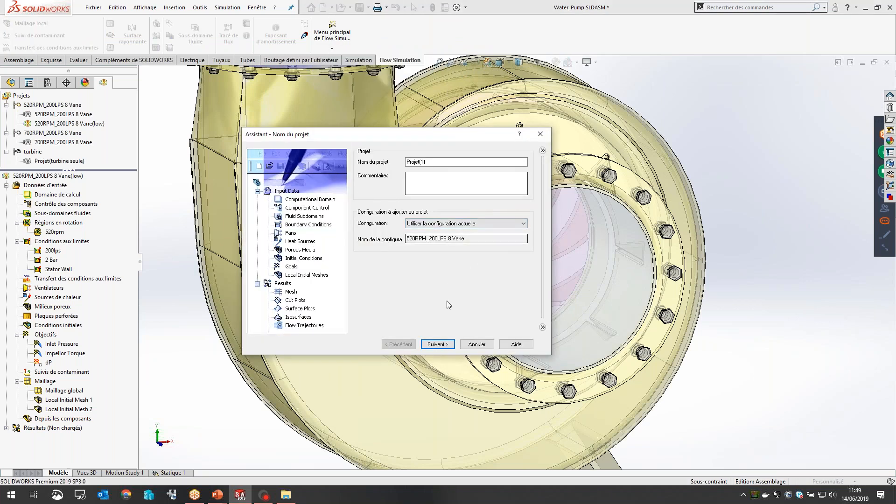
{"action": "left_click", "coordinate": [438, 344]}
Step: Use the SI (m-kg-s) unit system for the project with the temperature unit changed to °C
{"action": "left_click", "coordinate": [542, 151]}
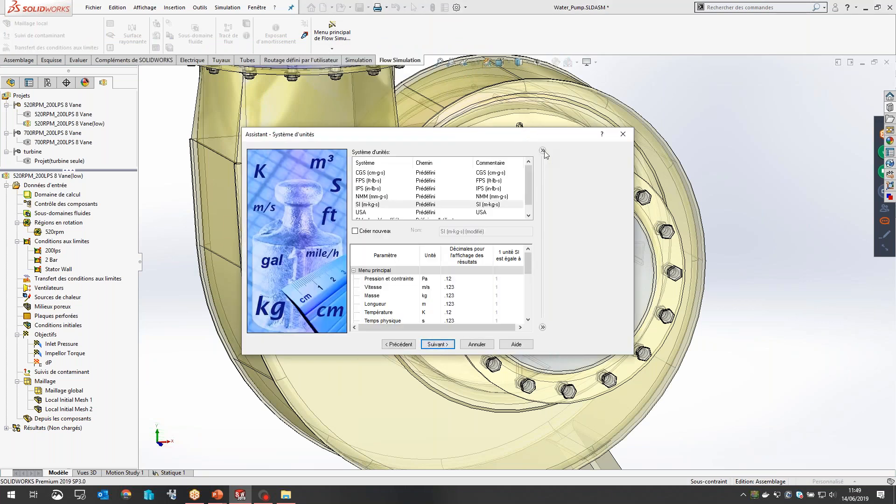
{"action": "left_click_drag", "start_coordinate": [530, 174], "coordinate": [528, 192]}
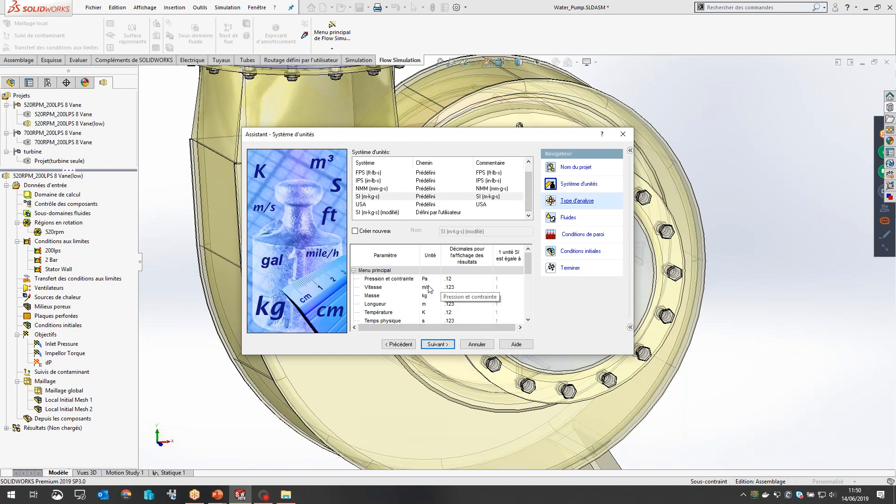
{"action": "left_click", "coordinate": [434, 314]}
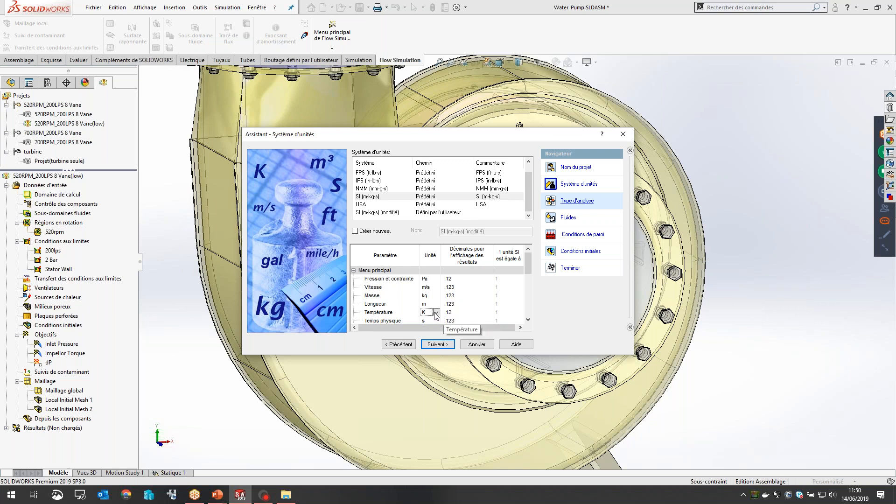
{"action": "left_click", "coordinate": [434, 315]}
{"action": "left_click", "coordinate": [438, 327]}
{"action": "left_click", "coordinate": [429, 345]}
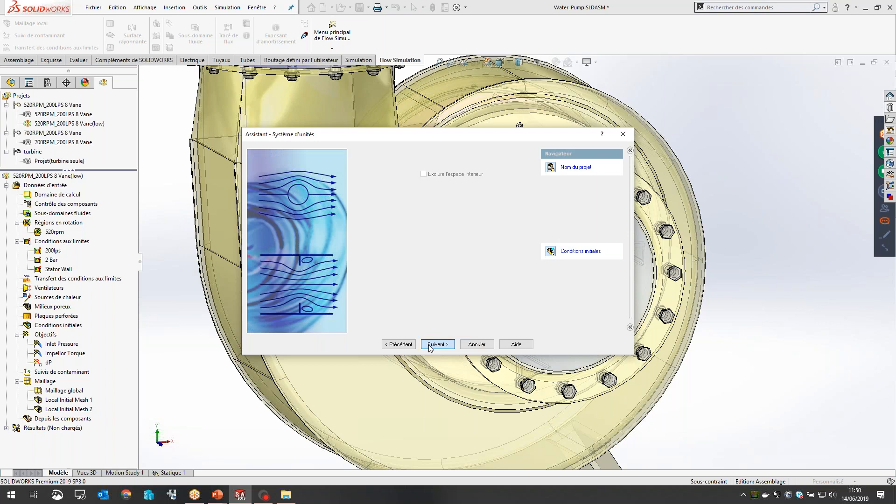
Step: Set up an internal analysis with local-region (Moyenne) rotation and gravity of -9.81 m/s² along Z
{"action": "left_click", "coordinate": [447, 242]}
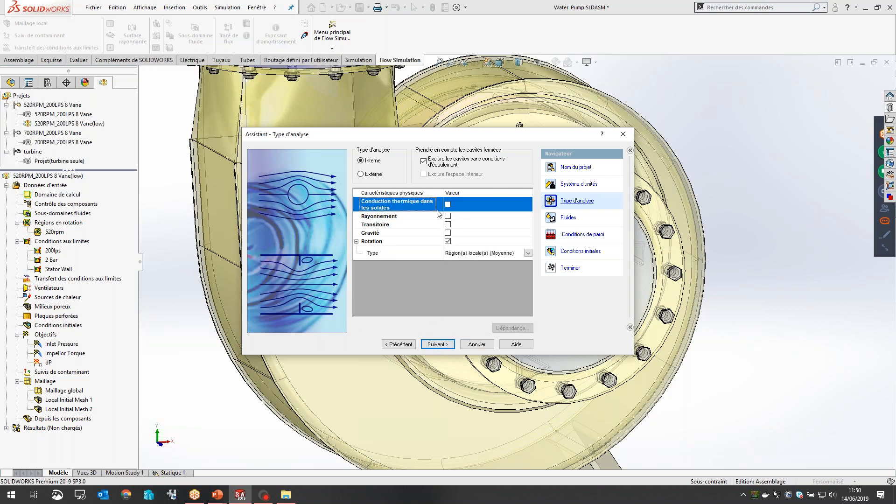
{"action": "left_click", "coordinate": [447, 232]}
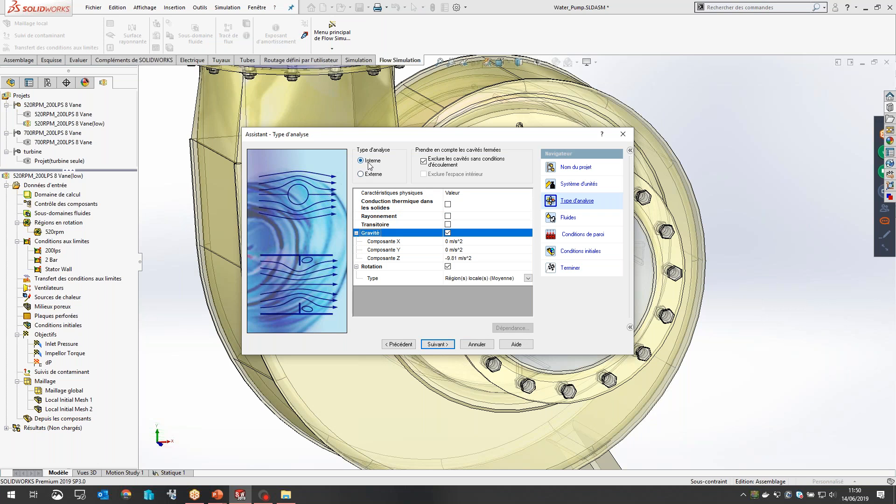
{"action": "left_click_drag", "start_coordinate": [394, 134], "coordinate": [441, 152]}
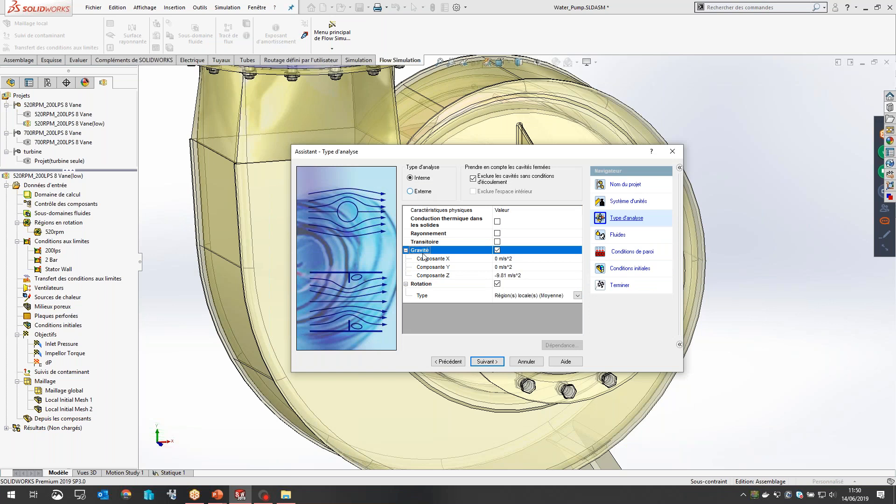
{"action": "left_click", "coordinate": [485, 362]}
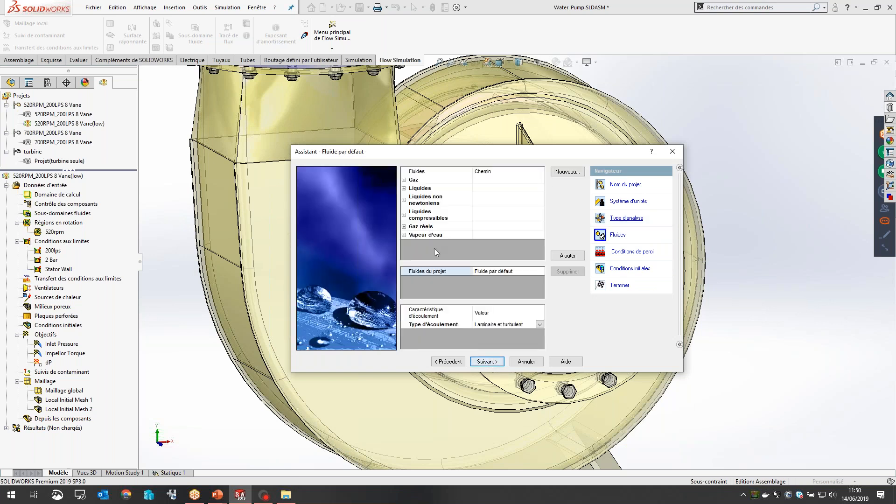
Step: Add Eau as the project's default liquid and finish the wizard with the default adiabatic wall and initial conditions
{"action": "left_click", "coordinate": [404, 188]}
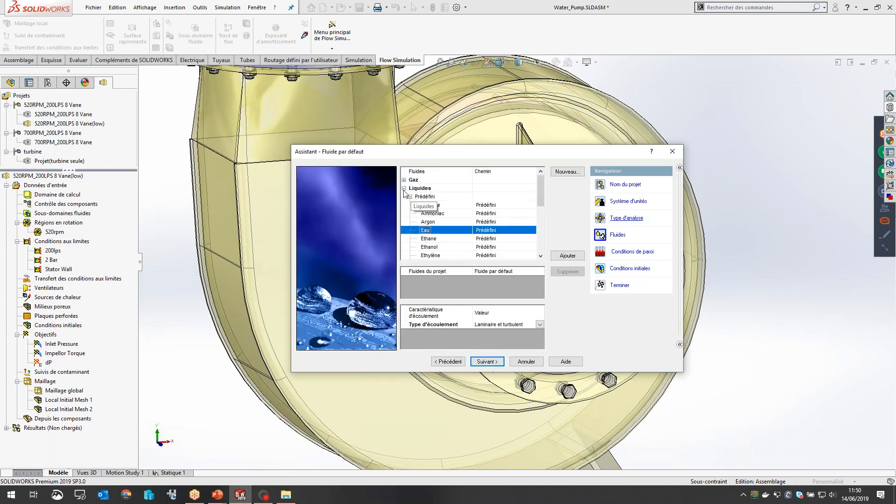
{"action": "double_click", "coordinate": [425, 230]}
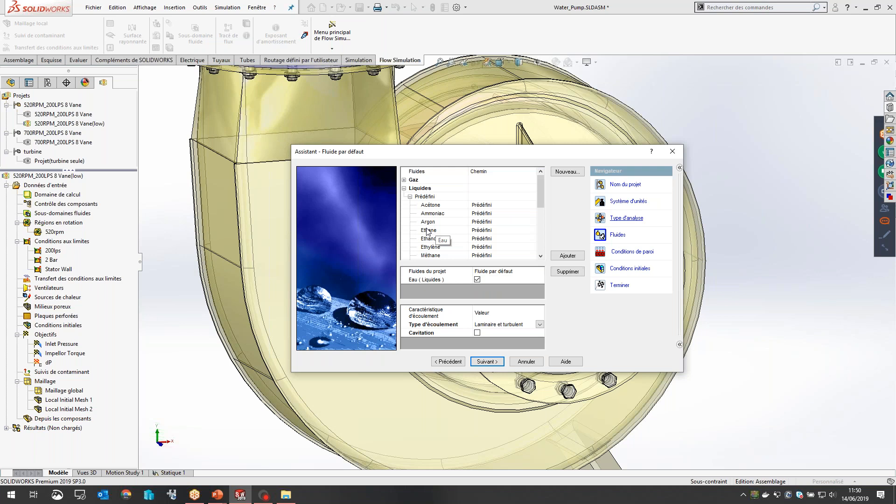
{"action": "left_click", "coordinate": [486, 362]}
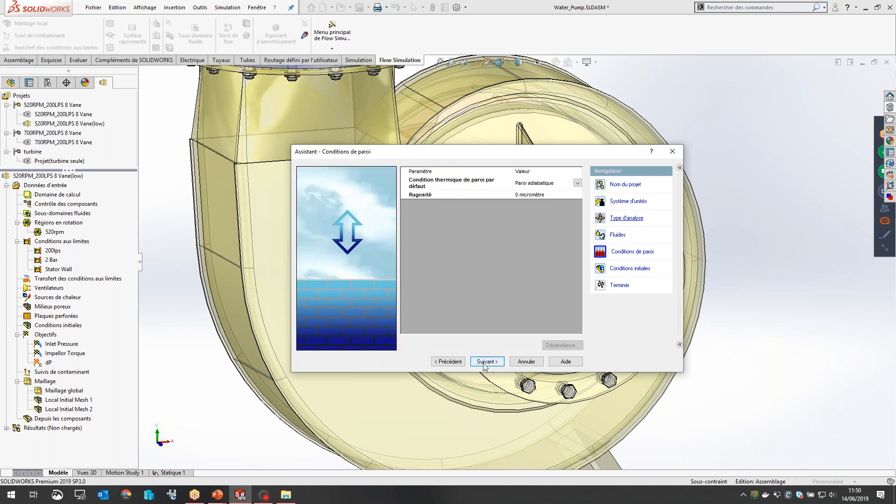
{"action": "left_click", "coordinate": [485, 363]}
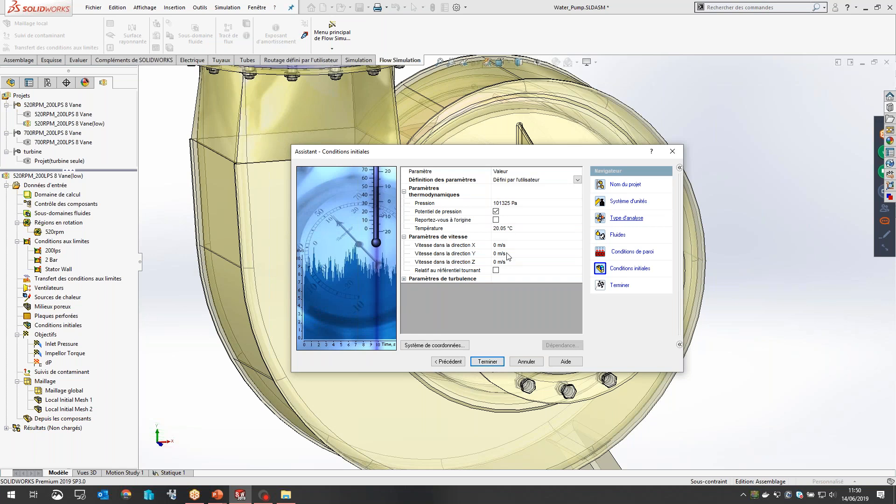
{"action": "left_click", "coordinate": [486, 362]}
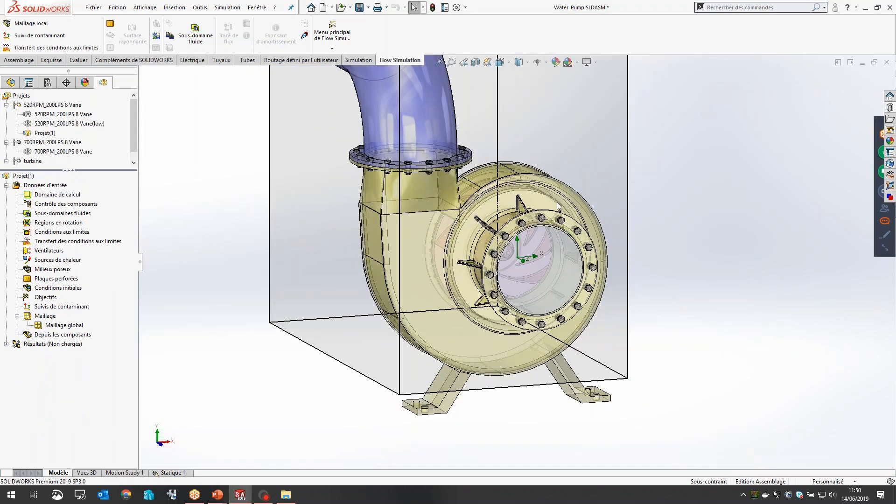
Step: Insert a rotating region on the Rotating Region component with an angular velocity of 600 rad/s
{"action": "scroll", "coordinate": [587, 200], "scroll_direction": "down", "scroll_amount": 2}
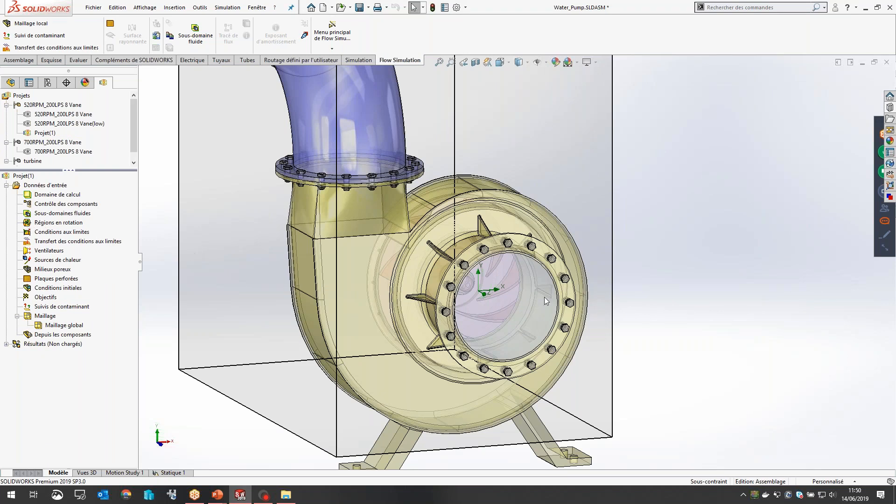
{"action": "right_click", "coordinate": [30, 223]}
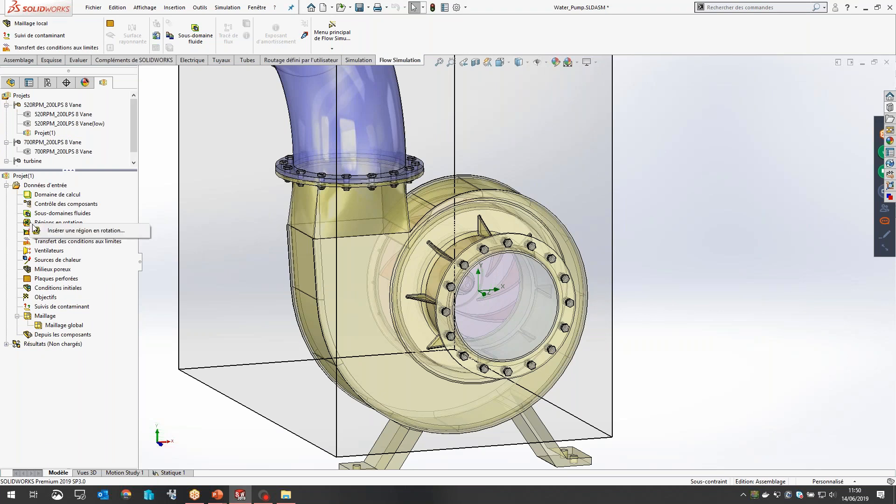
{"action": "left_click", "coordinate": [70, 230]}
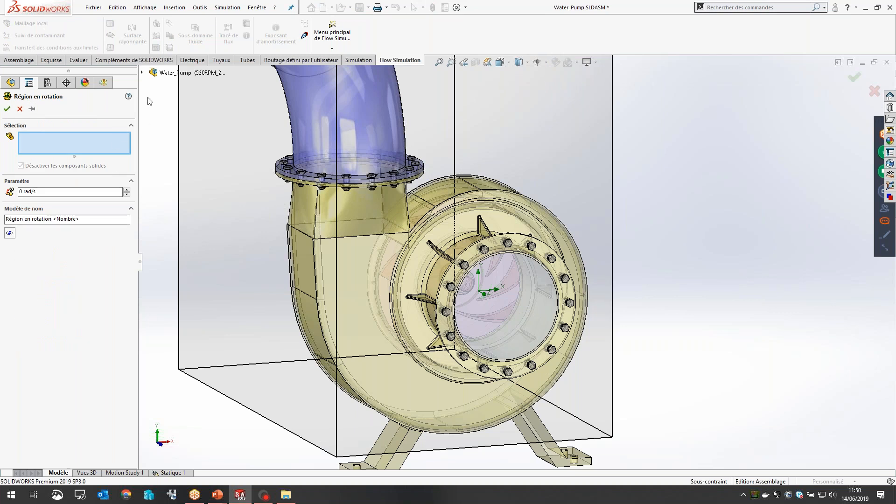
{"action": "left_click", "coordinate": [142, 72]}
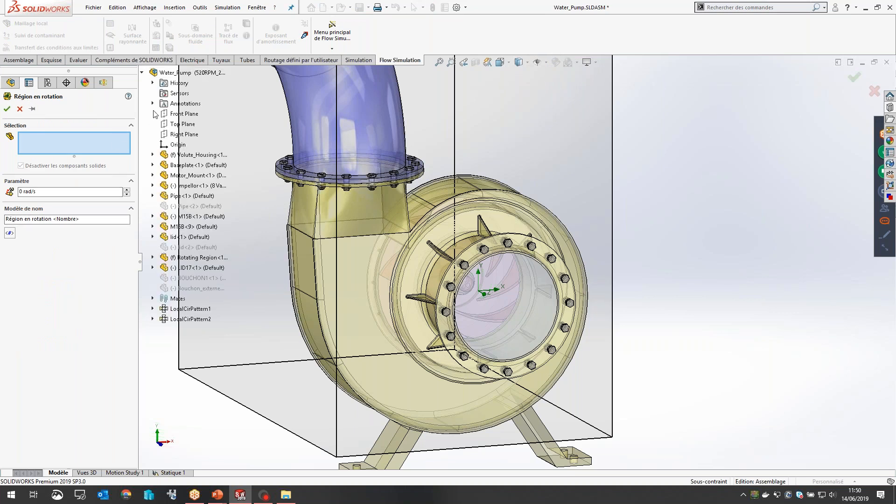
{"action": "left_click", "coordinate": [173, 258]}
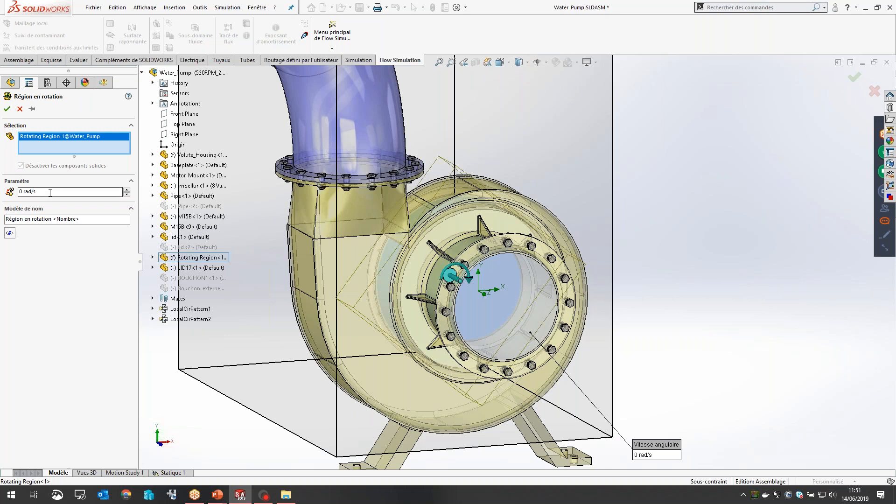
{"action": "double_click", "coordinate": [20, 191]}
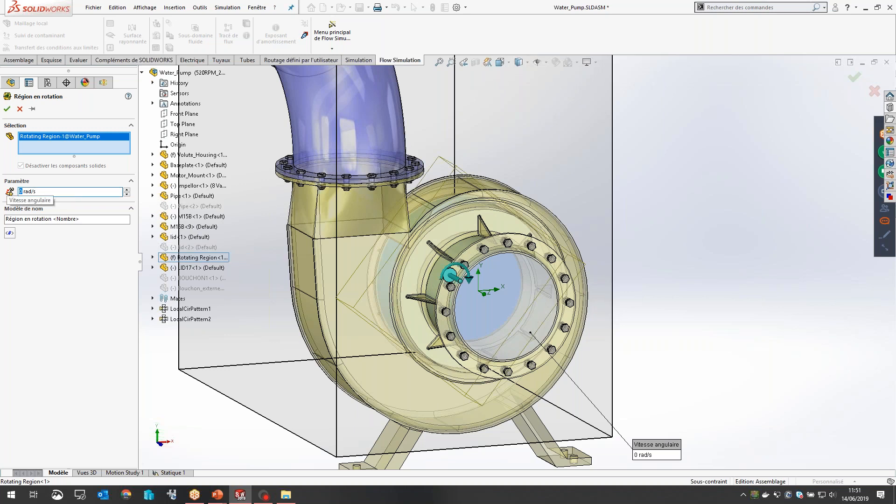
{"action": "type", "text": "600"}
{"action": "left_click", "coordinate": [7, 109]}
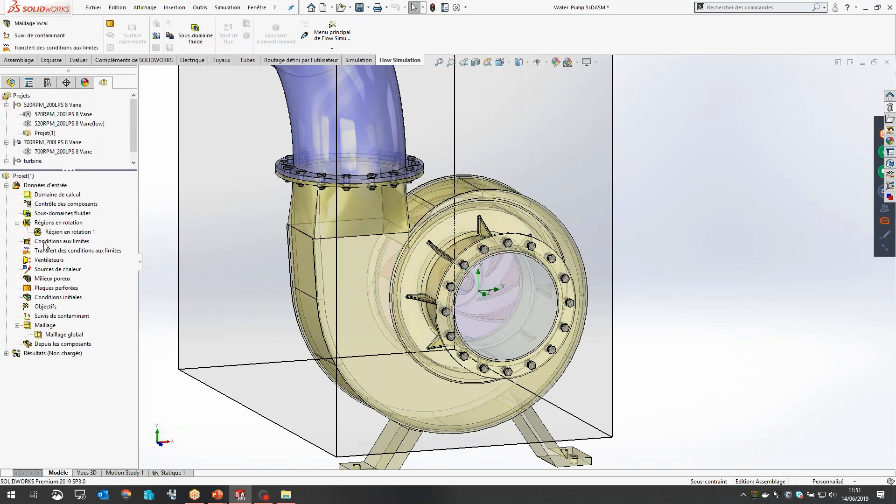
Step: Add an environment pressure boundary condition on the LID17 face at the pump inlet, keeping the default 101325 Pa and 20.05 °C
{"action": "right_click", "coordinate": [45, 243]}
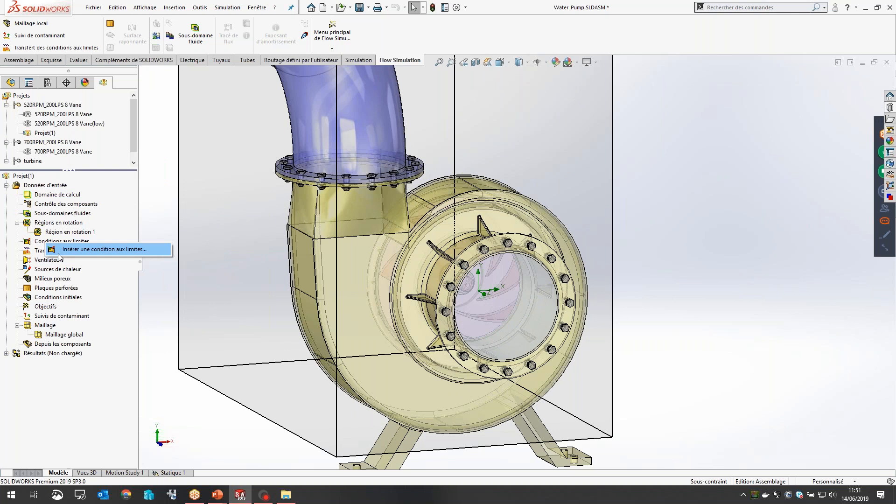
{"action": "left_click", "coordinate": [58, 252]}
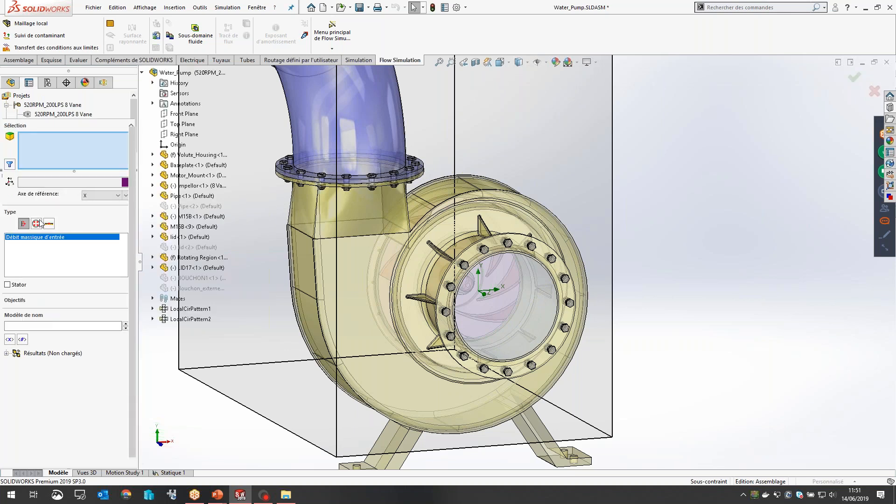
{"action": "left_click", "coordinate": [36, 224]}
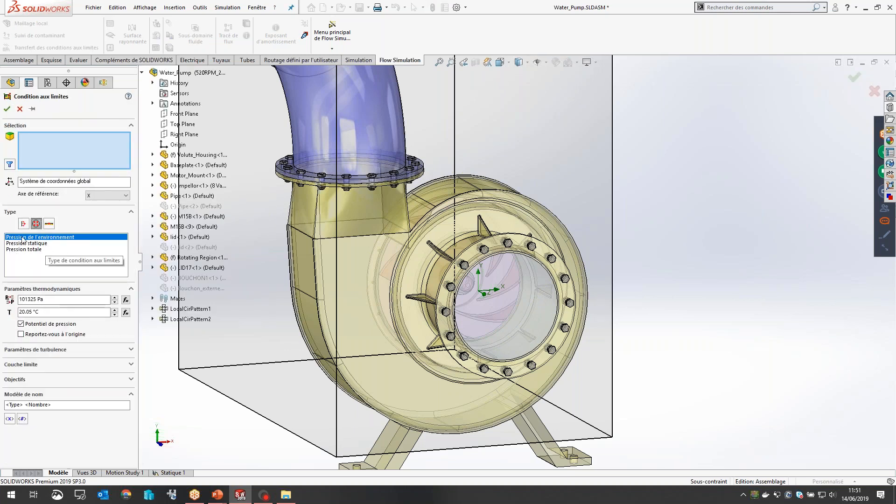
{"action": "scroll", "coordinate": [521, 310], "scroll_direction": "down", "scroll_amount": 5}
{"action": "right_click", "coordinate": [512, 316]}
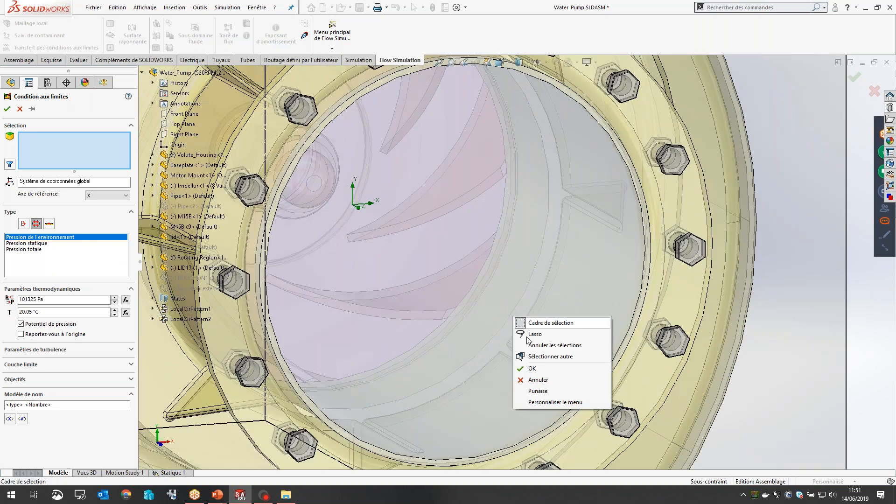
{"action": "left_click", "coordinate": [541, 356]}
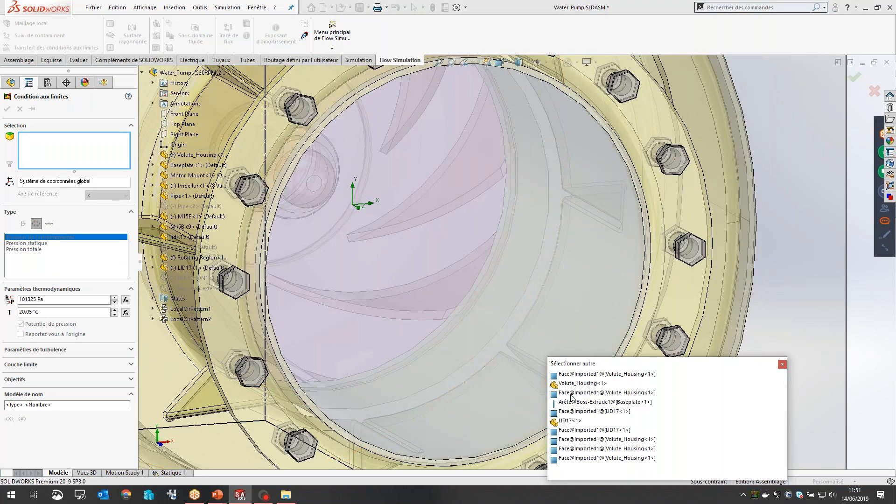
{"action": "left_click", "coordinate": [573, 411]}
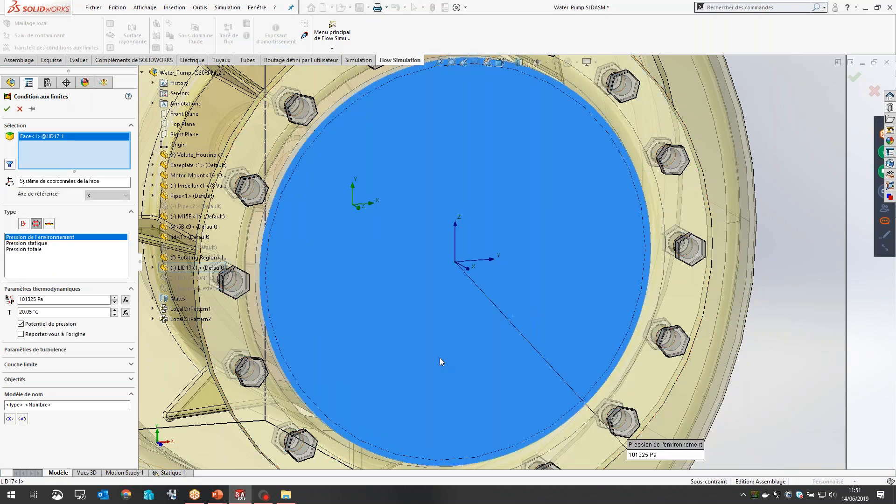
{"action": "middle_click_drag", "start_coordinate": [430, 350], "coordinate": [407, 295]}
{"action": "left_click", "coordinate": [422, 276]}
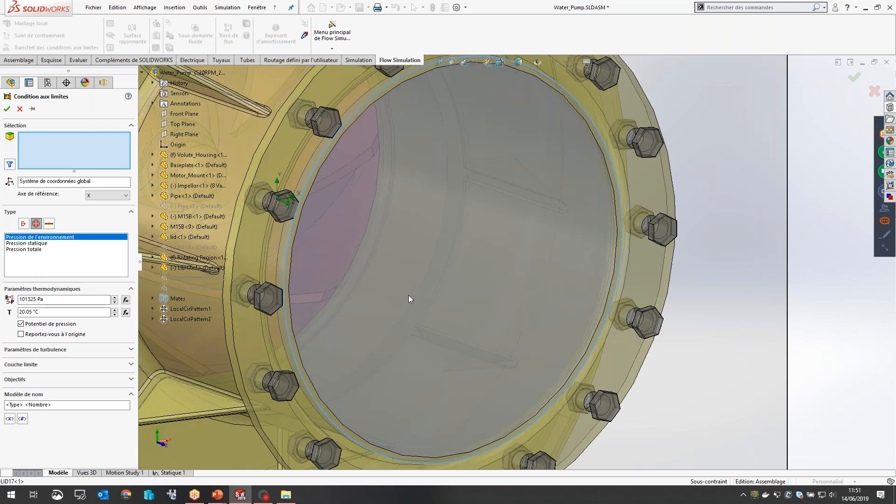
{"action": "right_click", "coordinate": [407, 295]}
{"action": "left_click", "coordinate": [445, 334]}
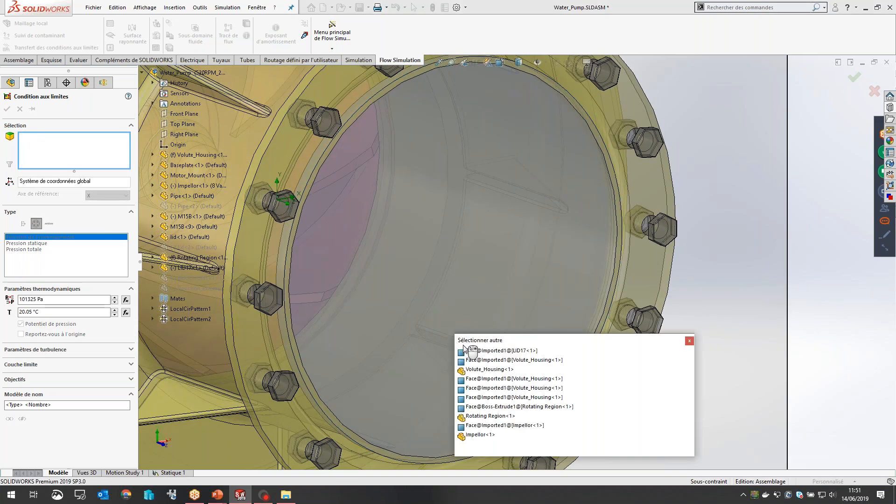
{"action": "left_click", "coordinate": [471, 350]}
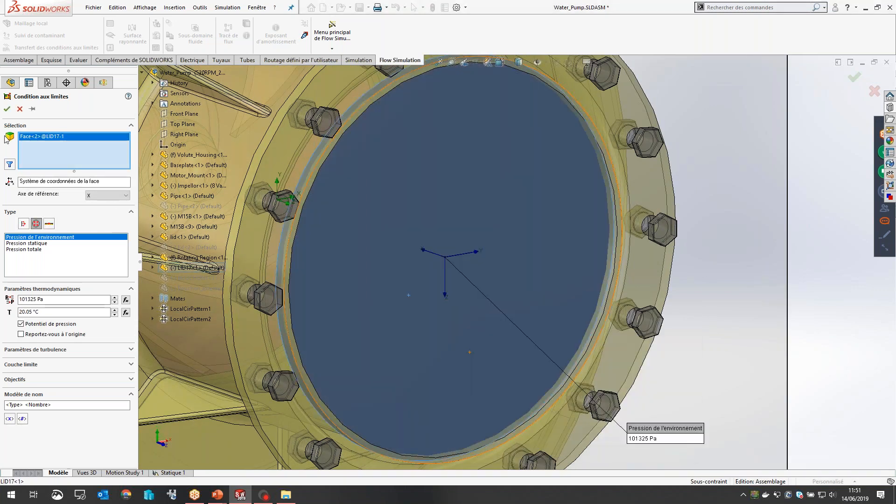
{"action": "key", "text": "Return"}
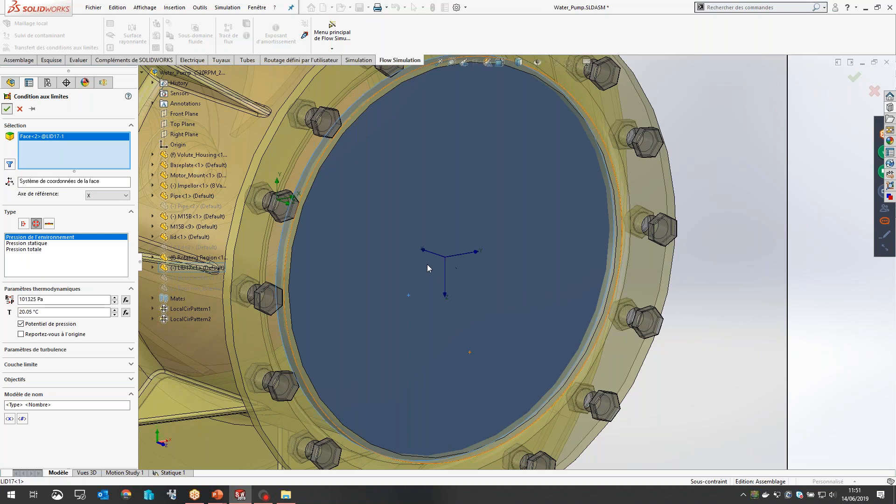
Step: Start a second boundary condition for the pipe outlet and set its type to environment pressure
{"action": "scroll", "coordinate": [427, 264], "scroll_direction": "up", "scroll_amount": 8}
{"action": "scroll", "coordinate": [503, 250], "scroll_direction": "down", "scroll_amount": 5}
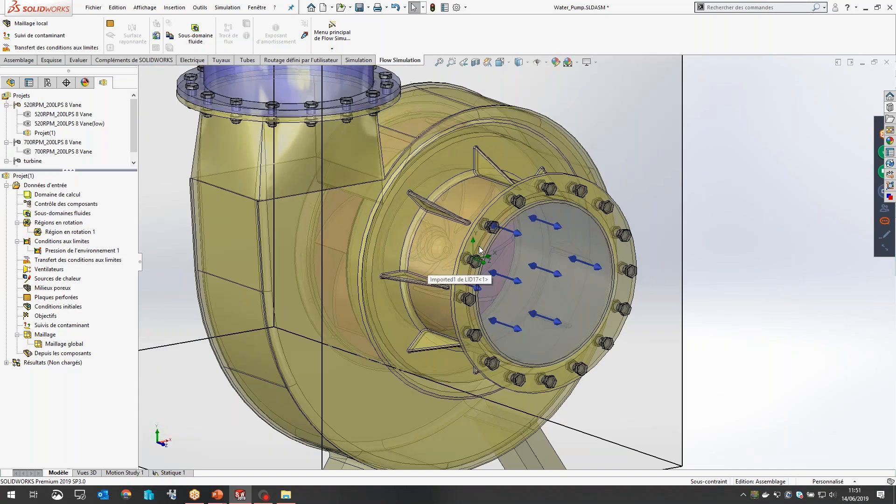
{"action": "scroll", "coordinate": [528, 282], "scroll_direction": "up", "scroll_amount": 8}
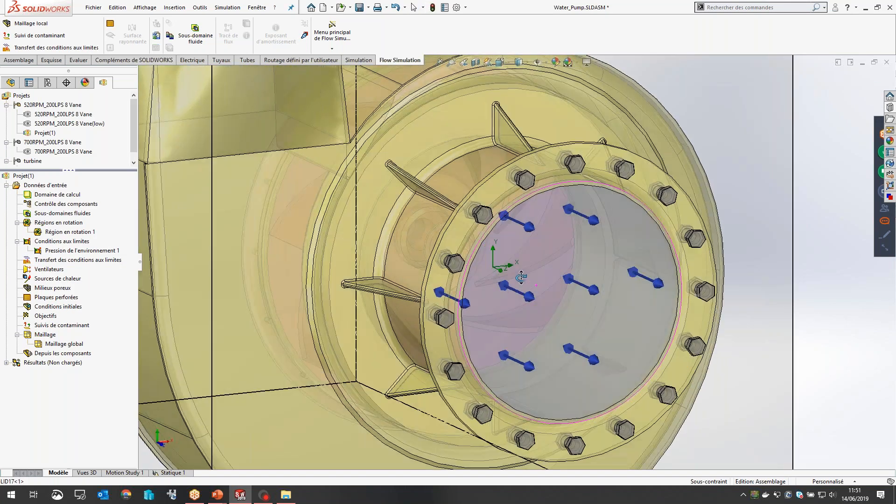
{"action": "scroll", "coordinate": [313, 178], "scroll_direction": "up", "scroll_amount": 3}
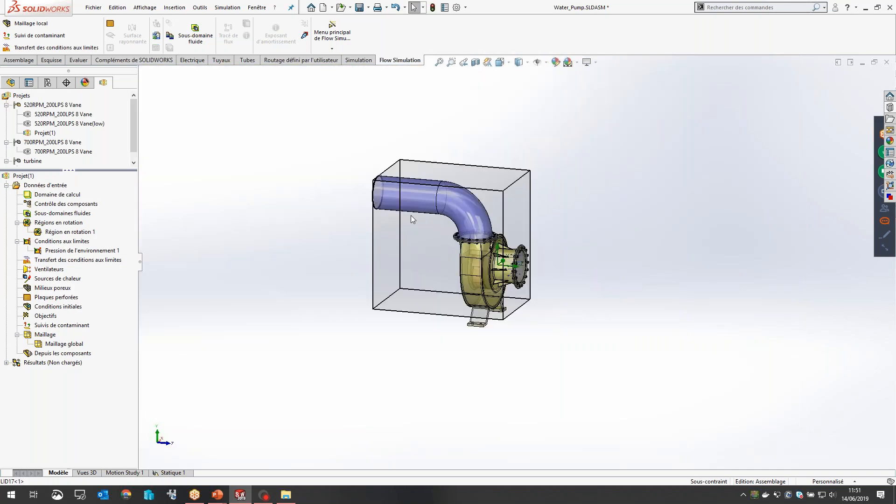
{"action": "scroll", "coordinate": [390, 190], "scroll_direction": "down", "scroll_amount": 10}
{"action": "middle_click_drag", "start_coordinate": [449, 189], "coordinate": [451, 172]}
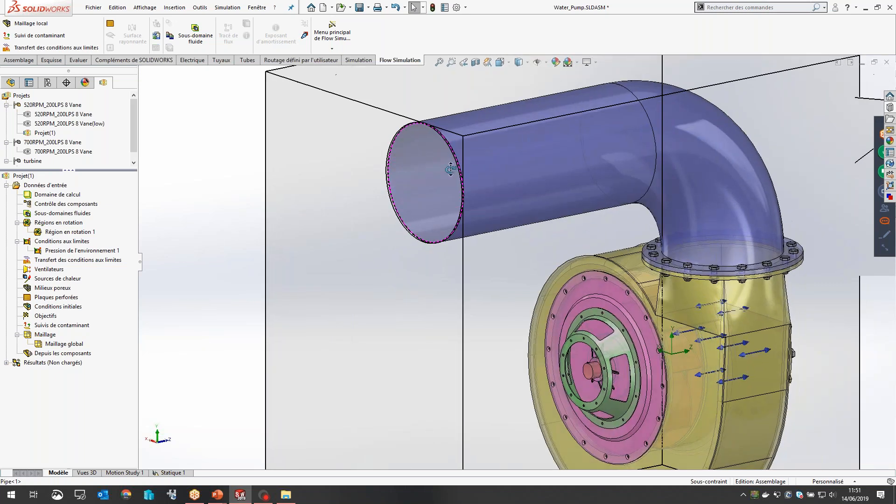
{"action": "scroll", "coordinate": [451, 172], "scroll_direction": "down", "scroll_amount": 5}
{"action": "right_click", "coordinate": [78, 251]}
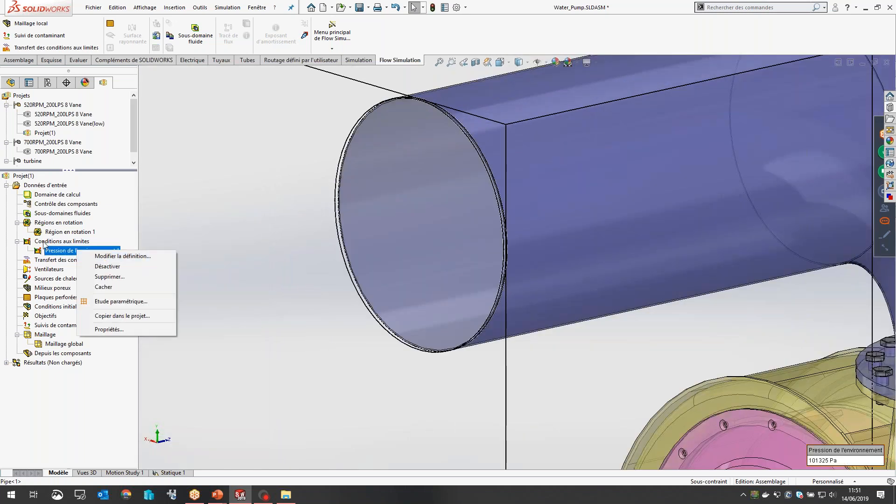
{"action": "left_click", "coordinate": [45, 243]}
{"action": "right_click", "coordinate": [46, 244]}
{"action": "left_click", "coordinate": [77, 251]}
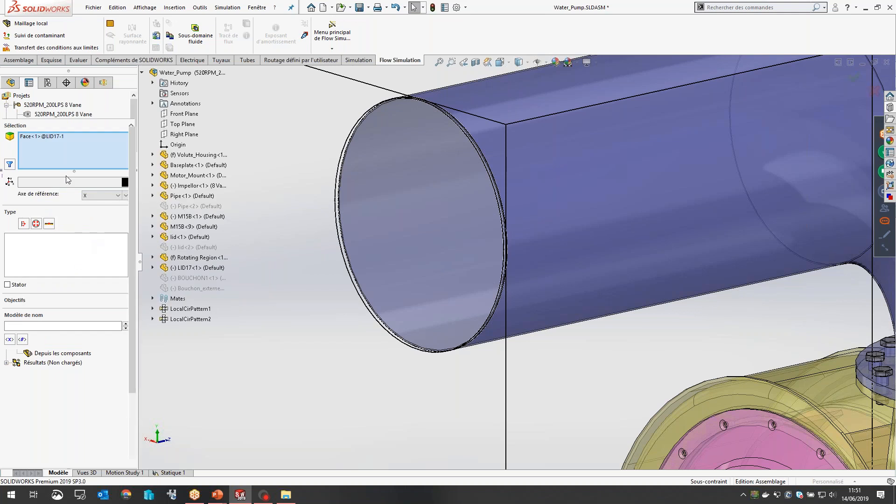
{"action": "left_click", "coordinate": [36, 223]}
Step: Apply the environment pressure condition to the lid<1> face at the pipe outlet only, removing the LID17 face from the selection
{"action": "right_click", "coordinate": [407, 245]}
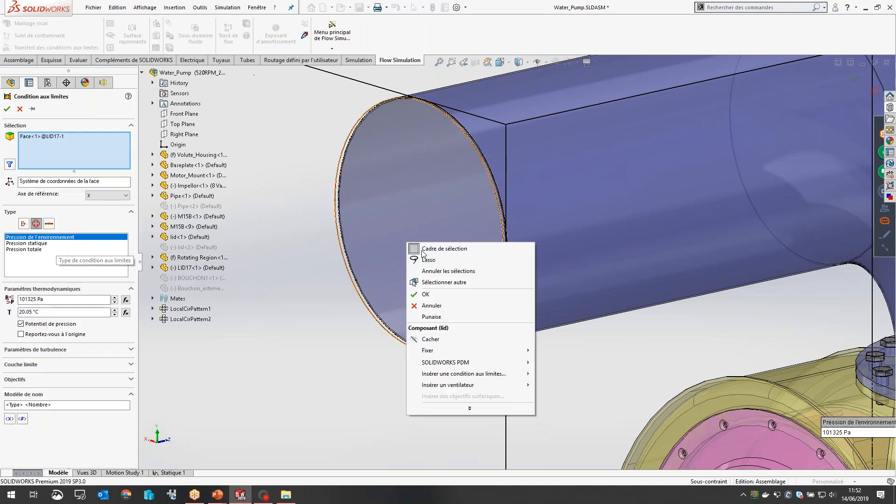
{"action": "left_click", "coordinate": [441, 284]}
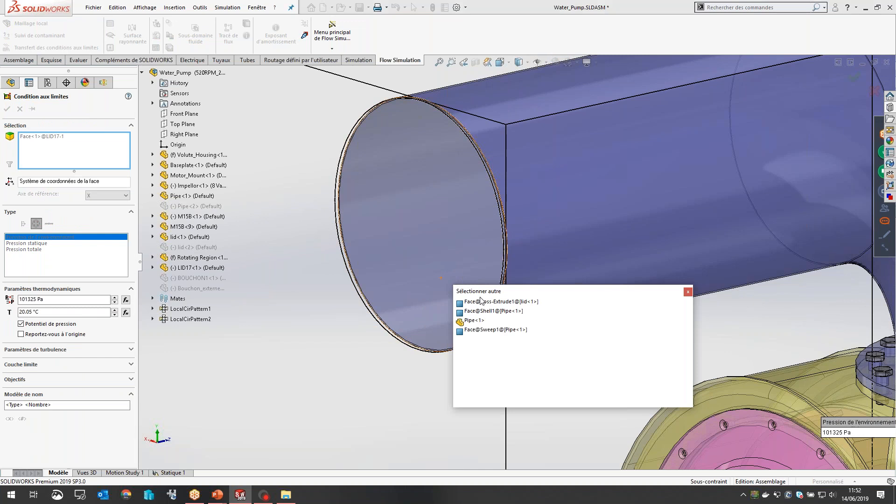
{"action": "left_click", "coordinate": [481, 302]}
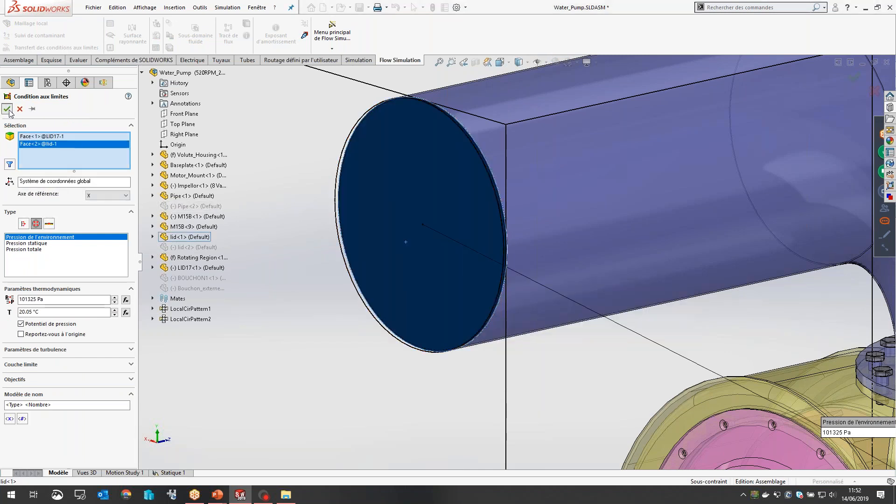
{"action": "left_click", "coordinate": [45, 138]}
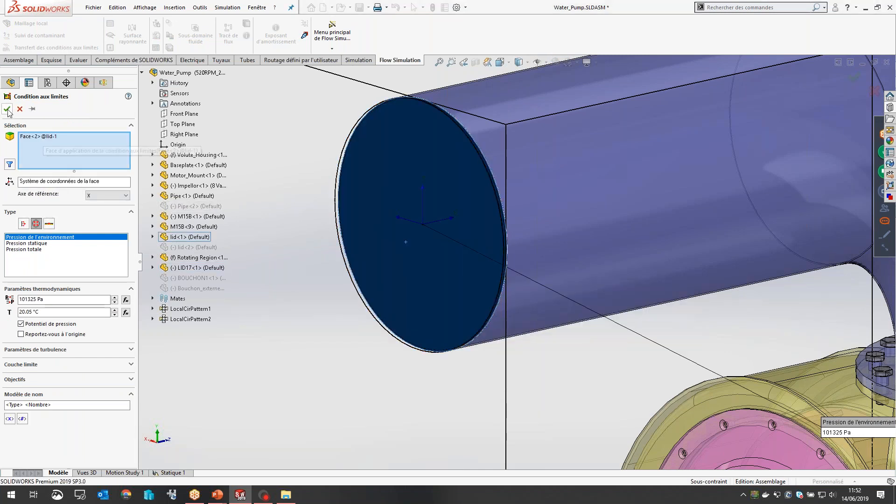
{"action": "key", "text": "Delete"}
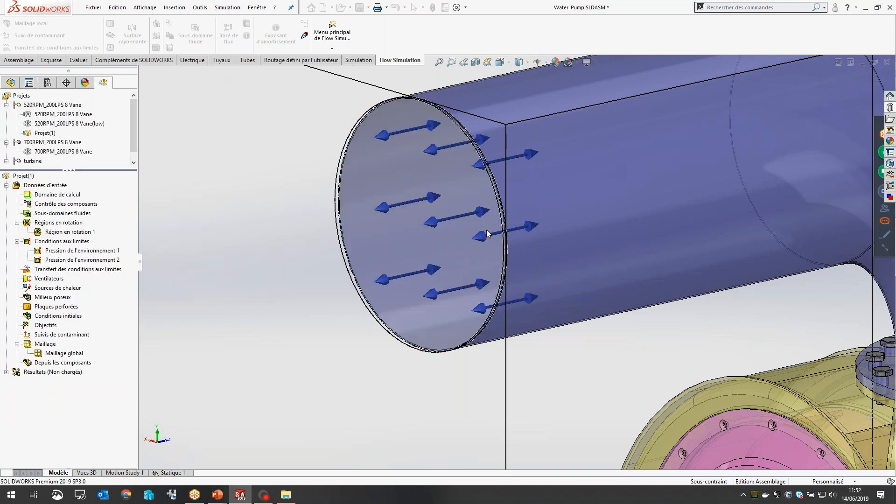
Step: Activate the existing 520RPM_200LPS 8 Vane(low) project and collapse its boundary conditions and goals, leaving the mesh entries expanded
{"action": "scroll", "coordinate": [486, 230], "scroll_direction": "up", "scroll_amount": 8}
{"action": "middle_click_drag", "start_coordinate": [486, 229], "coordinate": [492, 273]}
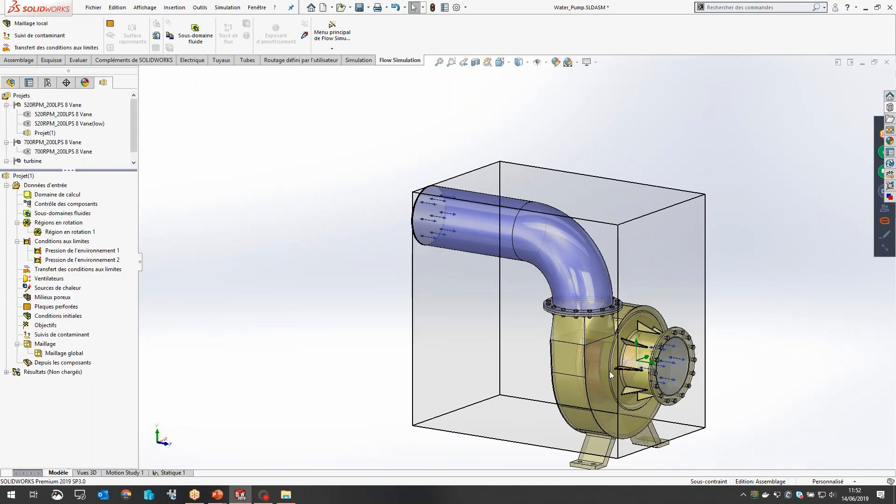
{"action": "scroll", "coordinate": [669, 394], "scroll_direction": "down", "scroll_amount": 2}
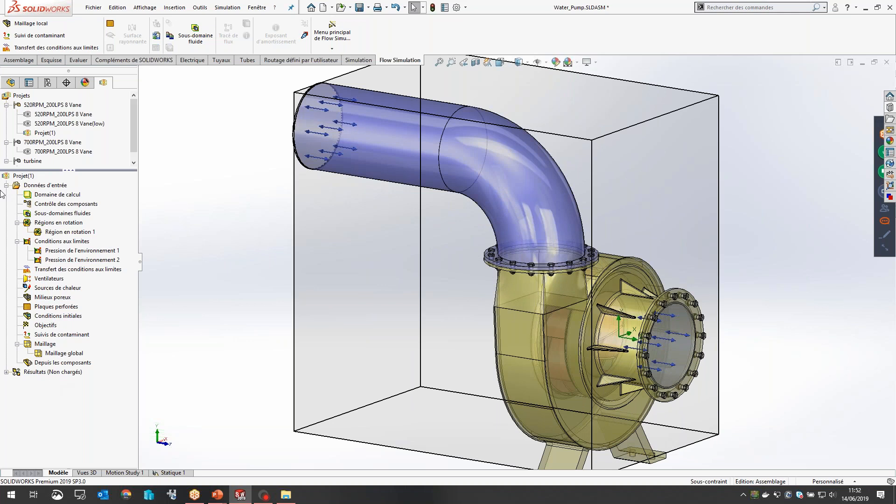
{"action": "double_click", "coordinate": [55, 123]}
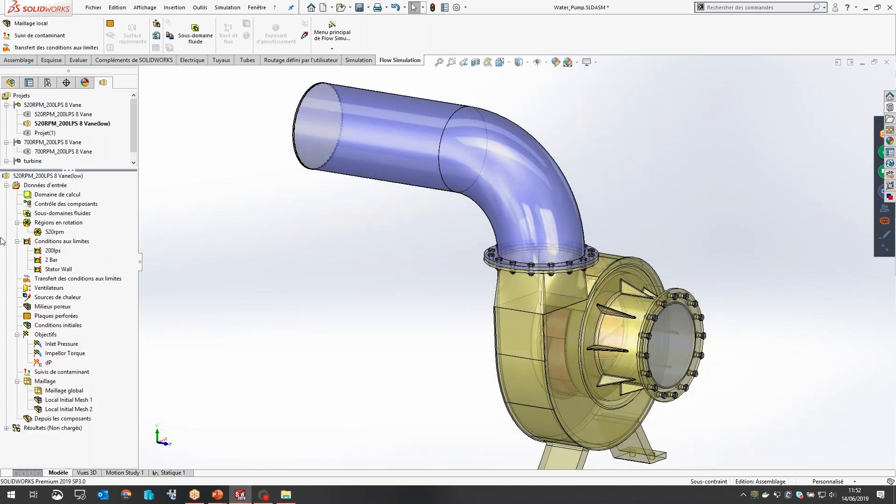
{"action": "left_click", "coordinate": [17, 241]}
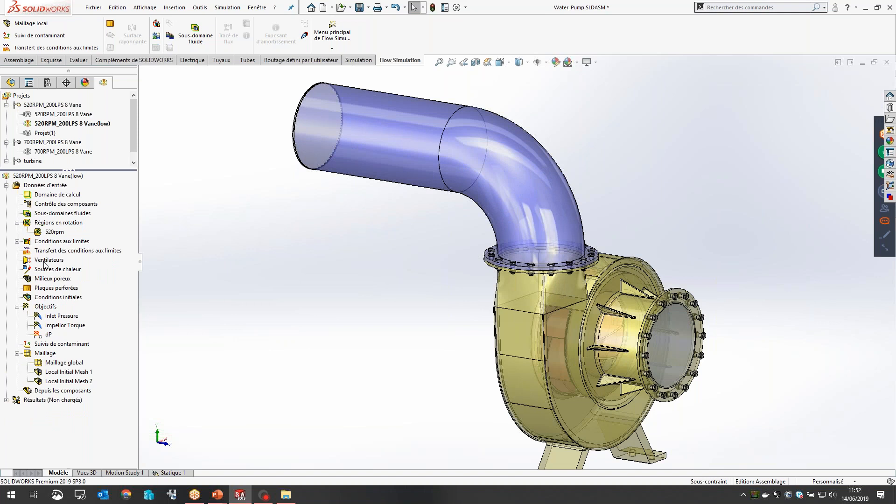
{"action": "left_click", "coordinate": [17, 306]}
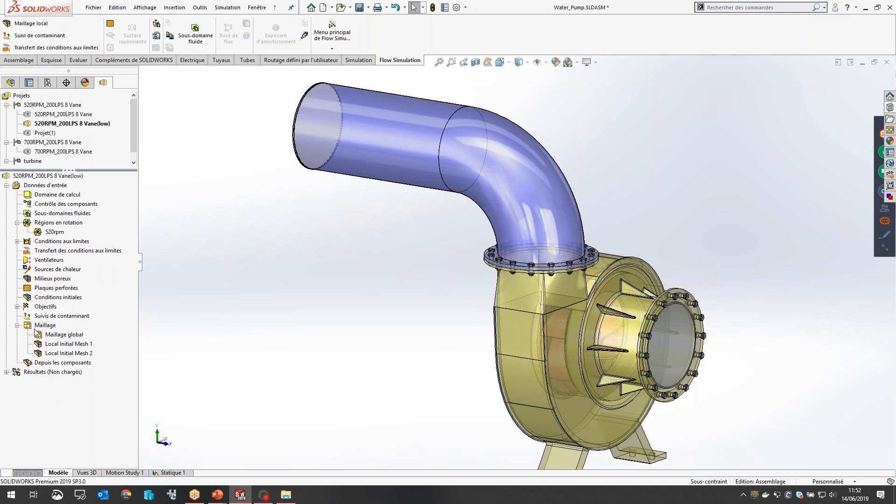
{"action": "left_click", "coordinate": [17, 325]}
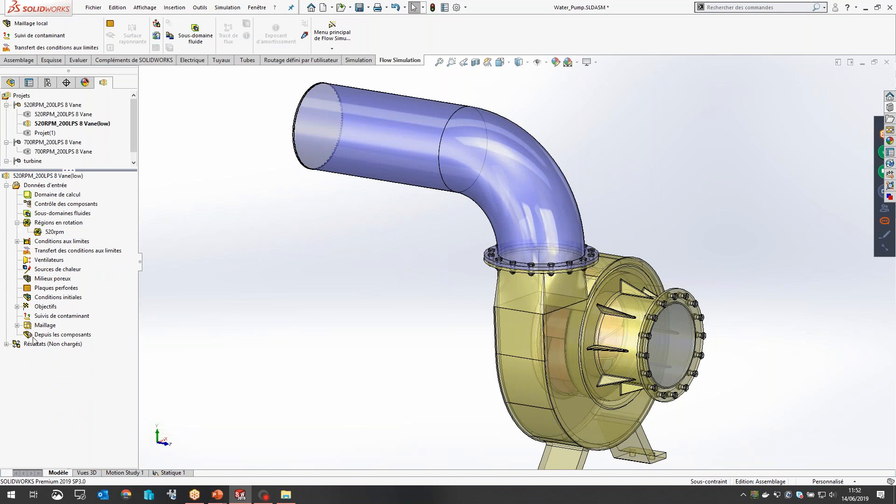
{"action": "left_click", "coordinate": [18, 325]}
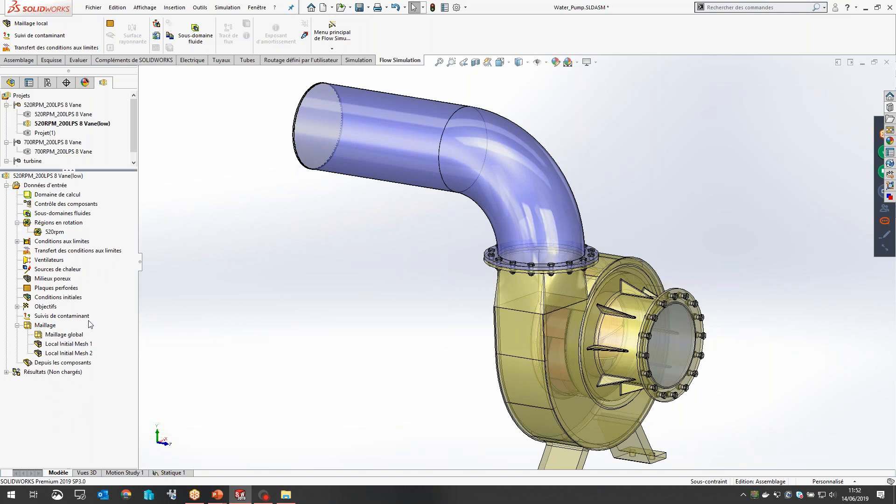
Step: Load the results of the 520RPM_200LPS 8 Vane(low) project and expand the results entries
{"action": "right_click", "coordinate": [41, 372]}
{"action": "left_click", "coordinate": [97, 375]}
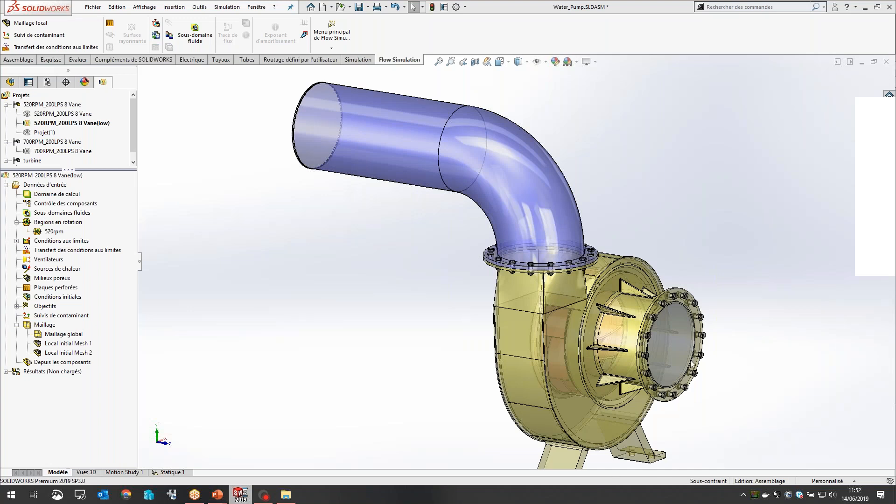
{"action": "scroll", "coordinate": [689, 360], "scroll_direction": "down", "scroll_amount": 1}
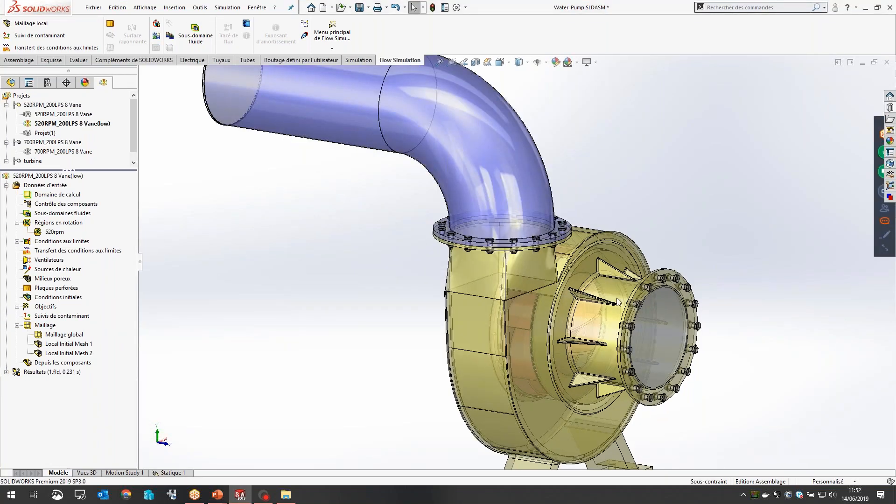
{"action": "left_click", "coordinate": [6, 372]}
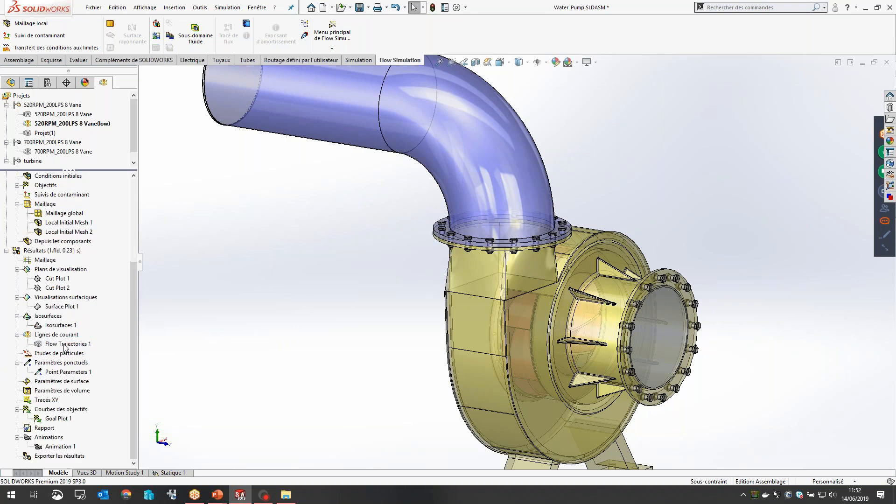
Step: Display the Cut Plot 1 velocity plot through the volute and impeller, viewing the pump from the inlet side
{"action": "scroll", "coordinate": [615, 381], "scroll_direction": "down", "scroll_amount": 3}
{"action": "middle_click_drag", "start_coordinate": [615, 380], "coordinate": [534, 358]}
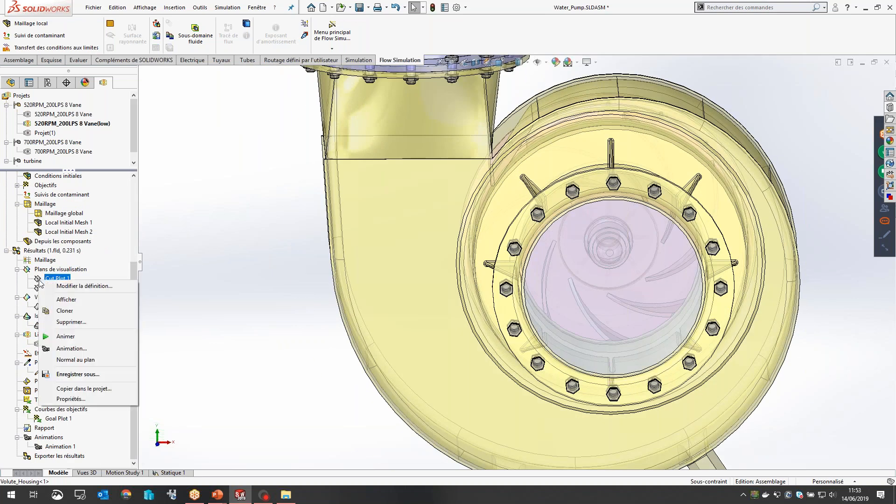
{"action": "left_click", "coordinate": [65, 310]}
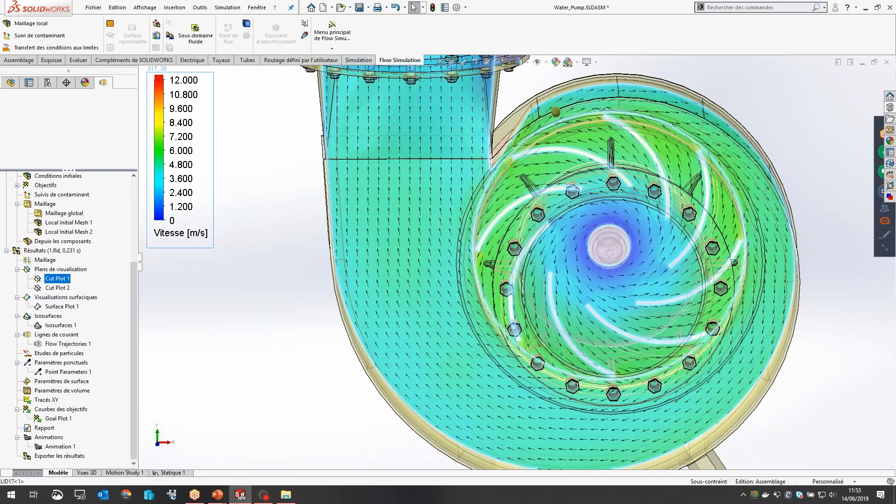
{"action": "middle_click_drag", "start_coordinate": [580, 304], "coordinate": [580, 286]}
{"action": "scroll", "coordinate": [580, 286], "scroll_direction": "up", "scroll_amount": 5}
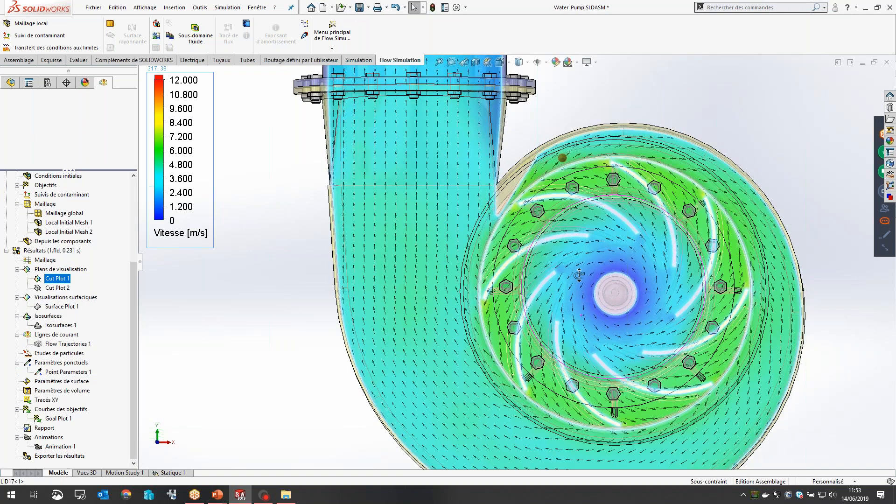
Step: Examine the velocity colours and flow vectors of Cut Plot 1 across the impeller, volute and outlet pipe
{"action": "middle_click_drag", "start_coordinate": [402, 188], "coordinate": [400, 173]}
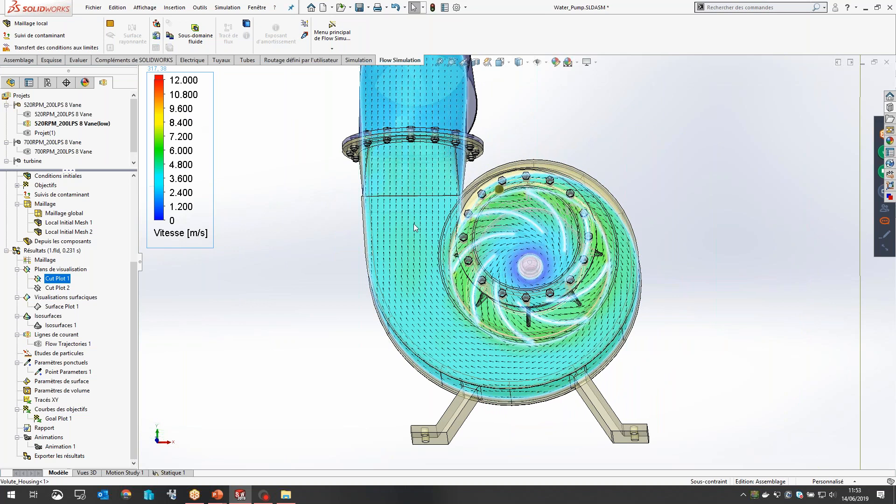
{"action": "middle_click_drag", "start_coordinate": [506, 281], "coordinate": [499, 290]}
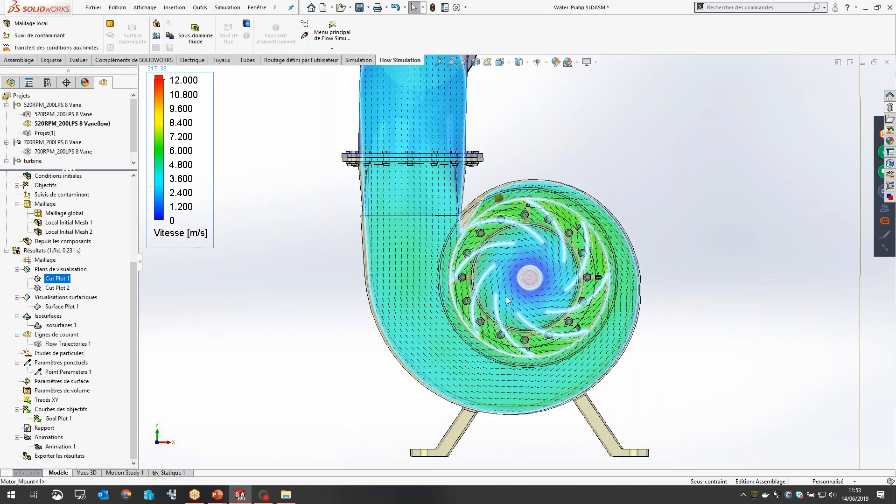
{"action": "scroll", "coordinate": [499, 290], "scroll_direction": "down", "scroll_amount": 1}
{"action": "scroll", "coordinate": [499, 290], "scroll_direction": "down", "scroll_amount": 1}
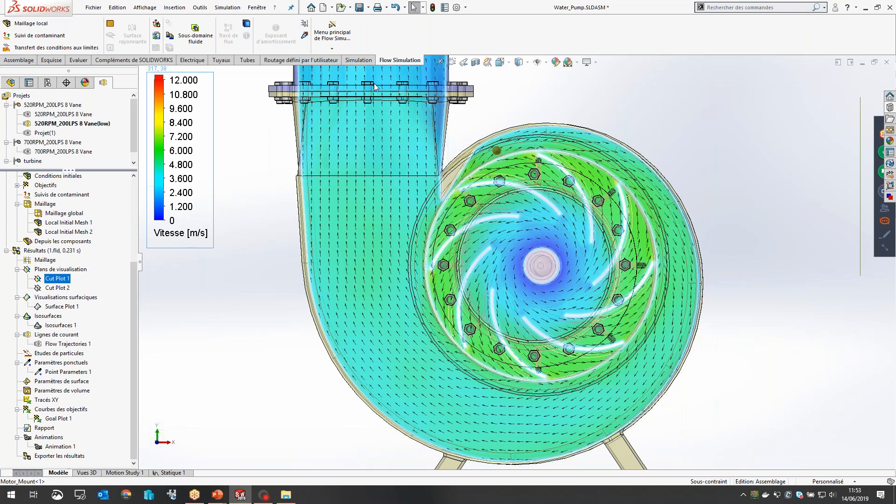
{"action": "scroll", "coordinate": [374, 90], "scroll_direction": "up", "scroll_amount": 4}
{"action": "scroll", "coordinate": [471, 131], "scroll_direction": "down", "scroll_amount": 3}
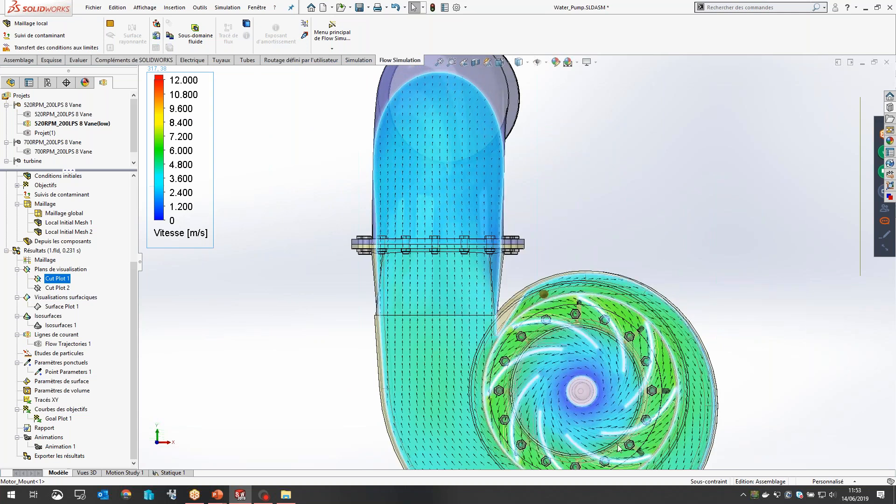
{"action": "scroll", "coordinate": [597, 429], "scroll_direction": "up", "scroll_amount": 3}
{"action": "scroll", "coordinate": [594, 365], "scroll_direction": "down", "scroll_amount": 3}
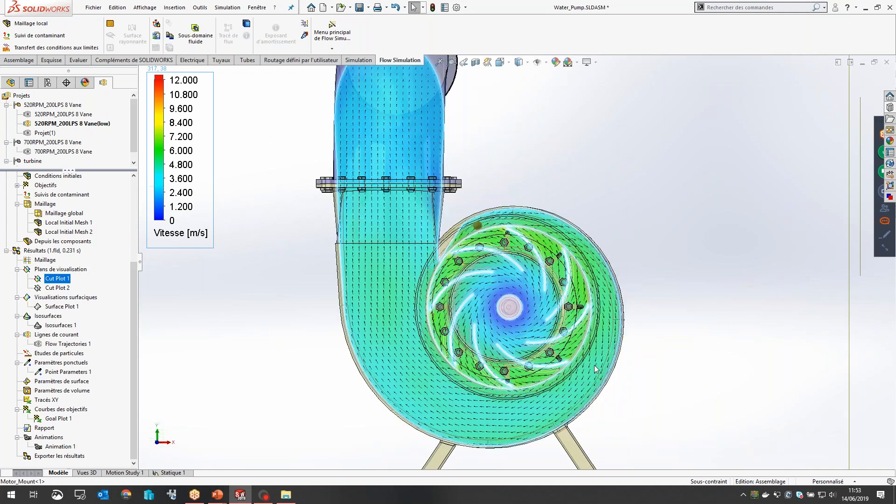
Step: Display the Cut Plot 2 velocity plot and view it from above to inspect the horizontal section through the pump
{"action": "right_click", "coordinate": [54, 289]}
{"action": "left_click", "coordinate": [76, 309]}
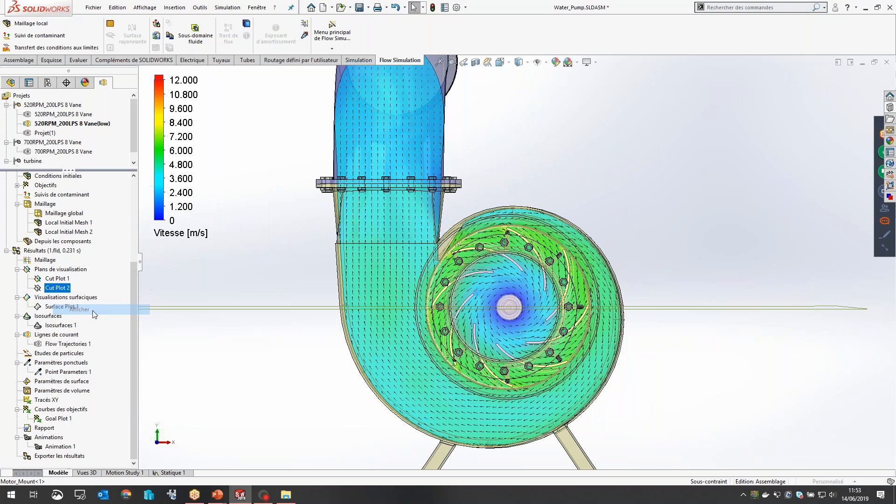
{"action": "middle_click_drag", "start_coordinate": [407, 350], "coordinate": [440, 478]}
{"action": "middle_click_drag", "start_coordinate": [456, 402], "coordinate": [442, 404]}
{"action": "scroll", "coordinate": [519, 358], "scroll_direction": "down", "scroll_amount": 4}
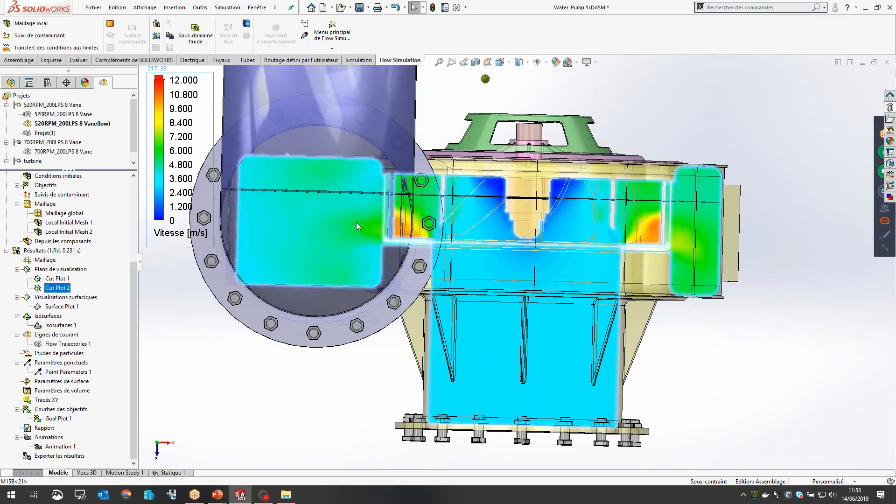
{"action": "scroll", "coordinate": [524, 385], "scroll_direction": "up", "scroll_amount": 2}
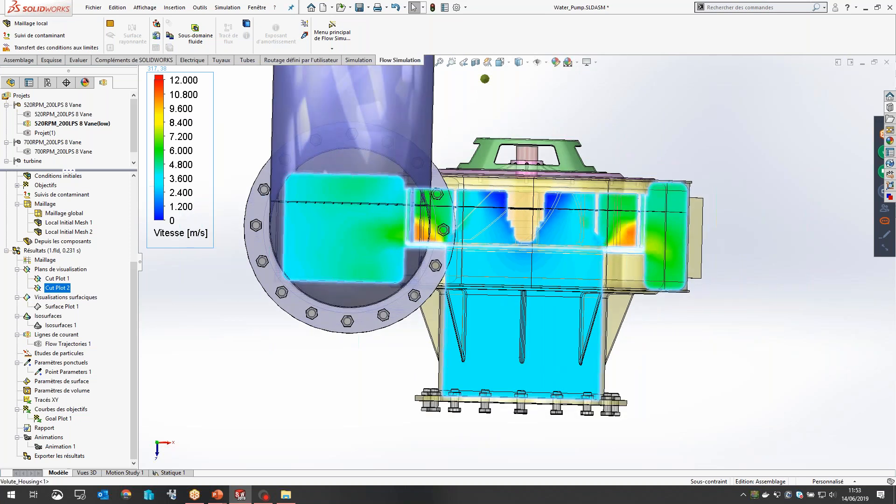
Step: Hide both Cut Plot 1 and Cut Plot 2
{"action": "middle_click_drag", "start_coordinate": [537, 481], "coordinate": [546, 419]}
{"action": "scroll", "coordinate": [546, 419], "scroll_direction": "up", "scroll_amount": 3}
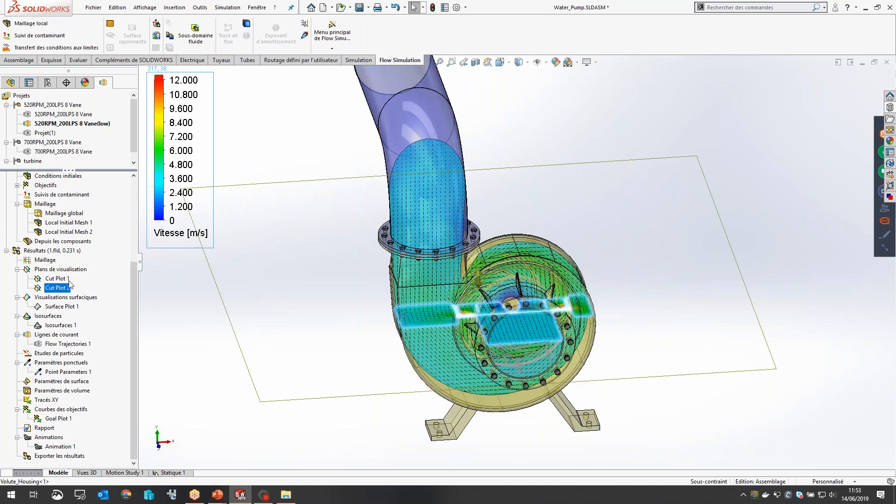
{"action": "left_click", "coordinate": [69, 281], "text": "ctrl"}
{"action": "right_click", "coordinate": [69, 281]}
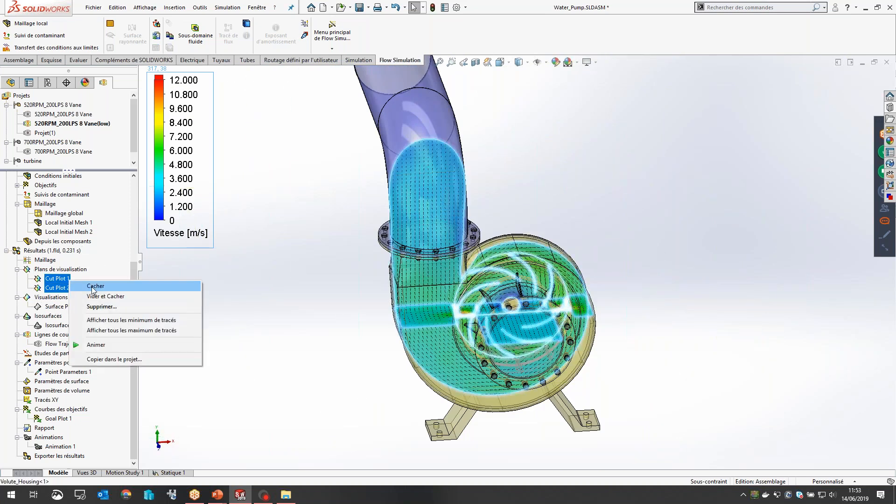
{"action": "left_click", "coordinate": [92, 286]}
Step: Display Surface Plot 1 and inspect the velocity distribution on the impeller surfaces up close
{"action": "right_click", "coordinate": [62, 308]}
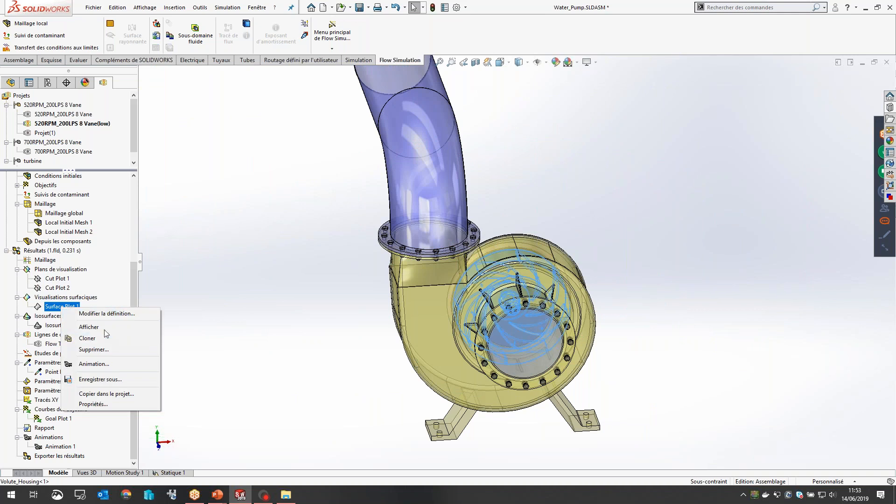
{"action": "left_click", "coordinate": [104, 326]}
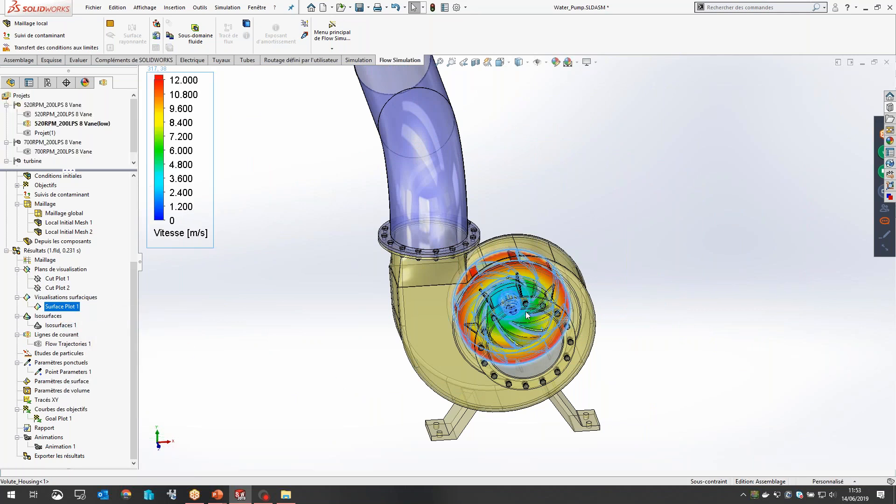
{"action": "scroll", "coordinate": [526, 315], "scroll_direction": "down", "scroll_amount": 8}
{"action": "middle_click_drag", "start_coordinate": [439, 274], "coordinate": [444, 239]}
{"action": "scroll", "coordinate": [444, 238], "scroll_direction": "up", "scroll_amount": 5}
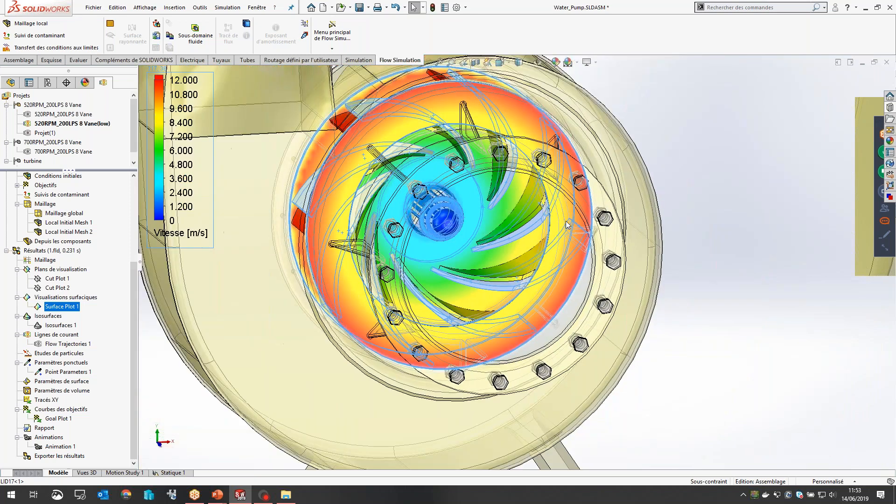
{"action": "scroll", "coordinate": [563, 220], "scroll_direction": "down", "scroll_amount": 2}
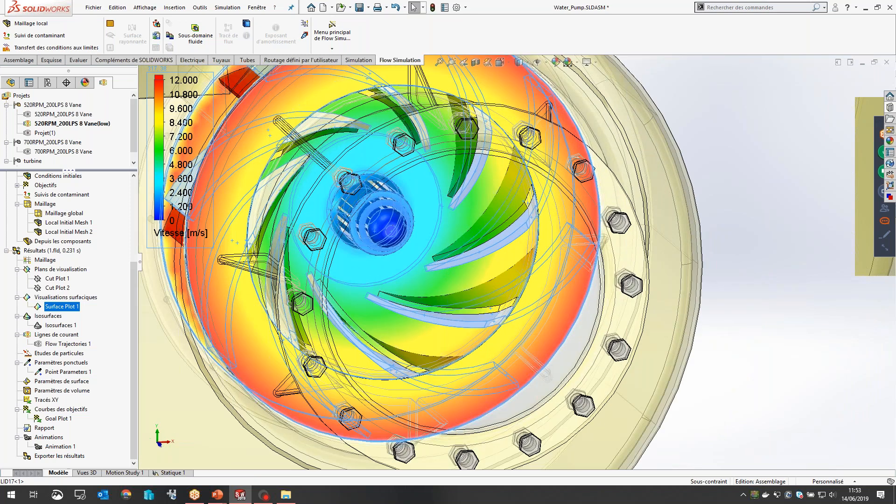
Step: Change the parameter shown by the surface plot's colour legend from velocity to pressure (Pression)
{"action": "left_click", "coordinate": [193, 236]}
{"action": "scroll", "coordinate": [190, 253], "scroll_direction": "up", "scroll_amount": 1}
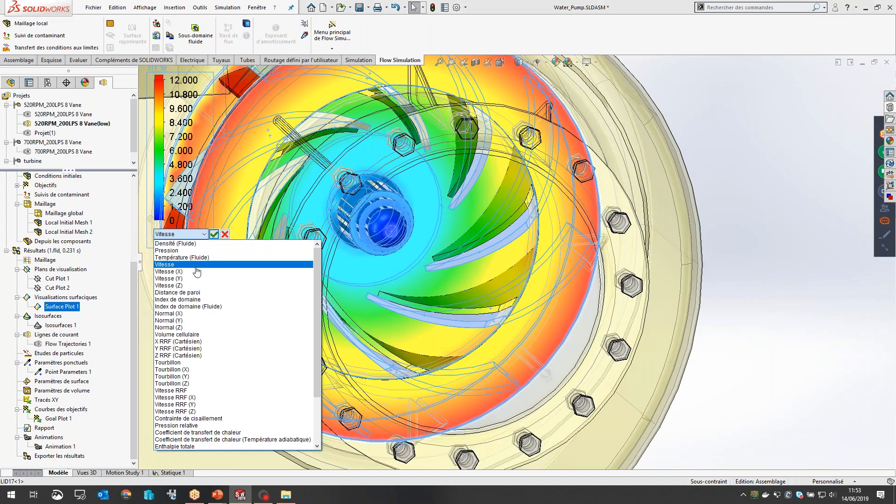
{"action": "left_click", "coordinate": [189, 251]}
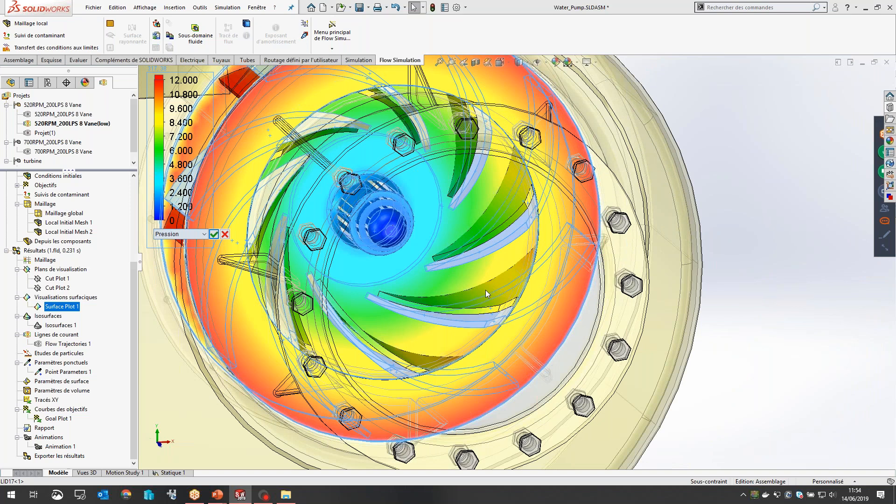
{"action": "left_click", "coordinate": [214, 235]}
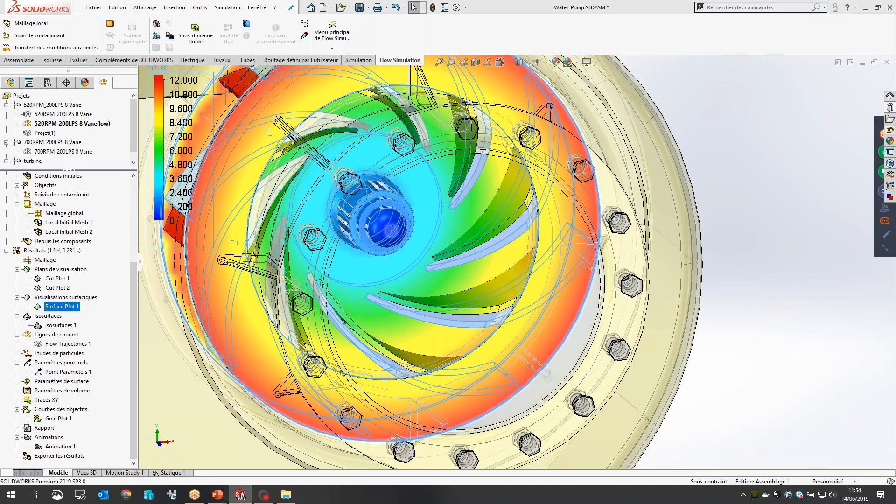
Step: Examine the pressure distribution on the impeller vanes, from the hub area to the outer vane edges
{"action": "middle_click_drag", "start_coordinate": [471, 272], "coordinate": [471, 323]}
{"action": "scroll", "coordinate": [506, 207], "scroll_direction": "up", "scroll_amount": 3}
{"action": "scroll", "coordinate": [505, 205], "scroll_direction": "down", "scroll_amount": 10}
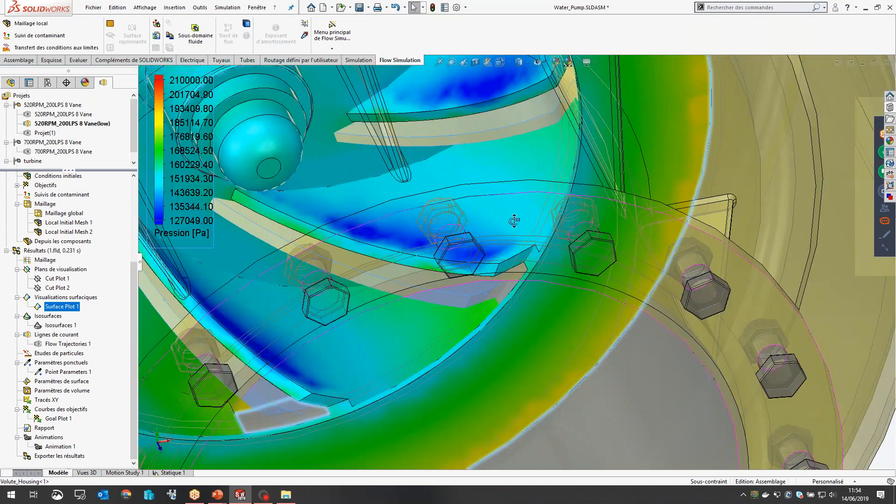
{"action": "scroll", "coordinate": [513, 221], "scroll_direction": "up", "scroll_amount": 6}
{"action": "scroll", "coordinate": [469, 132], "scroll_direction": "down", "scroll_amount": 3}
{"action": "middle_click_drag", "start_coordinate": [469, 133], "coordinate": [379, 130]}
{"action": "scroll", "coordinate": [382, 130], "scroll_direction": "down", "scroll_amount": 5}
{"action": "middle_click_drag", "start_coordinate": [446, 149], "coordinate": [388, 121]}
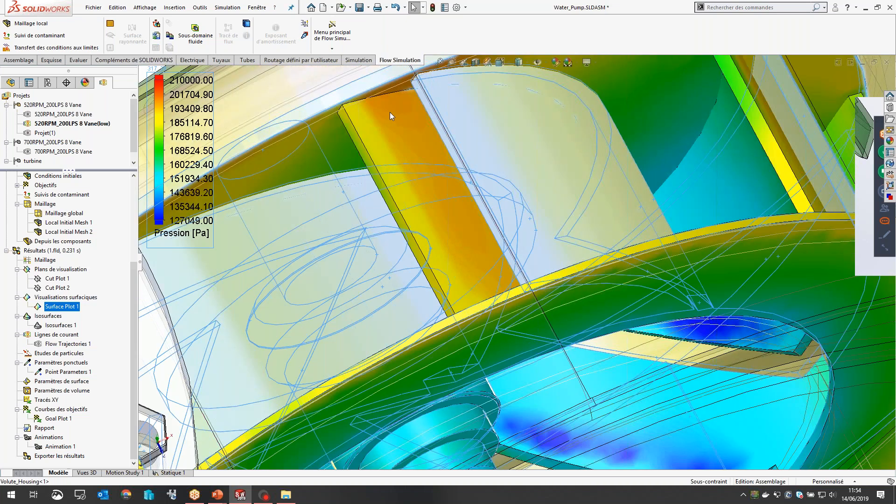
{"action": "scroll", "coordinate": [396, 127], "scroll_direction": "up", "scroll_amount": 1}
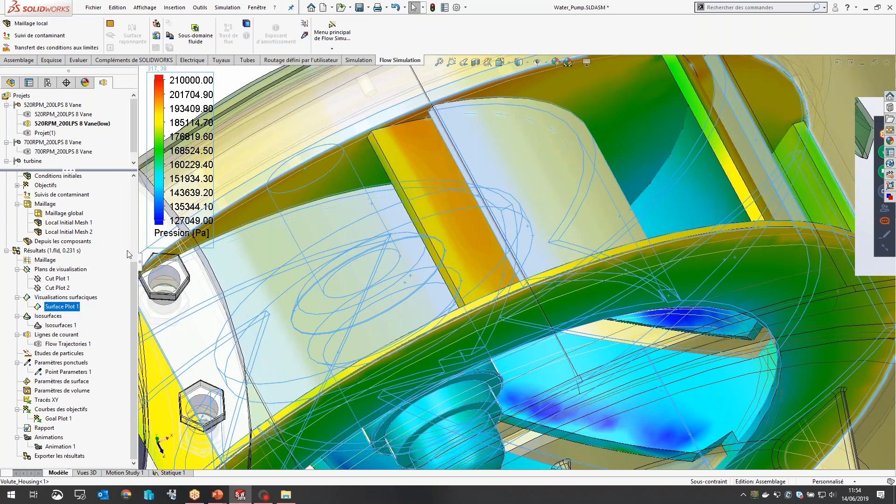
Step: Load the transient results for the time moment 0.230769 s
{"action": "right_click", "coordinate": [69, 250]}
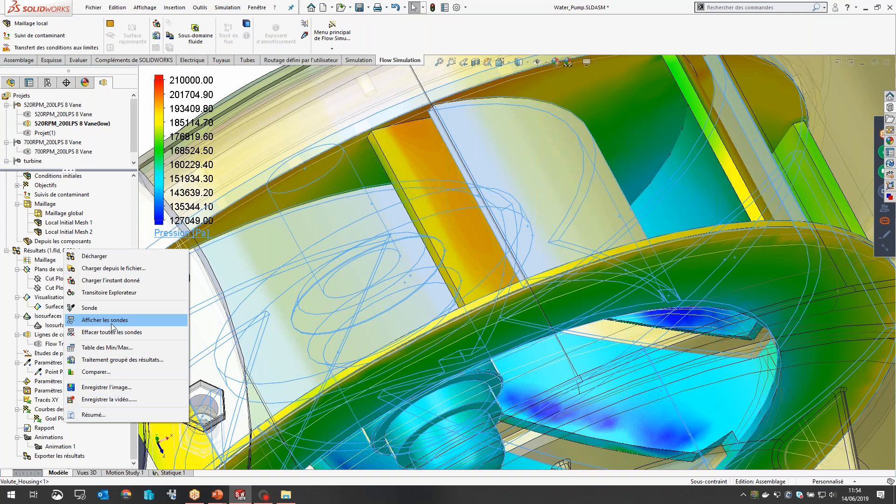
{"action": "left_click", "coordinate": [117, 282]}
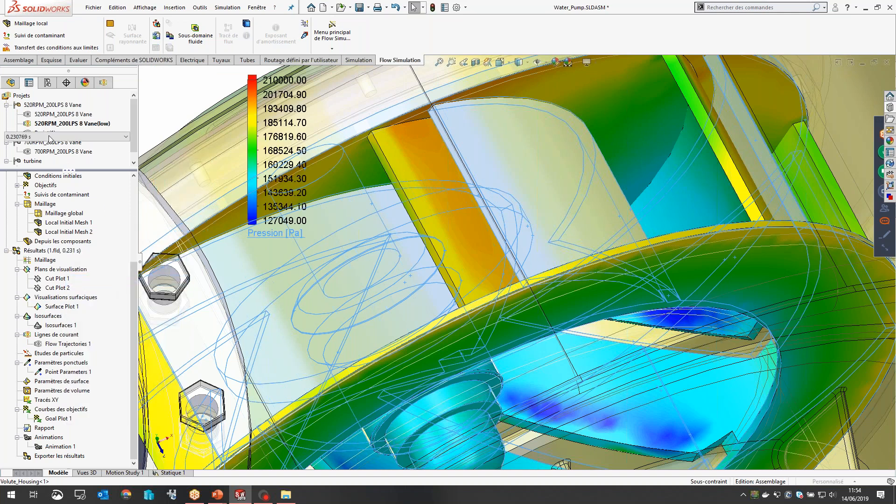
{"action": "left_click", "coordinate": [68, 137]}
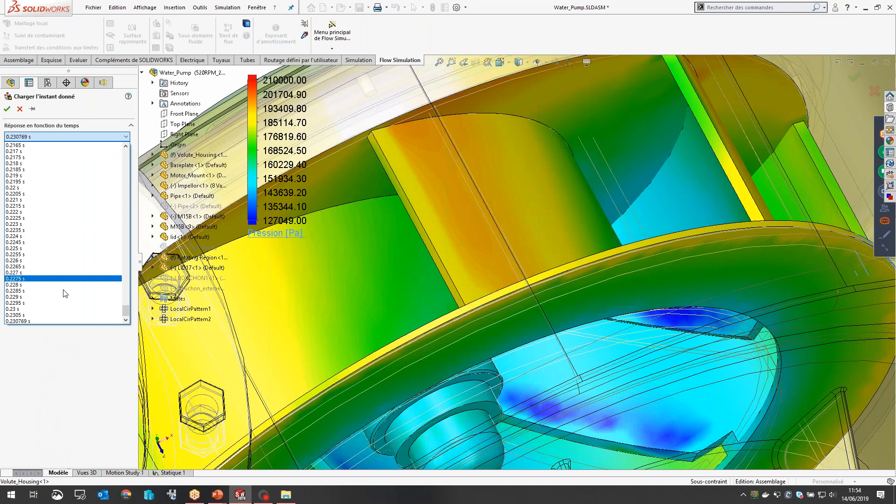
{"action": "left_click", "coordinate": [55, 321]}
{"action": "left_click", "coordinate": [6, 110]}
Step: Examine the pressure on the impeller's outer vane edges and inner faces from several angles
{"action": "middle_click_drag", "start_coordinate": [437, 238], "coordinate": [435, 189]}
{"action": "scroll", "coordinate": [575, 176], "scroll_direction": "up", "scroll_amount": 4}
{"action": "scroll", "coordinate": [575, 176], "scroll_direction": "down", "scroll_amount": 3}
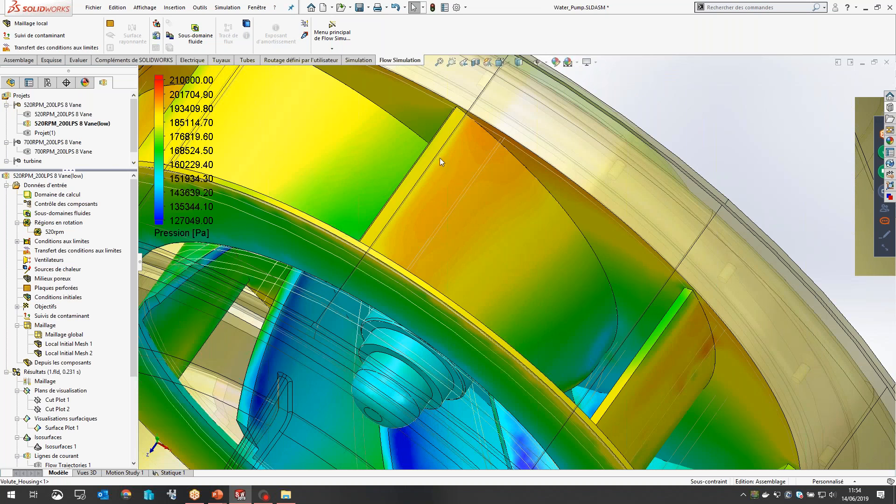
{"action": "scroll", "coordinate": [442, 157], "scroll_direction": "up", "scroll_amount": 5}
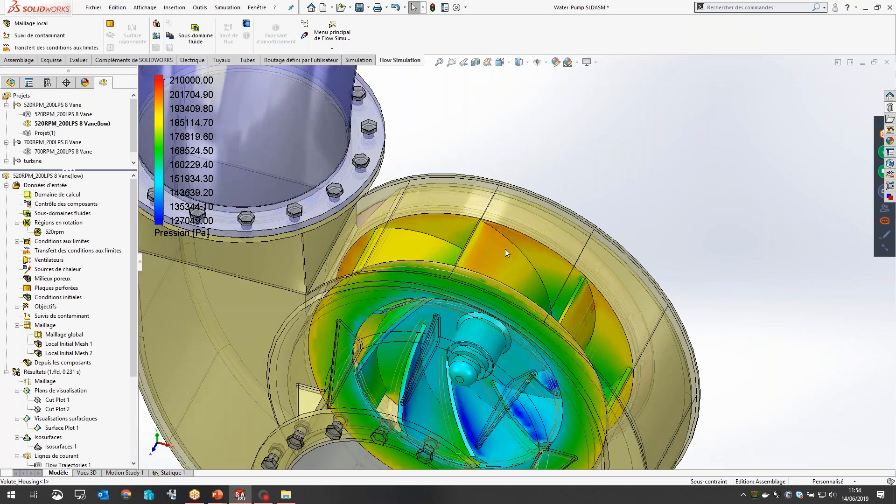
{"action": "scroll", "coordinate": [501, 244], "scroll_direction": "down", "scroll_amount": 2}
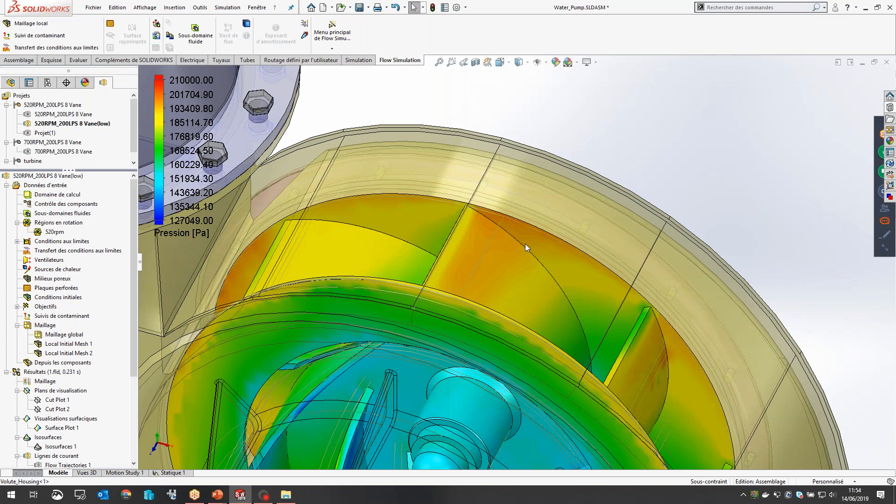
{"action": "scroll", "coordinate": [493, 335], "scroll_direction": "up", "scroll_amount": 6}
{"action": "middle_click_drag", "start_coordinate": [480, 300], "coordinate": [483, 259]}
{"action": "scroll", "coordinate": [475, 280], "scroll_direction": "down", "scroll_amount": 2}
Step: Display the Flow Trajectories 1 streamlines together with the pressure surface plot and view the flow through the pump at an angle
{"action": "scroll", "coordinate": [35, 402], "scroll_direction": "down", "scroll_amount": 3}
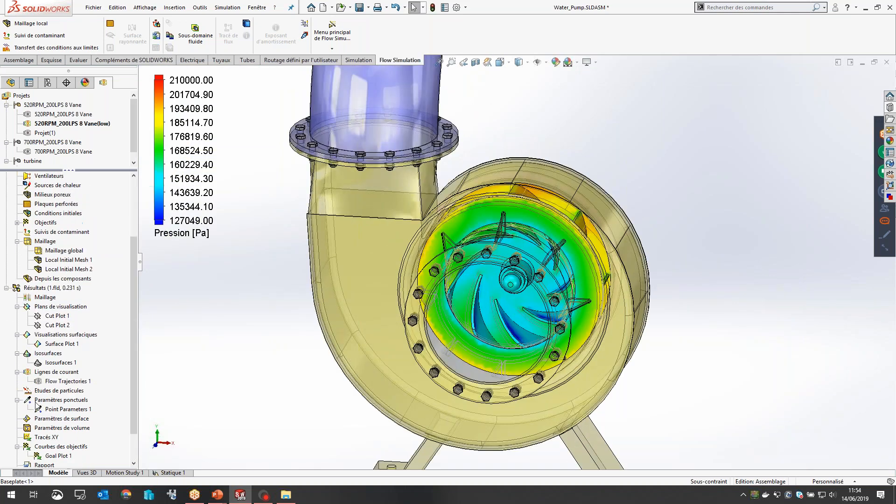
{"action": "right_click", "coordinate": [49, 381]}
{"action": "left_click", "coordinate": [74, 298]}
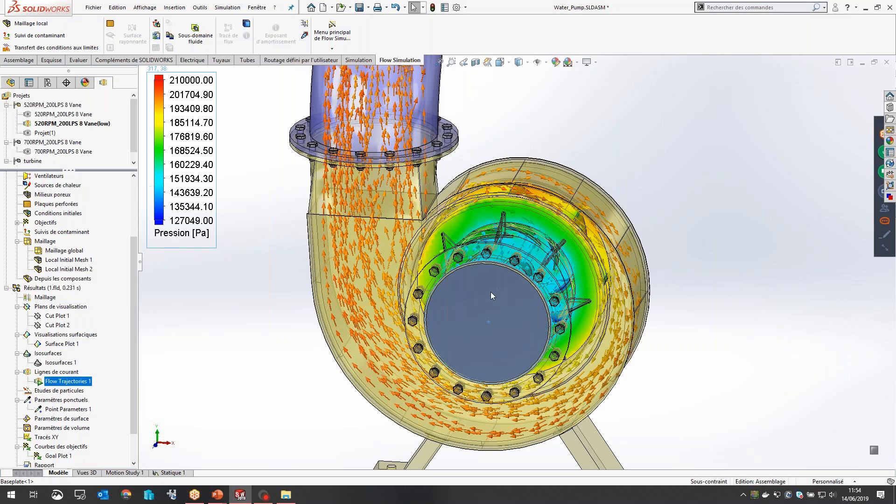
{"action": "middle_click_drag", "start_coordinate": [490, 296], "coordinate": [574, 291]}
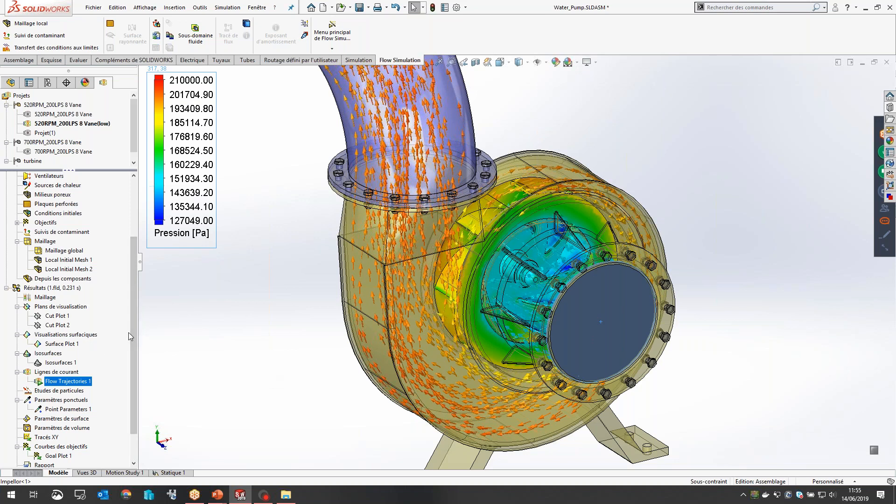
Step: Activate the turbine configuration of the Water_Pump assembly
{"action": "left_click_drag", "start_coordinate": [133, 315], "coordinate": [118, 381]}
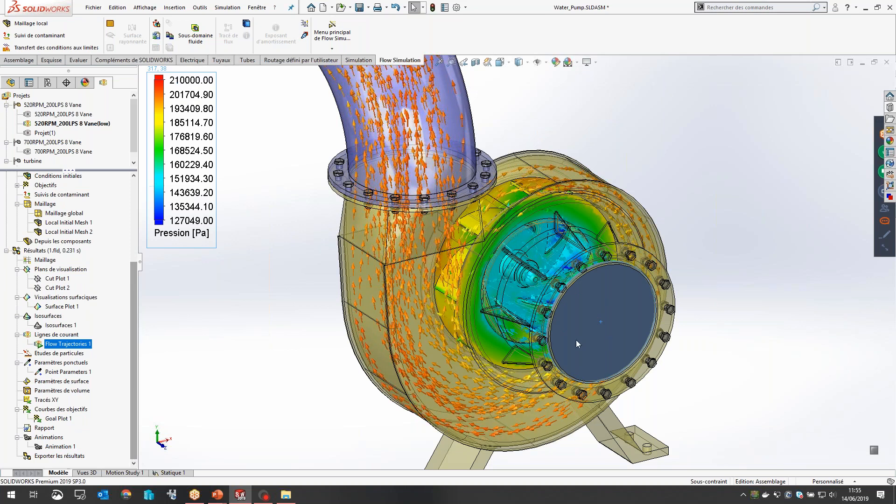
{"action": "scroll", "coordinate": [31, 156], "scroll_direction": "down", "scroll_amount": 1}
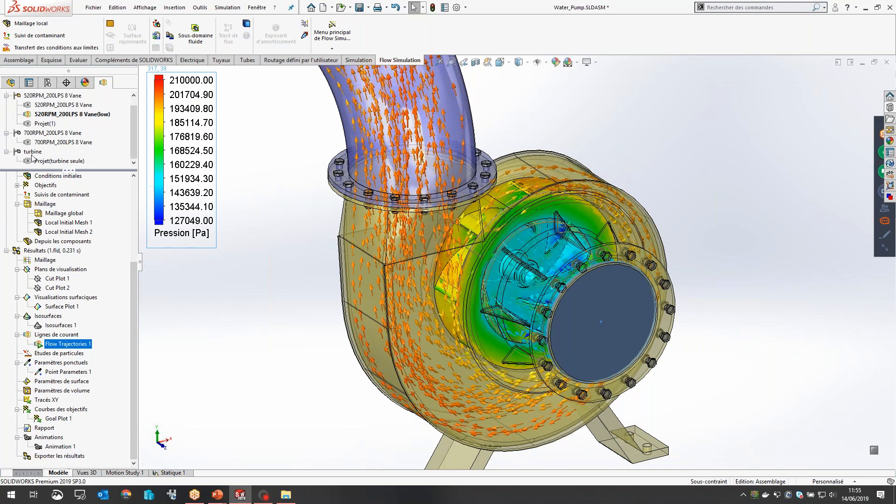
{"action": "scroll", "coordinate": [33, 154], "scroll_direction": "up", "scroll_amount": 1}
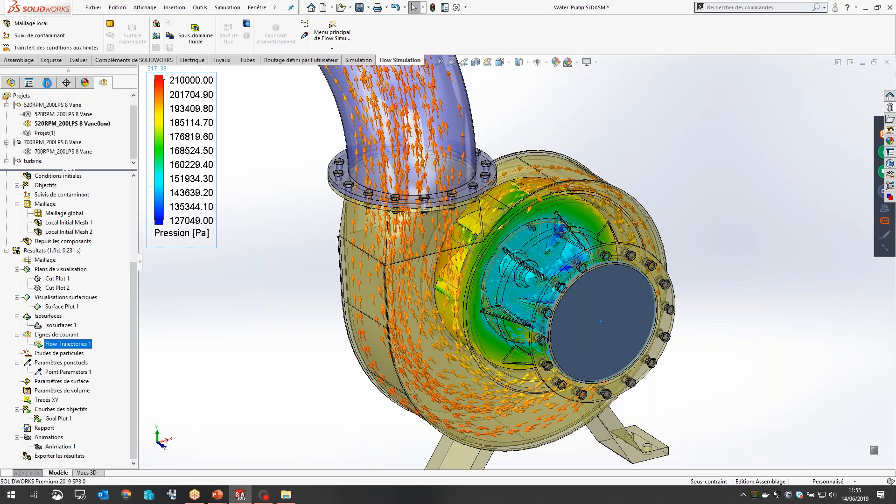
{"action": "left_click", "coordinate": [48, 82]}
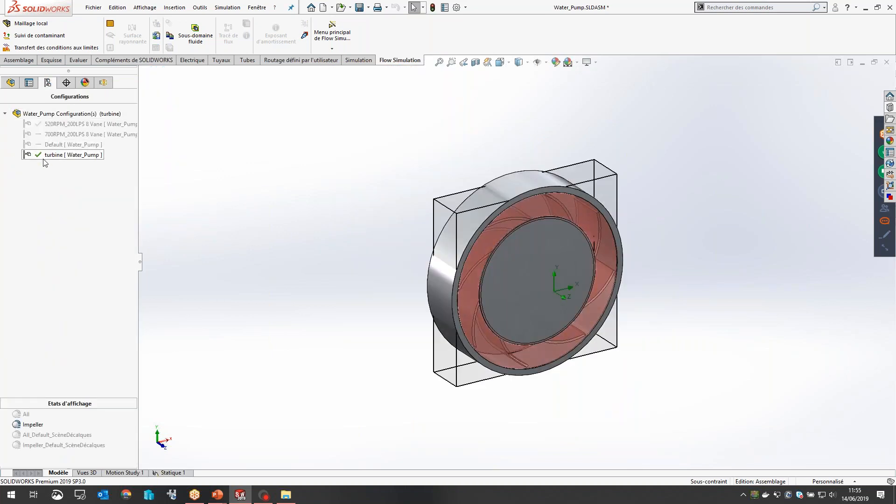
{"action": "left_click", "coordinate": [436, 253]}
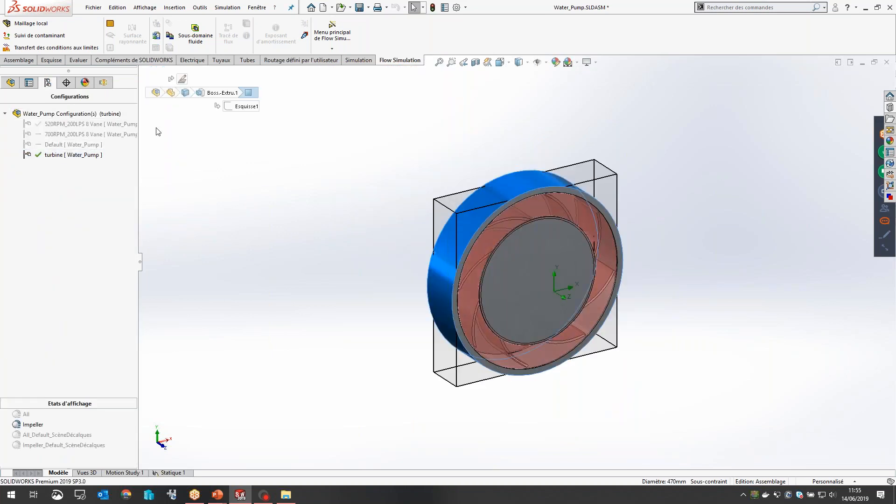
{"action": "left_click", "coordinate": [163, 72]}
Step: Create a new frequency study for the turbine configuration, with the name Fréquence 1
{"action": "left_click", "coordinate": [358, 60]}
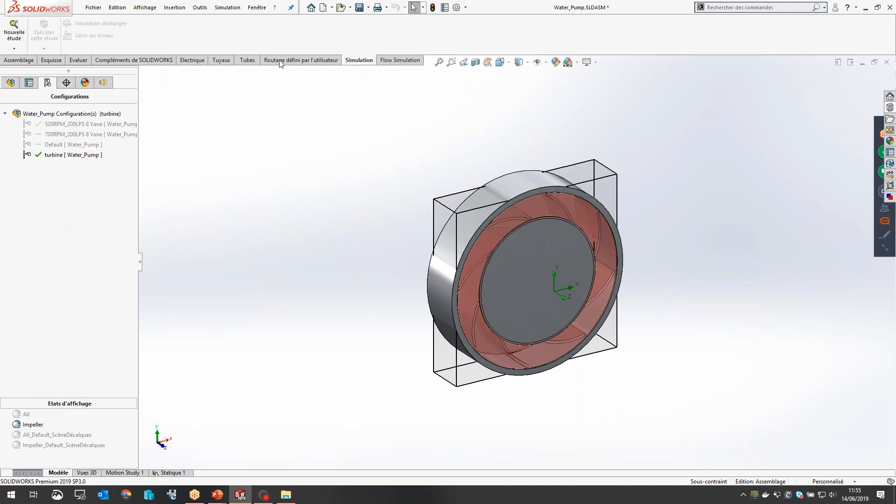
{"action": "left_click", "coordinate": [16, 50]}
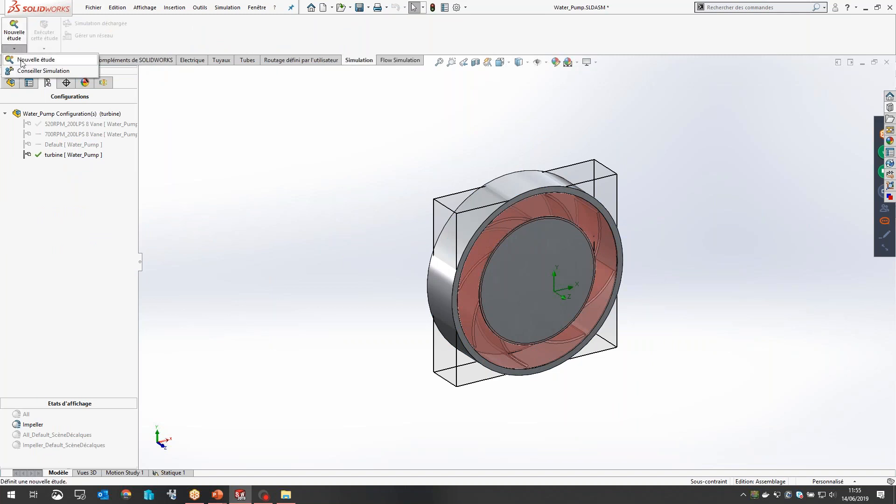
{"action": "left_click", "coordinate": [24, 64]}
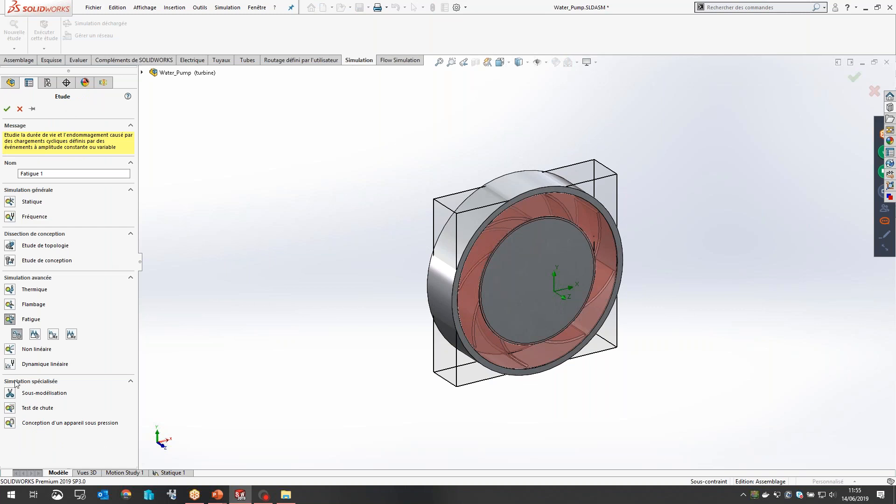
{"action": "left_click", "coordinate": [10, 216]}
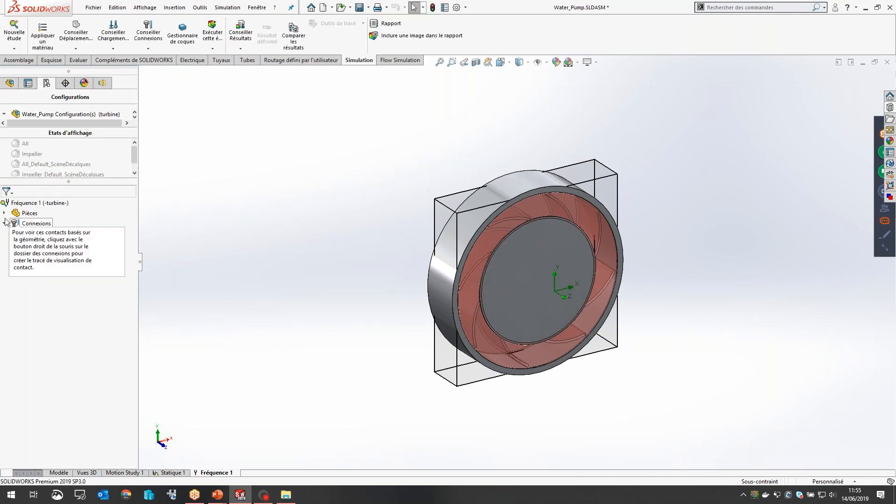
Step: Exclude the BOUCHON1-1 and Bouchon_externe-1 parts from the frequency analysis, leaving Impellor-1 included
{"action": "left_click", "coordinate": [5, 213]}
{"action": "left_click", "coordinate": [47, 233]}
{"action": "left_click", "coordinate": [42, 244], "text": "ctrl"}
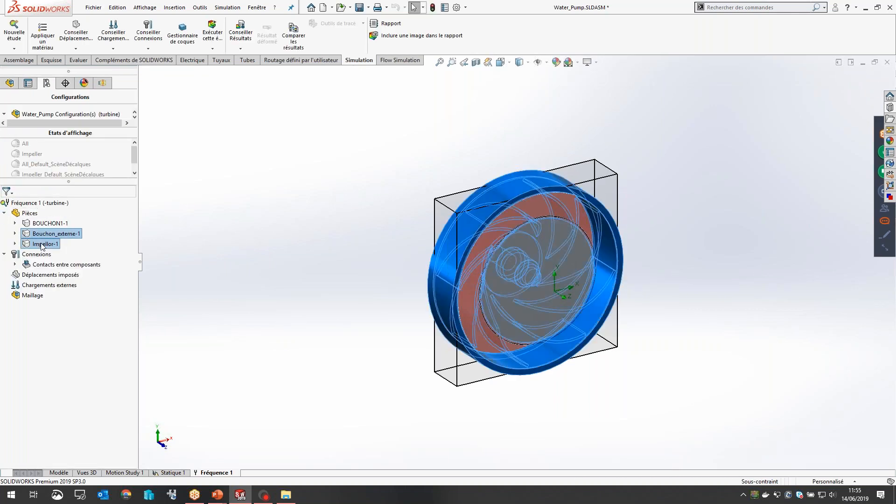
{"action": "right_click", "coordinate": [42, 244]}
{"action": "left_click", "coordinate": [78, 277]}
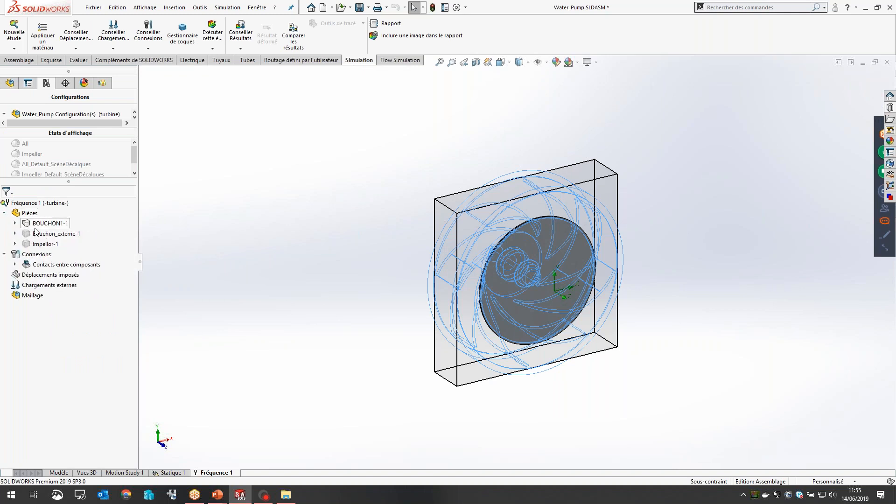
{"action": "right_click", "coordinate": [31, 243]}
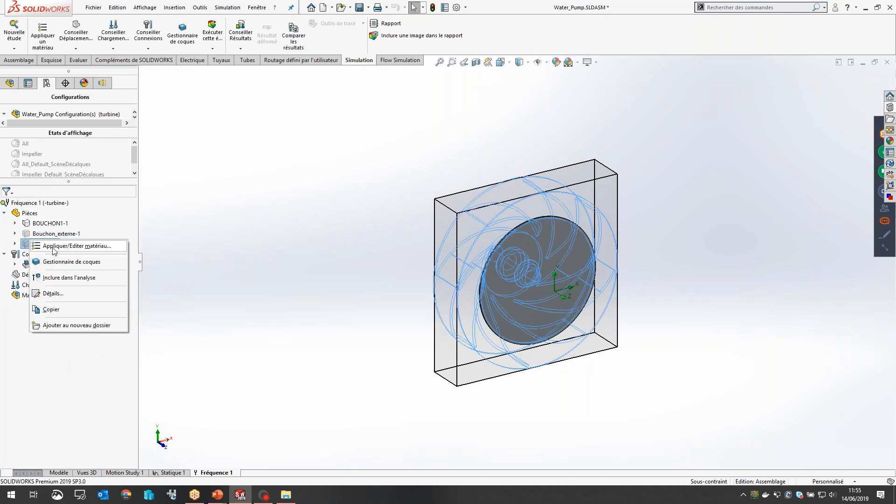
{"action": "left_click", "coordinate": [55, 277]}
{"action": "right_click", "coordinate": [49, 224]}
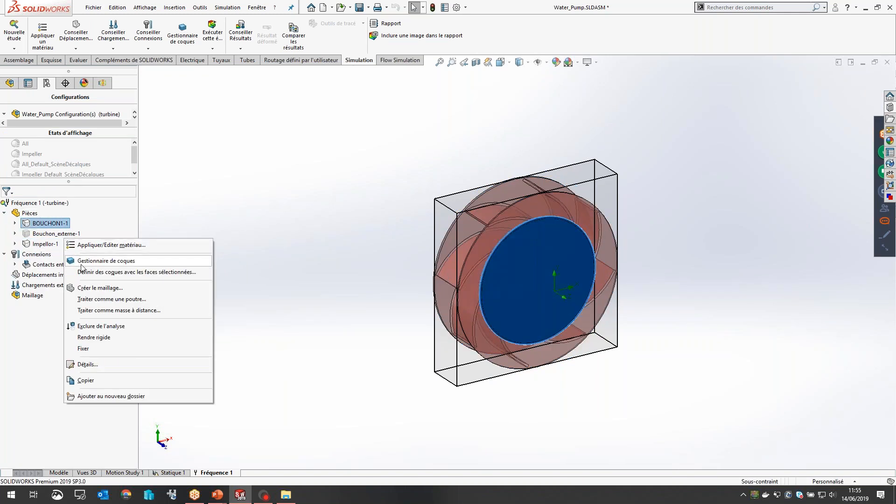
{"action": "left_click", "coordinate": [101, 325]}
Step: Assign the alloy steel material (Acier allié) to the Impellor-1 part
{"action": "right_click", "coordinate": [40, 243]}
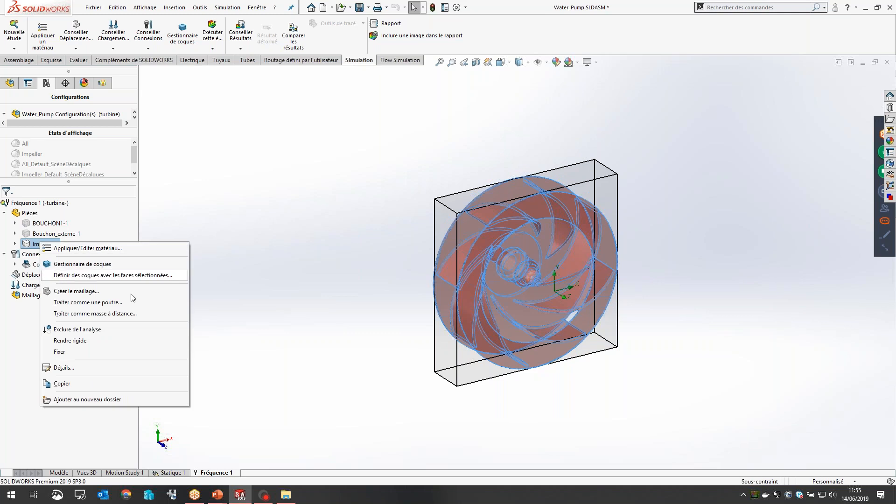
{"action": "left_click", "coordinate": [116, 248]}
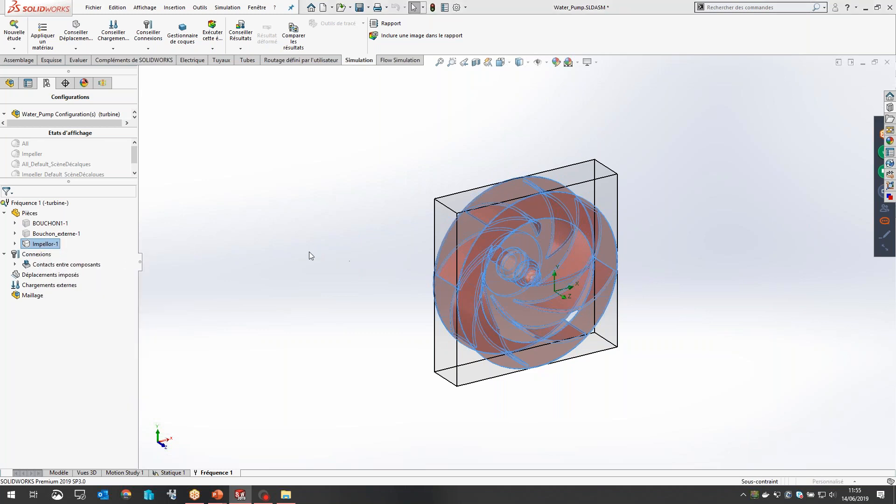
{"action": "left_click", "coordinate": [246, 274]}
{"action": "left_click", "coordinate": [268, 271]}
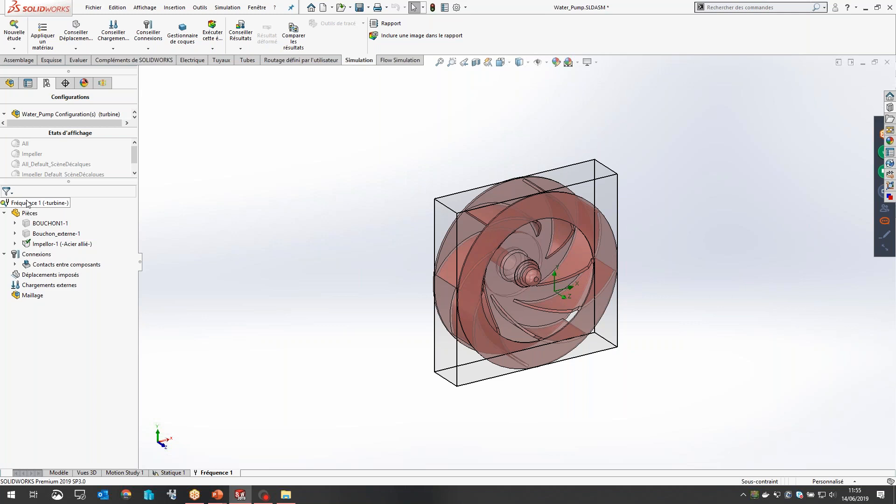
Step: Apply a fixed hinge (Pivot fixe) restraint to the cylindrical face of the impeller's shaft stub
{"action": "right_click", "coordinate": [36, 274]}
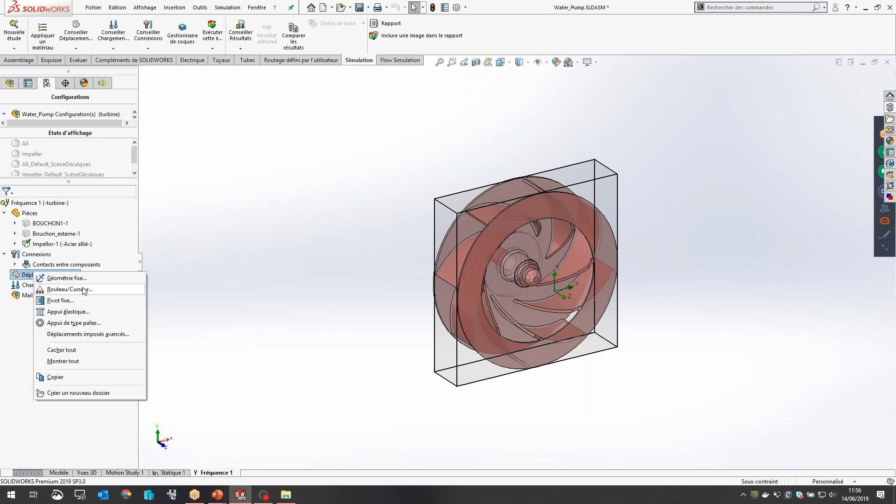
{"action": "left_click", "coordinate": [65, 301]}
{"action": "middle_click_drag", "start_coordinate": [377, 270], "coordinate": [488, 266]}
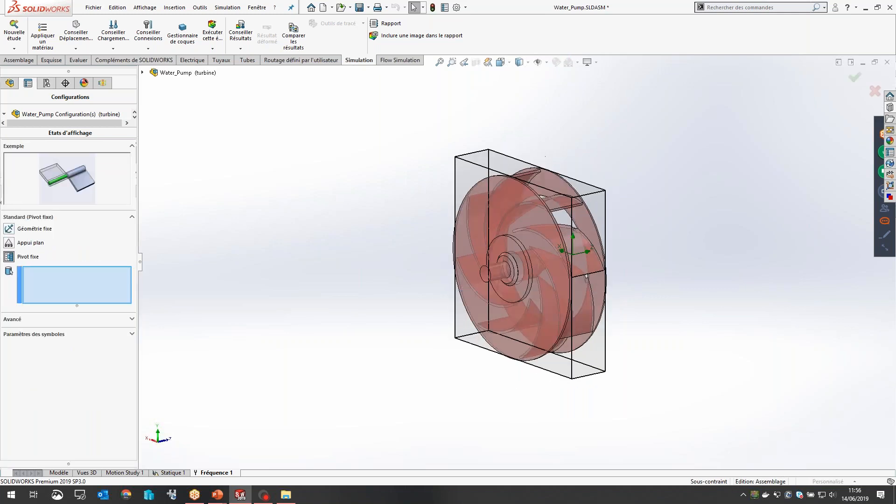
{"action": "scroll", "coordinate": [487, 265], "scroll_direction": "down", "scroll_amount": 4}
{"action": "left_click", "coordinate": [508, 250]}
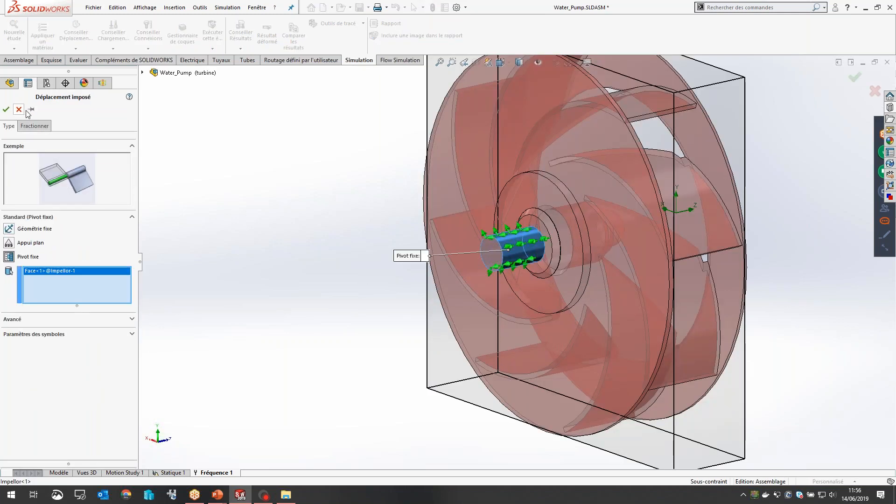
{"action": "left_click", "coordinate": [7, 110]}
Step: Apply a flat support (Appui plan) restraint to the impeller's flat disc face on the shaft side and finish the restraint definition
{"action": "left_click", "coordinate": [8, 242]}
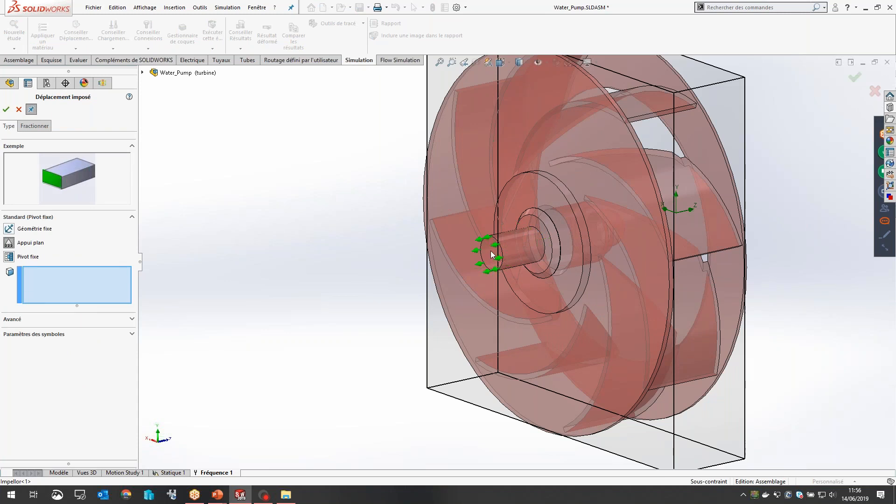
{"action": "left_click", "coordinate": [490, 254]}
{"action": "left_click", "coordinate": [476, 252]}
{"action": "left_click", "coordinate": [485, 175]}
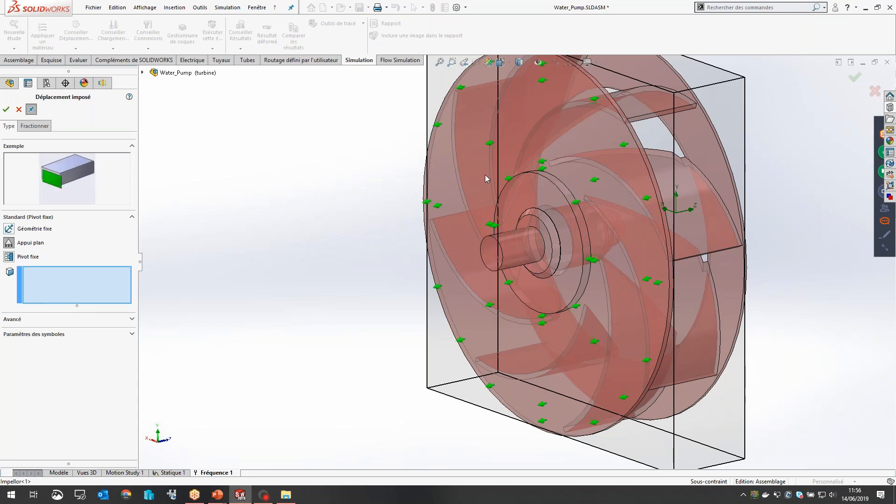
{"action": "left_click", "coordinate": [6, 110]}
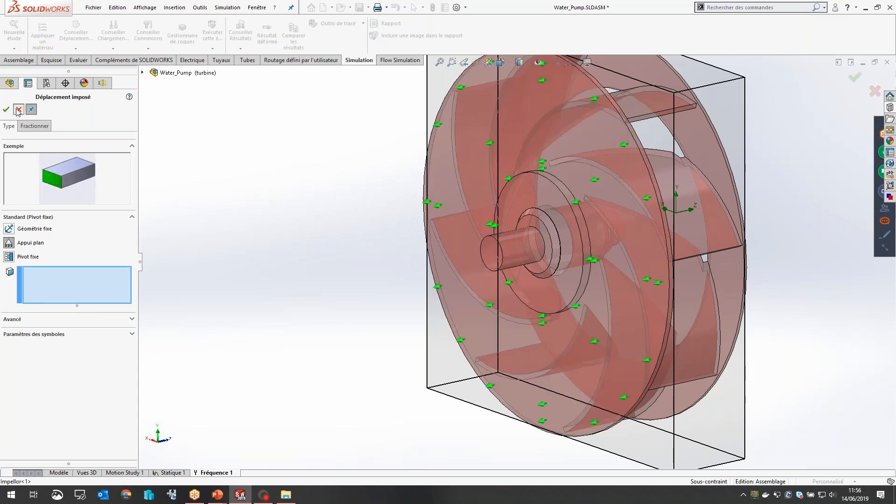
{"action": "left_click", "coordinate": [18, 109]}
Step: Run the Fréquence 1 study and view the whole impeller's mode shape plot
{"action": "right_click", "coordinate": [12, 205]}
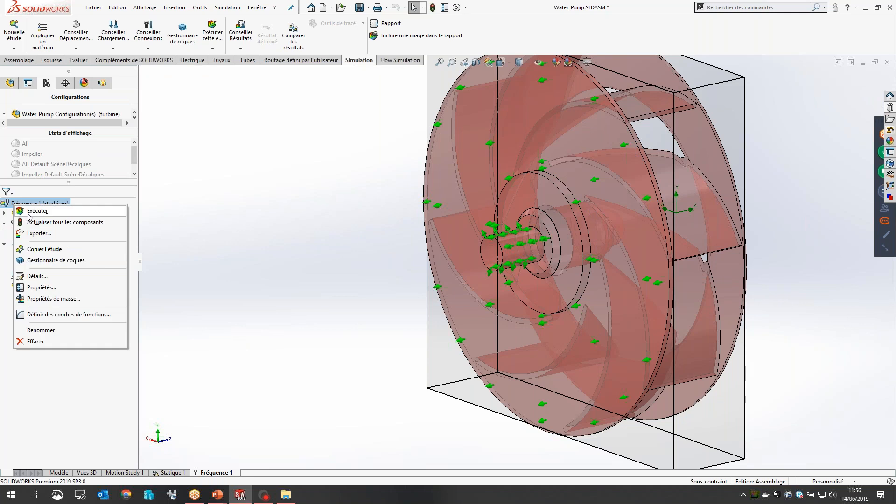
{"action": "left_click", "coordinate": [30, 217]}
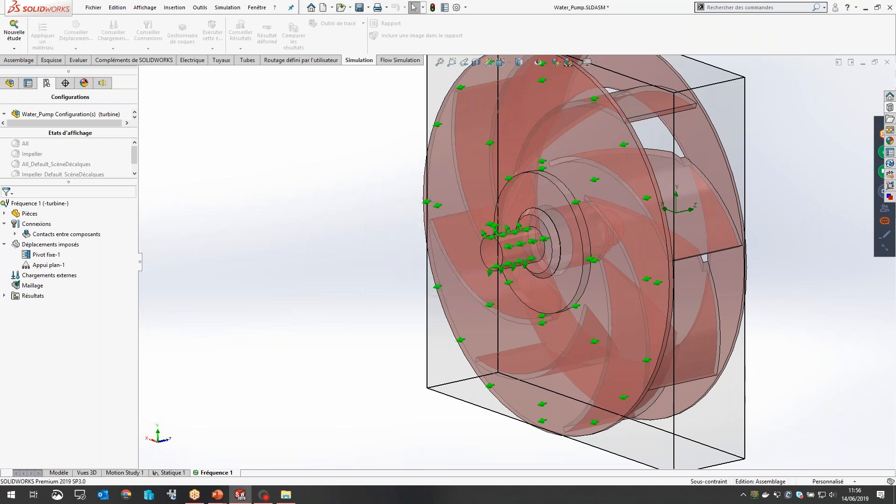
{"action": "middle_click_drag", "start_coordinate": [493, 235], "coordinate": [593, 292]}
{"action": "scroll", "coordinate": [593, 292], "scroll_direction": "up", "scroll_amount": 6}
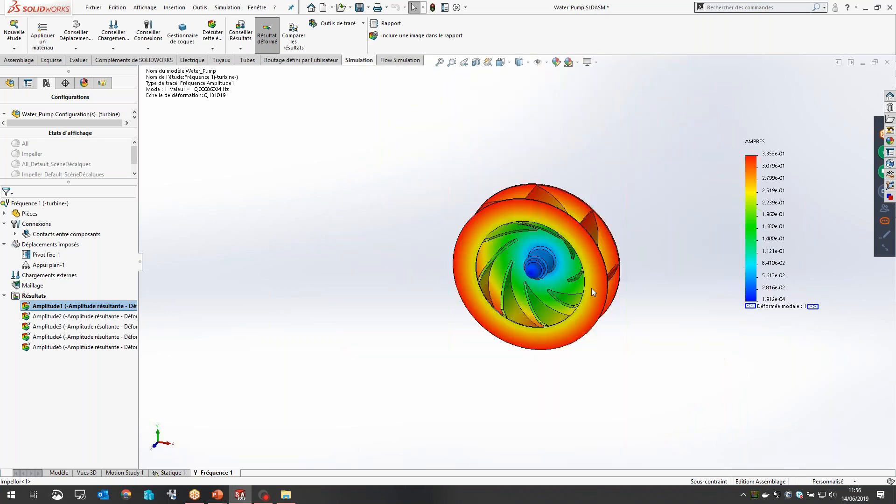
Step: List the study's resonance frequencies and examine the rad/s and hertz values of the natural modes
{"action": "right_click", "coordinate": [31, 296]}
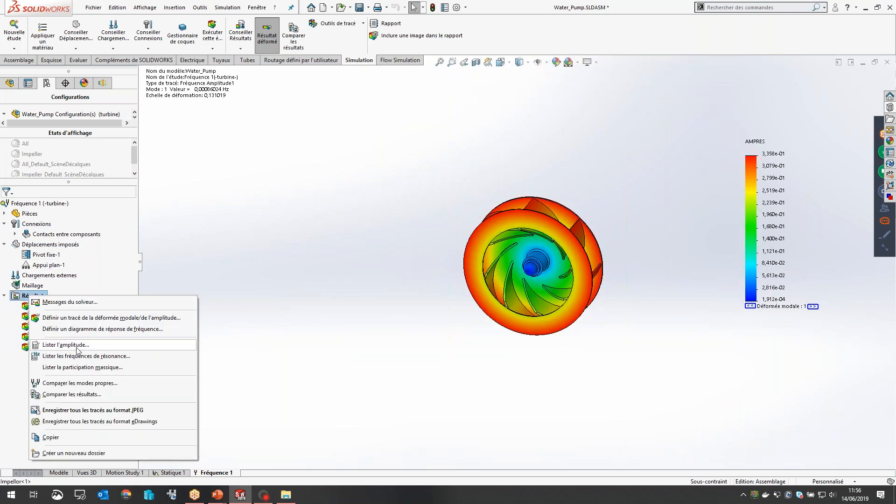
{"action": "left_click", "coordinate": [78, 356]}
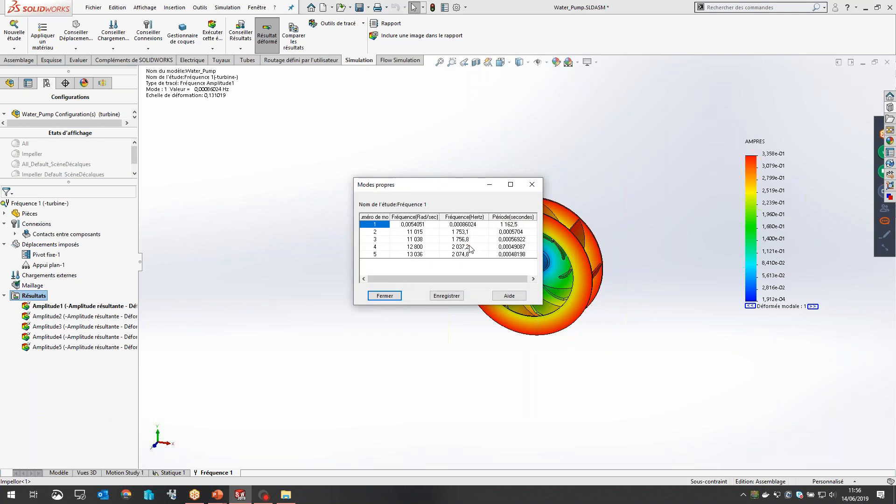
{"action": "left_click", "coordinate": [459, 231]}
{"action": "left_click", "coordinate": [472, 225]}
{"action": "left_click", "coordinate": [468, 232]}
{"action": "left_click", "coordinate": [459, 240]}
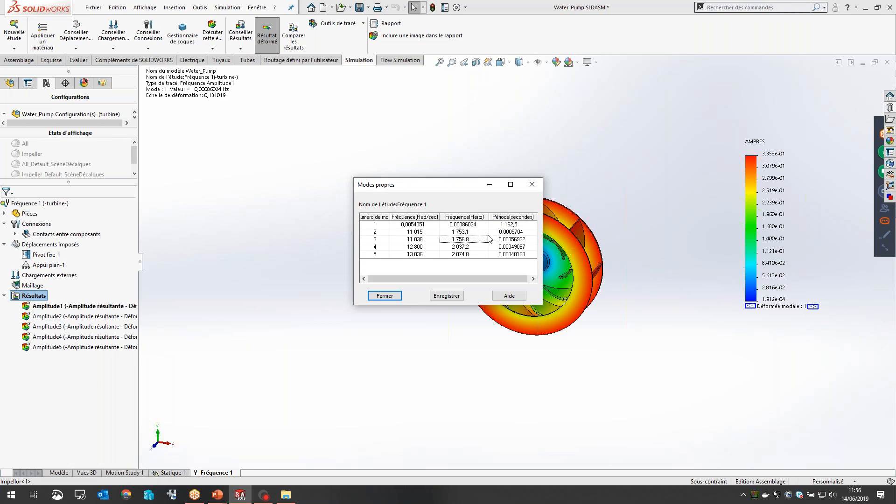
{"action": "left_click", "coordinate": [416, 233]}
{"action": "left_click_drag", "start_coordinate": [455, 183], "coordinate": [351, 145]}
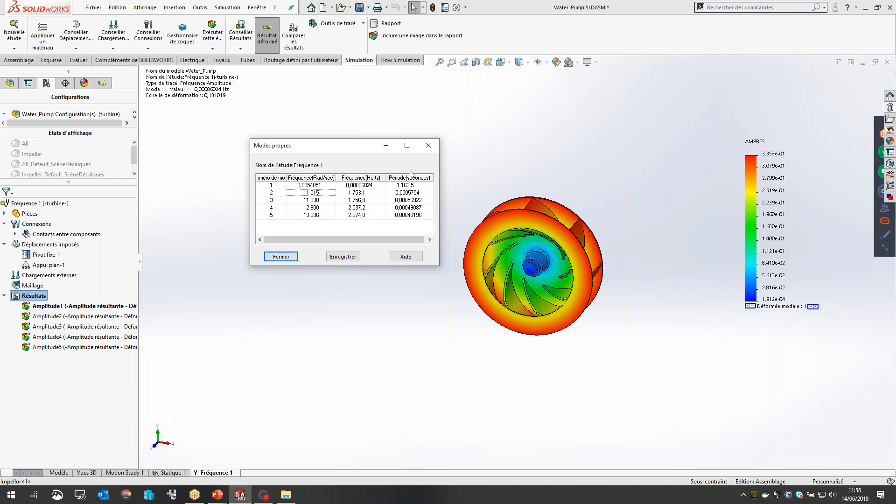
{"action": "left_click", "coordinate": [282, 257]}
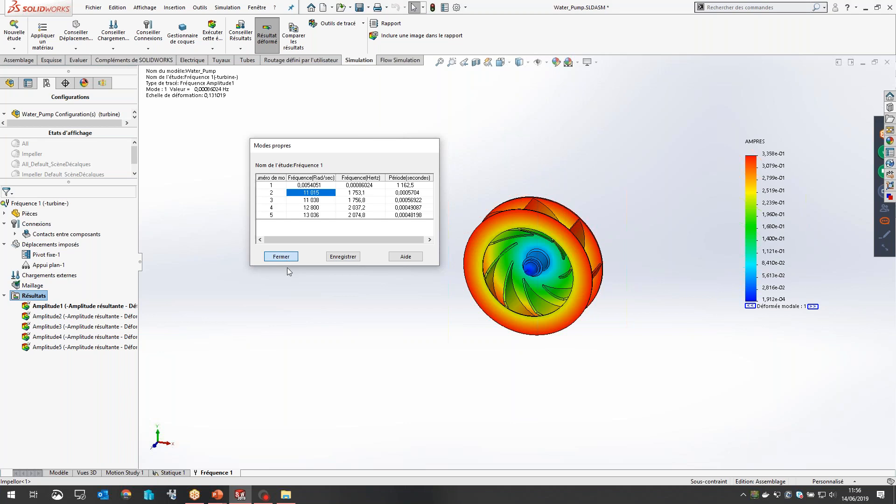
Step: Switch to the PowerPoint slide show at the SOLIDWORKS Simulation evaluation programme slide
{"action": "left_click", "coordinate": [239, 495]}
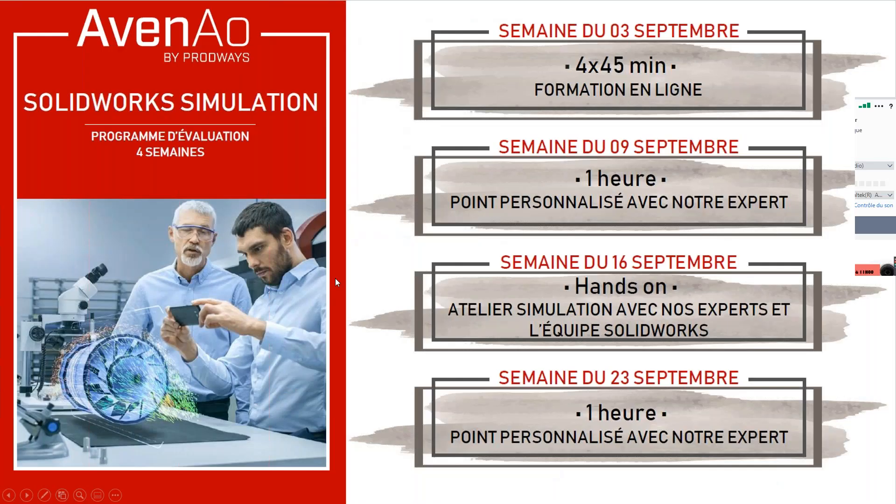
{"action": "left_click", "coordinate": [336, 279]}
{"action": "key", "text": "Left"}
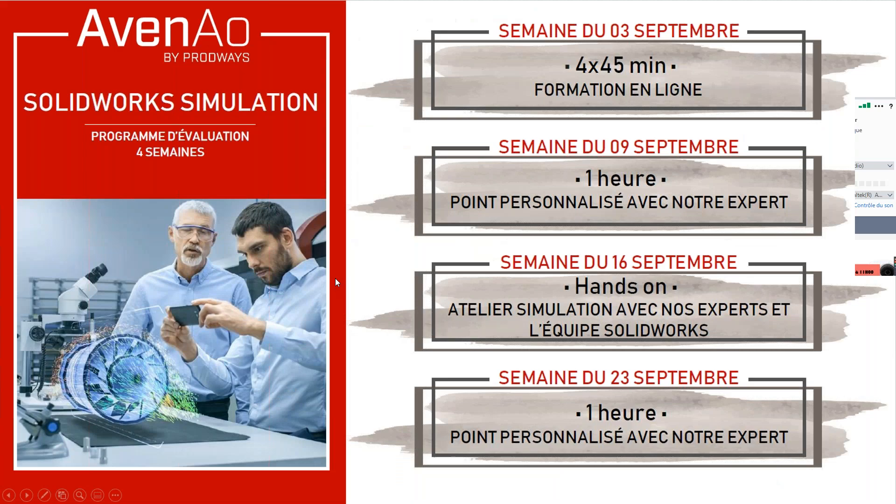